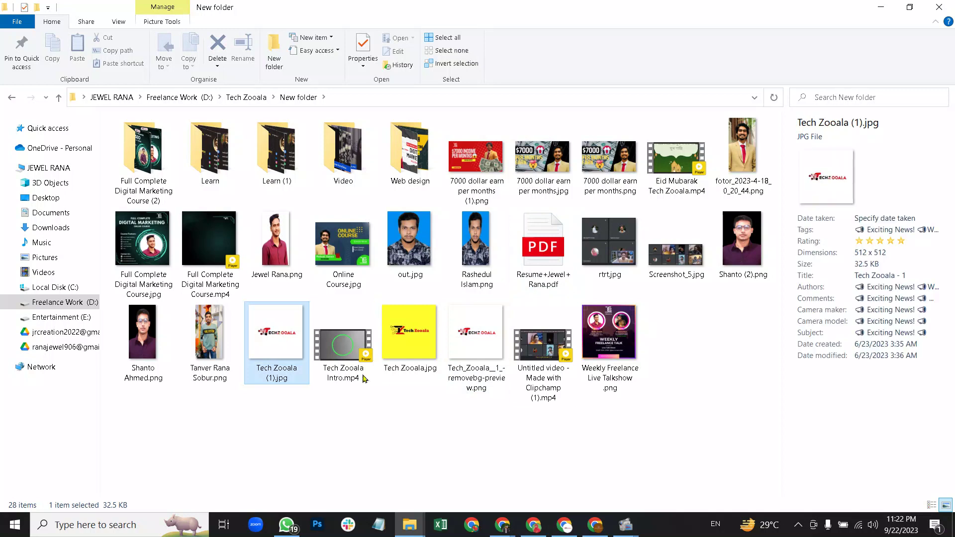
# Drag Tech Zooala (1).jpg from File Explorer into Canva's Uploads panel.
pyautogui.moveTo(475, 443); pyautogui.dragTo(187, 238)
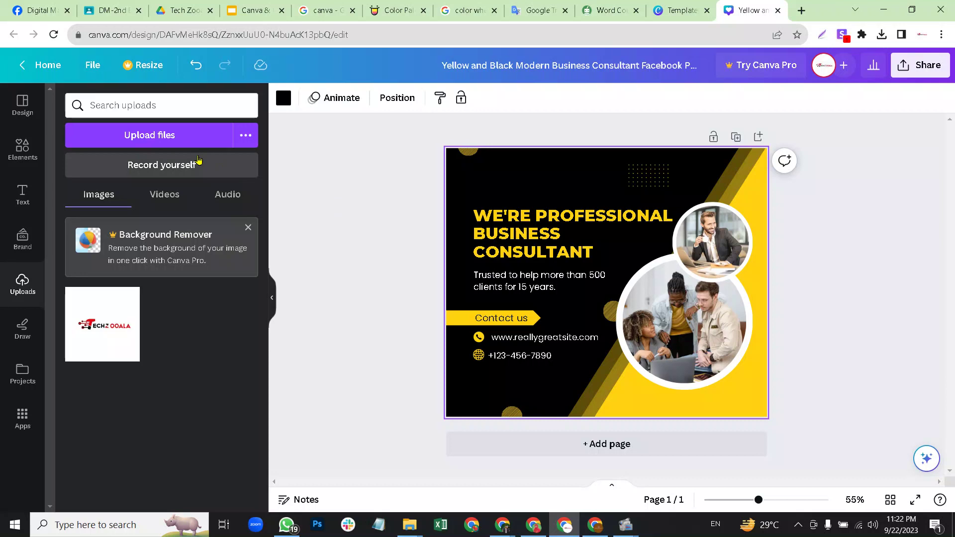
# Upload the 1.png image and place the uploaded logo onto the post.
pyautogui.click(160, 138)
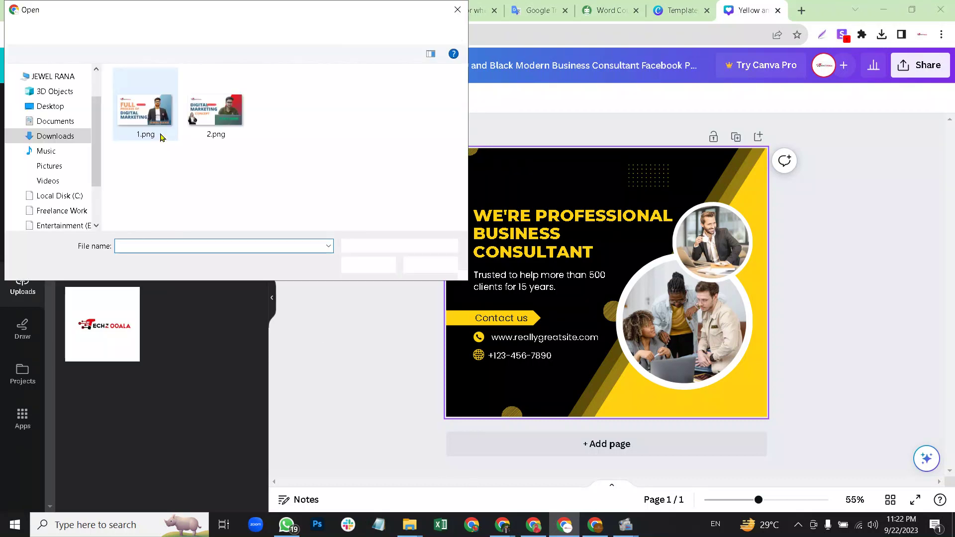
pyautogui.click(137, 131)
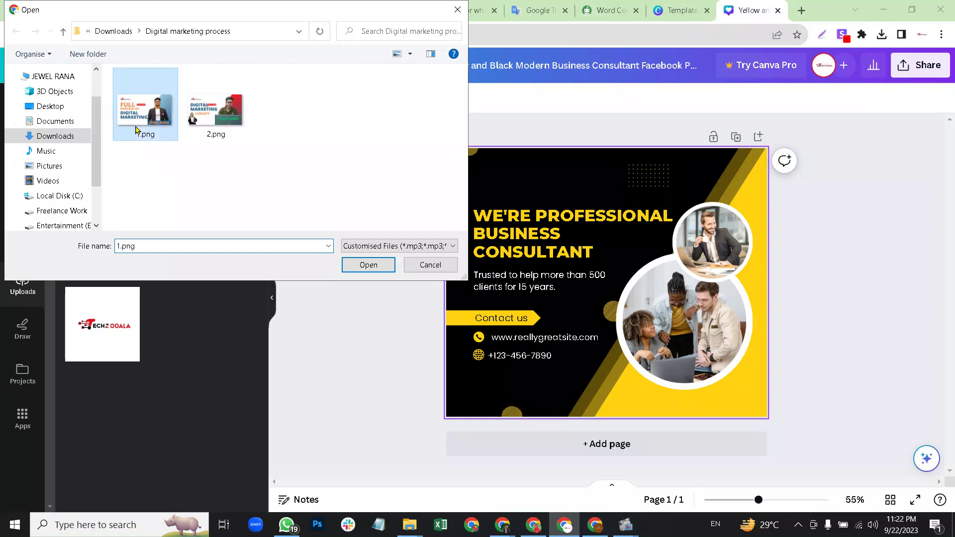
pyautogui.click(458, 9)
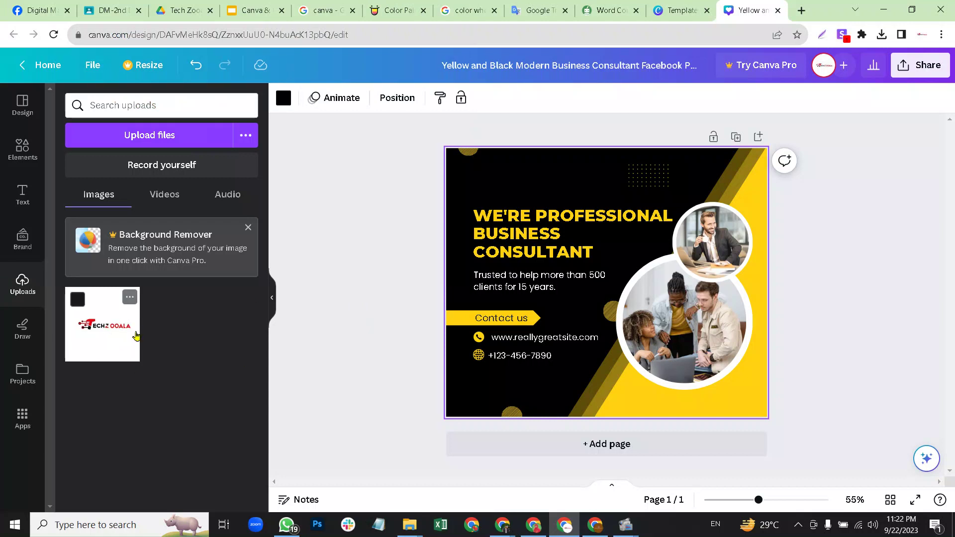
pyautogui.moveTo(586, 187); pyautogui.dragTo(594, 195)
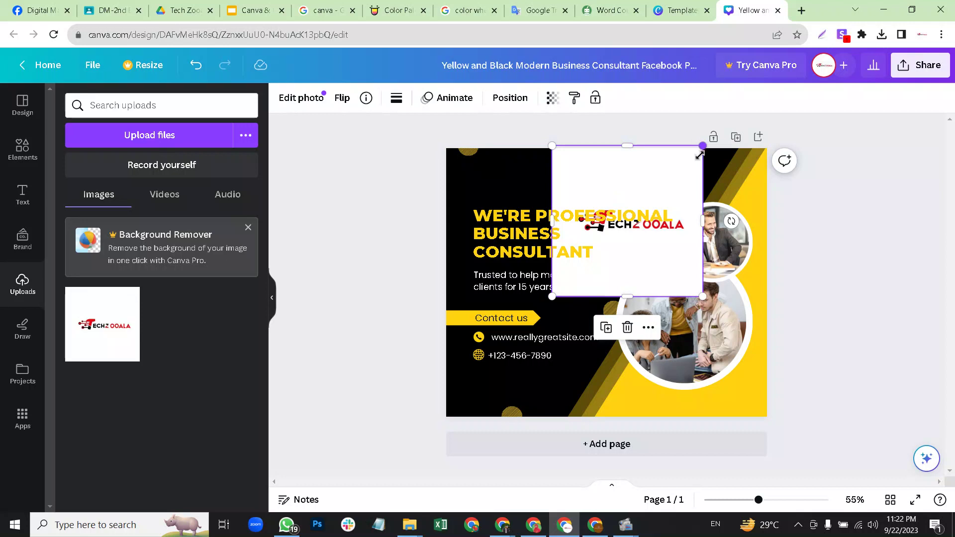
# Shrink the logo into the top-left corner and crop it to a 170 × 45 strip.
pyautogui.moveTo(700, 155); pyautogui.dragTo(631, 223)
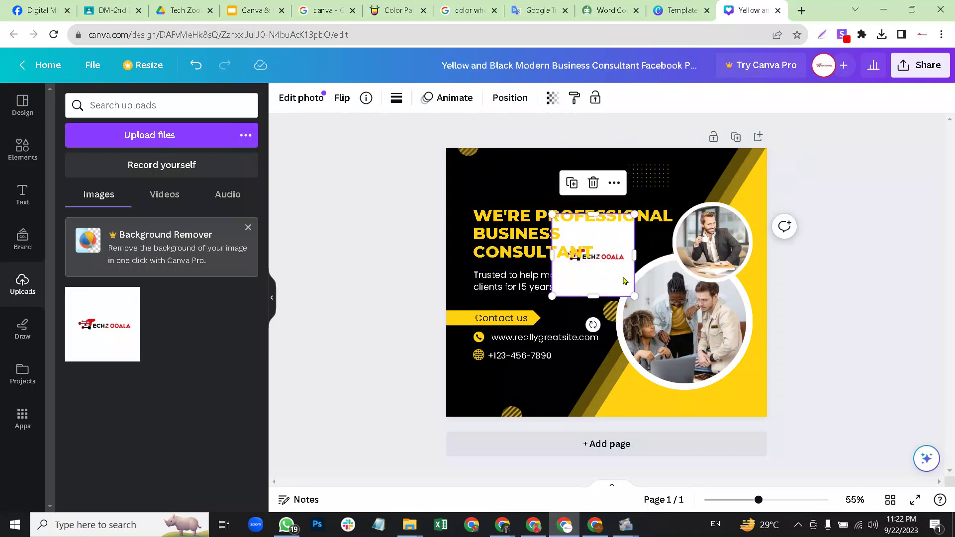
pyautogui.moveTo(624, 281); pyautogui.dragTo(527, 193)
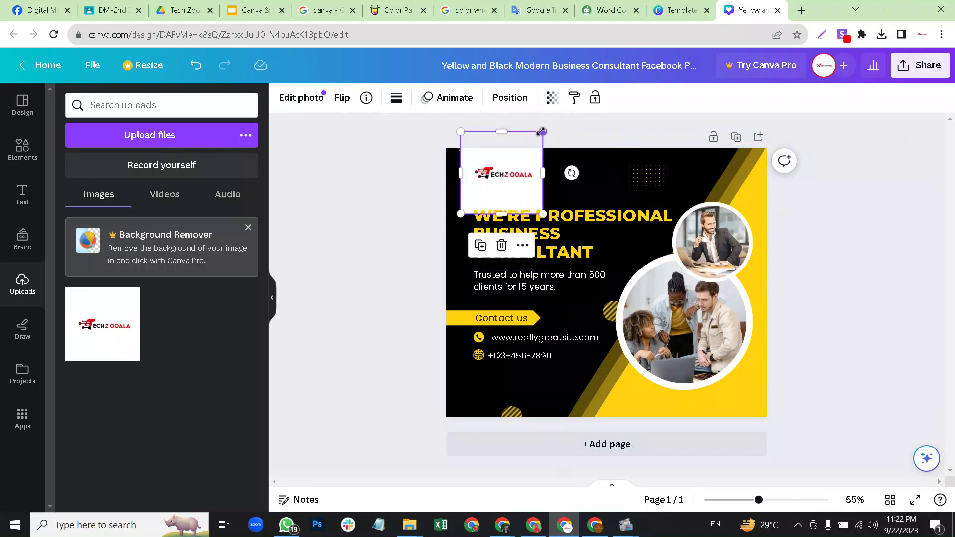
pyautogui.moveTo(541, 131); pyautogui.dragTo(494, 172)
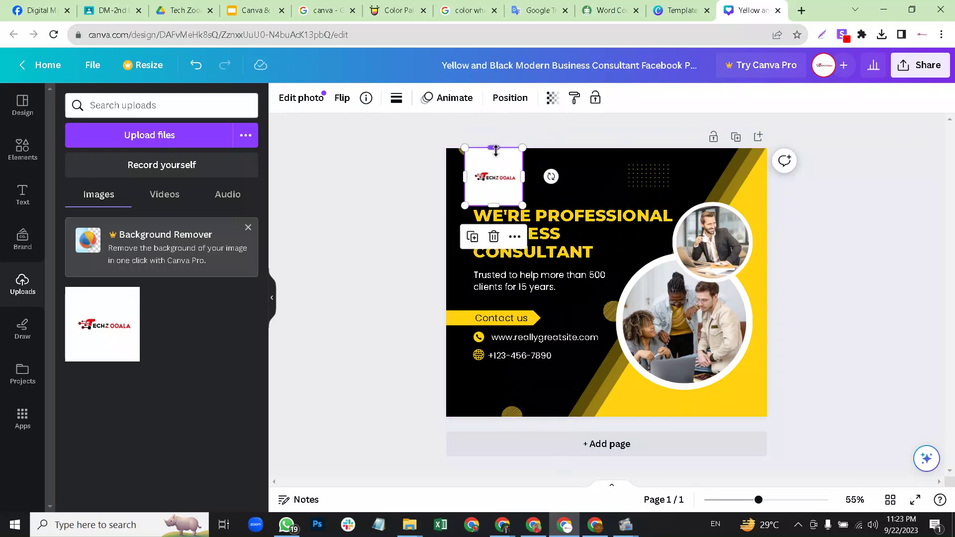
pyautogui.moveTo(495, 201); pyautogui.dragTo(495, 185)
pyautogui.moveTo(494, 148); pyautogui.dragTo(495, 169)
pyautogui.click(551, 177)
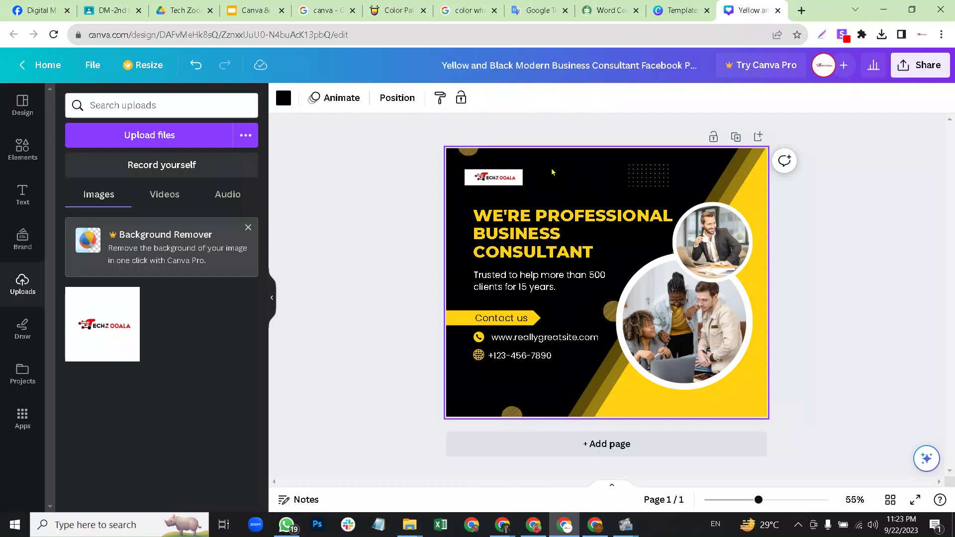
pyautogui.click(495, 178)
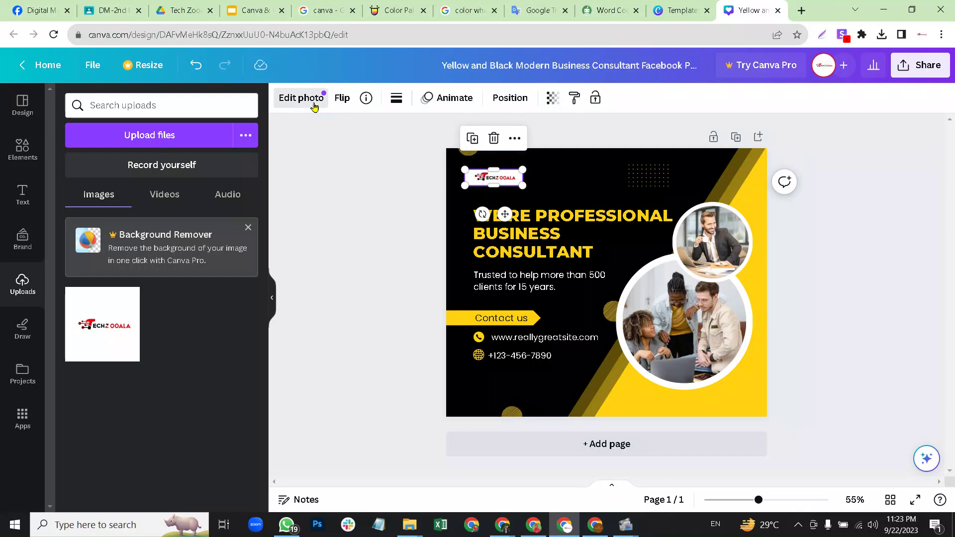
# Open Edit photo for the selected logo and look through the Effects panel.
pyautogui.click(313, 99)
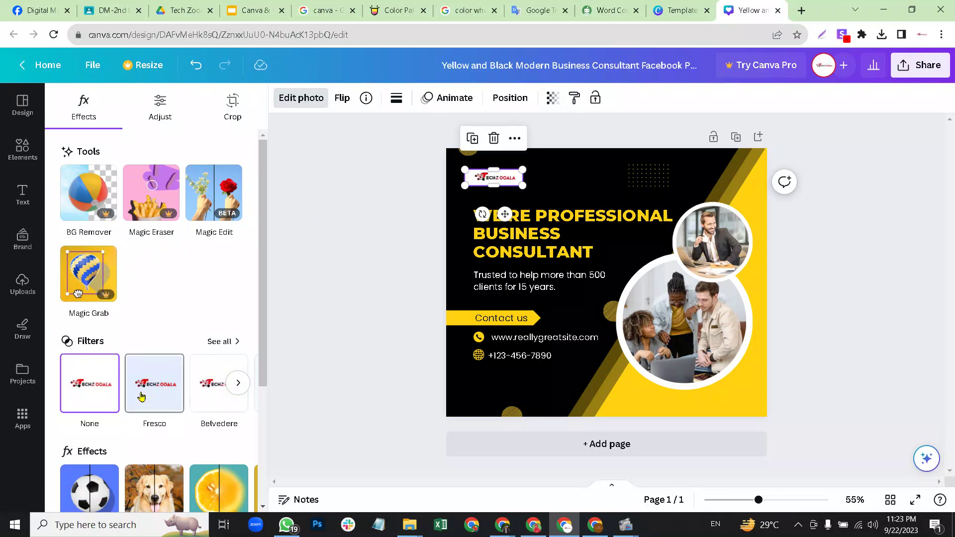
pyautogui.scroll(-4, 138, 403)
pyautogui.scroll(4, 149, 393)
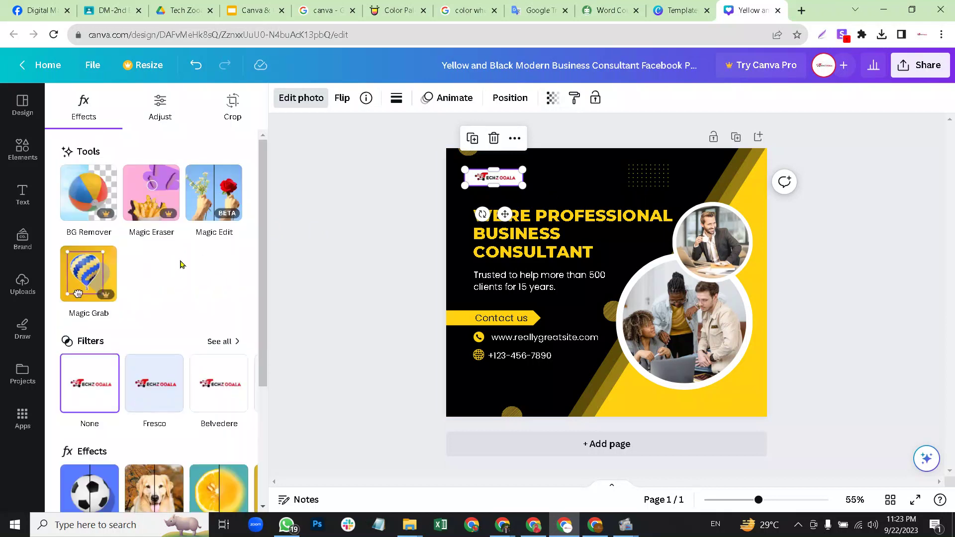
# Search 'bg' in a new Chrome tab and open remove.bg's Upload Image page.
pyautogui.click(801, 11)
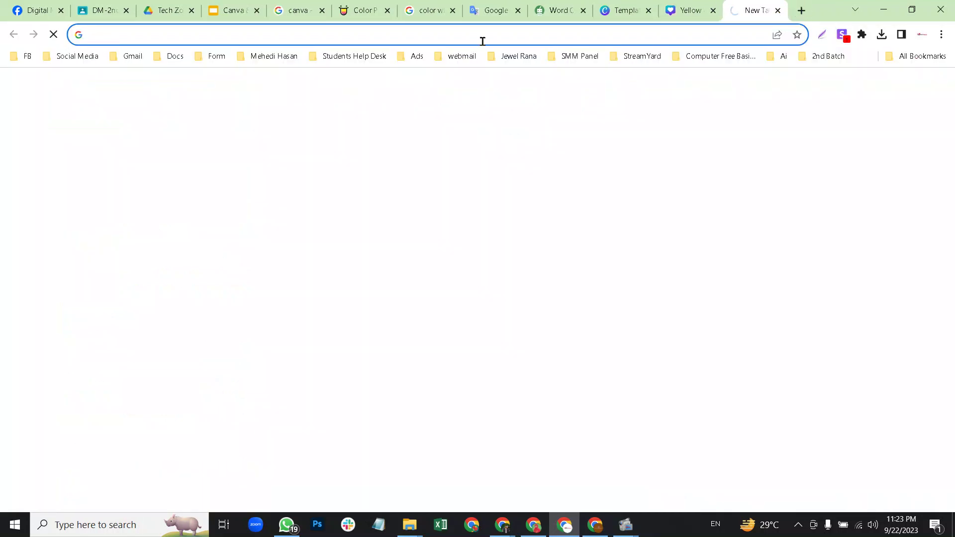
pyautogui.click(484, 35)
pyautogui.write('bg')
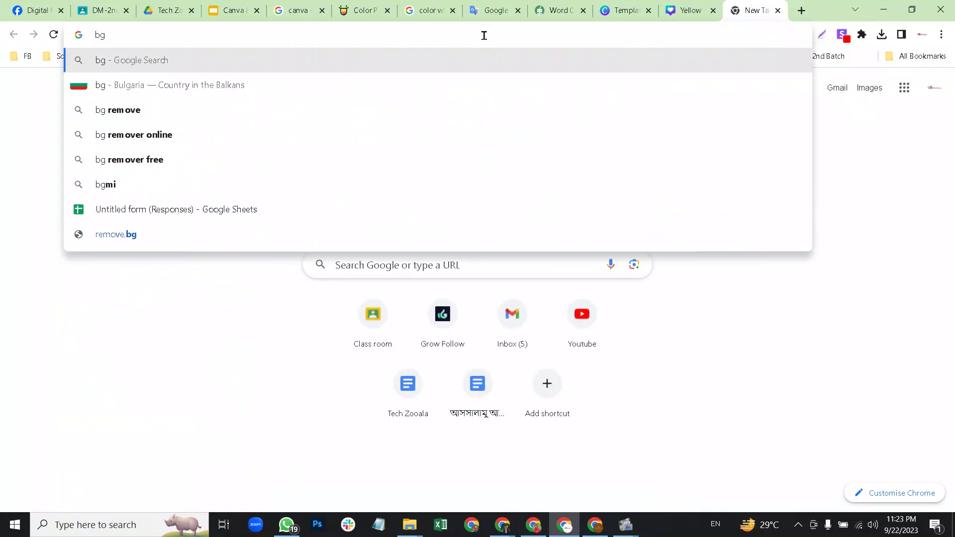
pyautogui.press('Return')
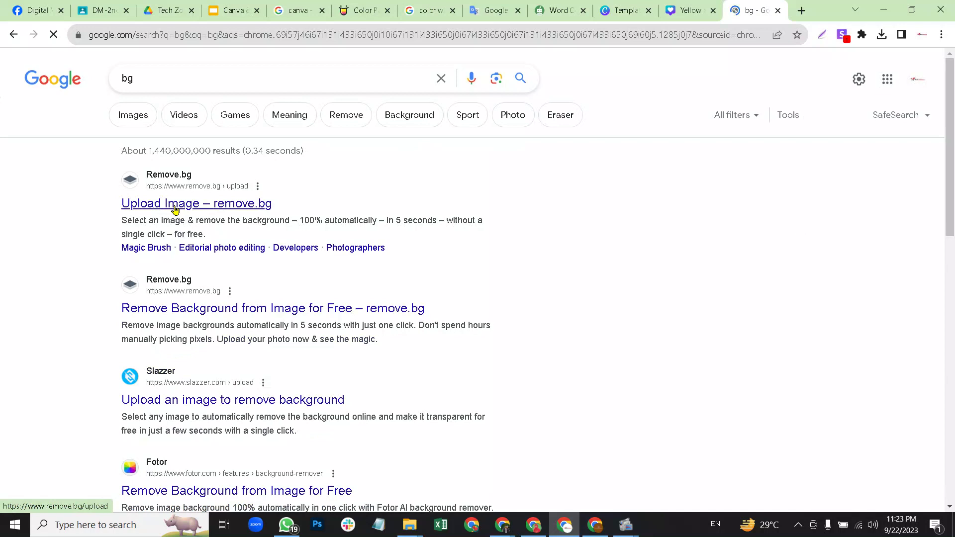
pyautogui.click(175, 209)
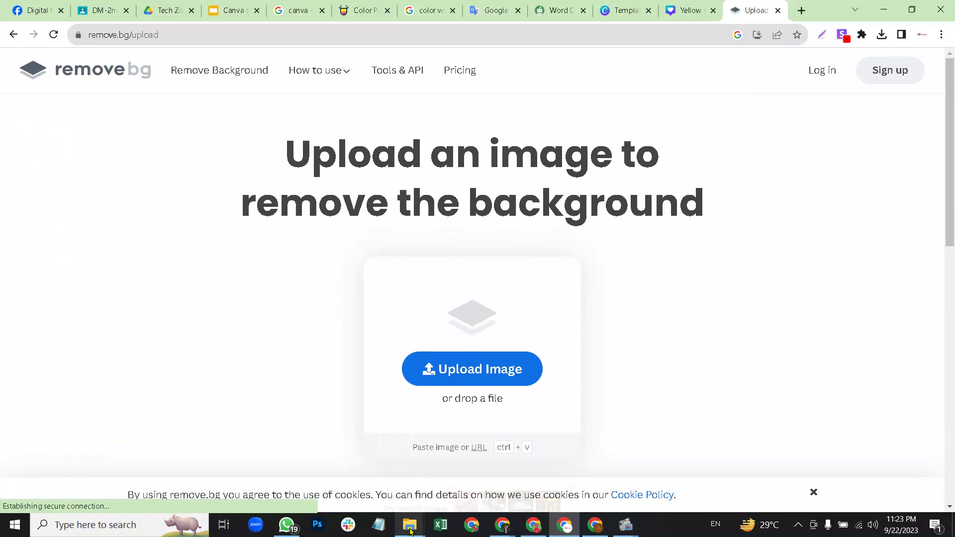
# Remove the background from Tech Zooala (1).jpg on remove.bg and download the 500 × 500 PNG.
pyautogui.moveTo(409, 524)
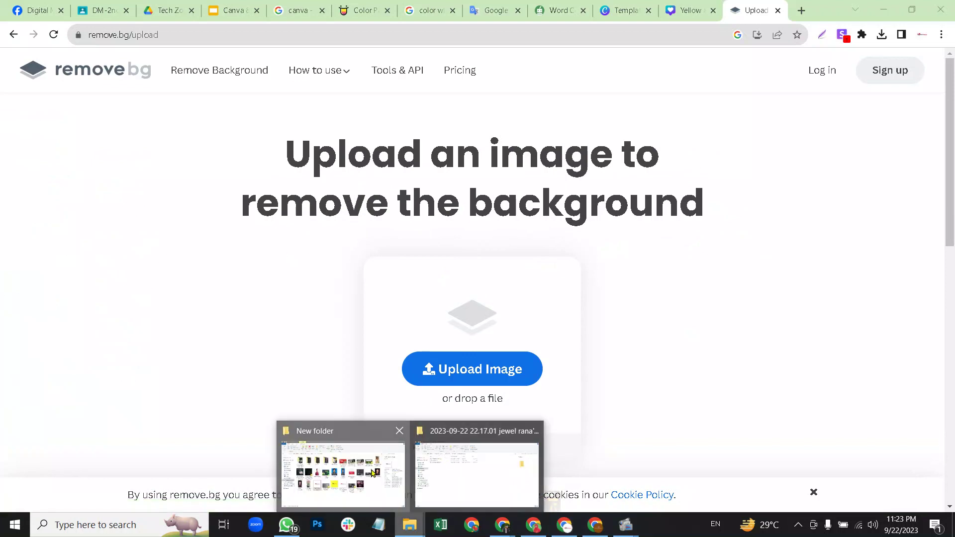
pyautogui.click(372, 473)
pyautogui.moveTo(281, 337); pyautogui.dragTo(305, 320)
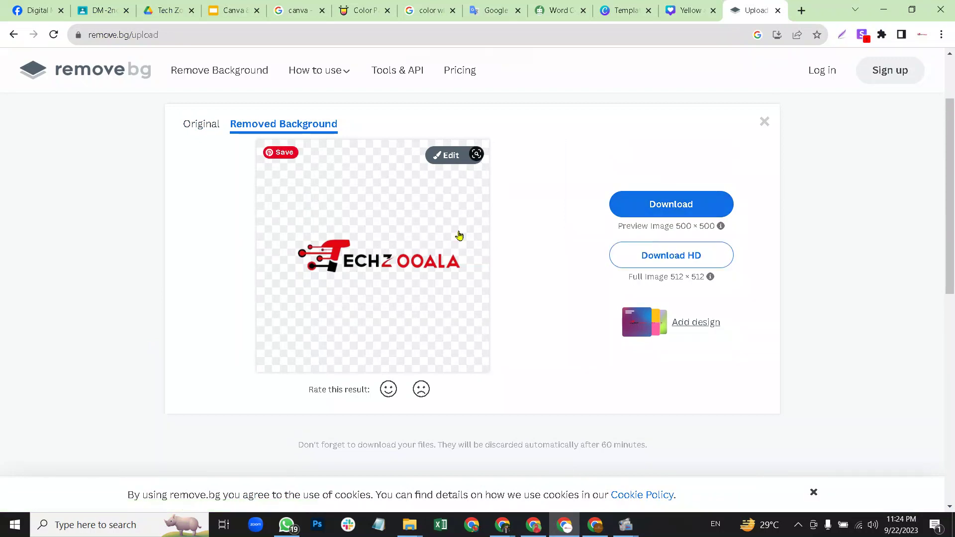
pyautogui.click(677, 213)
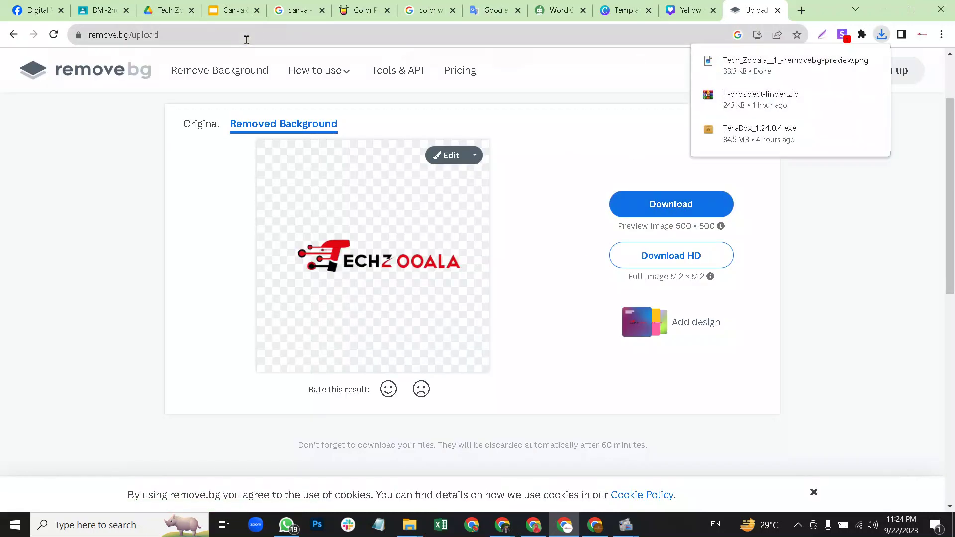
pyautogui.click(685, 8)
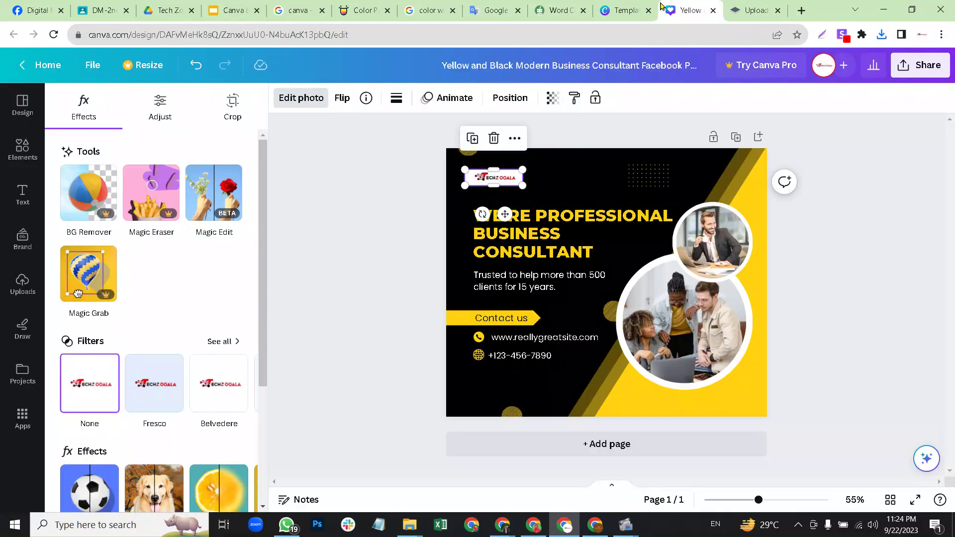
# Upload the downloaded removebg-preview logo into Canva and delete the old white-backed logo.
pyautogui.click(882, 36)
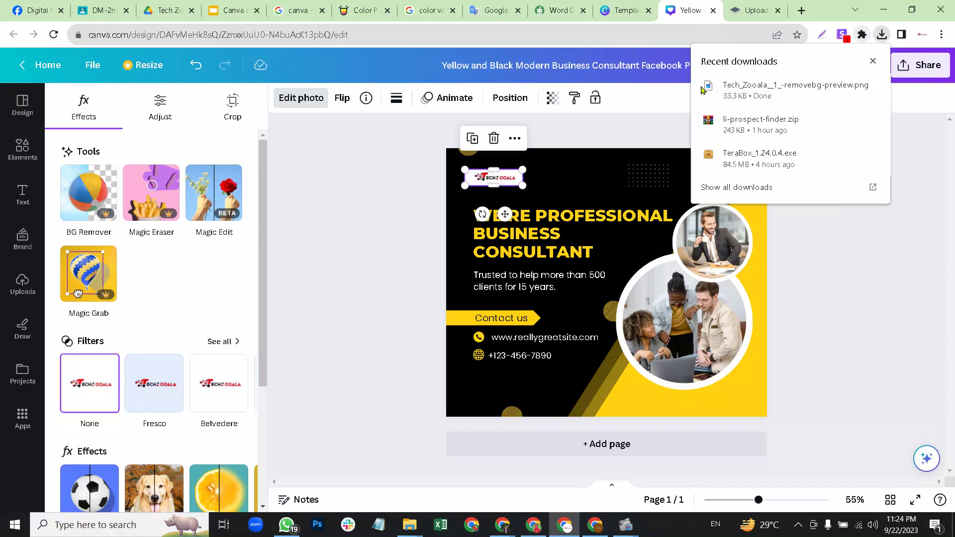
pyautogui.moveTo(794, 90); pyautogui.dragTo(204, 218)
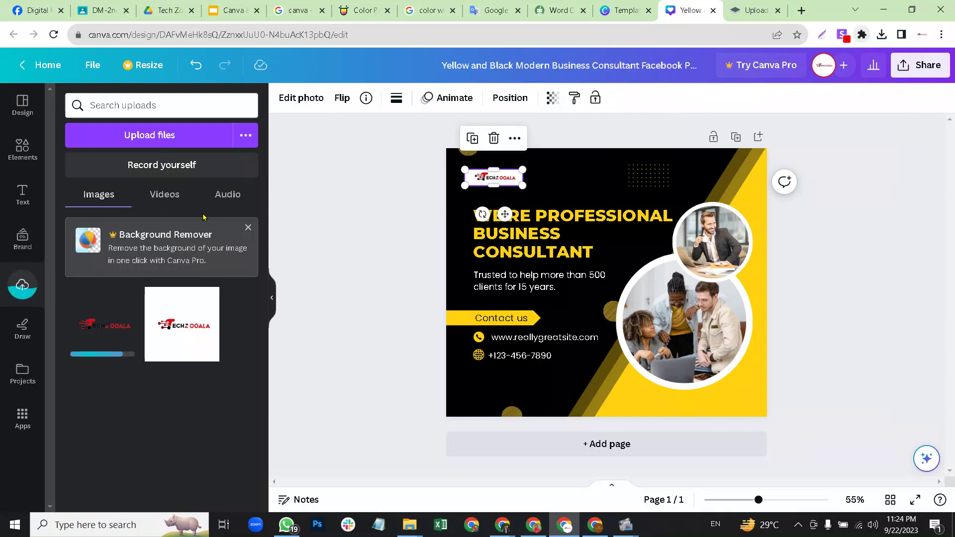
pyautogui.moveTo(108, 335)
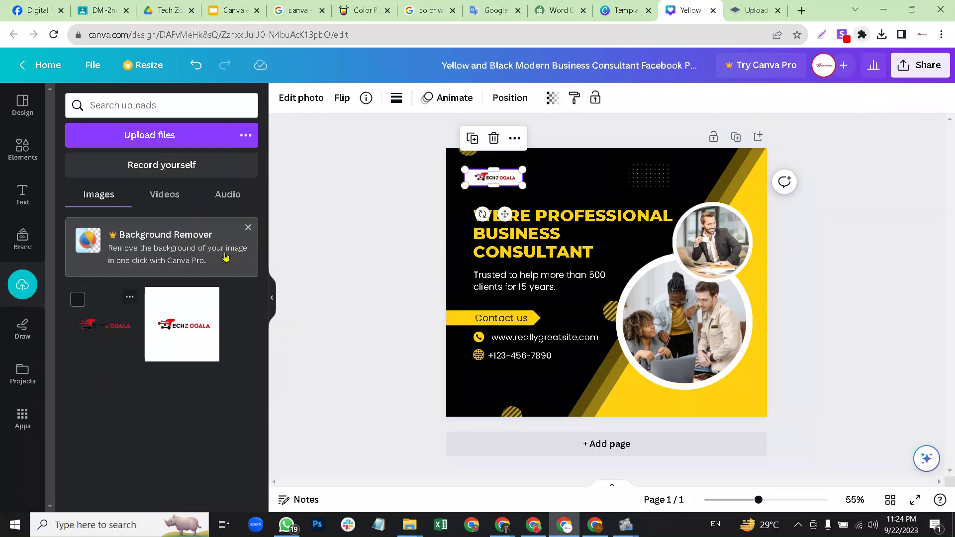
pyautogui.click(511, 164)
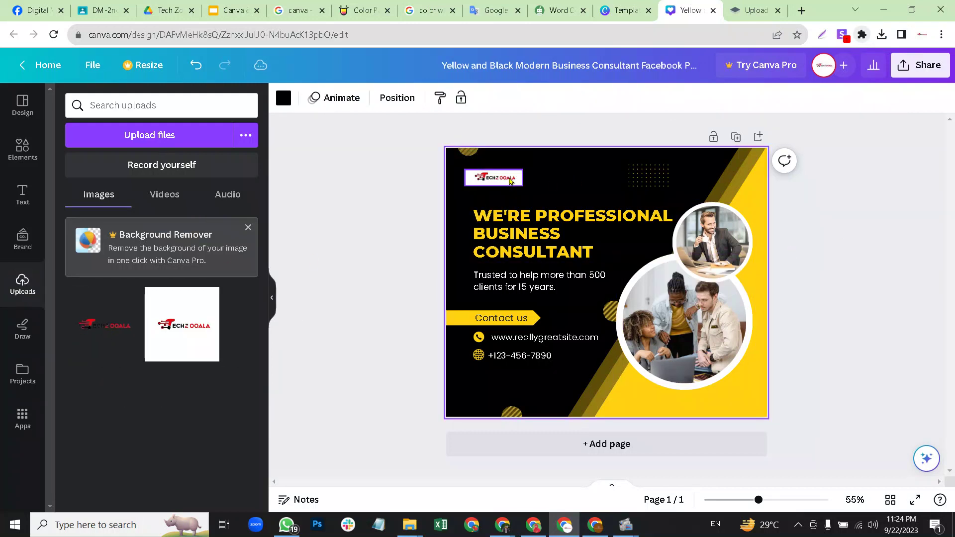
pyautogui.click(509, 181)
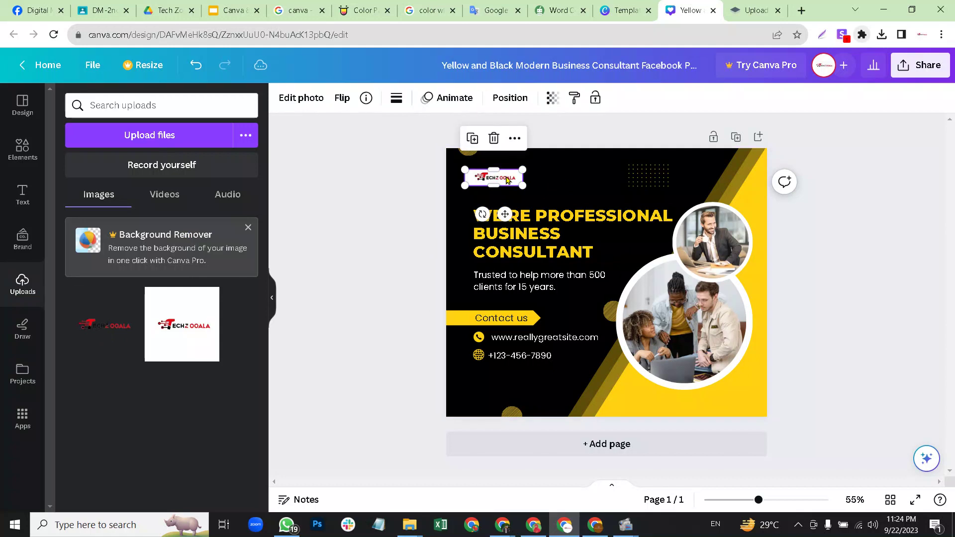
pyautogui.click(494, 139)
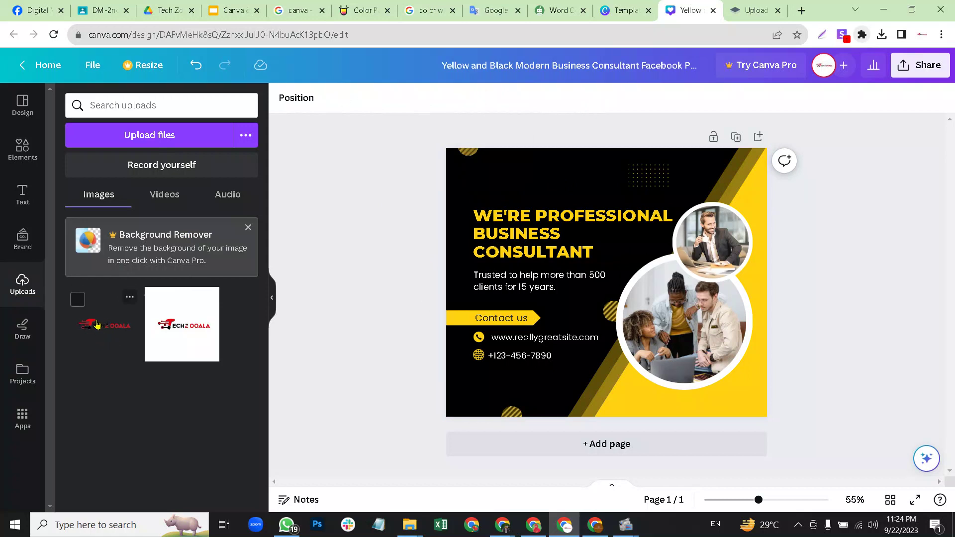
# Crop the transparent logo tightly on all sides, set it over the headline, and open Elements.
pyautogui.hotkey('ctrl', 'z')
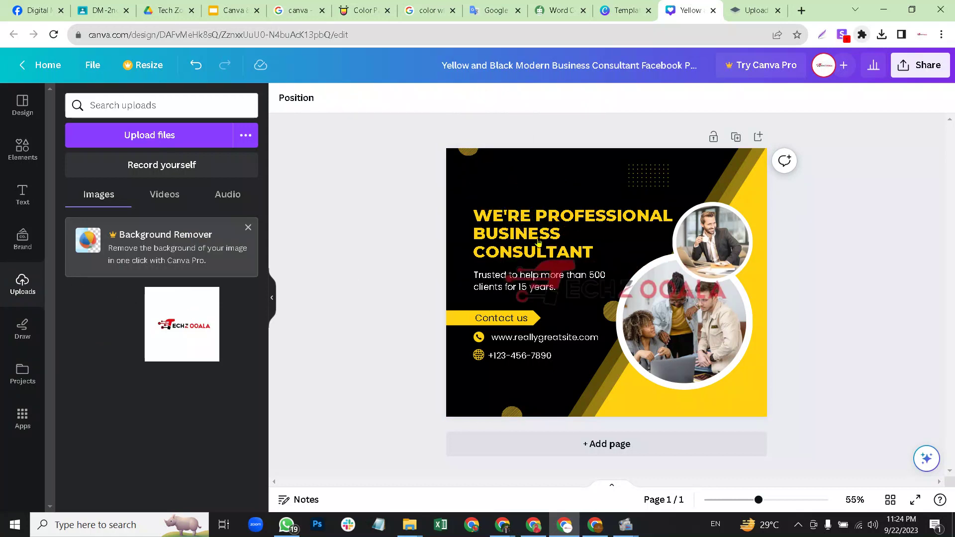
pyautogui.moveTo(656, 293); pyautogui.dragTo(597, 189)
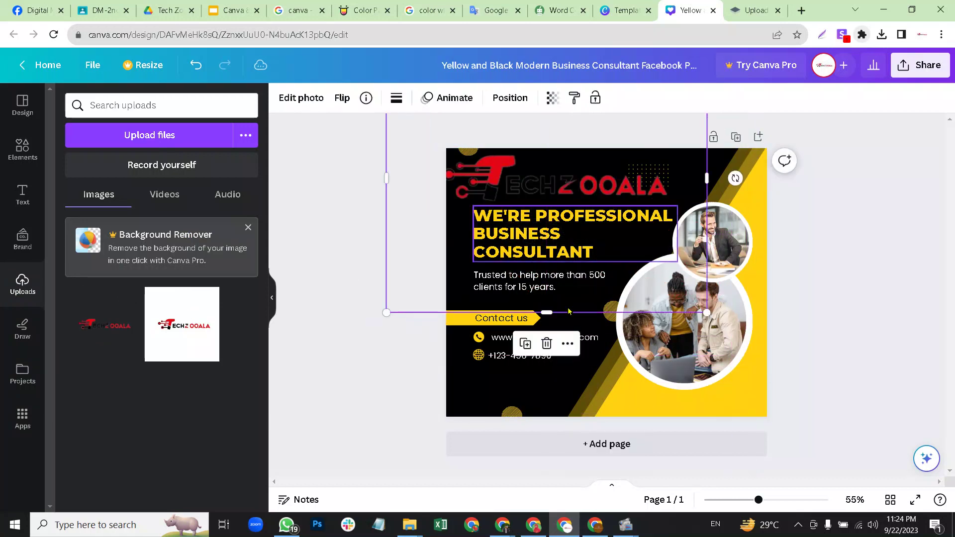
pyautogui.moveTo(548, 281); pyautogui.dragTo(579, 355)
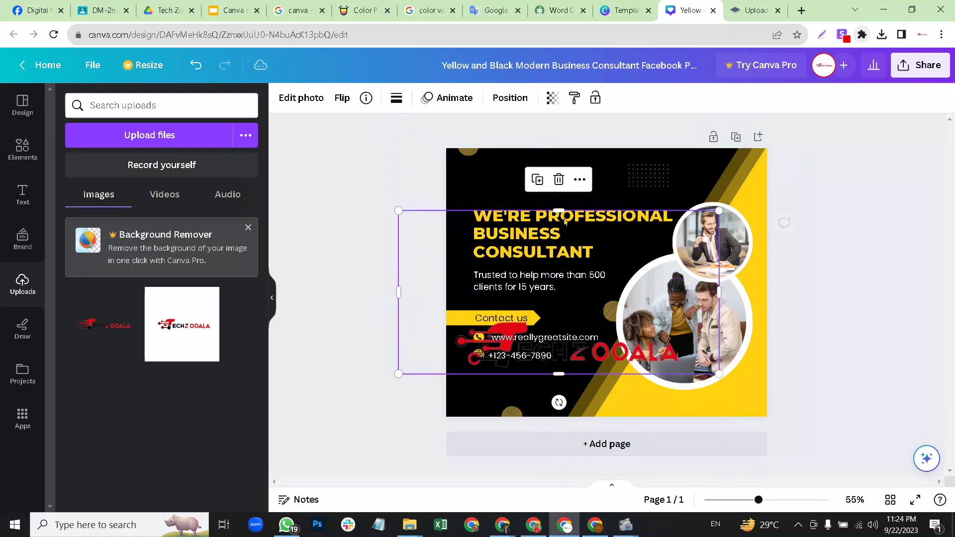
pyautogui.moveTo(553, 279); pyautogui.dragTo(556, 311)
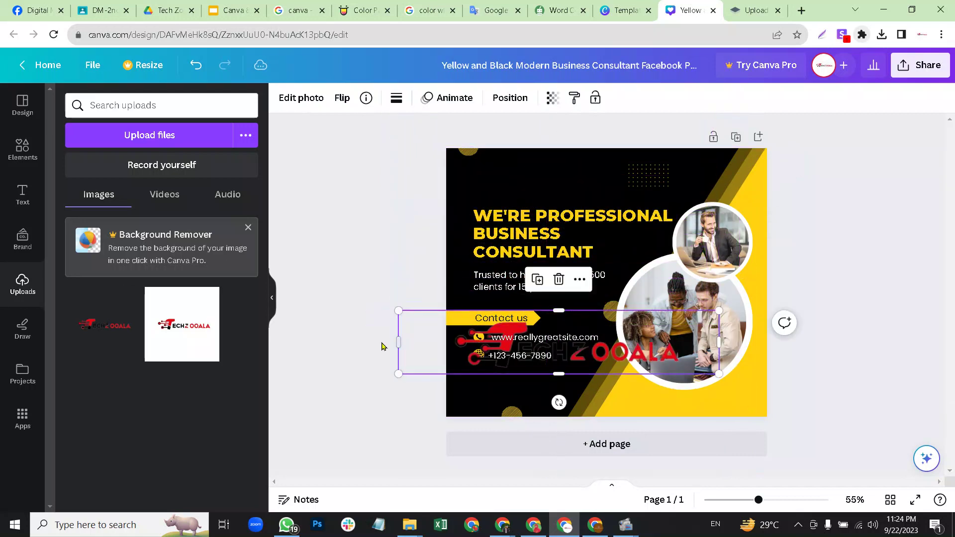
pyautogui.moveTo(399, 343); pyautogui.dragTo(435, 343)
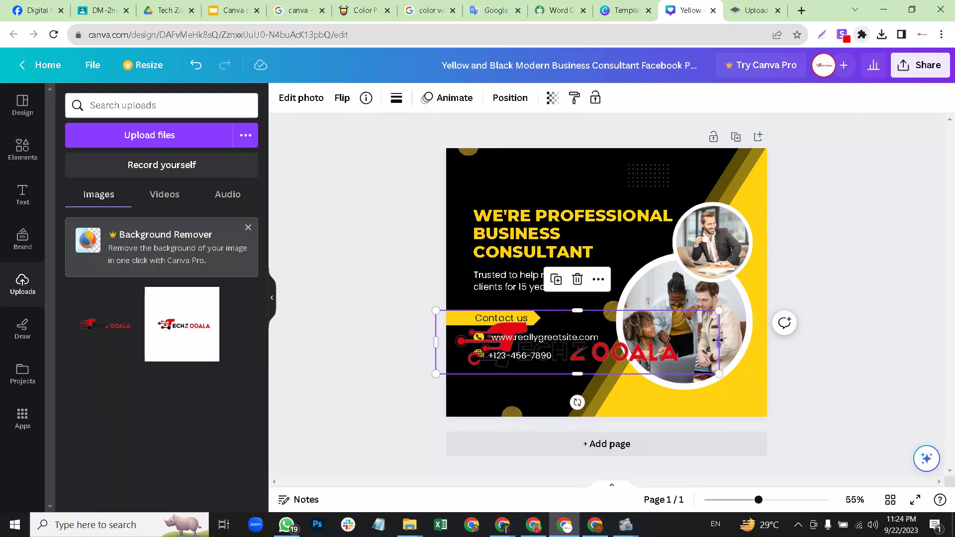
pyautogui.moveTo(719, 343); pyautogui.dragTo(677, 347)
pyautogui.moveTo(610, 346); pyautogui.dragTo(637, 232)
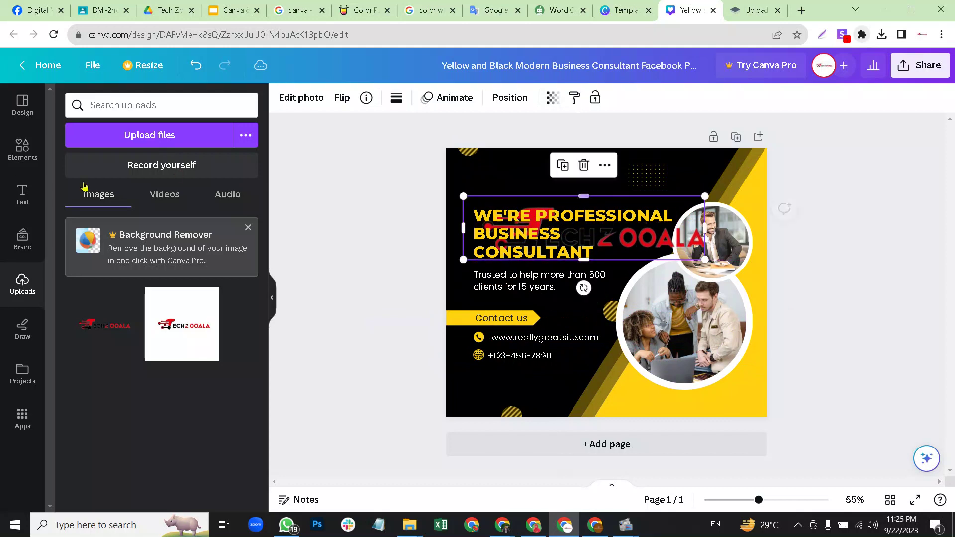
pyautogui.click(28, 162)
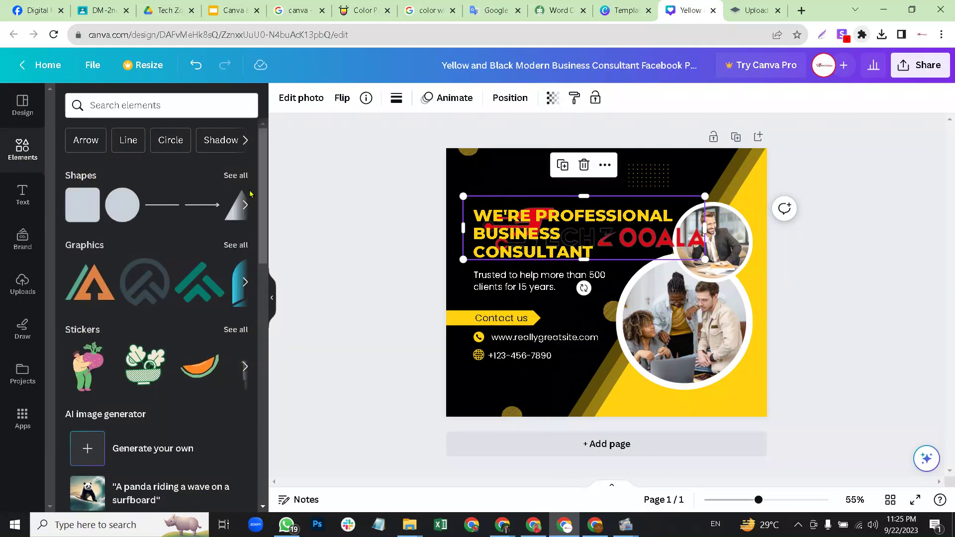
# Browse all basic Shapes and drag the rounded square toward the post.
pyautogui.click(236, 176)
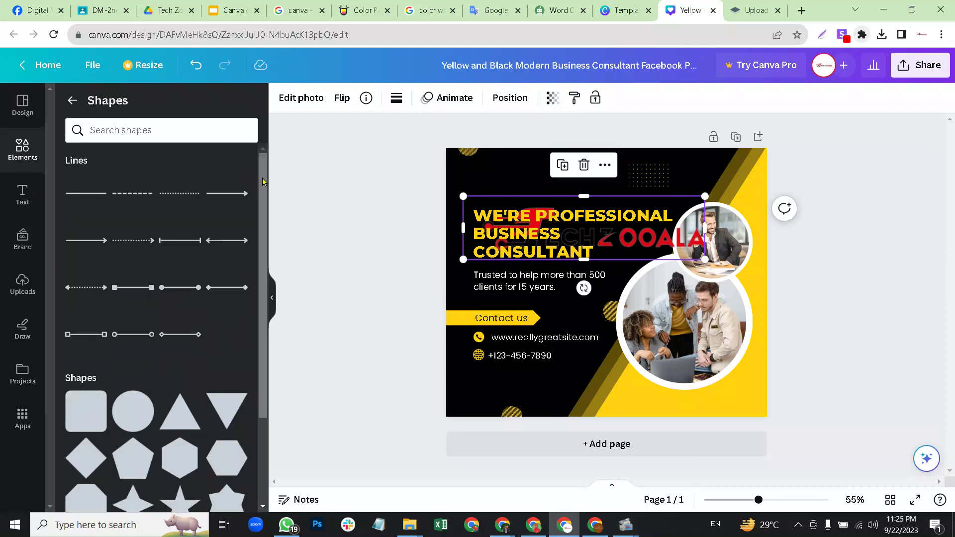
pyautogui.moveTo(263, 181); pyautogui.dragTo(269, 297)
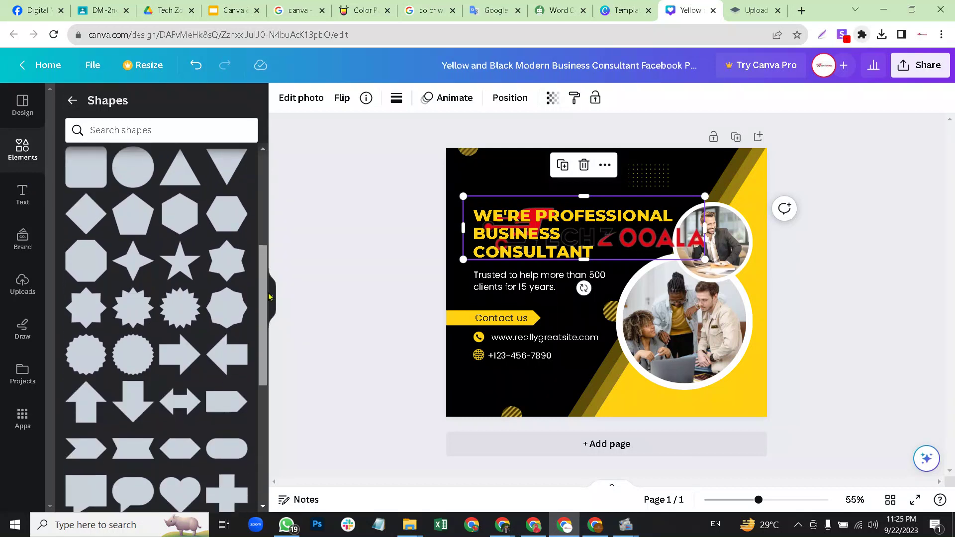
pyautogui.moveTo(269, 297); pyautogui.dragTo(269, 234)
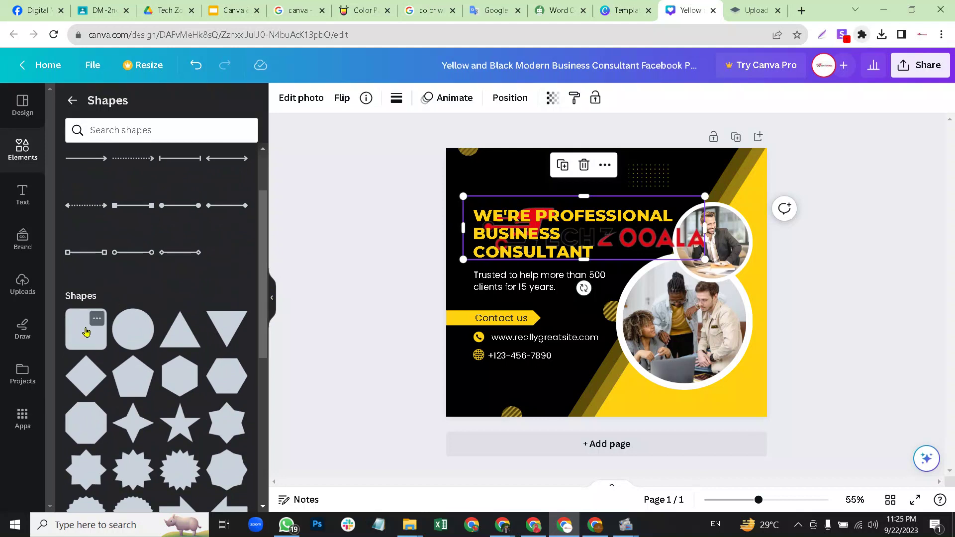
pyautogui.moveTo(85, 332); pyautogui.dragTo(121, 317)
pyautogui.moveTo(259, 264); pyautogui.dragTo(91, 334)
# Add the rounded square and flatten it into a brown pill in the top-left corner.
pyautogui.click(93, 336)
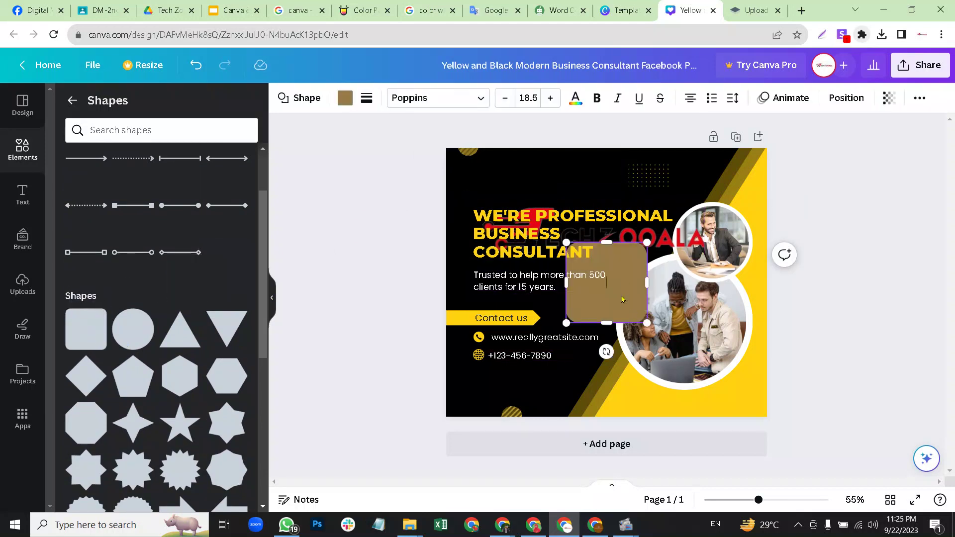
pyautogui.moveTo(621, 299); pyautogui.dragTo(523, 177)
pyautogui.moveTo(513, 143); pyautogui.dragTo(512, 180)
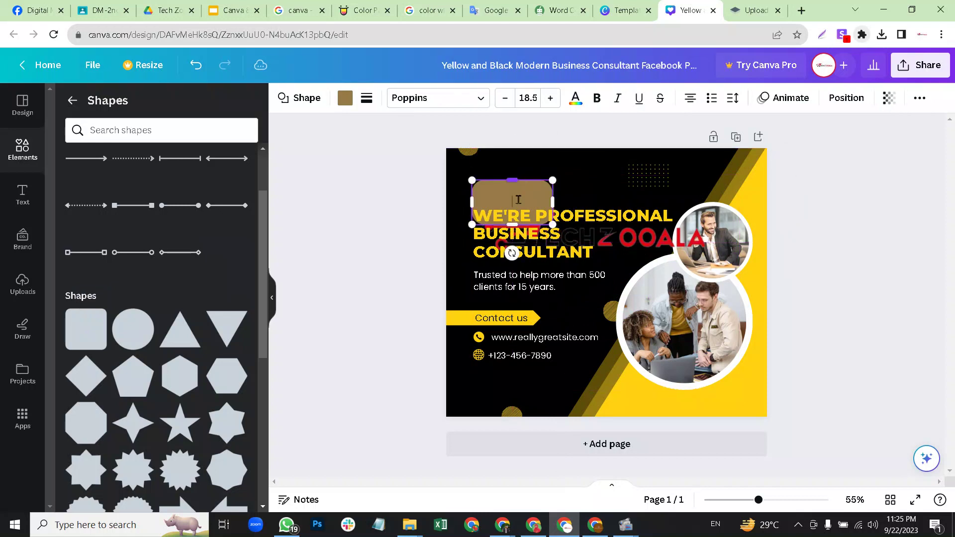
pyautogui.moveTo(515, 225); pyautogui.dragTo(525, 177)
pyautogui.click(579, 187)
pyautogui.click(604, 186)
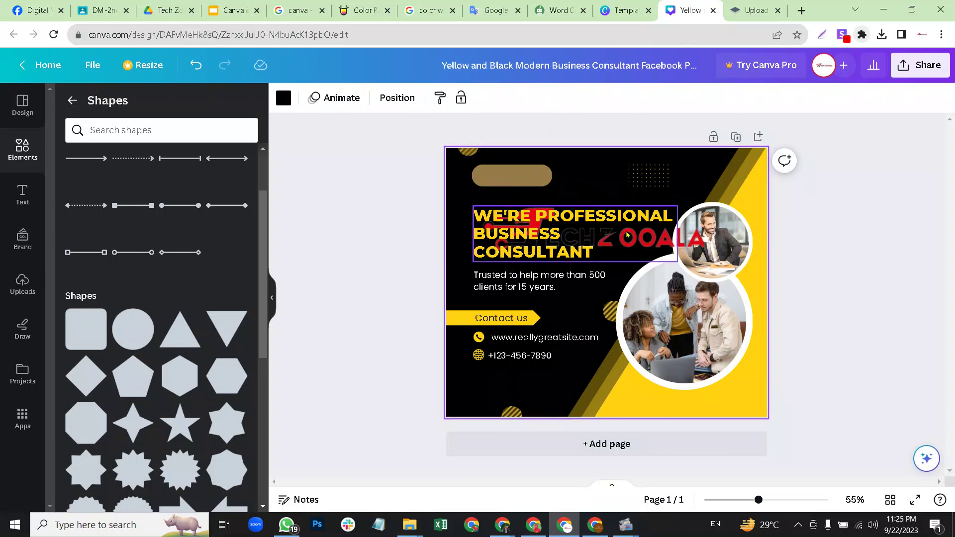
# Shrink the Tech Zooala logo and move it onto the brown pill.
pyautogui.click(626, 236)
pyautogui.click(699, 237)
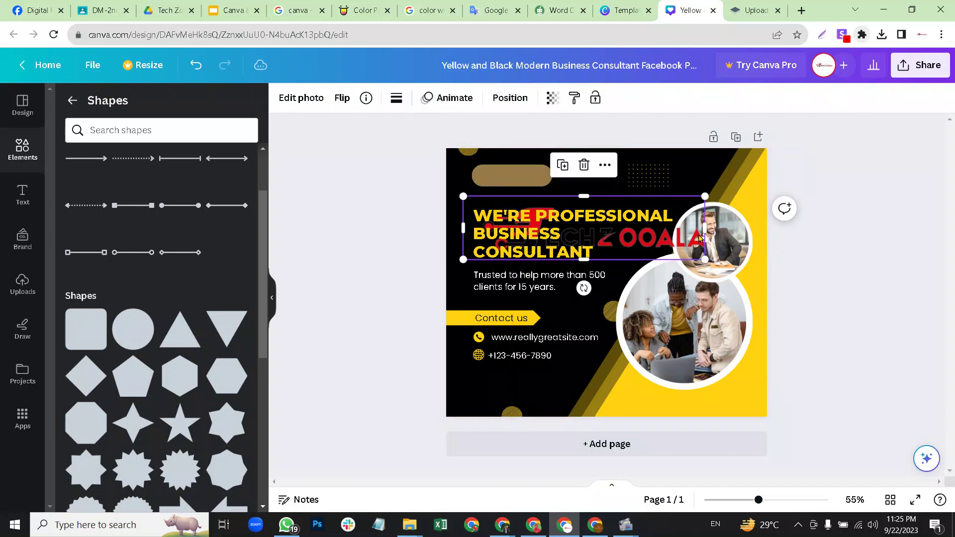
pyautogui.moveTo(705, 259); pyautogui.dragTo(657, 246)
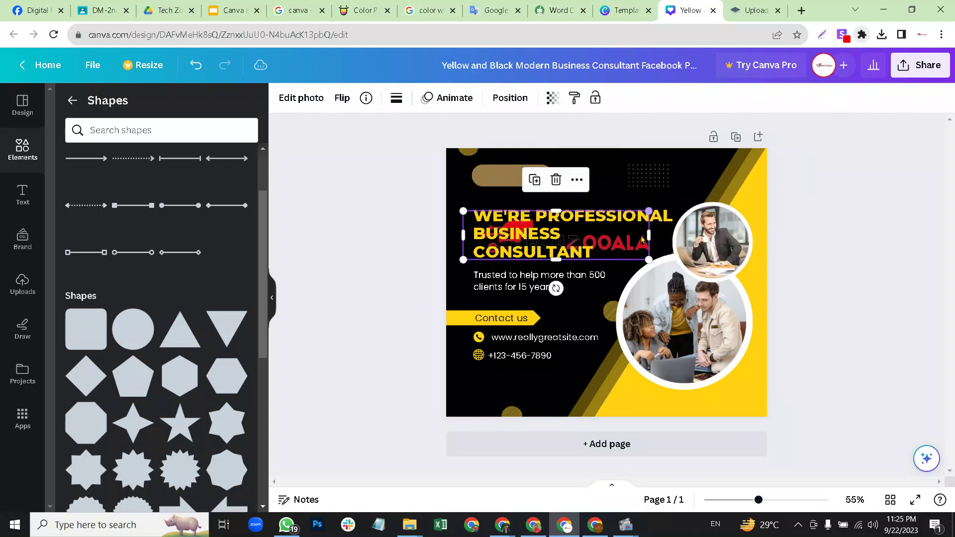
pyautogui.moveTo(637, 216); pyautogui.dragTo(536, 162)
pyautogui.moveTo(465, 173); pyautogui.dragTo(571, 183)
pyautogui.moveTo(638, 175); pyautogui.dragTo(521, 175)
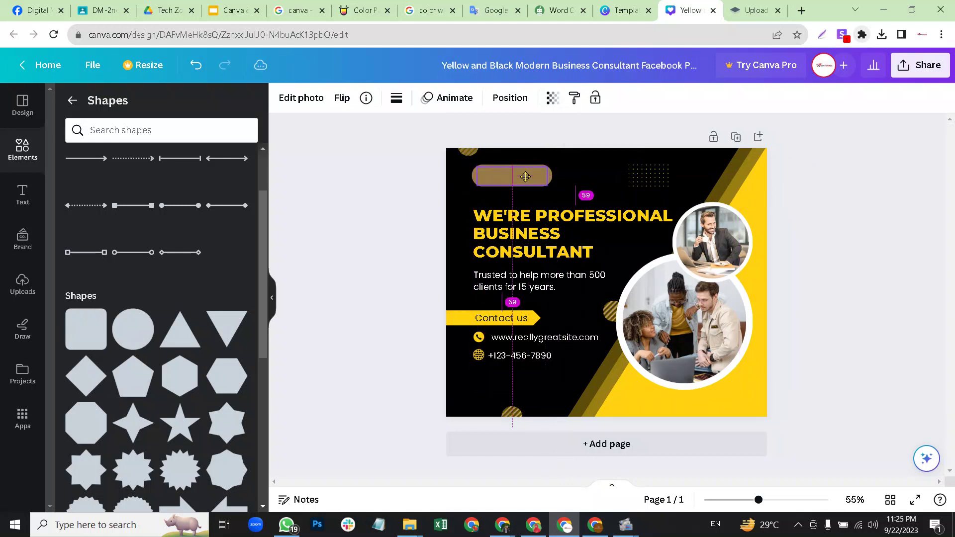
pyautogui.rightClick(526, 179)
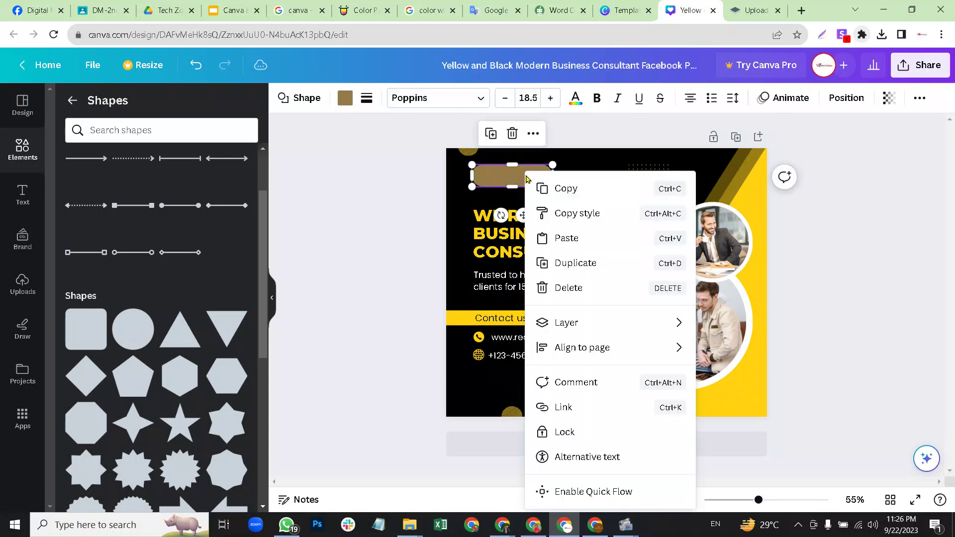
pyautogui.click(816, 222)
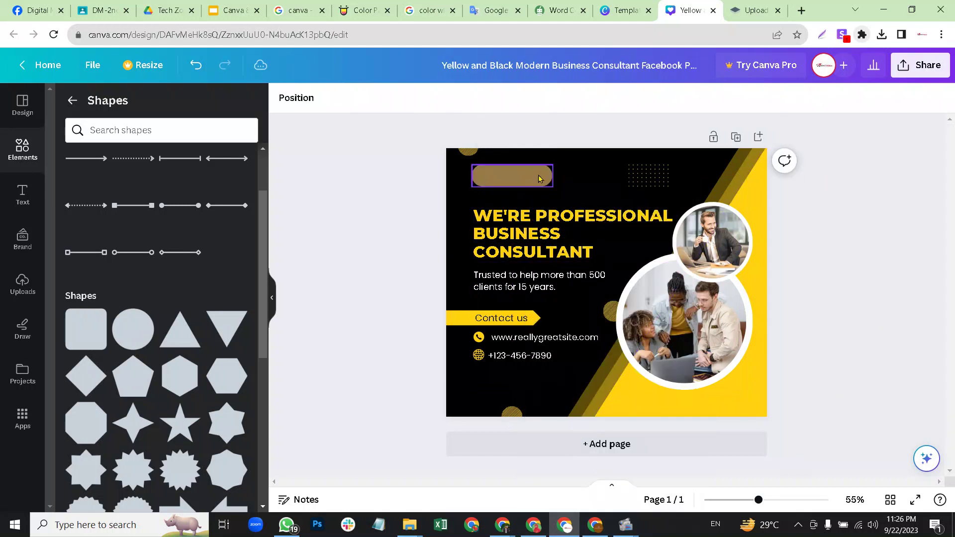
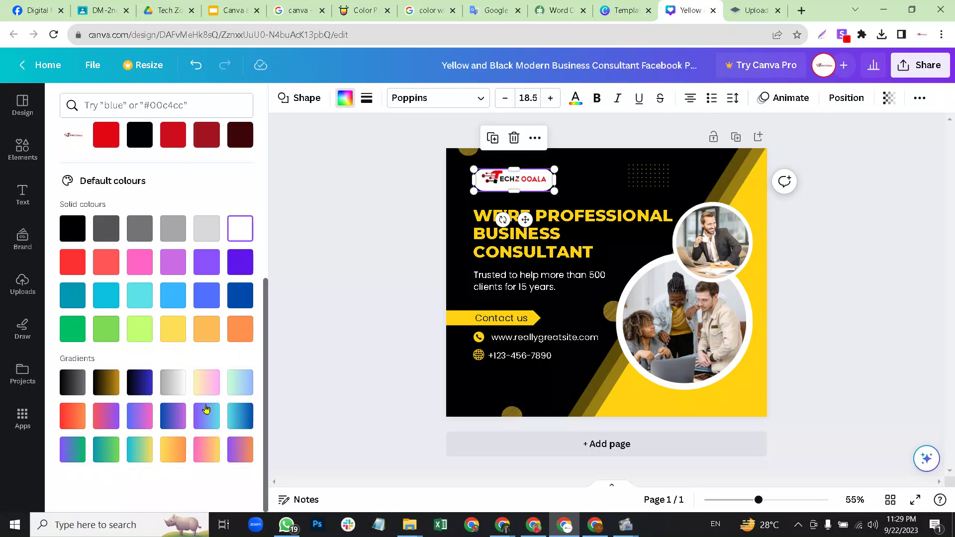
# Give the logo background the pink-to-yellow gradient (#ff66c4 to #ffde59) and capture the colour panel.
pyautogui.click(205, 449)
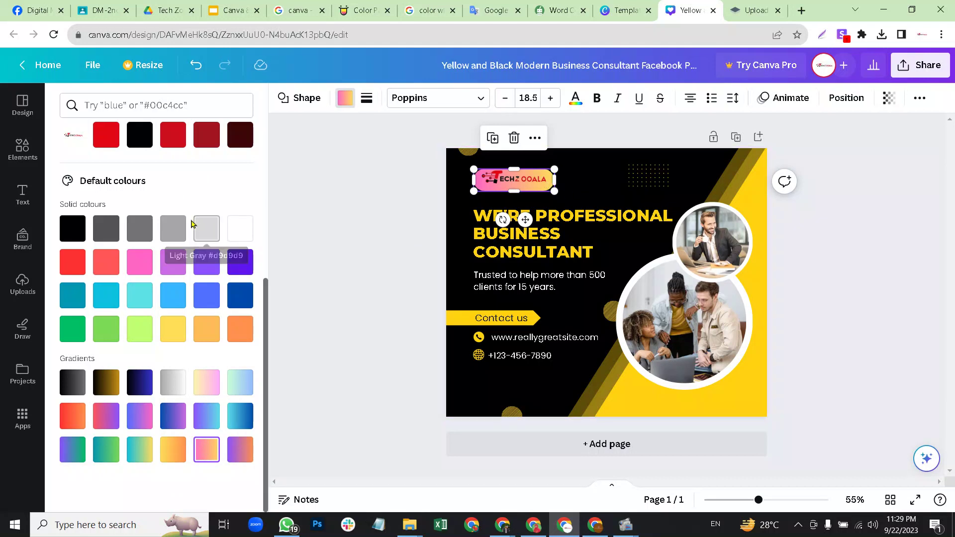
pyautogui.scroll(5, 145, 180)
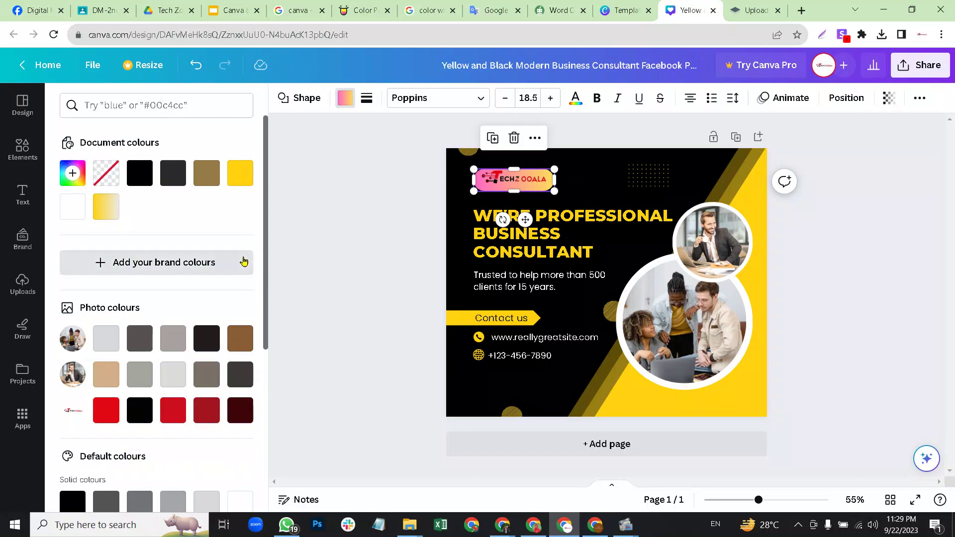
pyautogui.press('Print')
pyautogui.moveTo(52, 126); pyautogui.dragTo(275, 418)
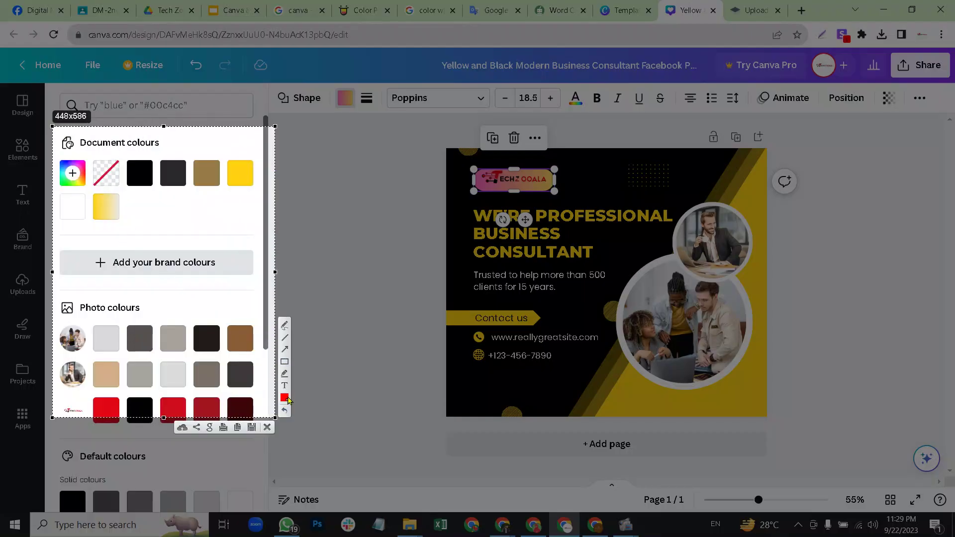
# Frame the add-colour swatch with a red box and arrow, then copy the capture.
pyautogui.click(285, 362)
pyautogui.moveTo(48, 150)
pyautogui.mouseDown()
pyautogui.moveTo(85, 187)
pyautogui.moveTo(198, 212)
pyautogui.moveTo(94, 192)
pyautogui.mouseUp()
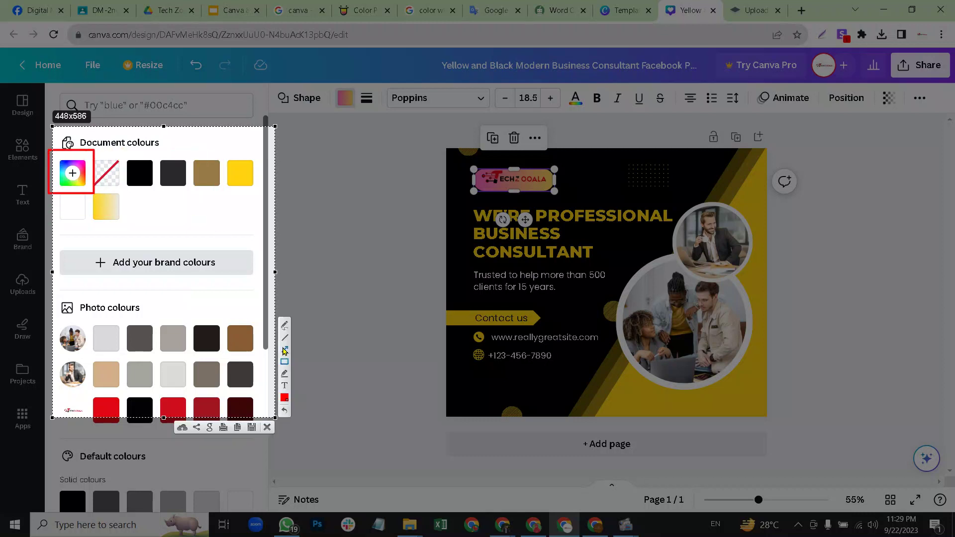
pyautogui.moveTo(158, 276); pyautogui.dragTo(79, 185)
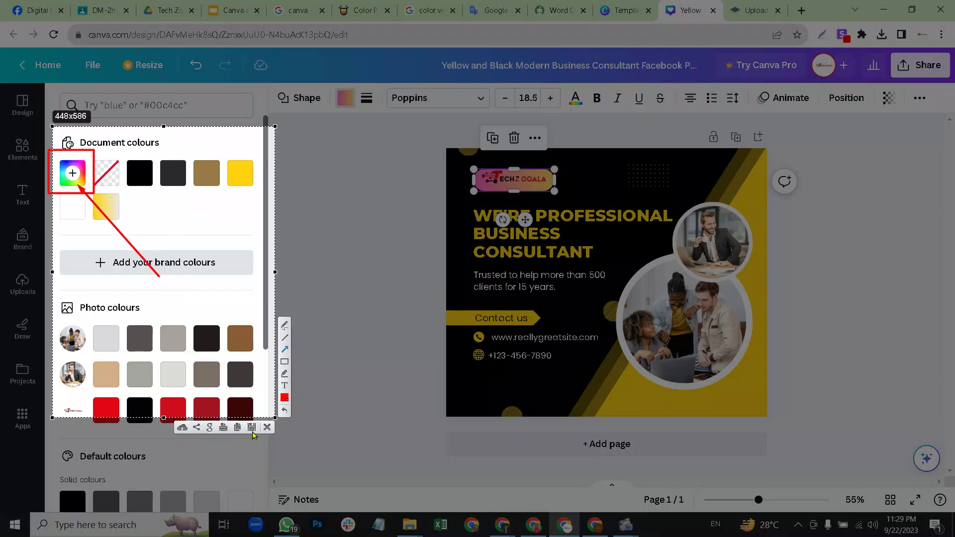
pyautogui.click(238, 427)
pyautogui.hotkey('ctrl', '1')
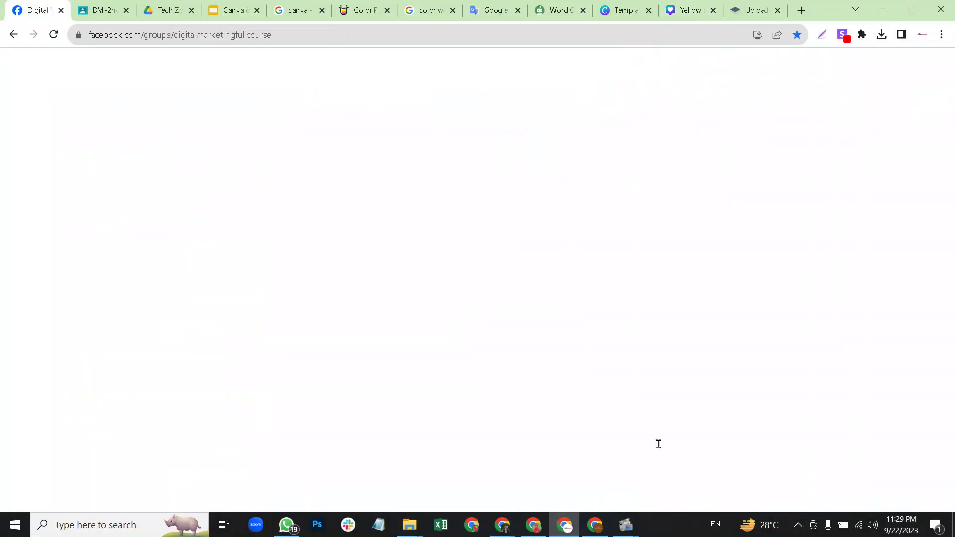
# Post the annotated colour-panel screenshot in the Messenger group chat and return to Canva.
pyautogui.hotkey('ctrl', 'v')
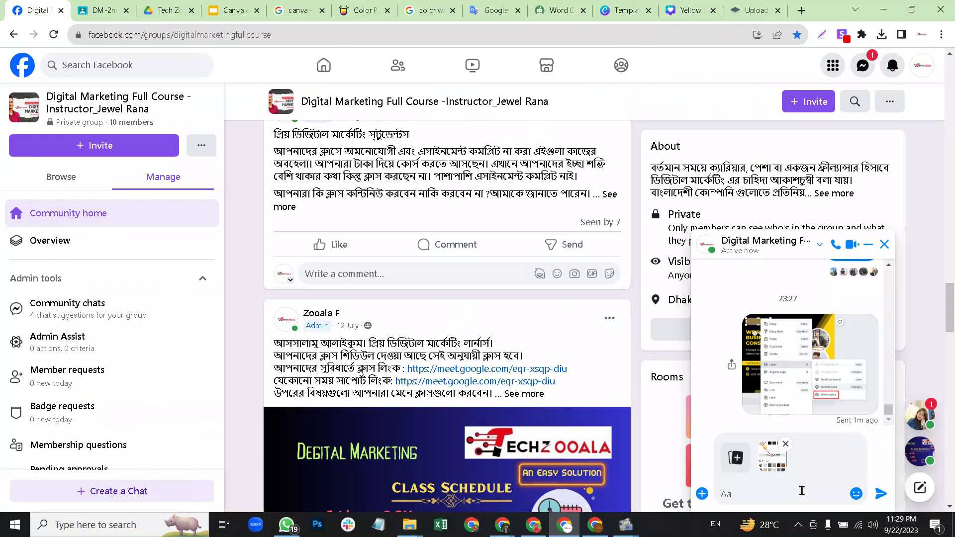
pyautogui.press('Return')
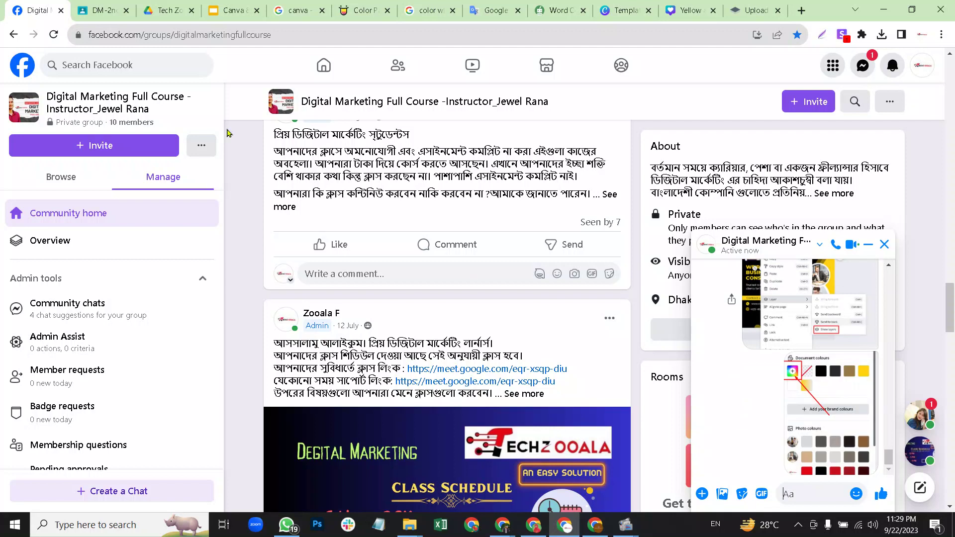
pyautogui.click(686, 10)
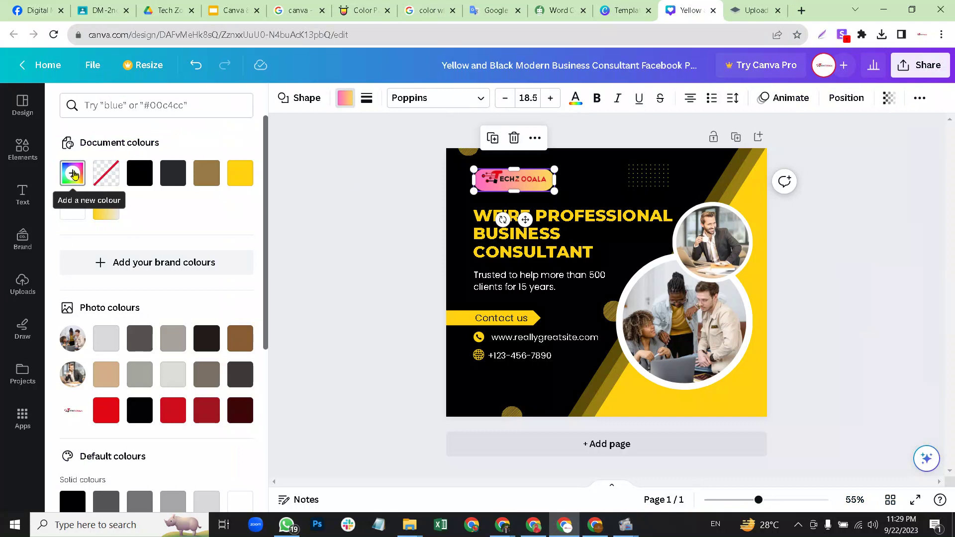
# Try a three-colour gradient and black fill, then apply the pink-orange gradient to the logo background.
pyautogui.click(73, 173)
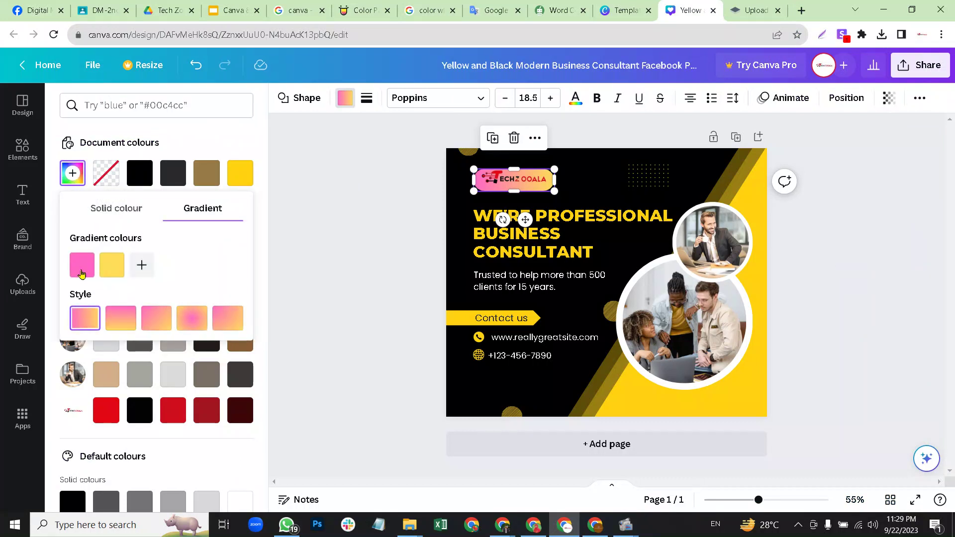
pyautogui.click(139, 263)
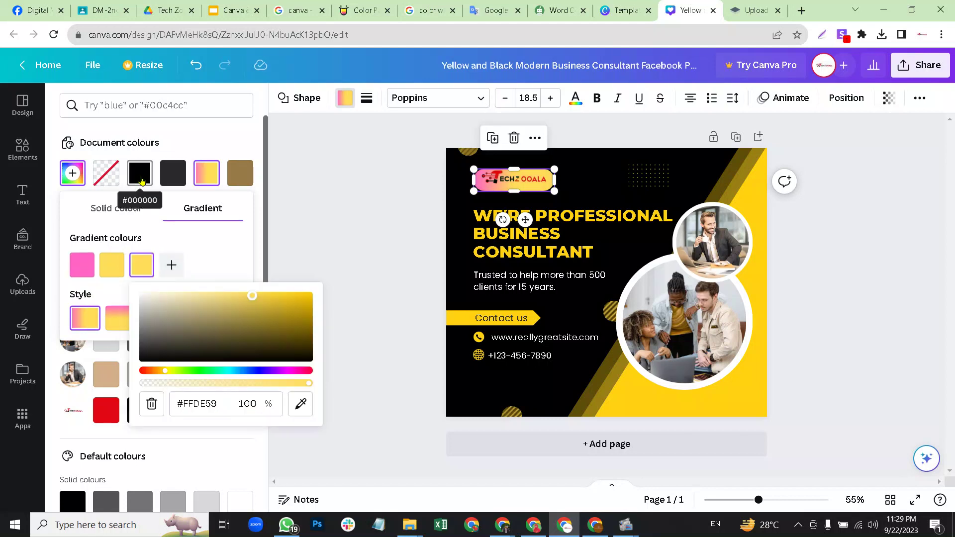
pyautogui.click(140, 175)
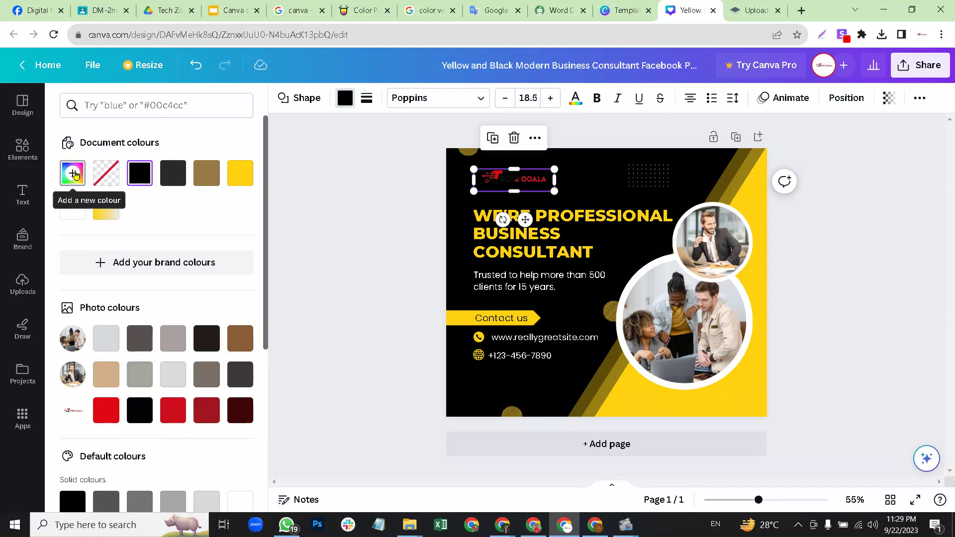
pyautogui.click(73, 173)
pyautogui.press('Escape')
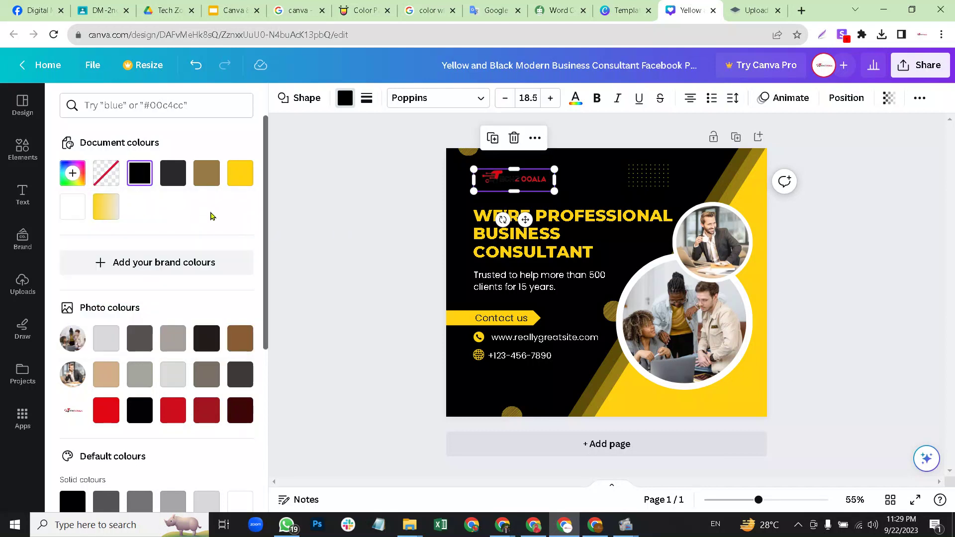
pyautogui.scroll(-5, 179, 348)
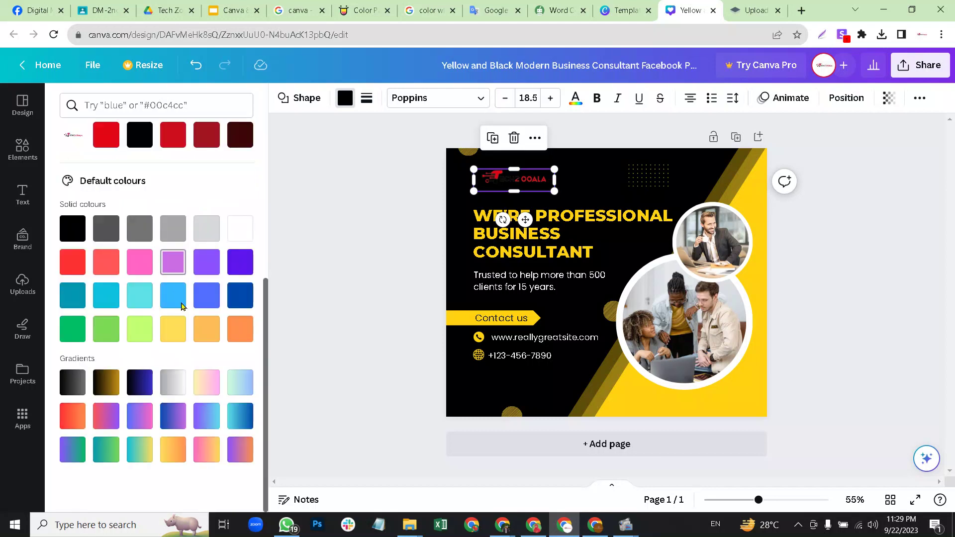
pyautogui.click(209, 450)
pyautogui.scroll(5, 159, 224)
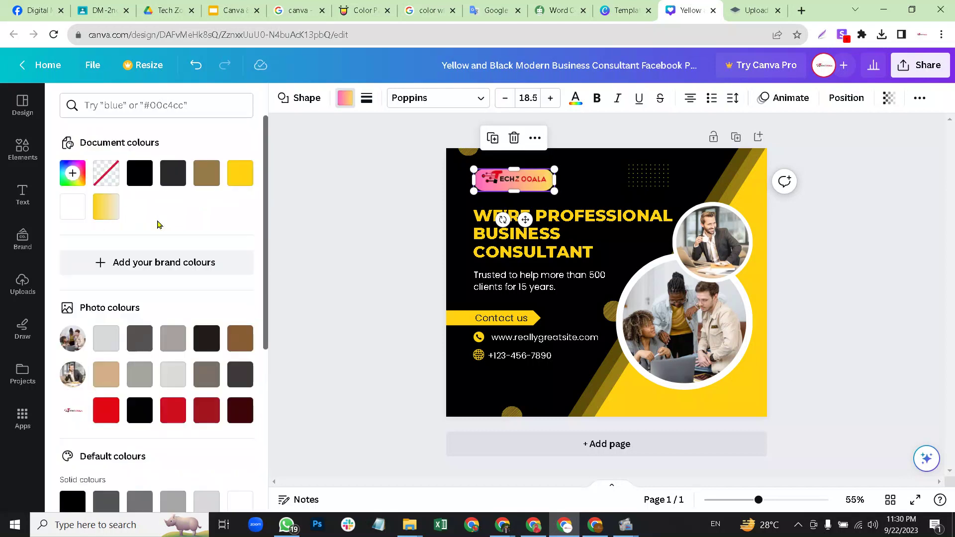
# Build a gradient with near-black and red stops, then settle on a plain white logo fill.
pyautogui.click(80, 172)
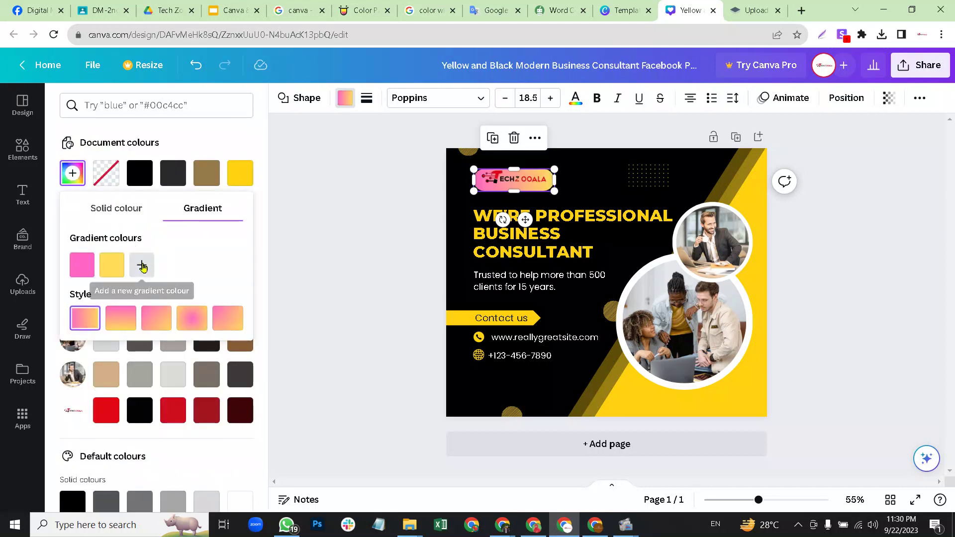
pyautogui.click(142, 266)
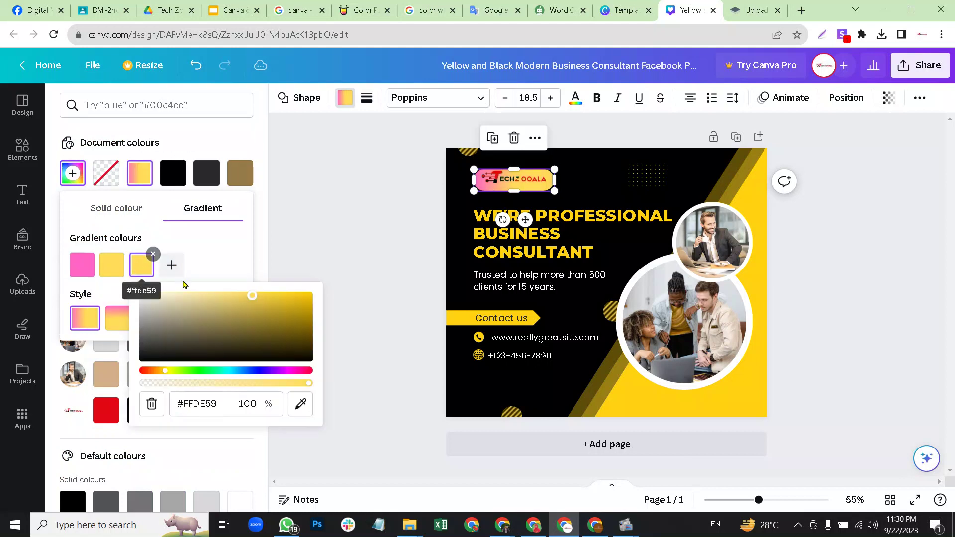
pyautogui.moveTo(255, 299); pyautogui.dragTo(146, 356)
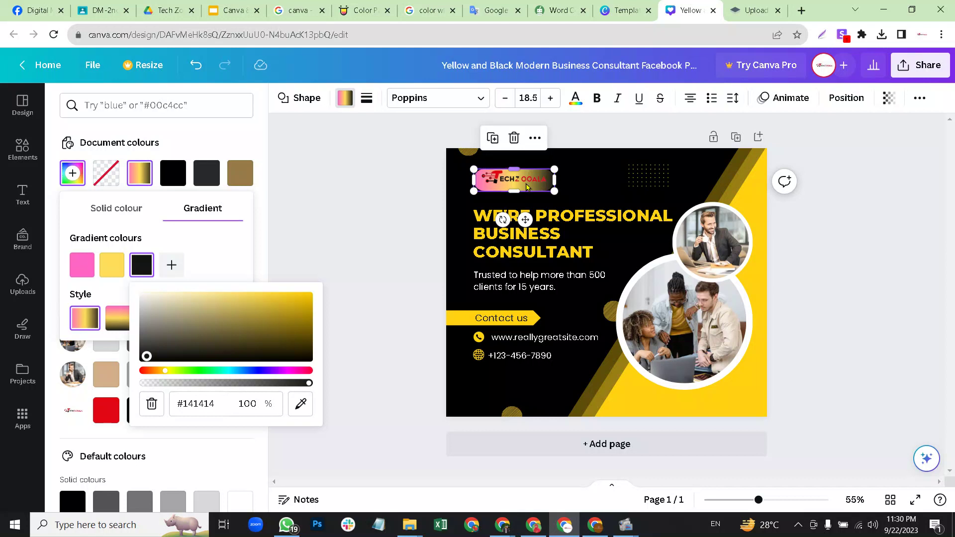
pyautogui.click(171, 264)
pyautogui.moveTo(270, 324); pyautogui.dragTo(356, 296)
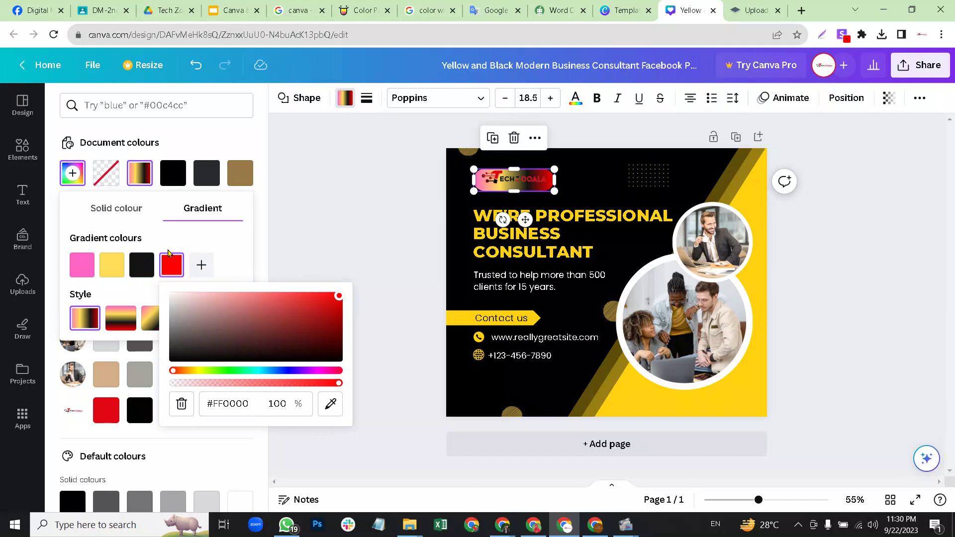
pyautogui.click(224, 242)
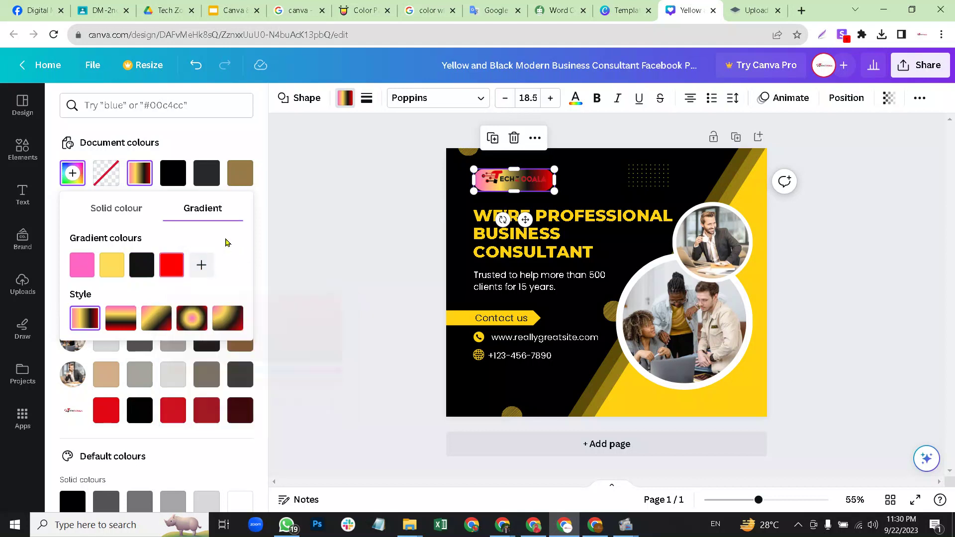
pyautogui.click(374, 184)
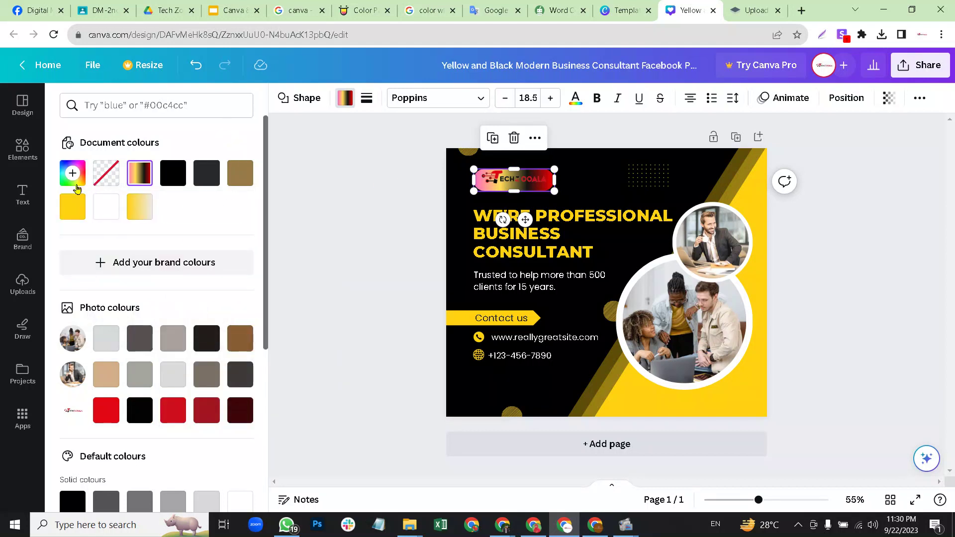
pyautogui.click(177, 174)
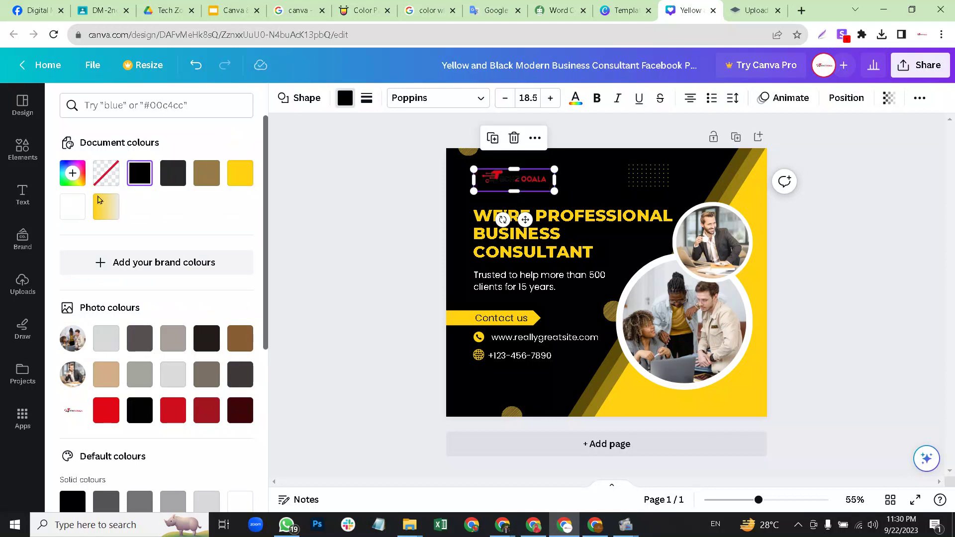
pyautogui.click(74, 206)
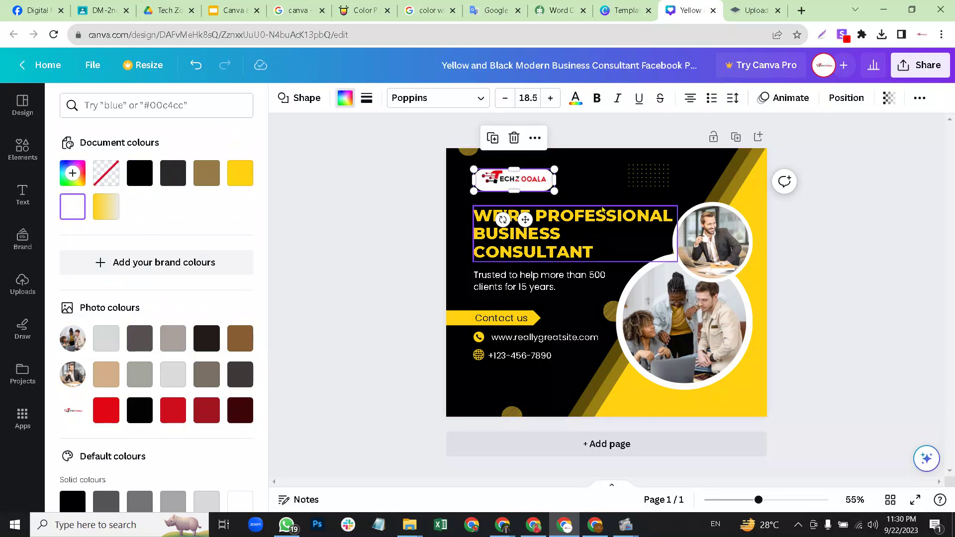
pyautogui.click(587, 183)
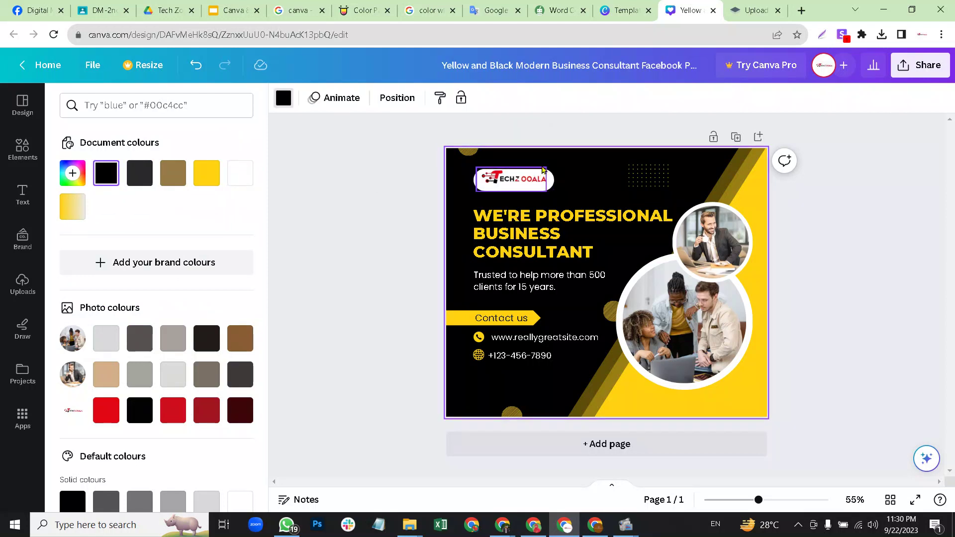
# Retype the headline as 'DIGITAL MARKETER'.
pyautogui.click(584, 225)
pyautogui.click(584, 225)
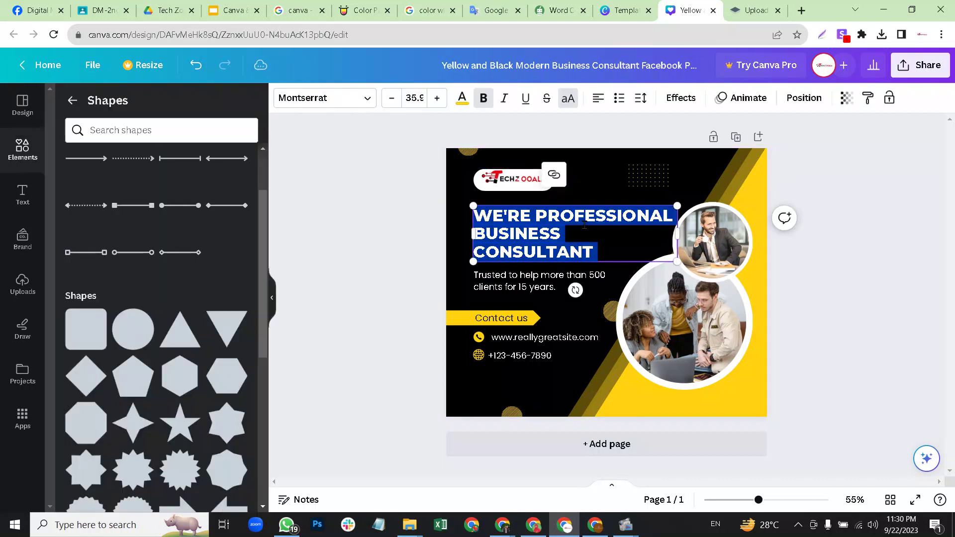
pyautogui.write('DIGITAL')
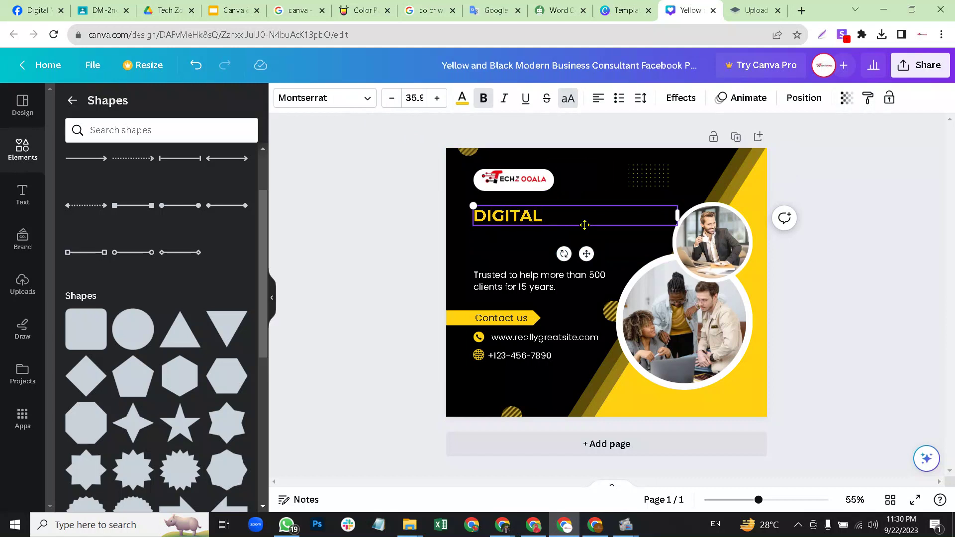
pyautogui.write(' MARKETER')
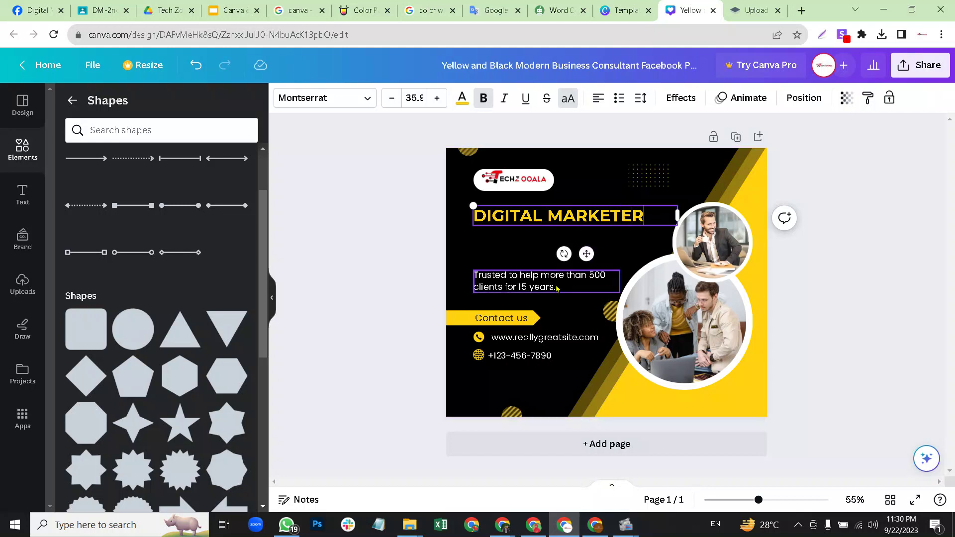
# Move the paragraph under the headline, rewrite it as 'Social Media Marketing', and narrow it to 305.
pyautogui.click(552, 288)
pyautogui.moveTo(552, 288); pyautogui.dragTo(549, 262)
pyautogui.doubleClick(542, 258)
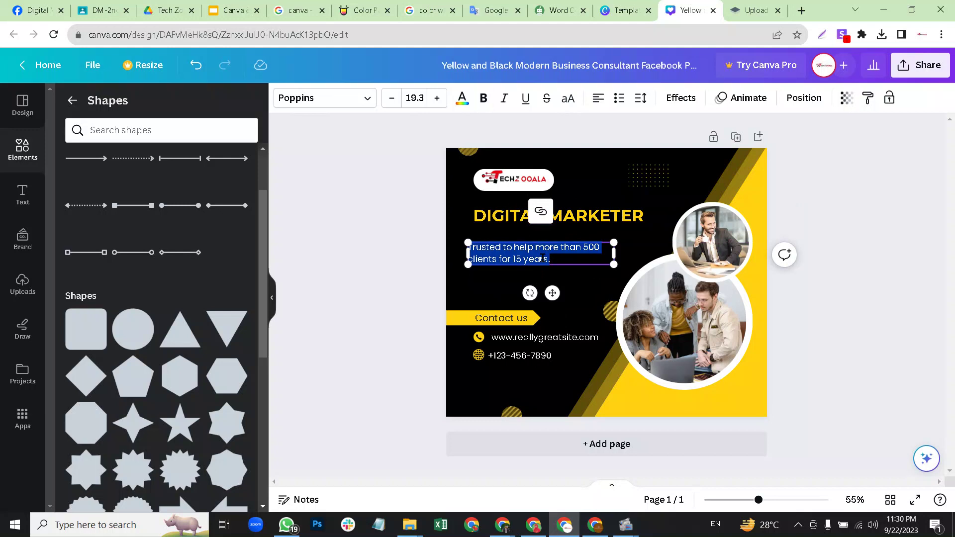
pyautogui.click(647, 240)
pyautogui.click(567, 254)
pyautogui.doubleClick(566, 252)
pyautogui.write('Social Media Marketing')
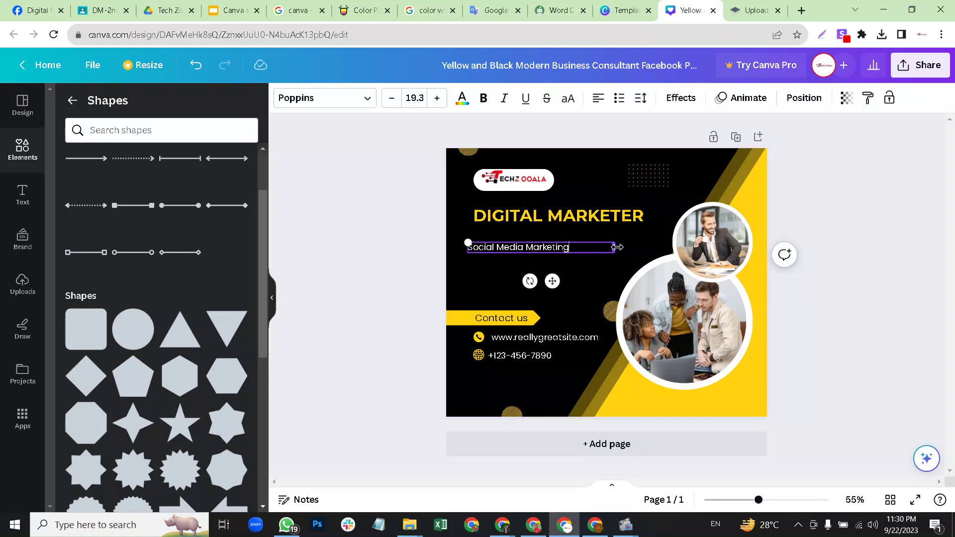
pyautogui.moveTo(614, 248); pyautogui.dragTo(583, 249)
pyautogui.click(531, 254)
pyautogui.click(529, 249)
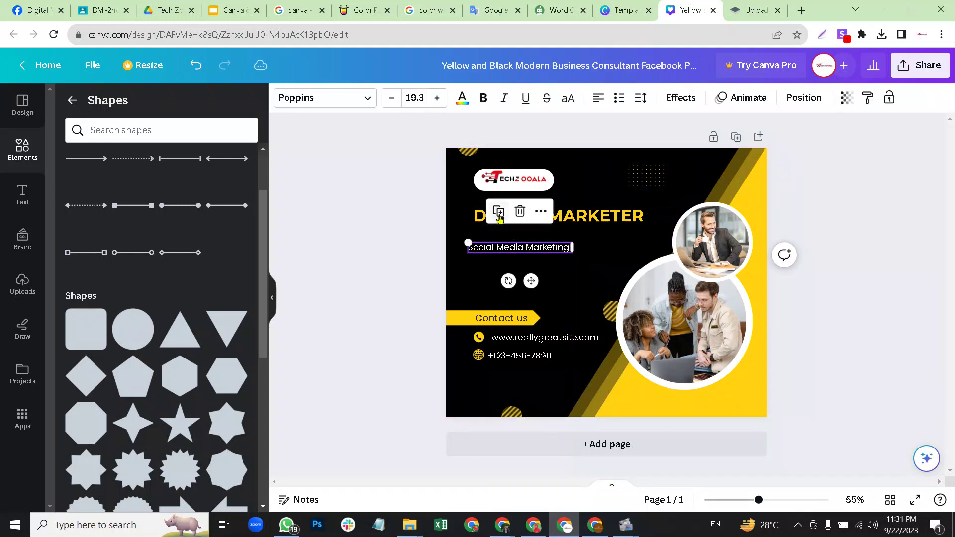
pyautogui.click(601, 245)
pyautogui.click(550, 248)
# Duplicate 'Social Media Marketing' just below and change the copy to 'Social Media Ads'.
pyautogui.click(500, 213)
pyautogui.moveTo(508, 250); pyautogui.dragTo(501, 265)
pyautogui.doubleClick(498, 262)
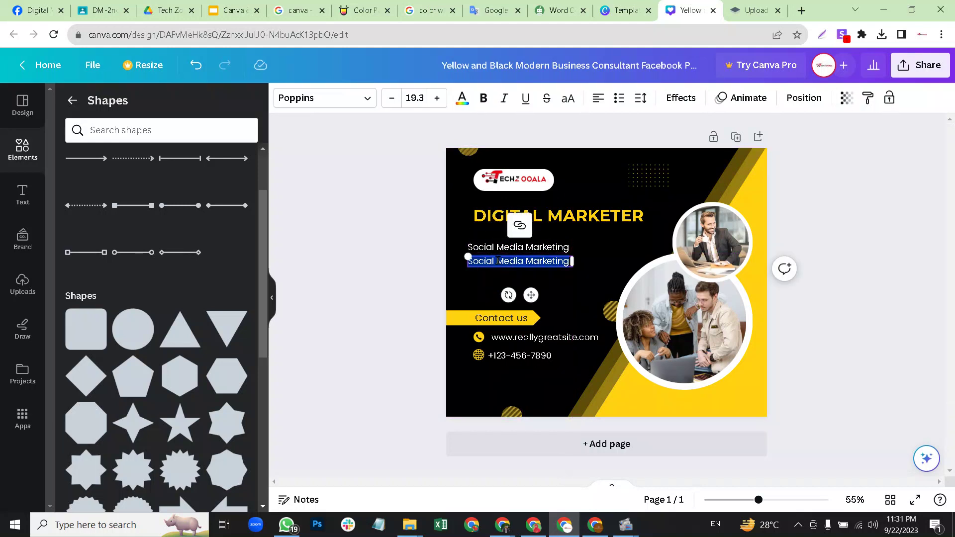
pyautogui.write('Soci')
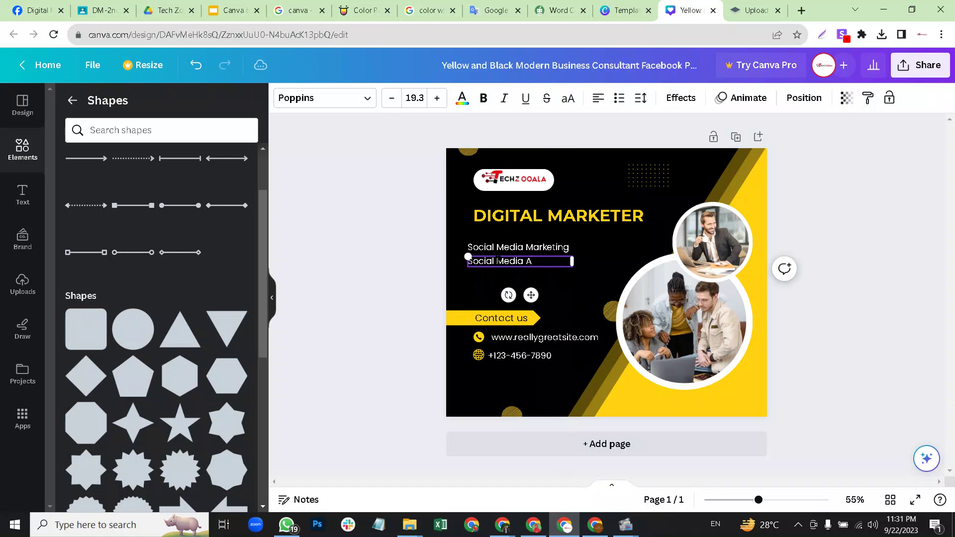
pyautogui.click(598, 249)
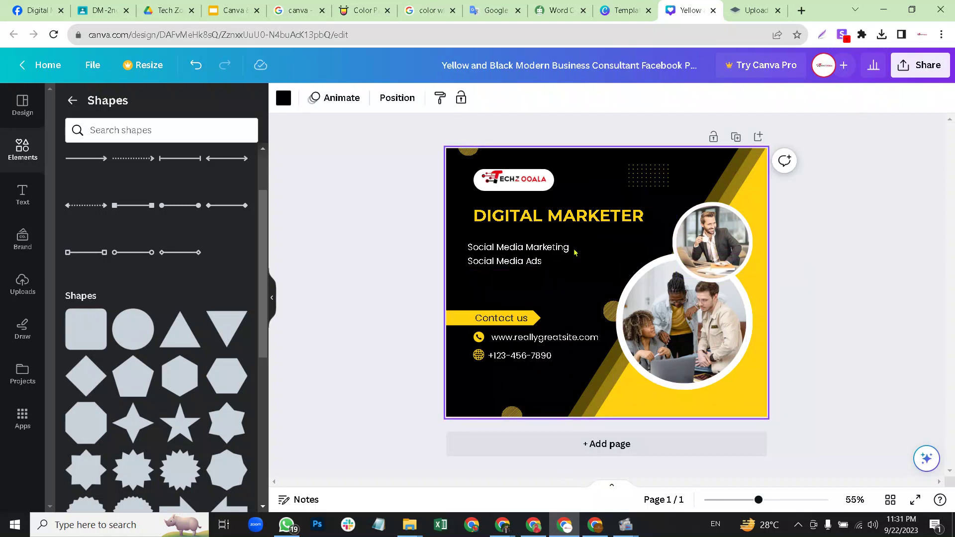
# Delete the small top-right circular photo and its empty white frame.
pyautogui.click(587, 222)
pyautogui.click(586, 222)
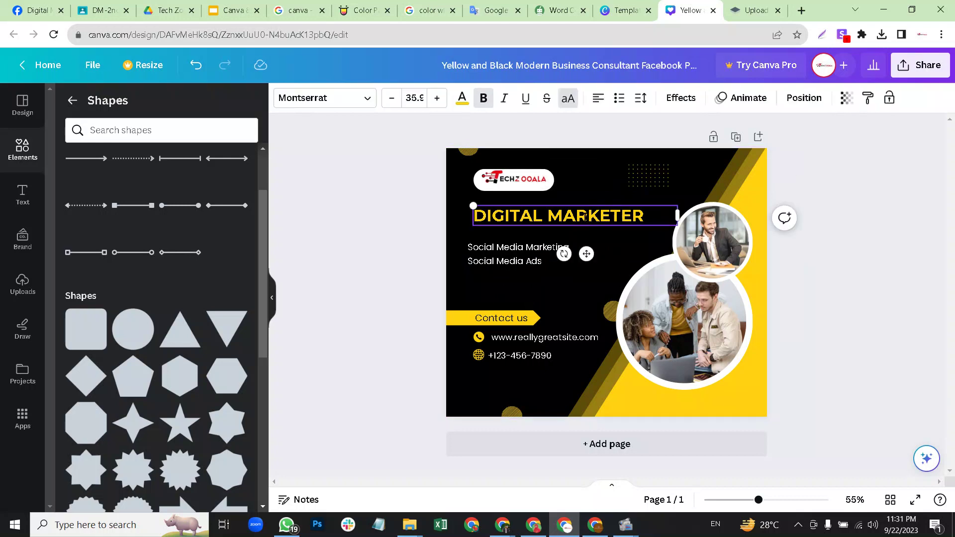
pyautogui.click(711, 208)
pyautogui.click(711, 176)
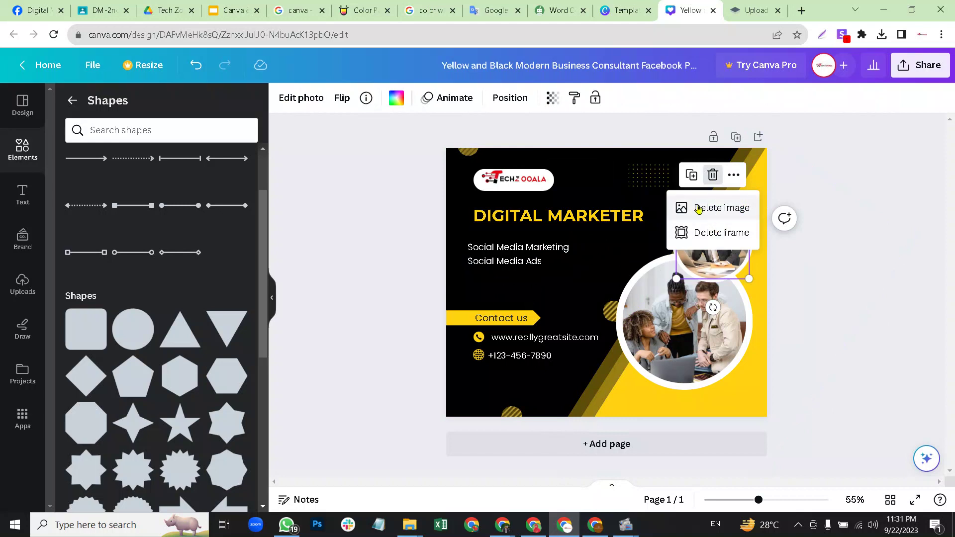
pyautogui.click(734, 235)
pyautogui.click(724, 219)
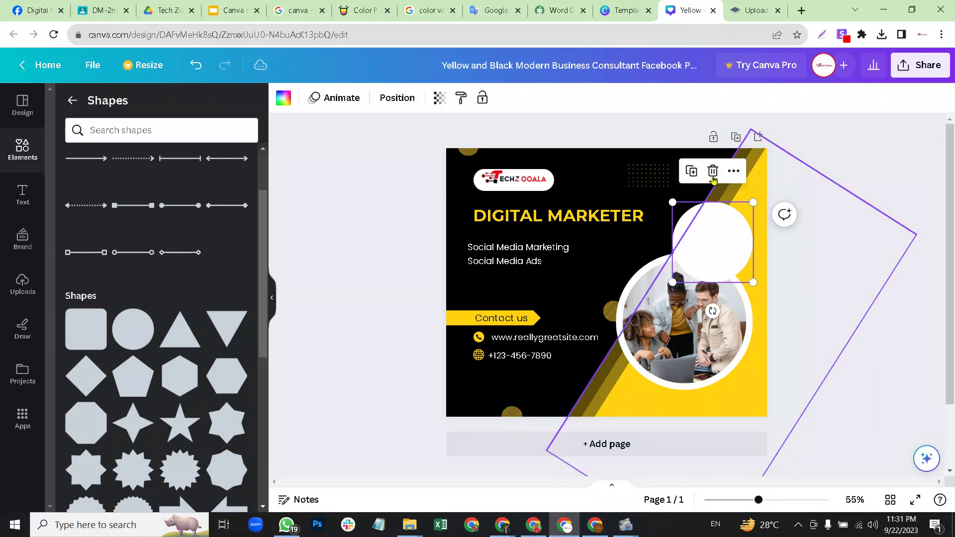
pyautogui.press('Delete')
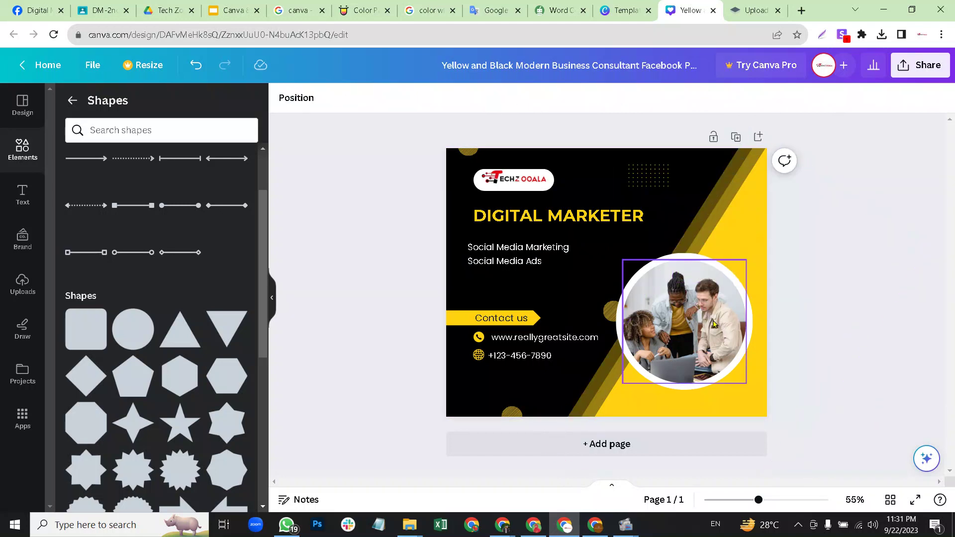
pyautogui.click(713, 324)
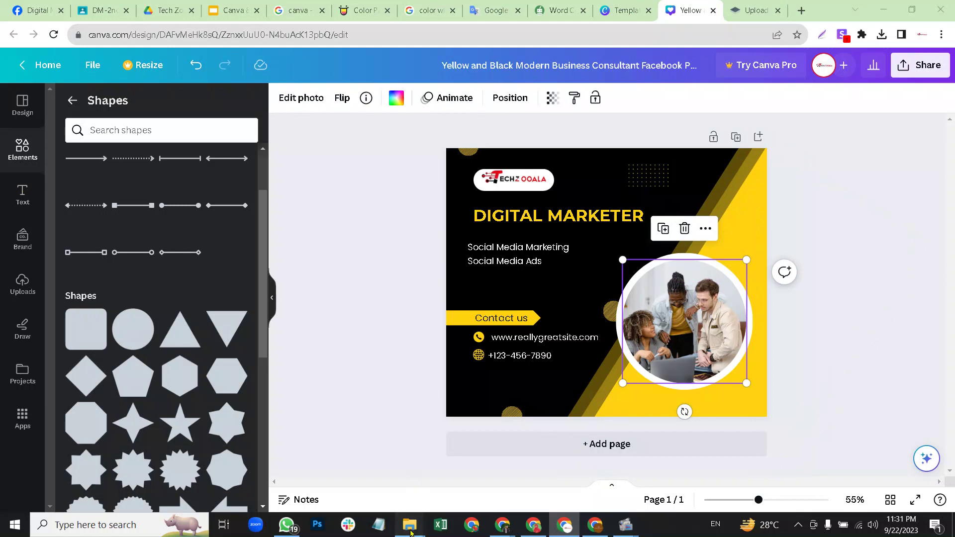
# Take the portrait PNG from the New folder window over to the Canva editor.
pyautogui.moveTo(410, 528)
pyautogui.click(382, 510)
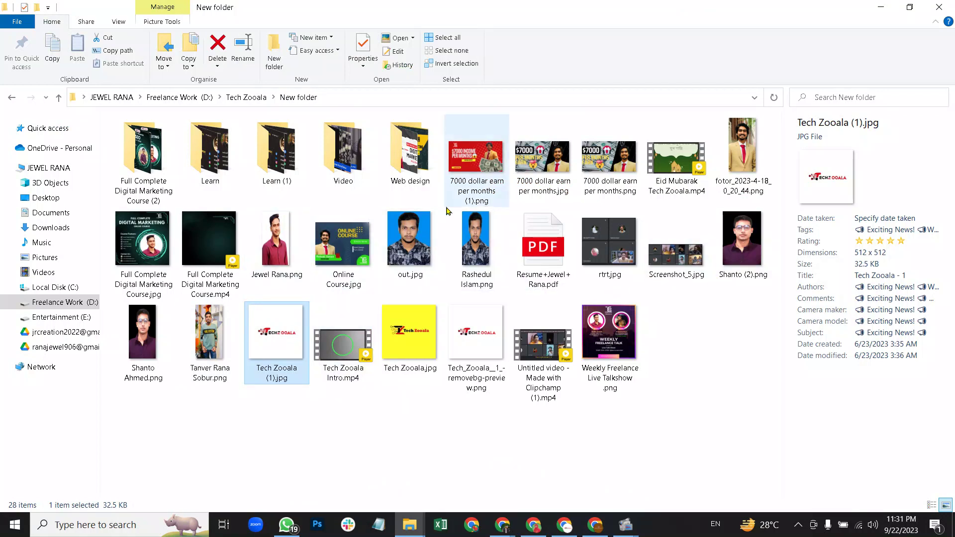
pyautogui.click(276, 239)
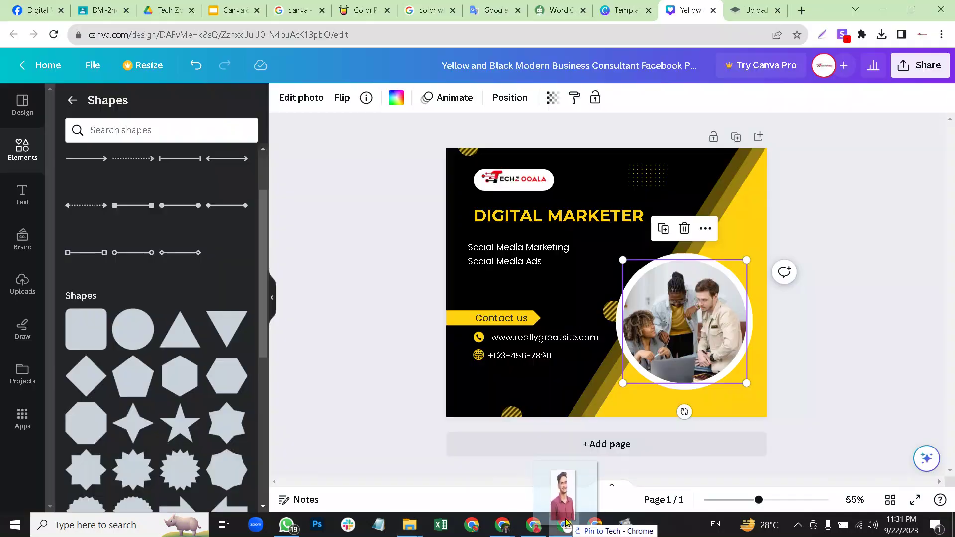
pyautogui.click(564, 524)
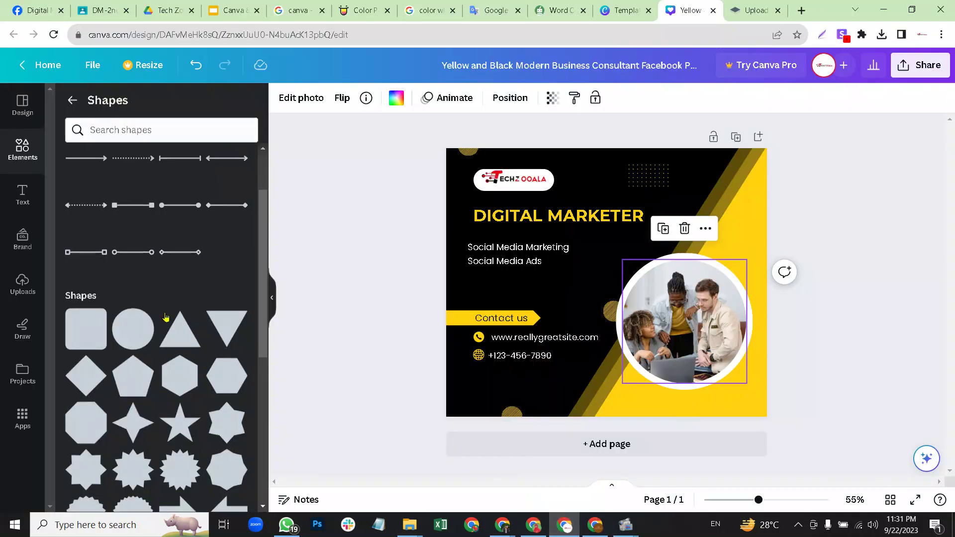
# Drop the uploaded portrait into the circle frame and crop it so the face is centred.
pyautogui.click(23, 284)
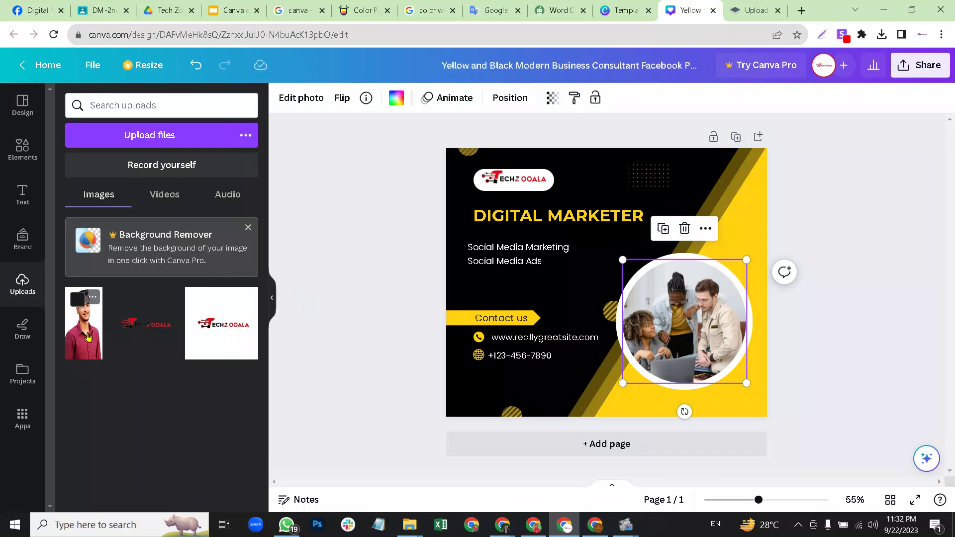
pyautogui.moveTo(83, 323); pyautogui.dragTo(686, 346)
pyautogui.doubleClick(687, 302)
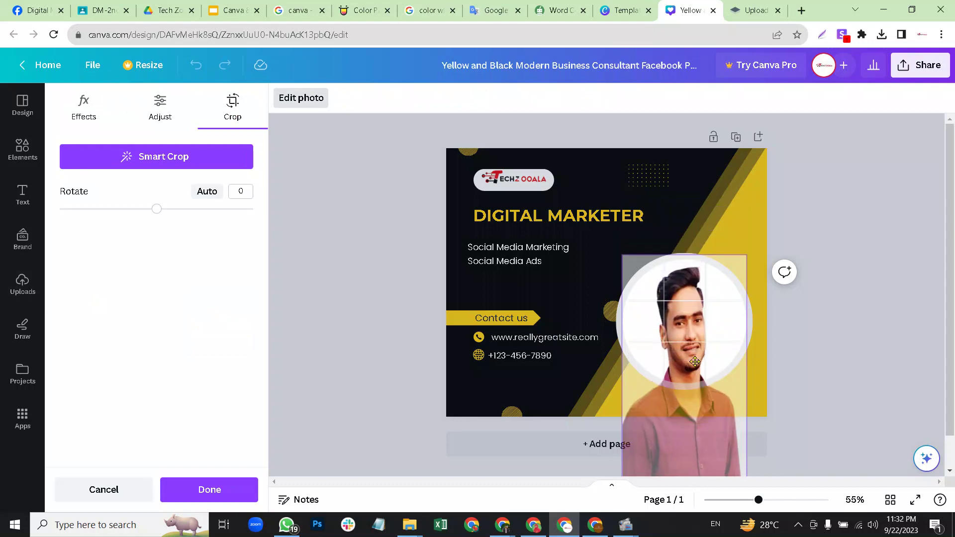
pyautogui.click(843, 292)
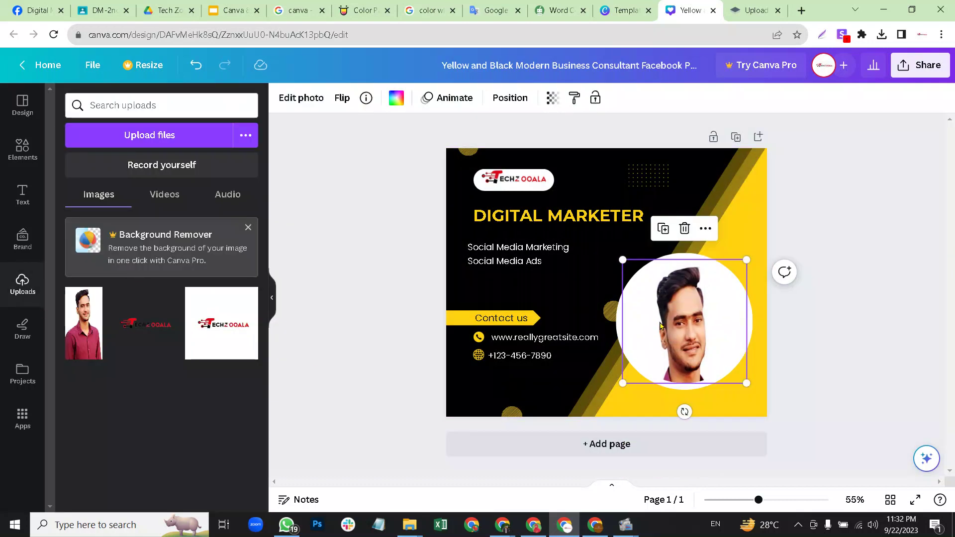
pyautogui.doubleClick(659, 322)
pyautogui.moveTo(680, 319); pyautogui.dragTo(710, 240)
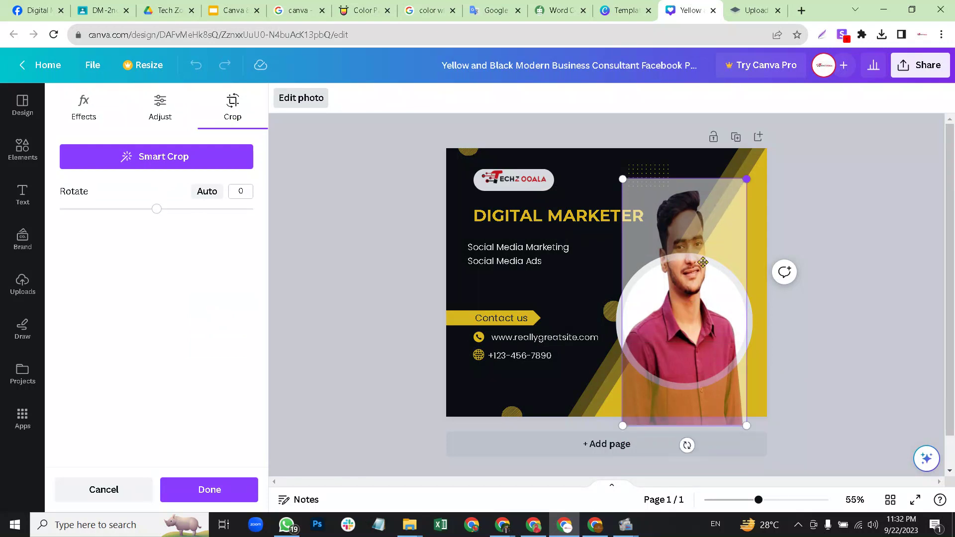
pyautogui.moveTo(688, 316); pyautogui.dragTo(689, 386)
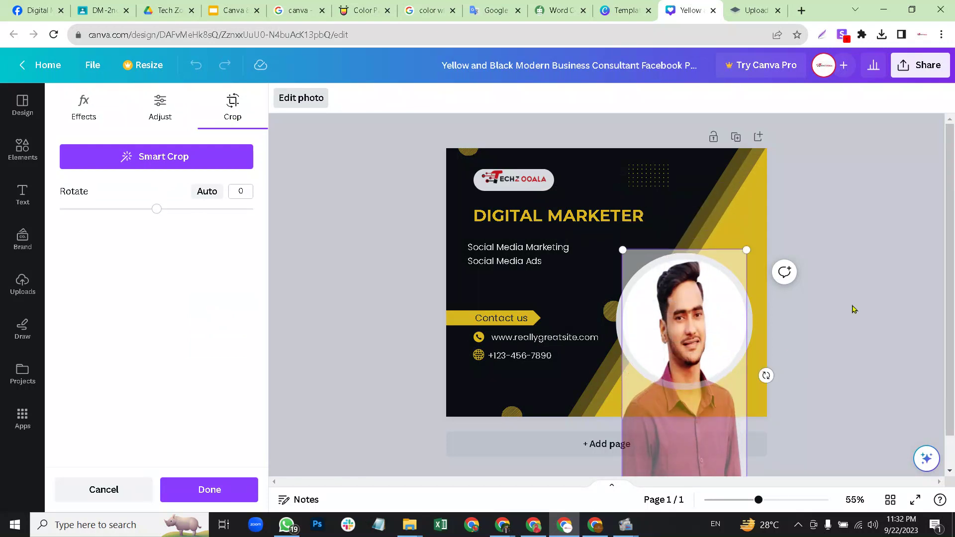
pyautogui.click(845, 309)
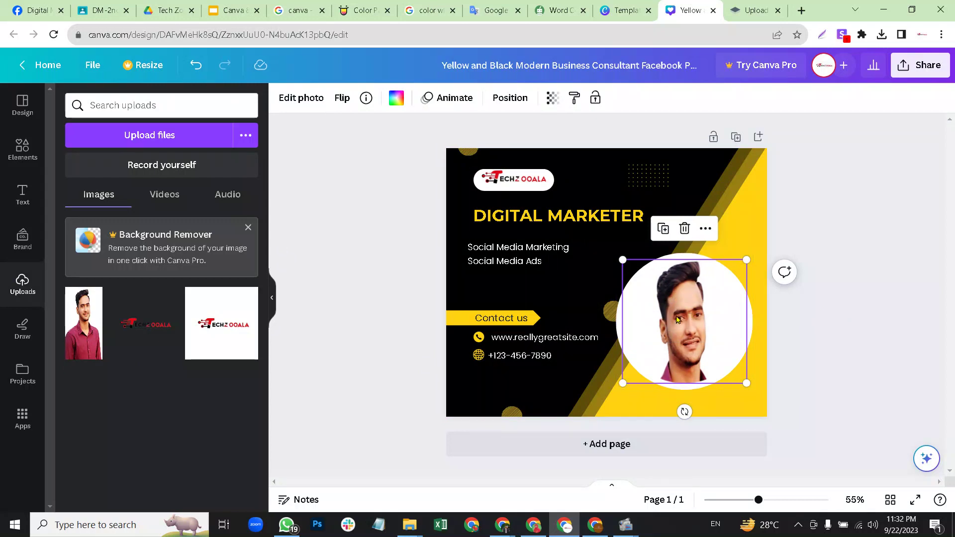
# Nudge and narrow the DIGITAL MARKETER heading, and move both service lines lower.
pyautogui.click(823, 299)
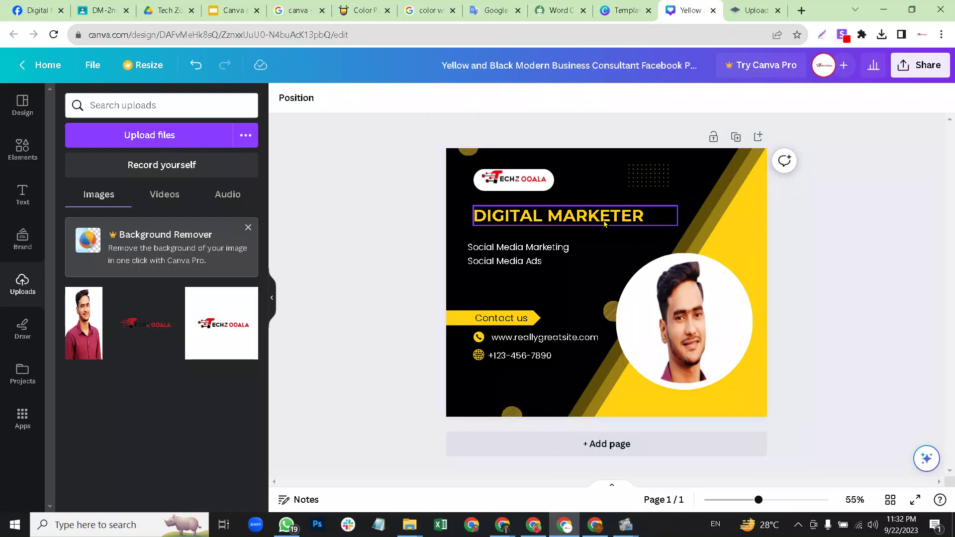
pyautogui.moveTo(522, 215); pyautogui.dragTo(513, 216)
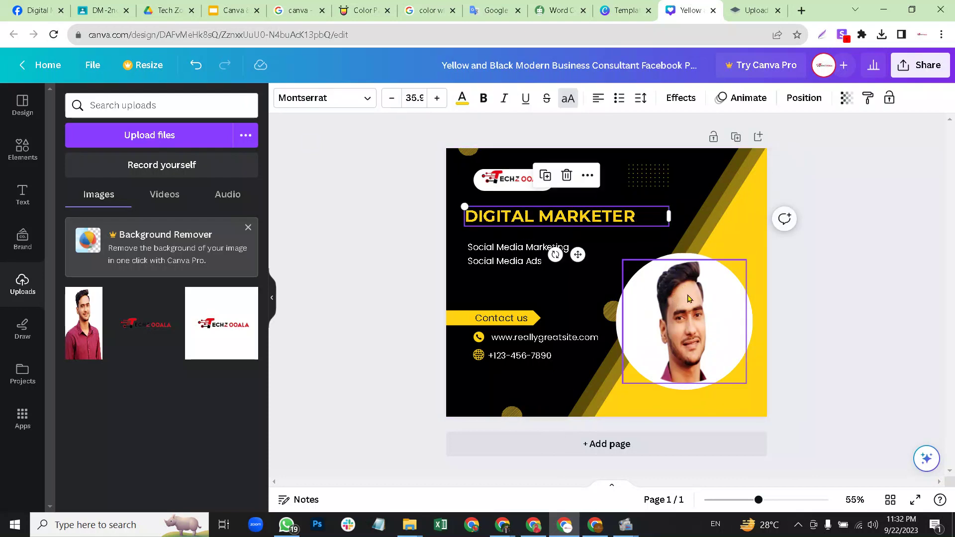
pyautogui.click(537, 219)
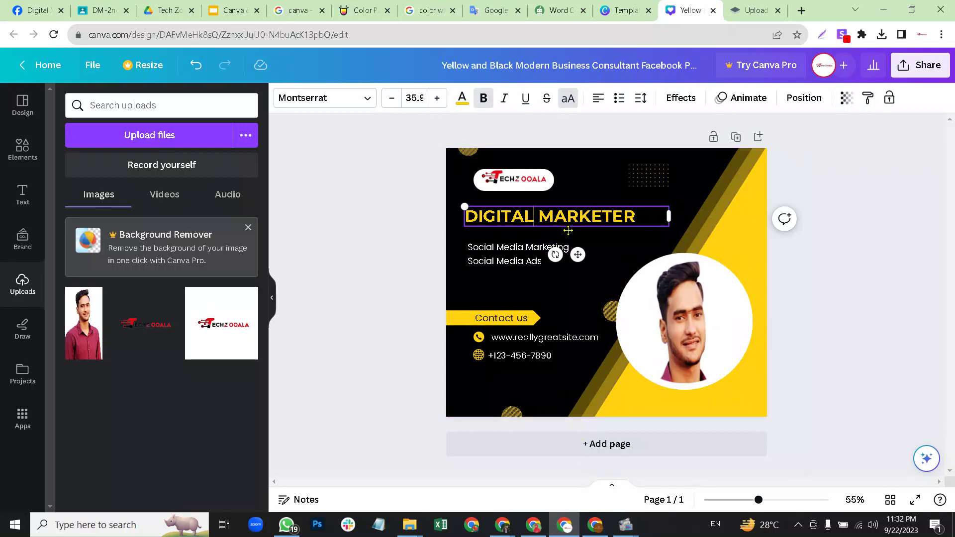
pyautogui.moveTo(669, 215); pyautogui.dragTo(643, 214)
pyautogui.click(516, 251)
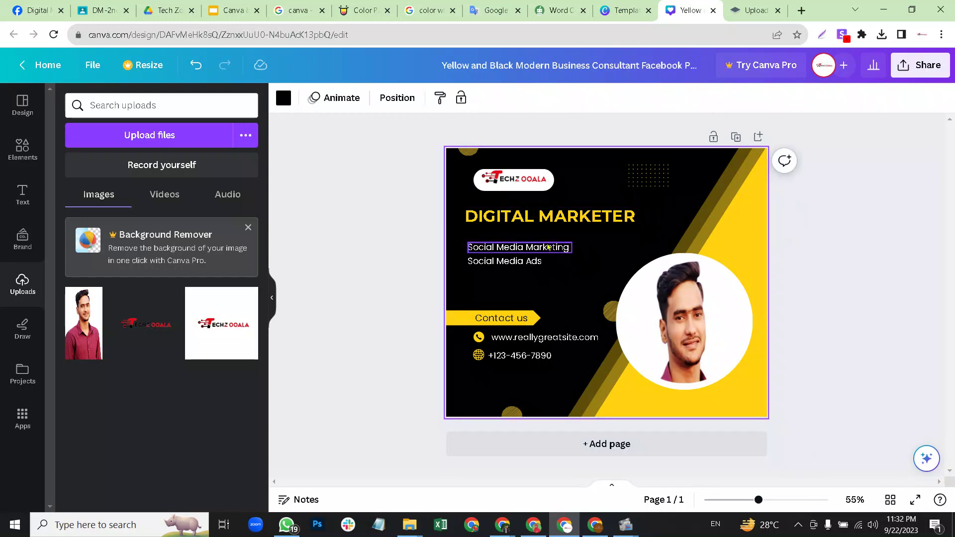
pyautogui.moveTo(520, 273); pyautogui.dragTo(526, 294)
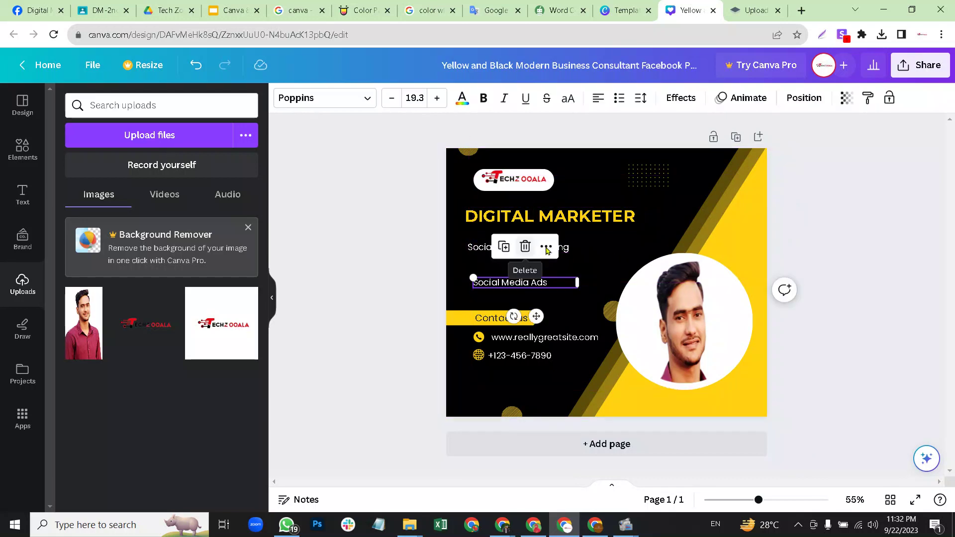
pyautogui.moveTo(571, 249); pyautogui.dragTo(570, 264)
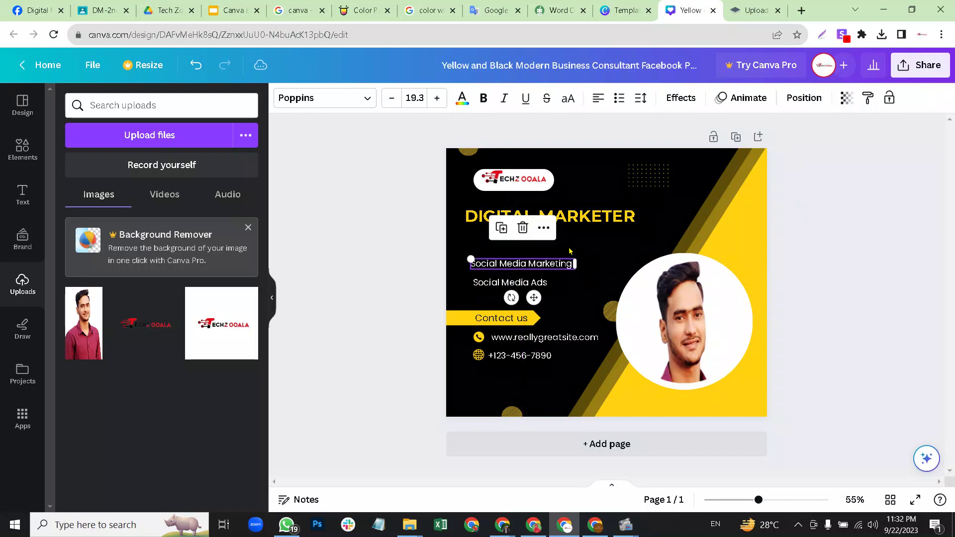
# Duplicate the heading below itself and retype it as 'SERVICES:' on one line.
pyautogui.click(570, 219)
pyautogui.click(531, 176)
pyautogui.moveTo(527, 212); pyautogui.dragTo(522, 238)
pyautogui.doubleClick(523, 239)
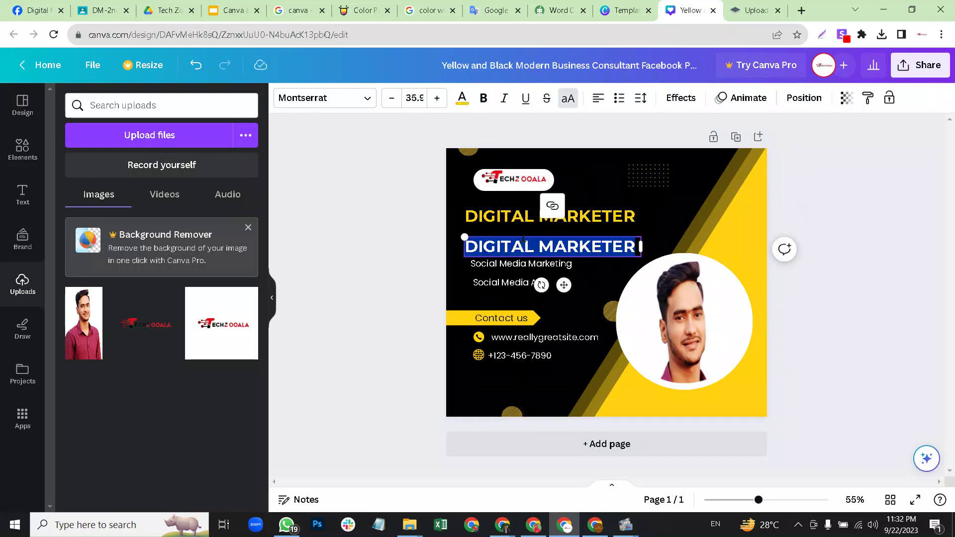
pyautogui.write('SERV')
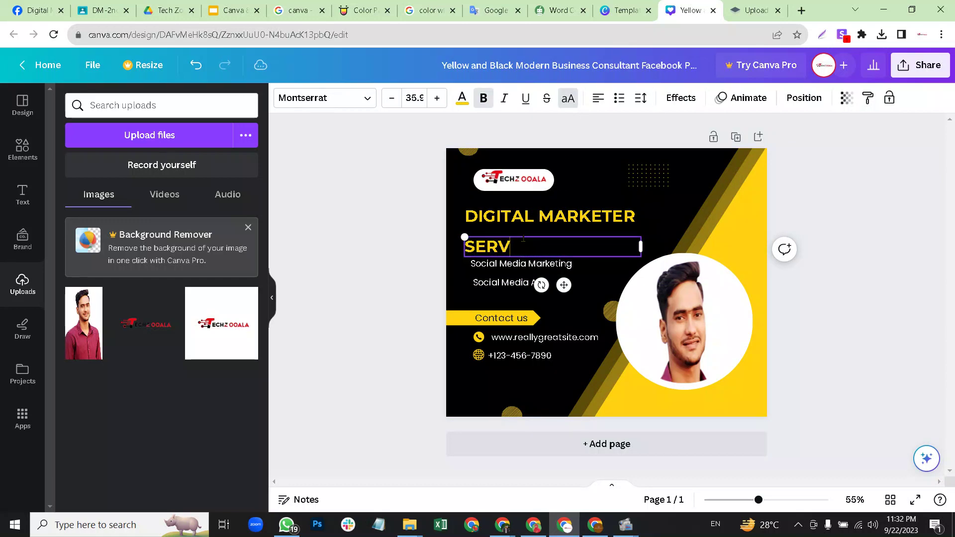
pyautogui.write('ICES')
pyautogui.moveTo(641, 246); pyautogui.dragTo(552, 245)
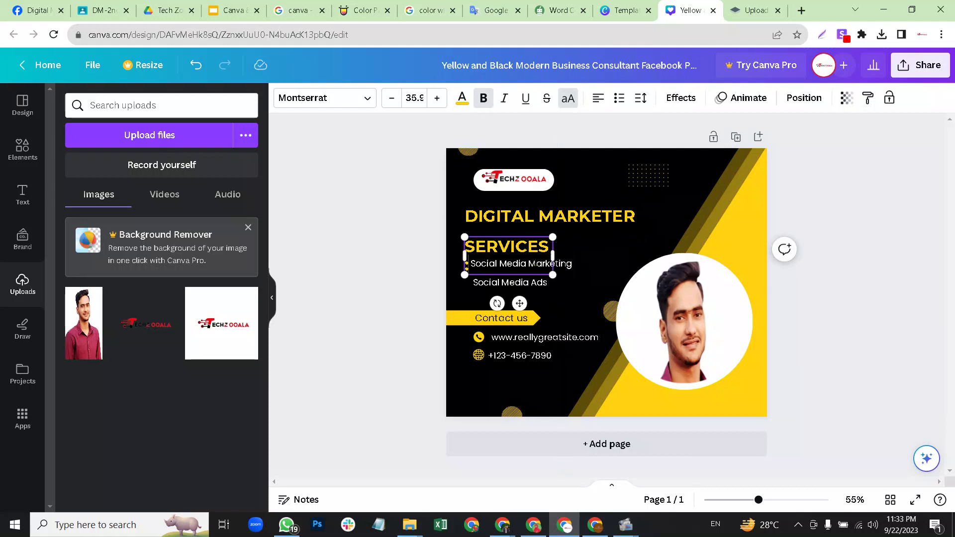
pyautogui.moveTo(552, 255); pyautogui.dragTo(563, 251)
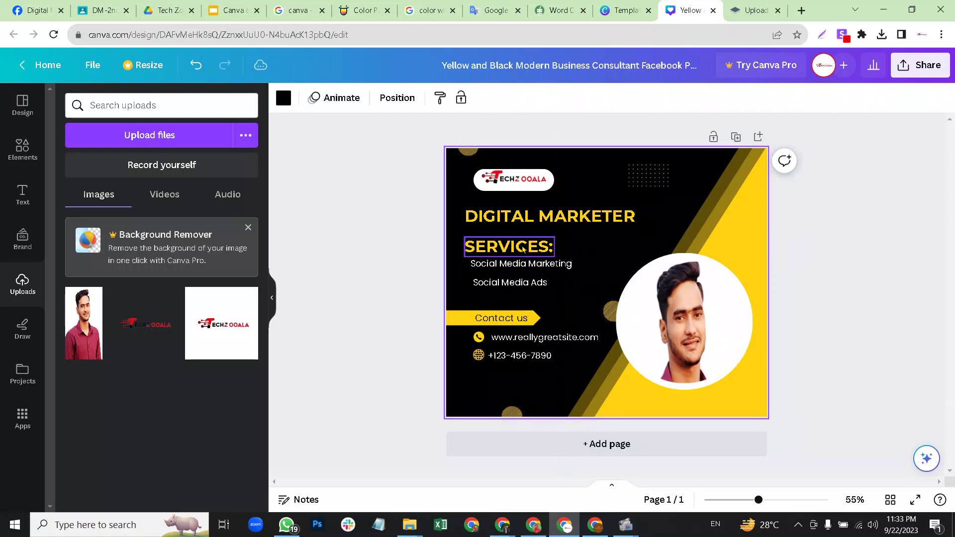
# Set SERVICES: to Poppins and align it with the two service lines beneath.
pyautogui.click(302, 99)
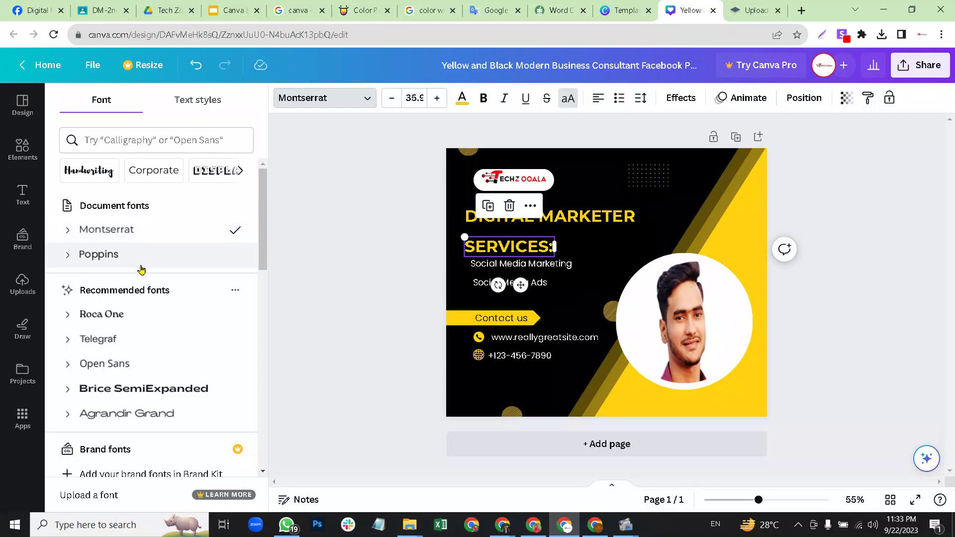
pyautogui.click(141, 261)
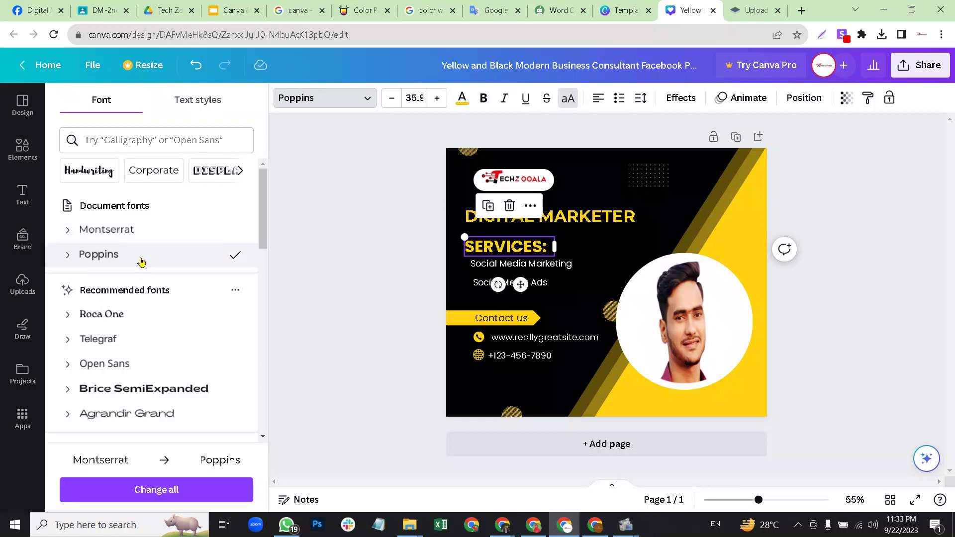
pyautogui.click(597, 247)
pyautogui.moveTo(538, 247); pyautogui.dragTo(539, 241)
pyautogui.click(601, 251)
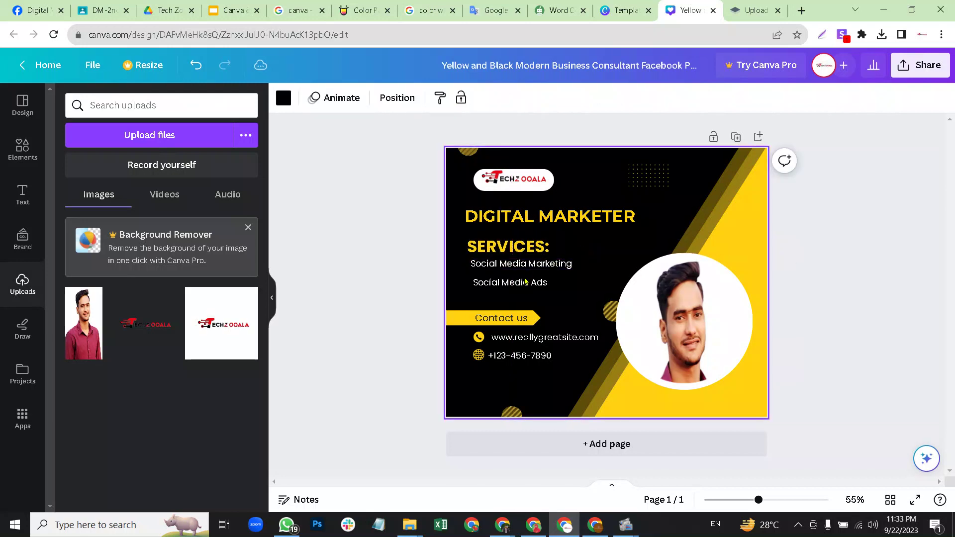
pyautogui.moveTo(523, 275); pyautogui.dragTo(526, 261)
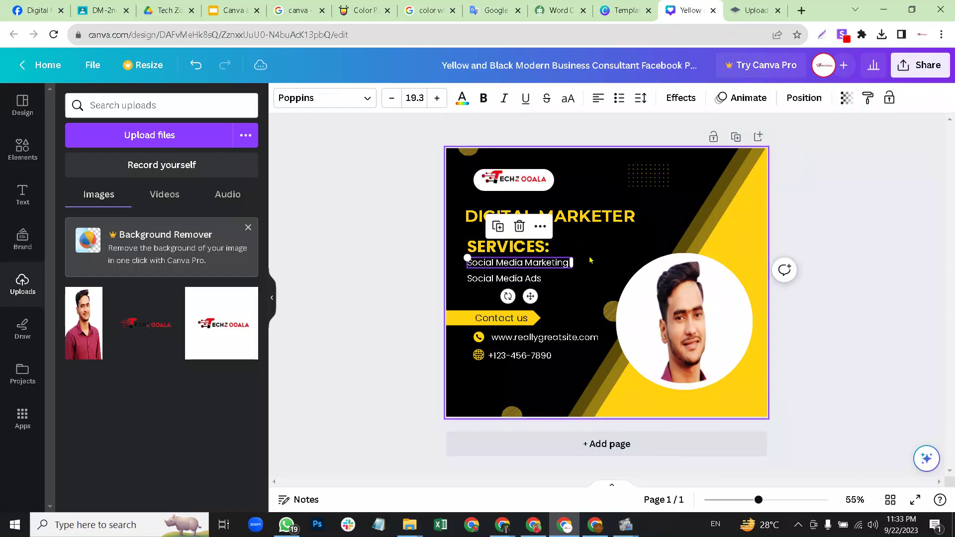
pyautogui.click(469, 351)
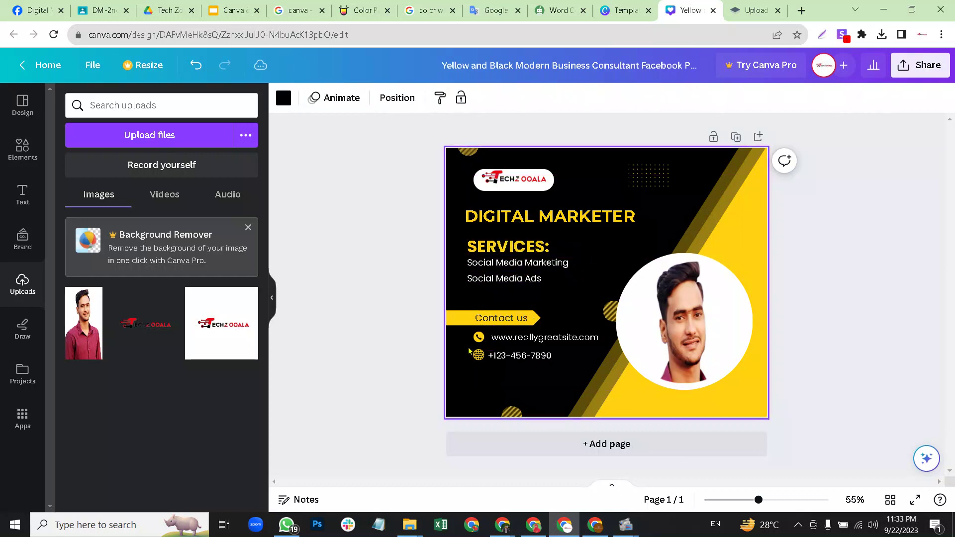
# Recolour the yellow diagonal panel behind the portrait deep red and its thin stripe darker red.
pyautogui.click(513, 320)
pyautogui.click(579, 306)
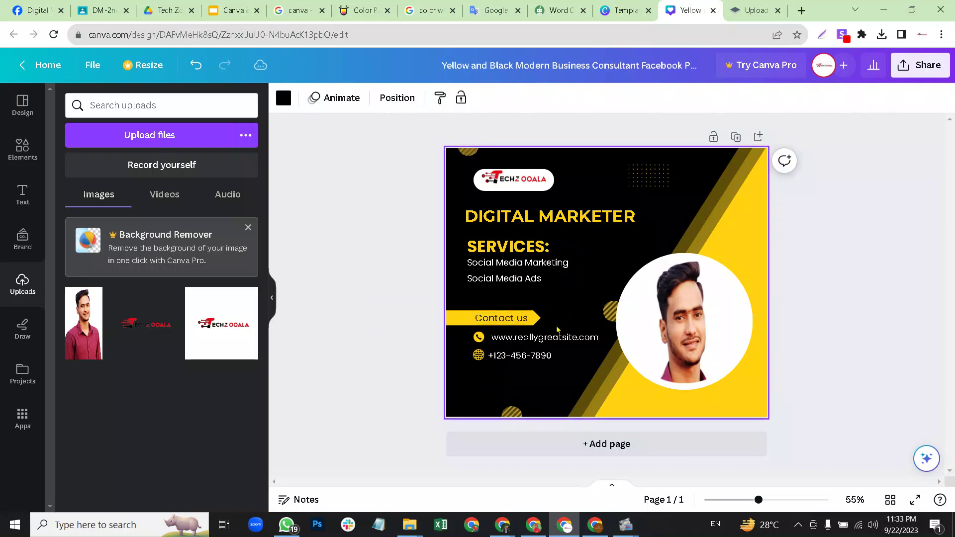
pyautogui.click(741, 192)
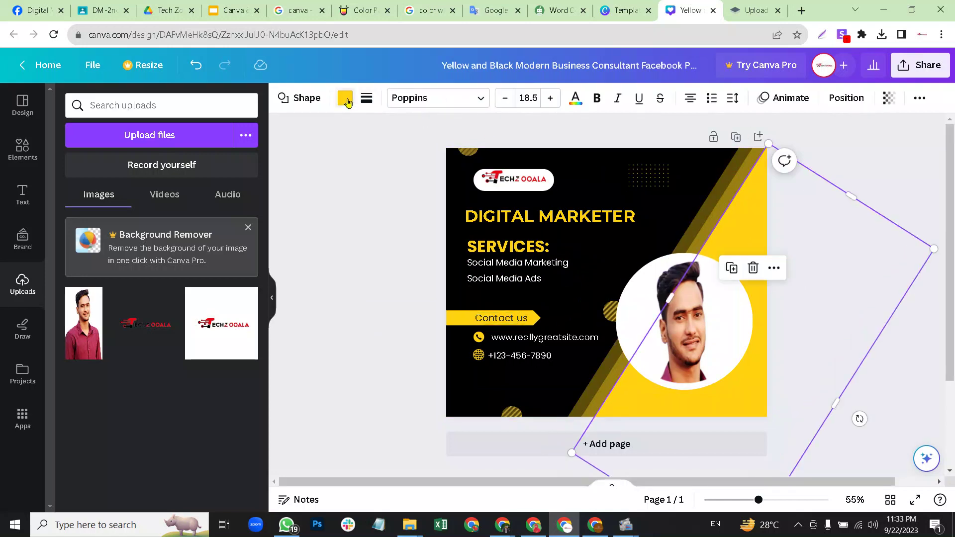
pyautogui.click(345, 98)
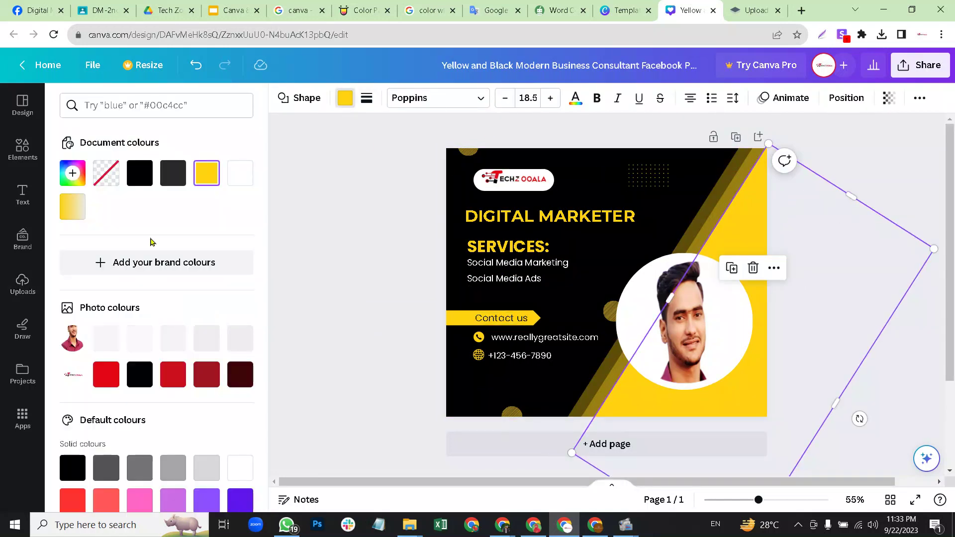
pyautogui.click(206, 374)
pyautogui.hotkey('ctrl', 'z')
pyautogui.hotkey('ctrl', 'z')
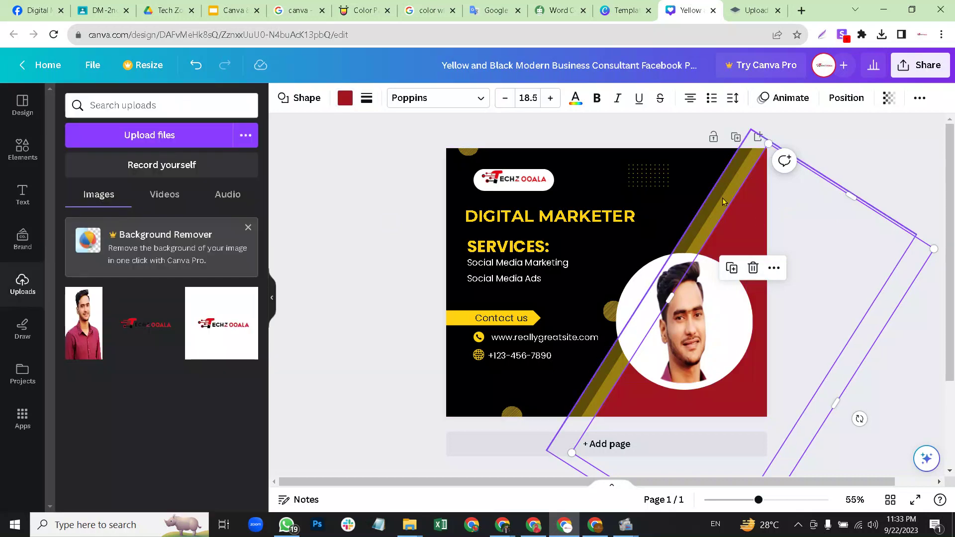
pyautogui.click(344, 98)
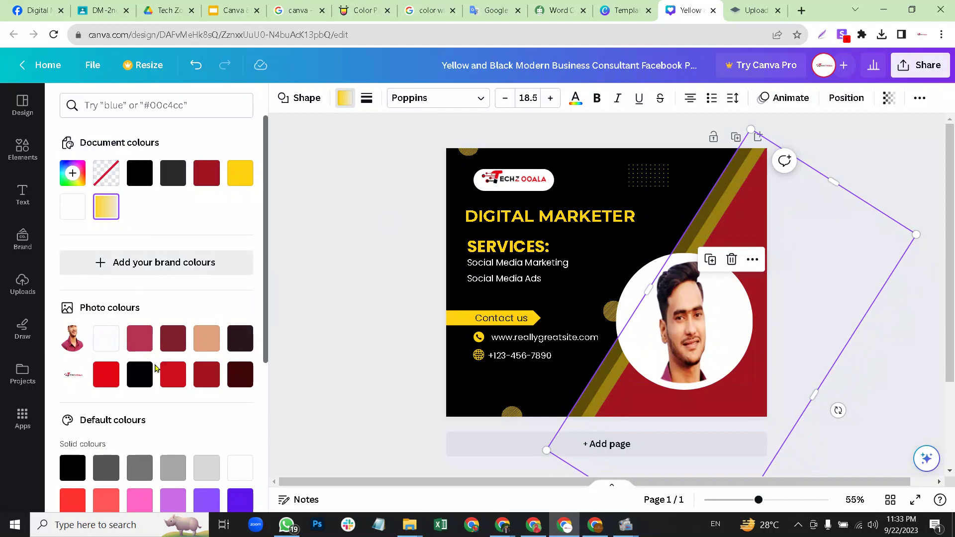
pyautogui.click(174, 379)
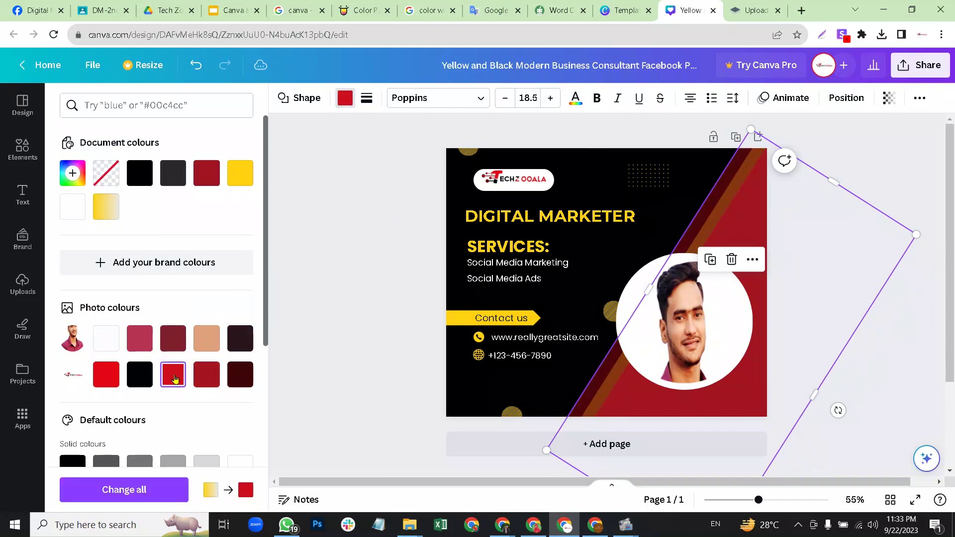
pyautogui.click(862, 138)
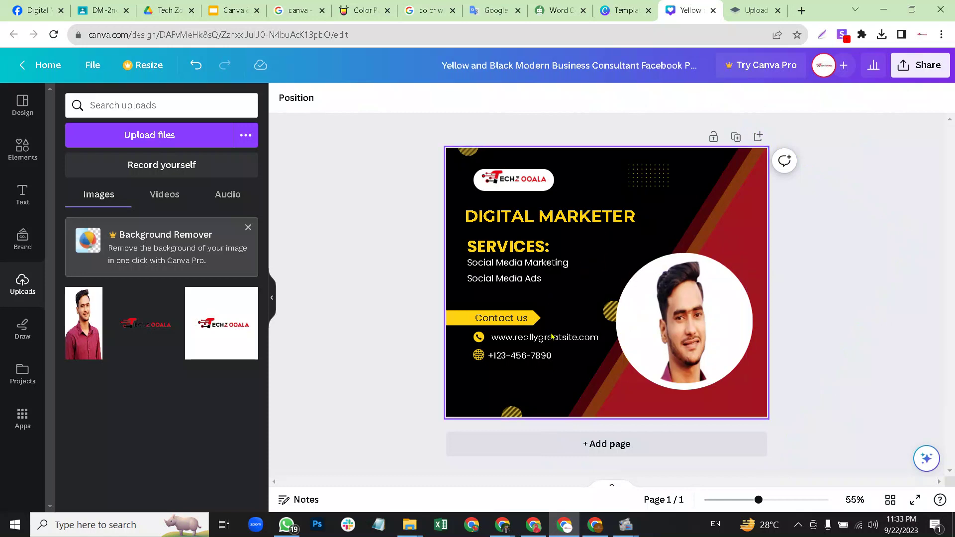
pyautogui.click(574, 155)
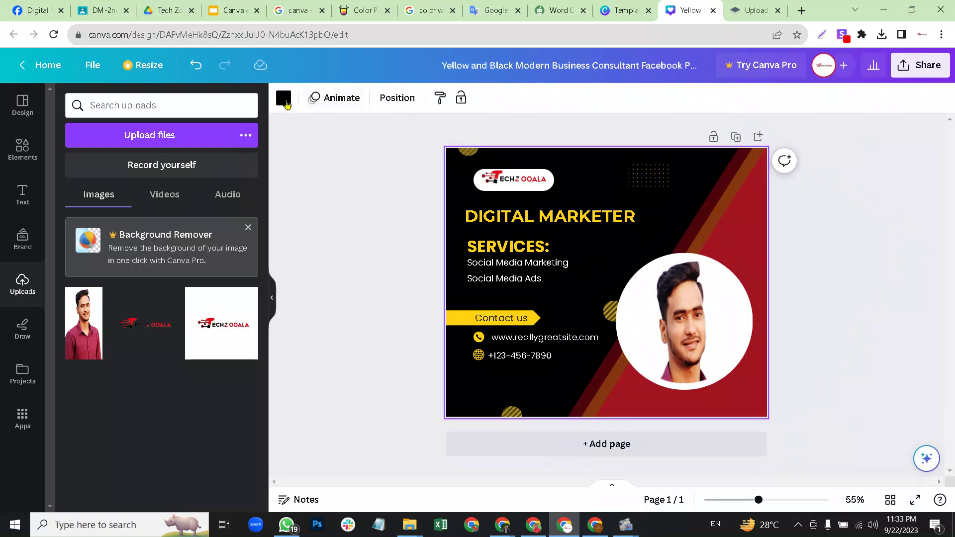
# Recolour the page background with a custom dark navy, #1A1F3B, replacing black.
pyautogui.click(283, 98)
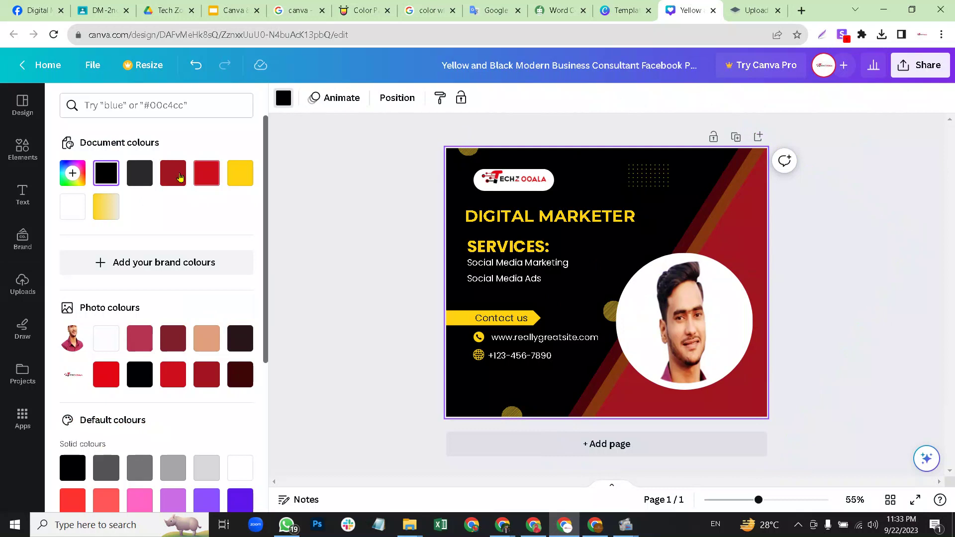
pyautogui.click(172, 173)
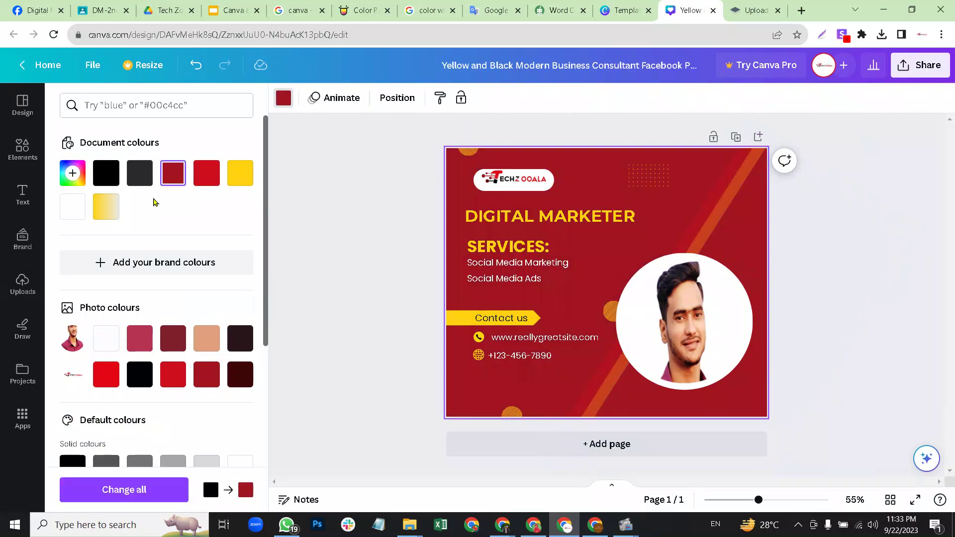
pyautogui.click(73, 173)
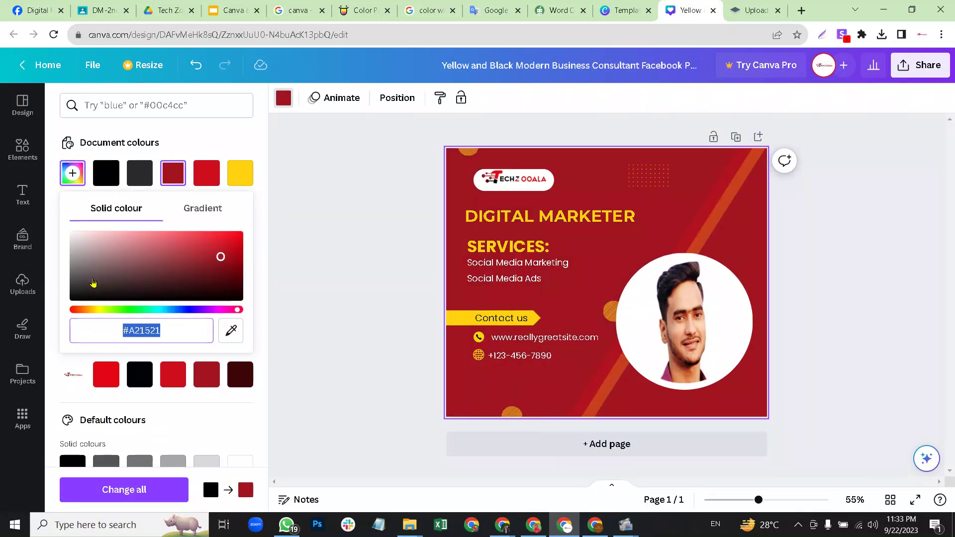
pyautogui.click(94, 270)
pyautogui.moveTo(94, 270); pyautogui.dragTo(94, 273)
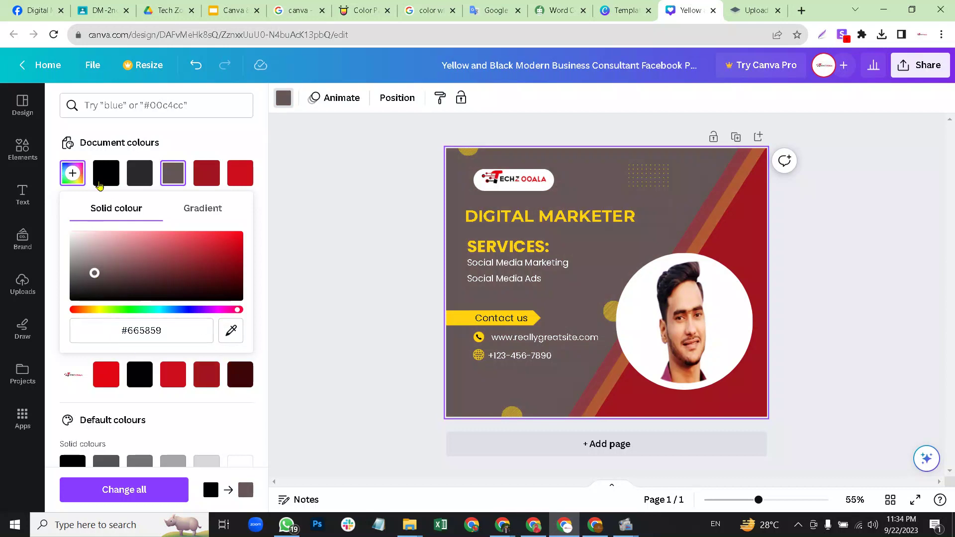
pyautogui.click(79, 180)
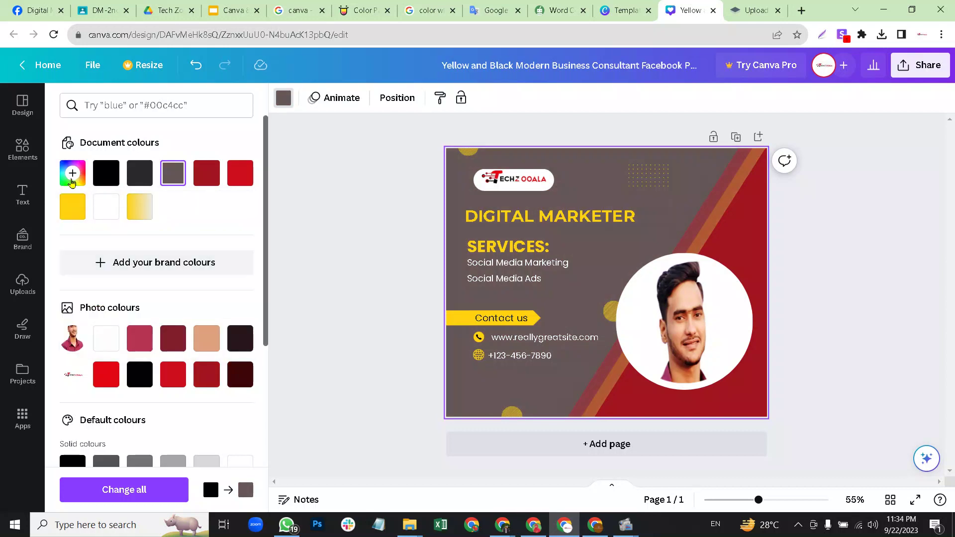
pyautogui.click(73, 175)
pyautogui.moveTo(94, 273); pyautogui.dragTo(154, 312)
pyautogui.click(148, 310)
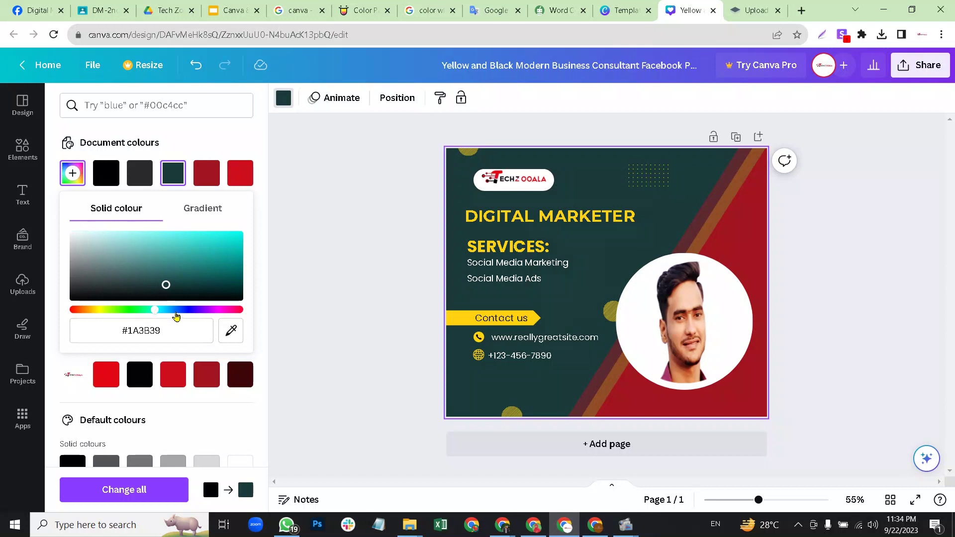
pyautogui.click(181, 313)
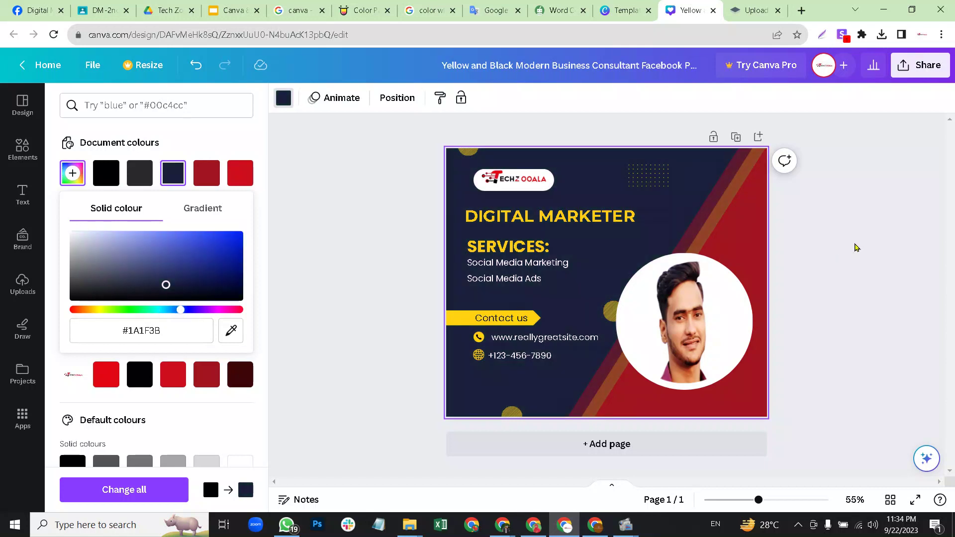
pyautogui.click(853, 248)
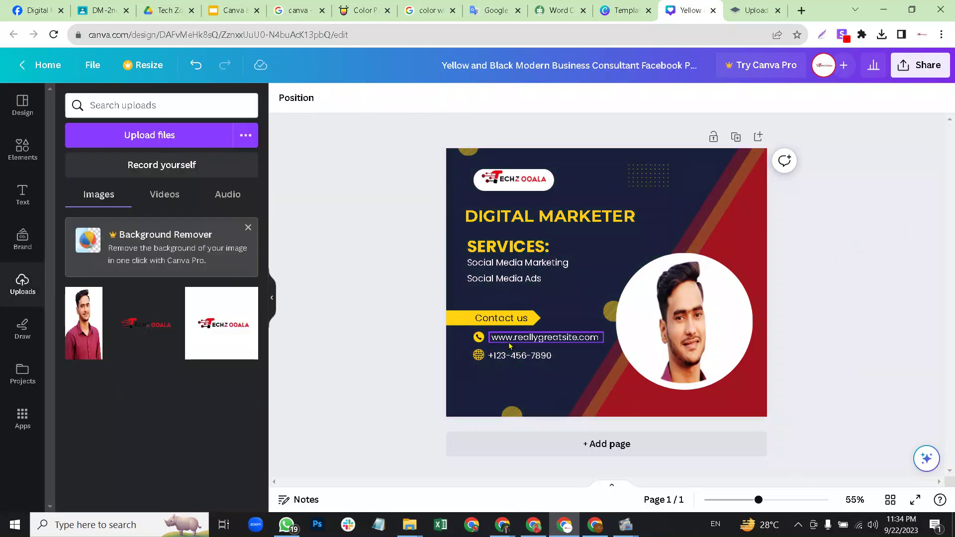
# Nudge the SERVICES: heading slightly up and left.
pyautogui.moveTo(525, 247); pyautogui.dragTo(523, 240)
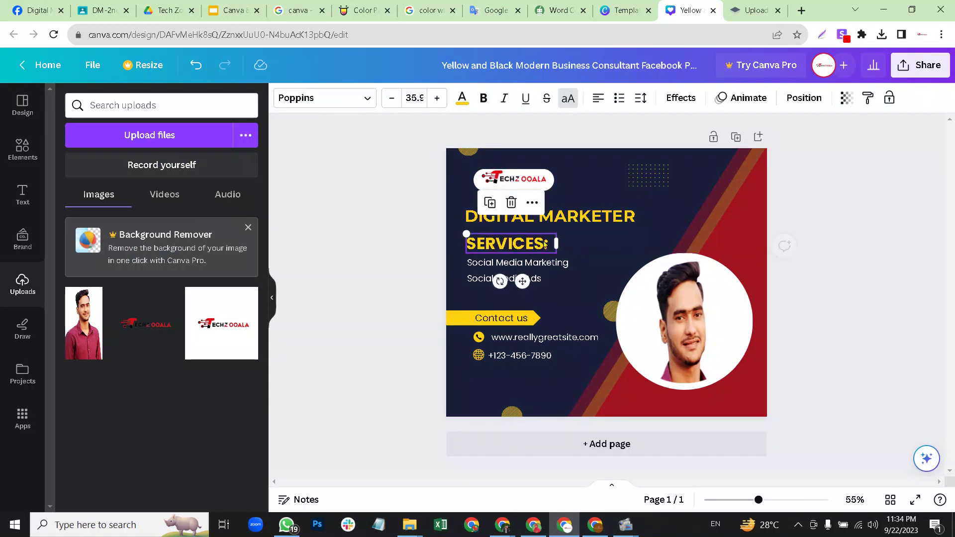
pyautogui.click(586, 195)
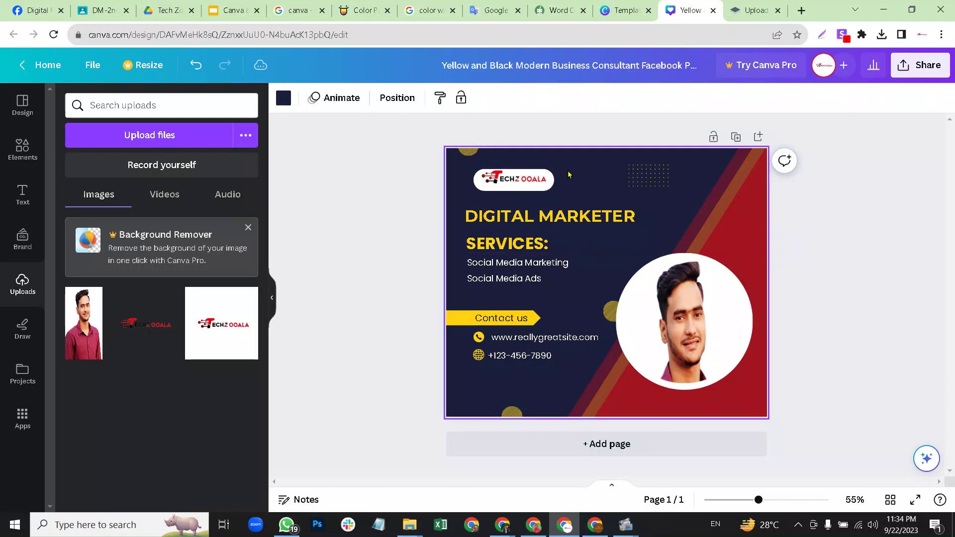
pyautogui.click(523, 262)
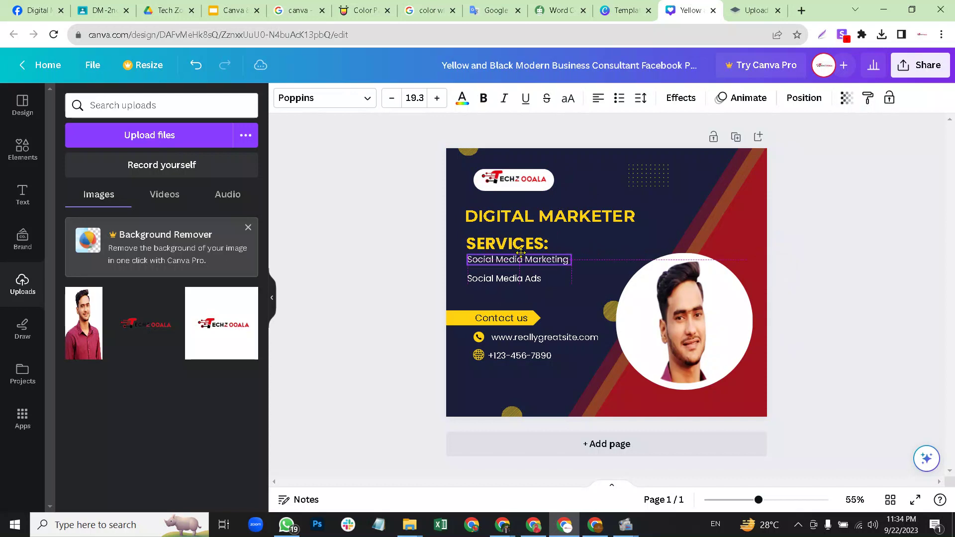
pyautogui.click(596, 257)
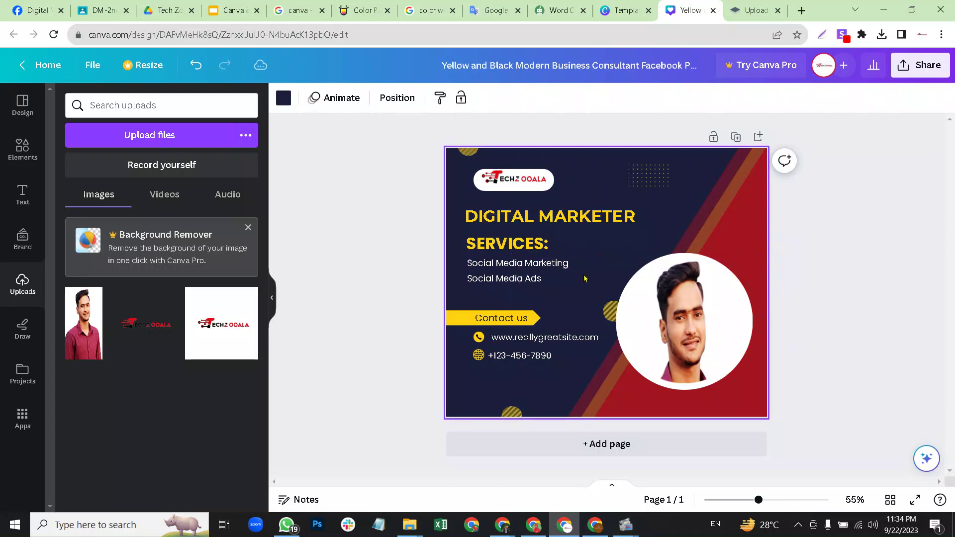
# Replace the sample website and phone number with the business's e-mail address and phone number.
pyautogui.click(553, 340)
pyautogui.click(557, 340)
pyautogui.press('Escape')
pyautogui.press('Escape')
pyautogui.doubleClick(570, 342)
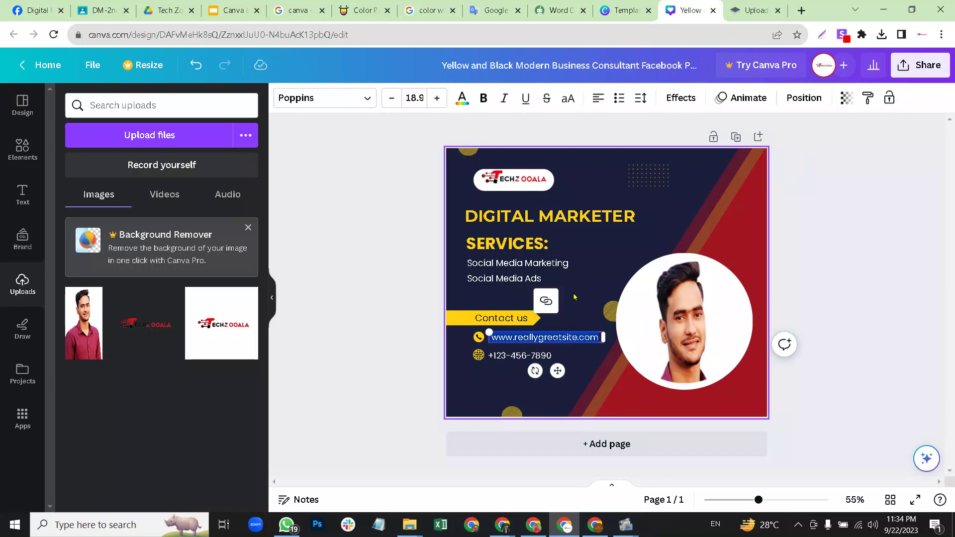
pyautogui.click(544, 337)
pyautogui.click(539, 339)
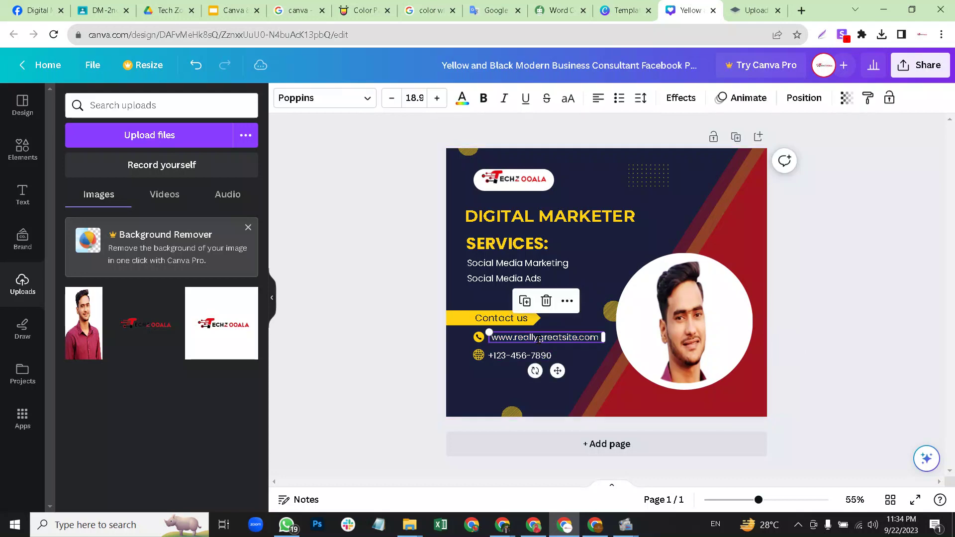
pyautogui.doubleClick(539, 340)
pyautogui.press('BackSpace')
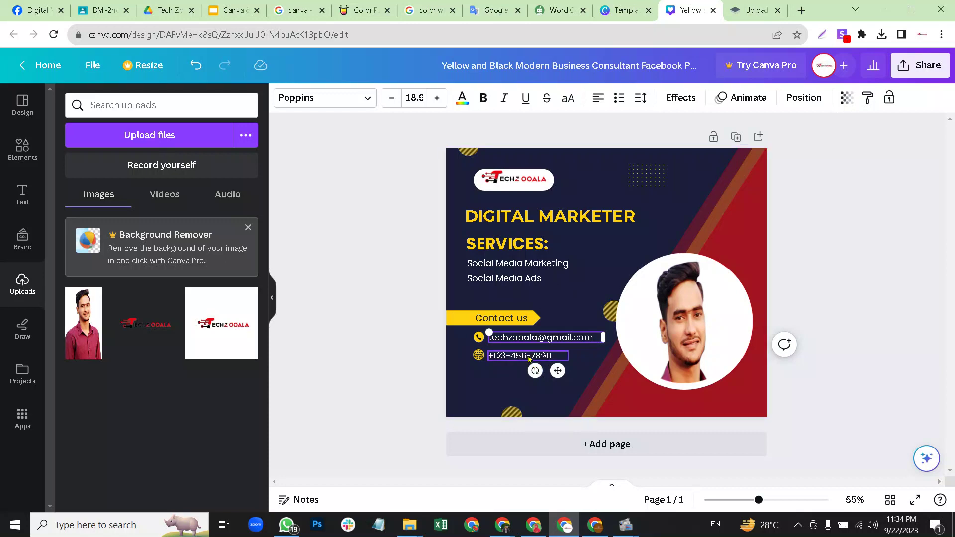
pyautogui.doubleClick(527, 355)
pyautogui.write('w')
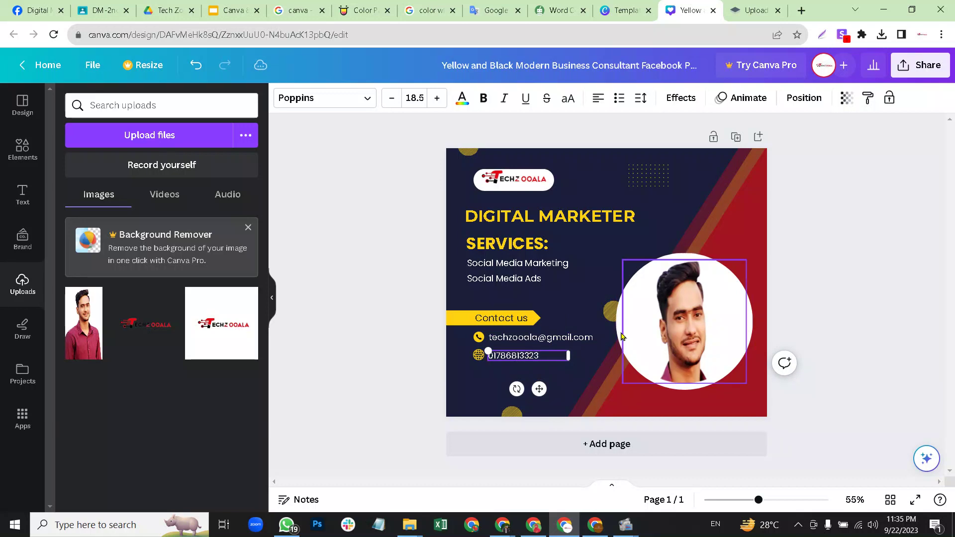
pyautogui.click(586, 293)
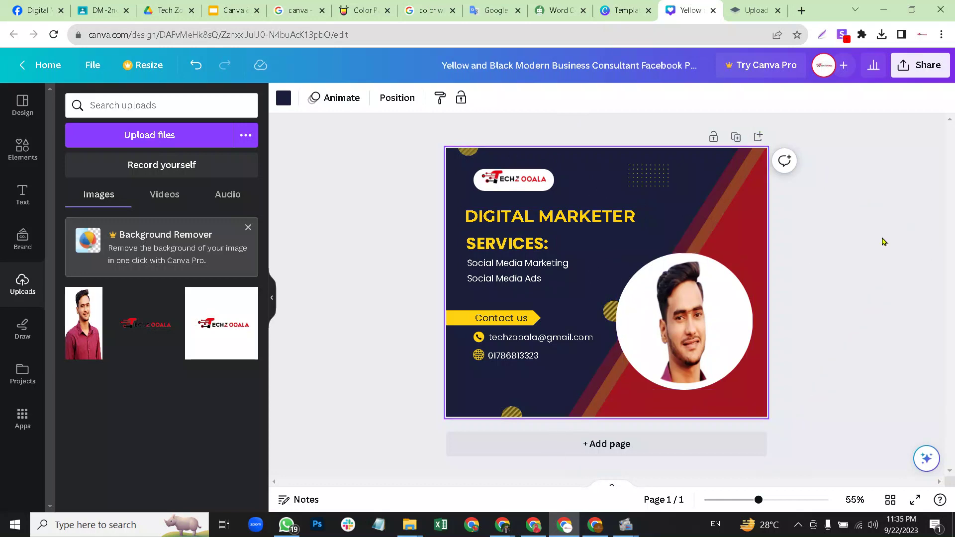
# Duplicate the page, swap its circle portrait for the Tech Zooala logo, and select page 2's background.
pyautogui.click(848, 232)
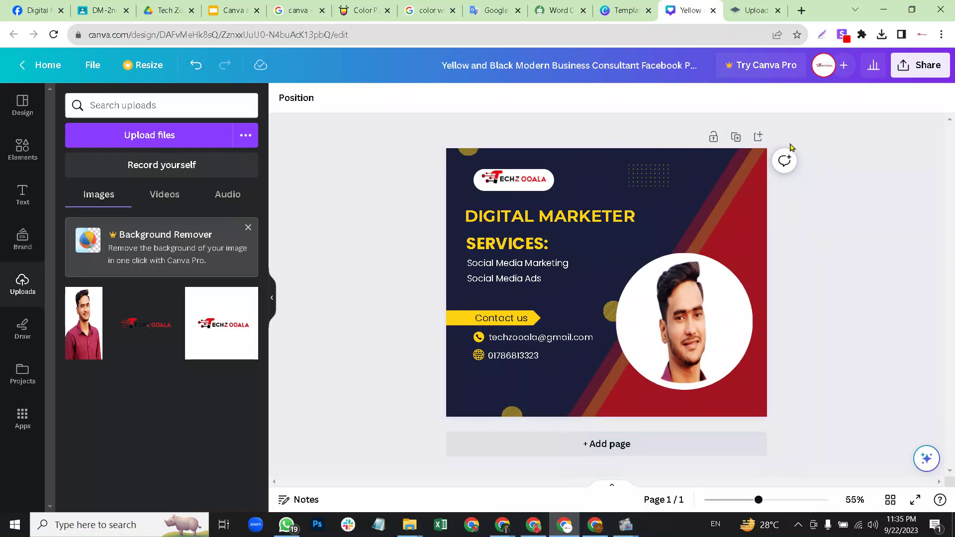
pyautogui.click(736, 138)
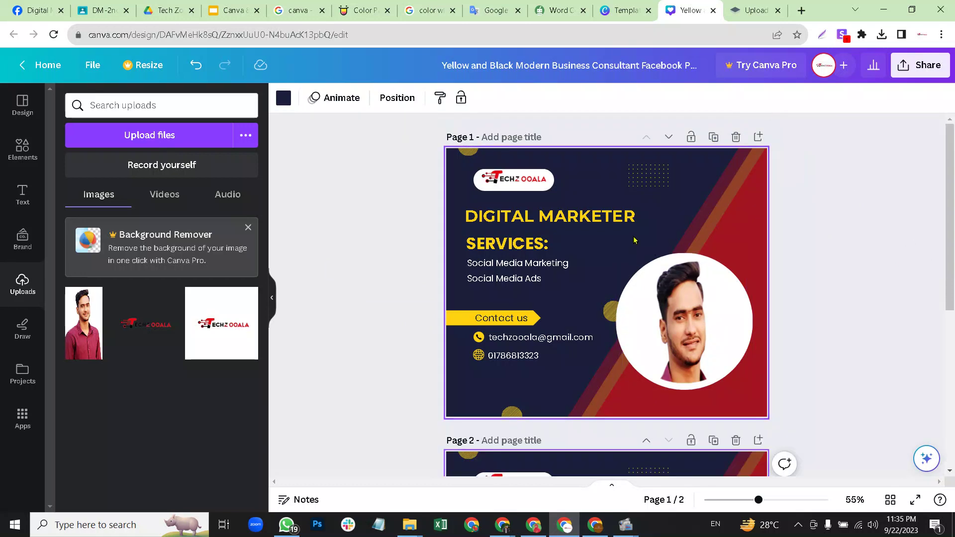
pyautogui.click(687, 302)
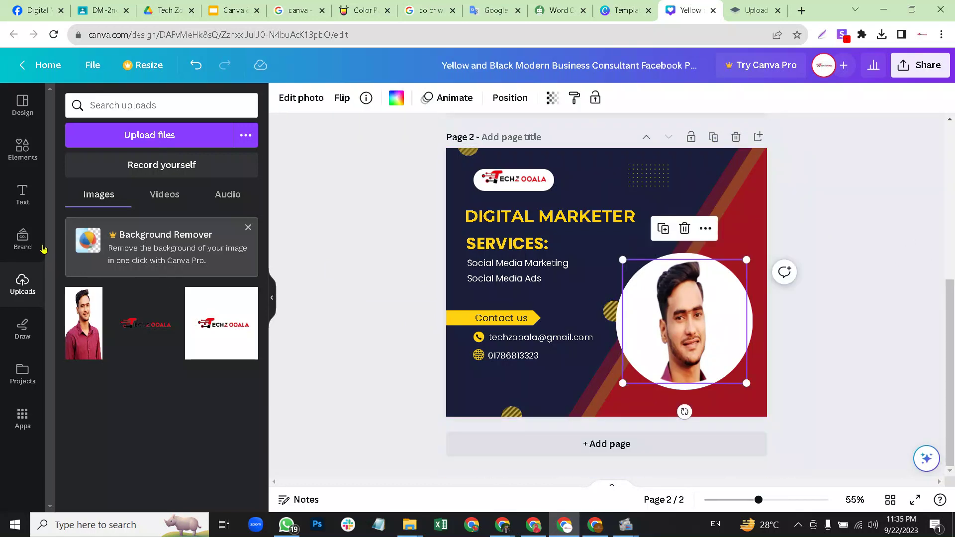
pyautogui.moveTo(390, 313); pyautogui.dragTo(678, 305)
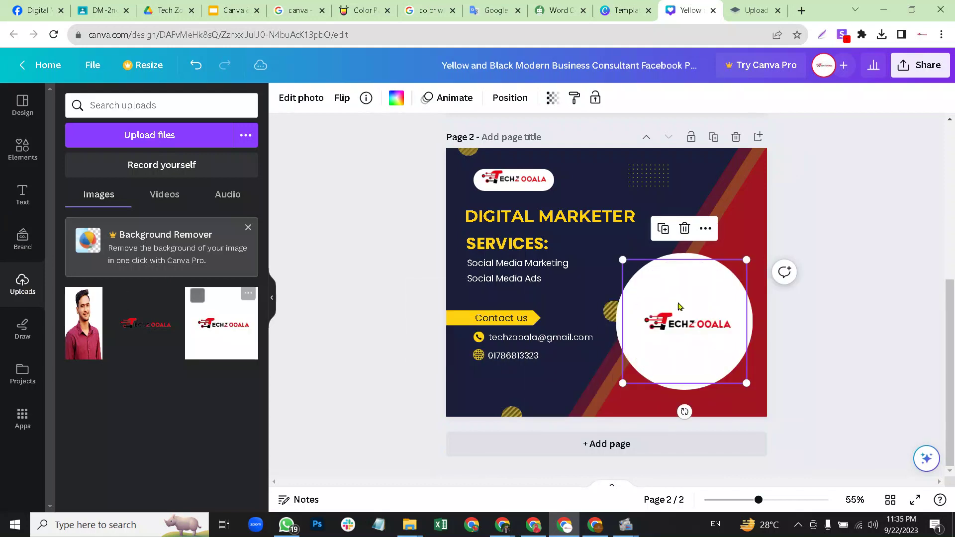
pyautogui.click(850, 305)
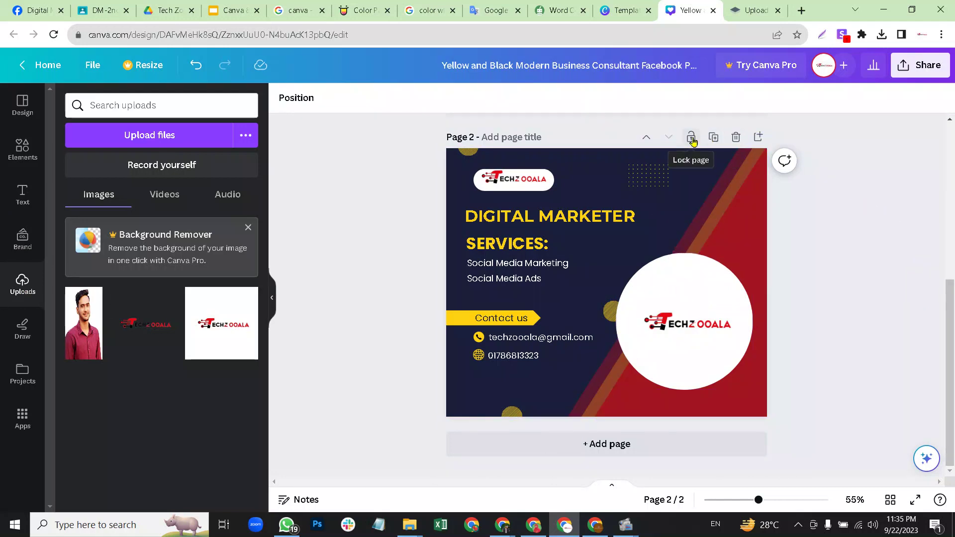
pyautogui.click(581, 177)
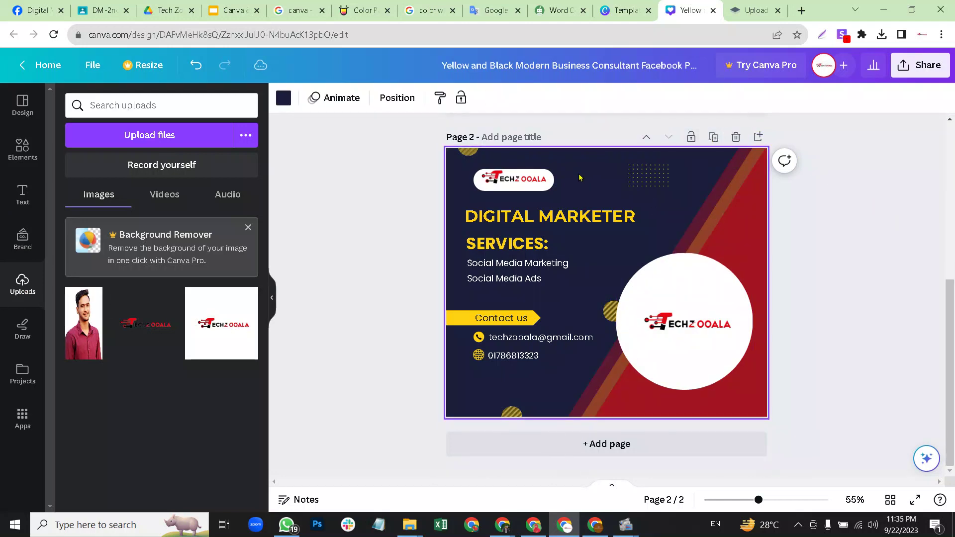
# Undo accidental moves and deletions of page 2's diagonal shapes and white circle.
pyautogui.moveTo(576, 170); pyautogui.dragTo(558, 270)
pyautogui.moveTo(568, 247); pyautogui.dragTo(569, 254)
pyautogui.click(671, 205)
pyautogui.moveTo(738, 210); pyautogui.dragTo(735, 202)
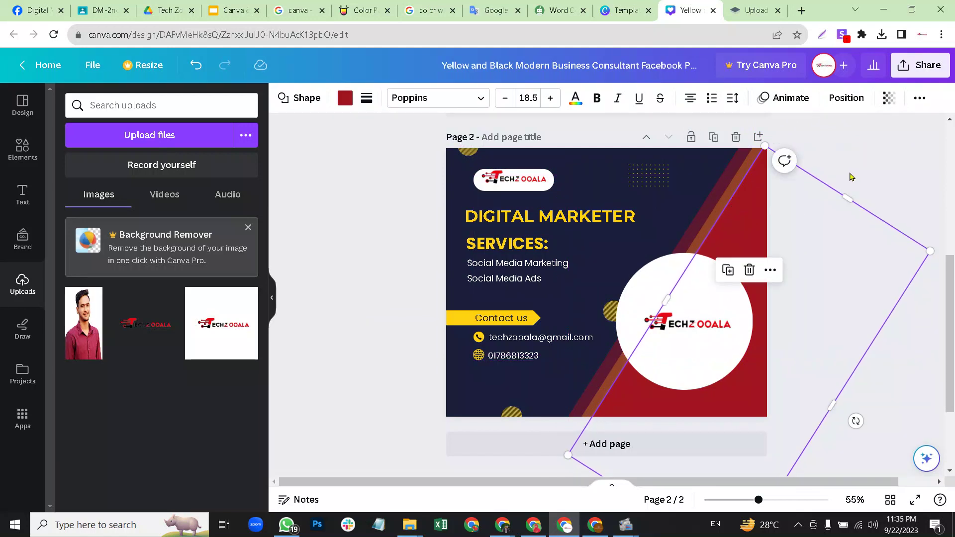
pyautogui.hotkey('ctrl', 'z')
pyautogui.click(648, 240)
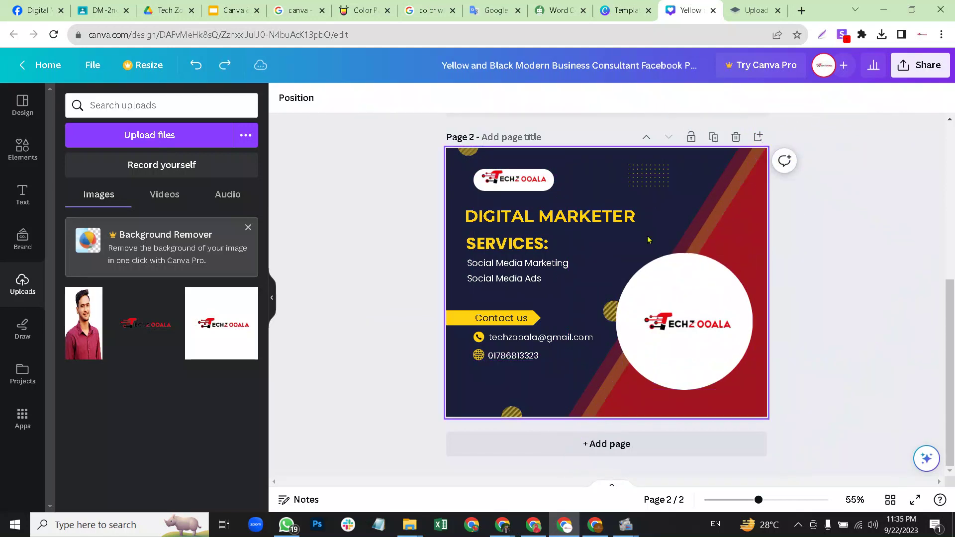
pyautogui.moveTo(639, 254); pyautogui.dragTo(709, 319)
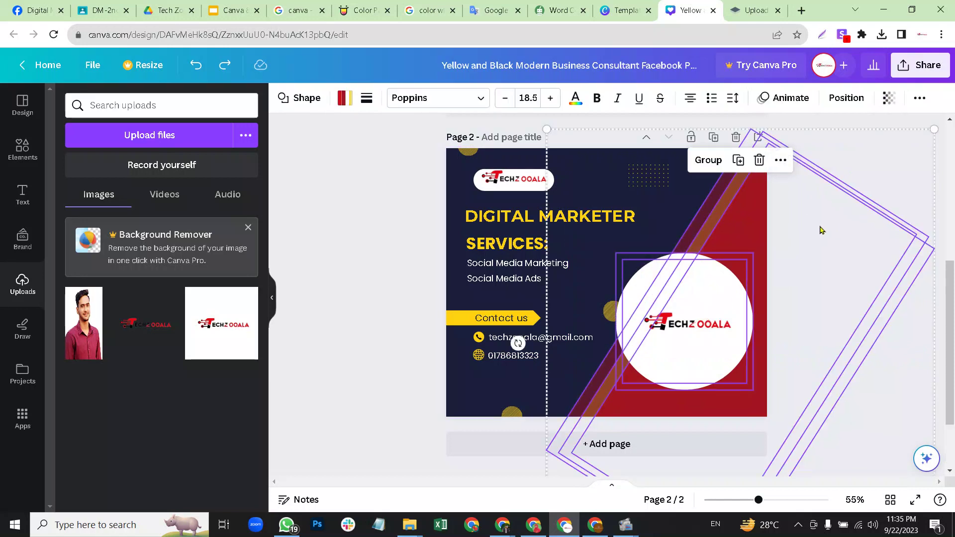
pyautogui.press('Delete')
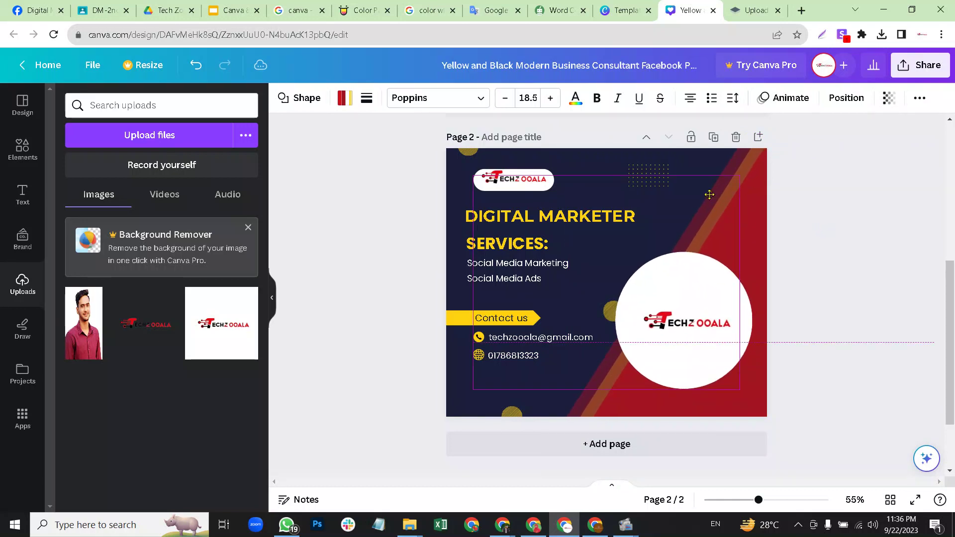
pyautogui.hotkey('ctrl', 'z')
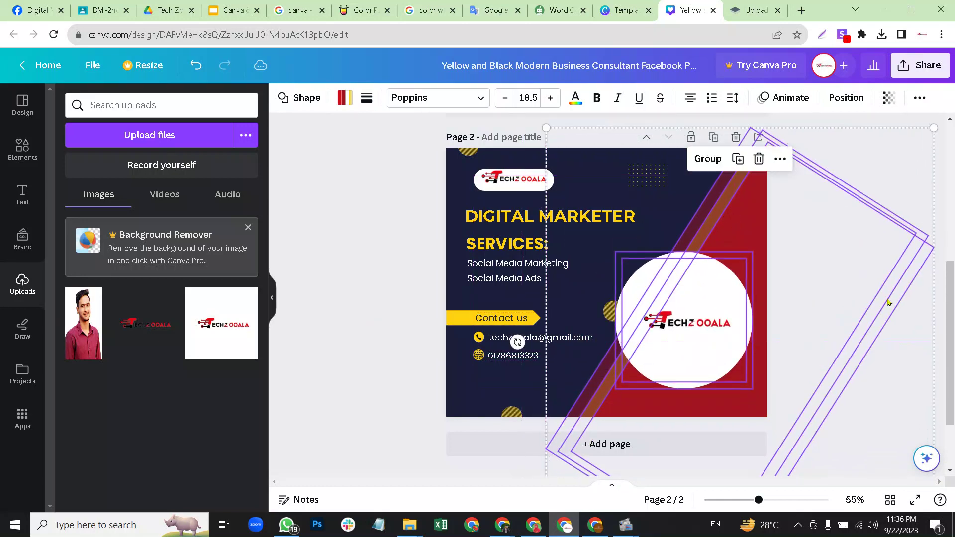
pyautogui.hotkey('ctrl', 'z')
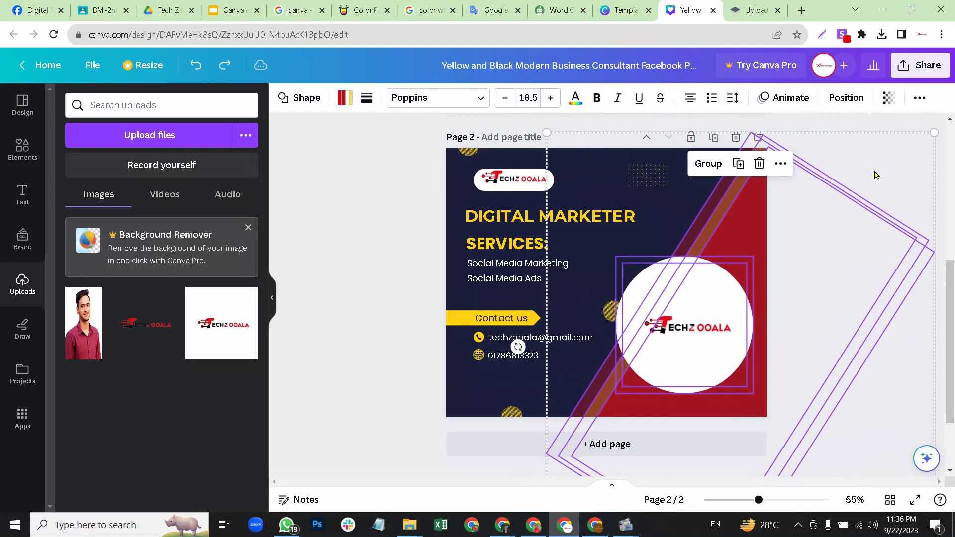
pyautogui.click(876, 180)
pyautogui.click(761, 213)
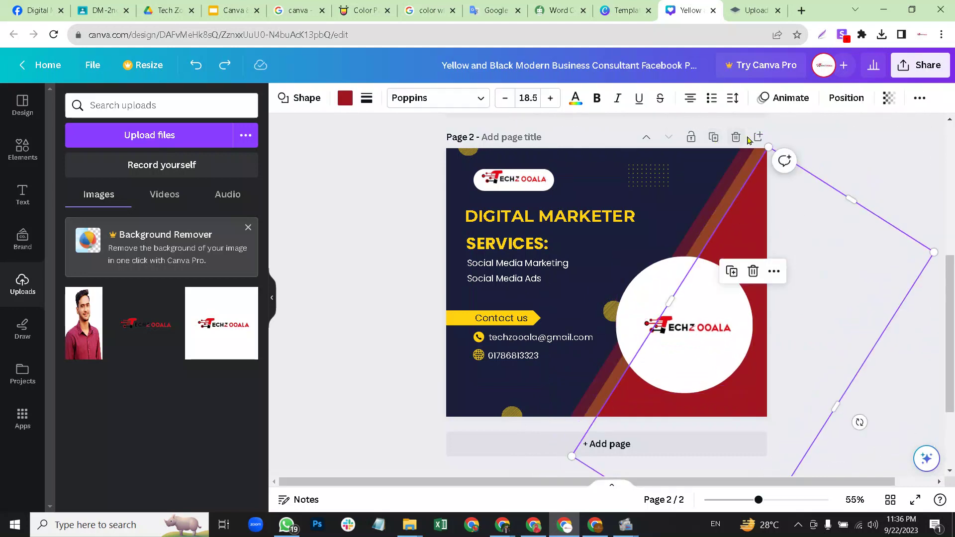
# Lock page 2, confirm its elements can't be moved, and scroll back to page 1.
pyautogui.click(692, 137)
pyautogui.moveTo(783, 214); pyautogui.dragTo(808, 276)
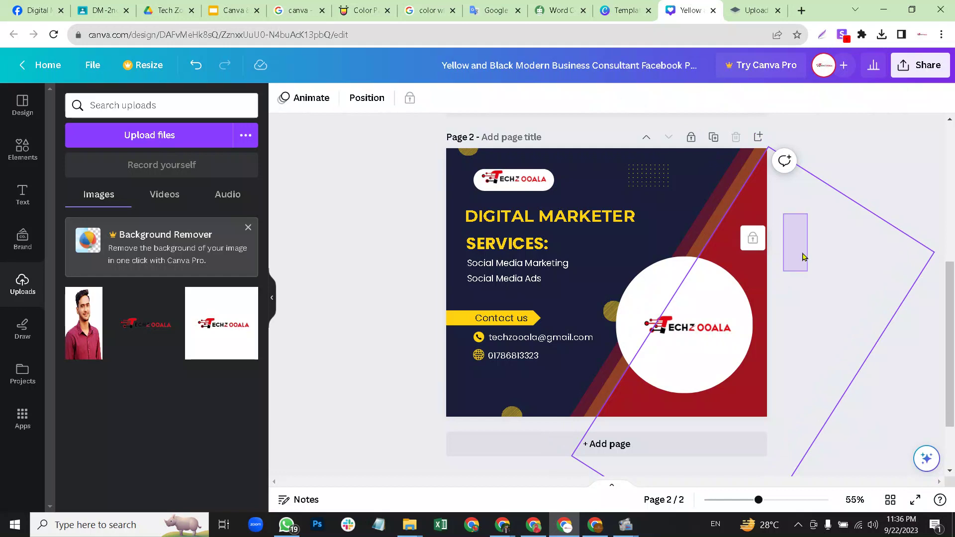
pyautogui.click(916, 171)
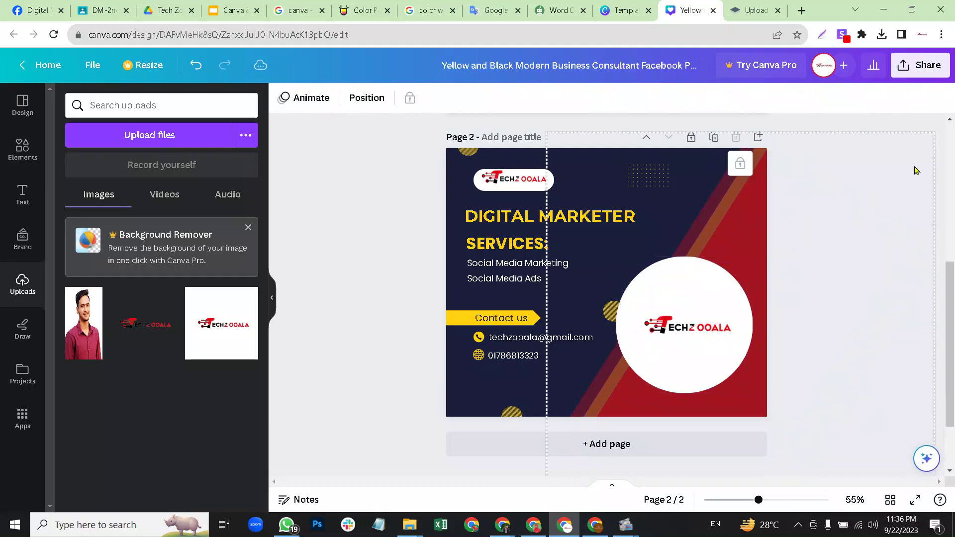
pyautogui.click(708, 289)
pyautogui.click(771, 224)
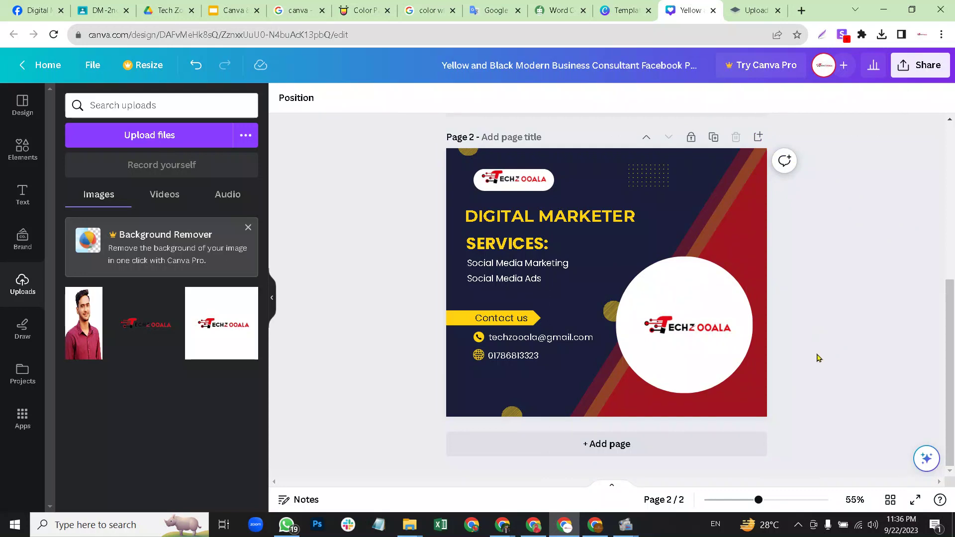
pyautogui.scroll(5, 814, 356)
pyautogui.scroll(-5, 814, 356)
pyautogui.scroll(5, 869, 359)
pyautogui.scroll(-5, 868, 354)
pyautogui.scroll(5, 840, 348)
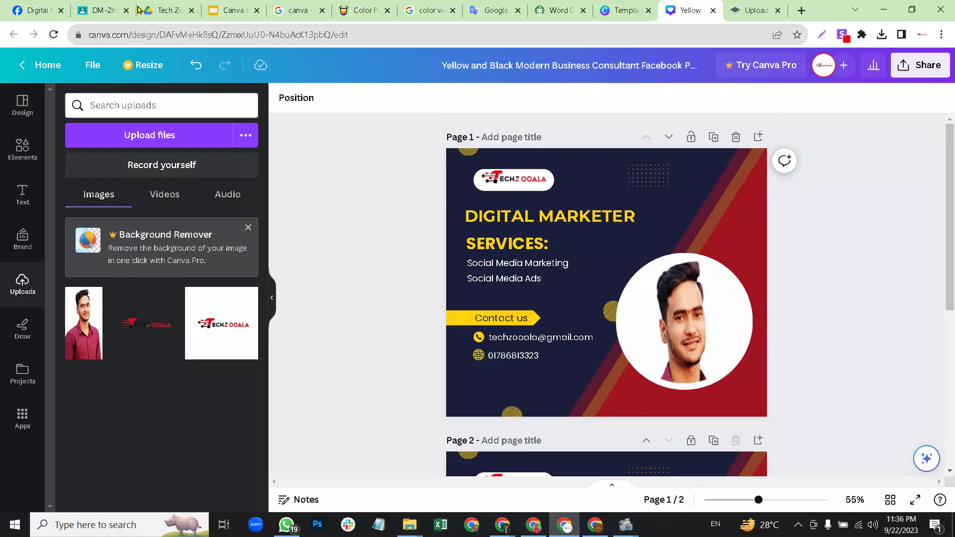
pyautogui.click(234, 10)
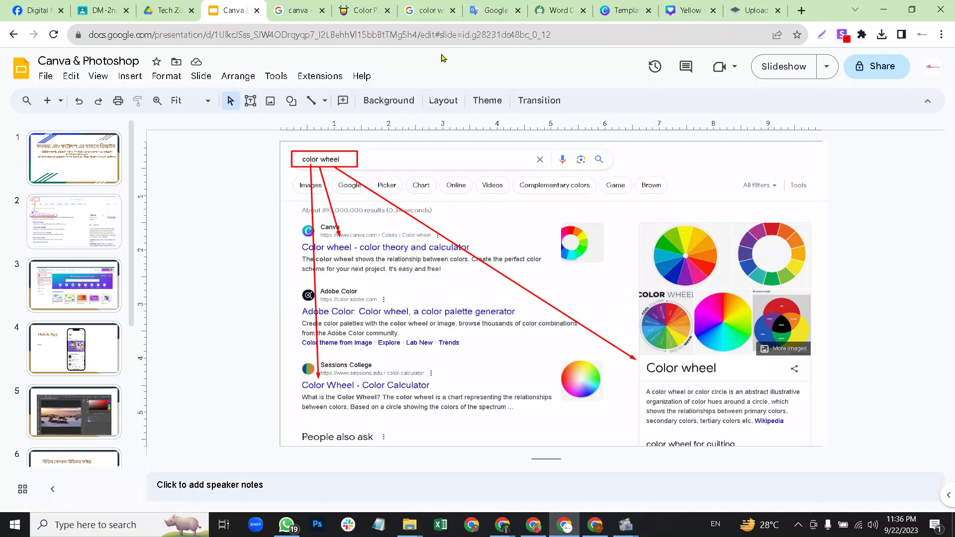
pyautogui.click(689, 10)
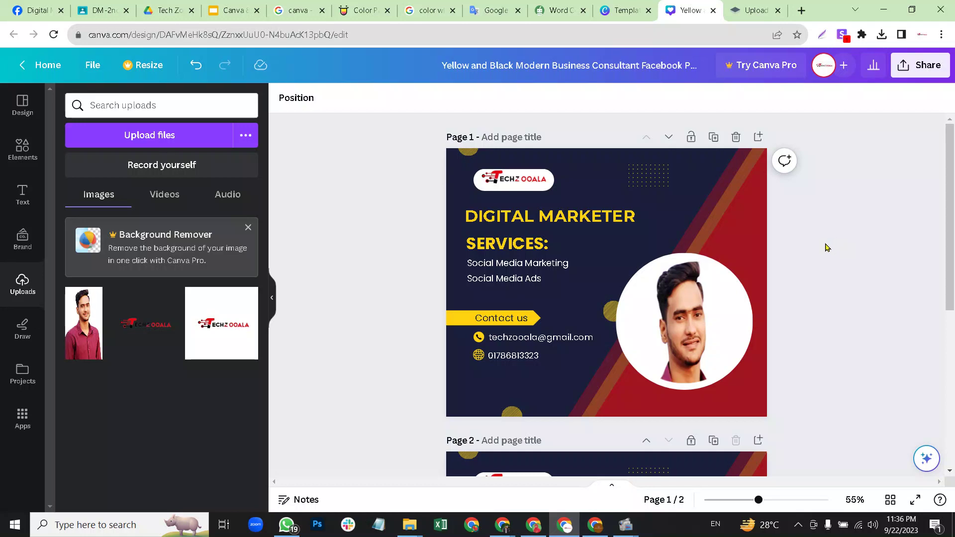
# Scroll the canvas down to bring page 2 into view.
pyautogui.scroll(-5, 817, 247)
pyautogui.scroll(5, 806, 250)
pyautogui.scroll(-5, 804, 249)
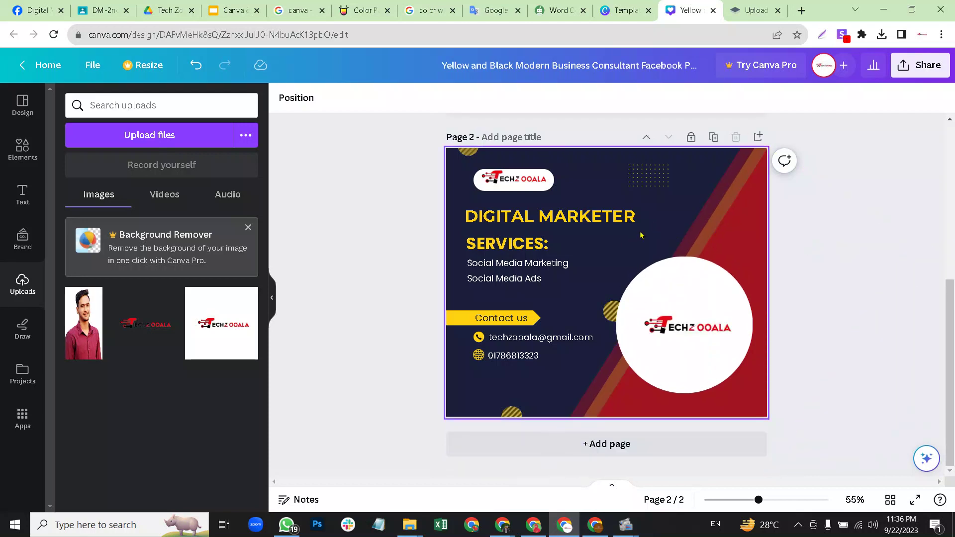
pyautogui.moveTo(951, 317); pyautogui.dragTo(948, 217)
pyautogui.rightClick(947, 217)
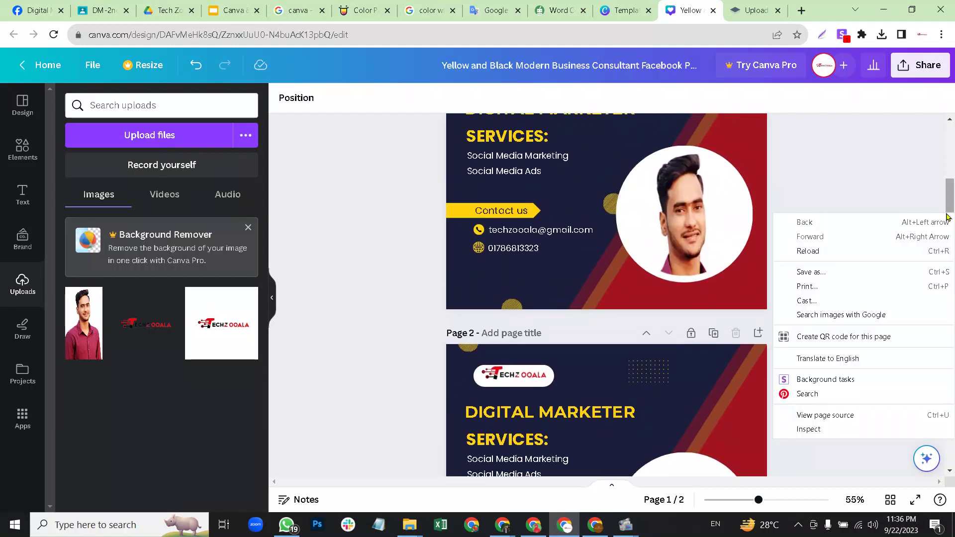
pyautogui.click(843, 178)
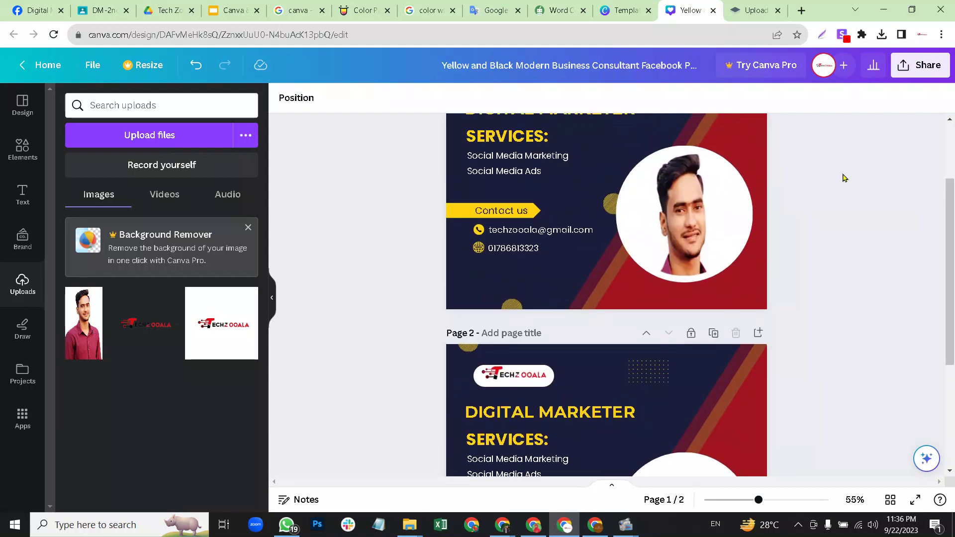
pyautogui.moveTo(950, 254); pyautogui.dragTo(948, 193)
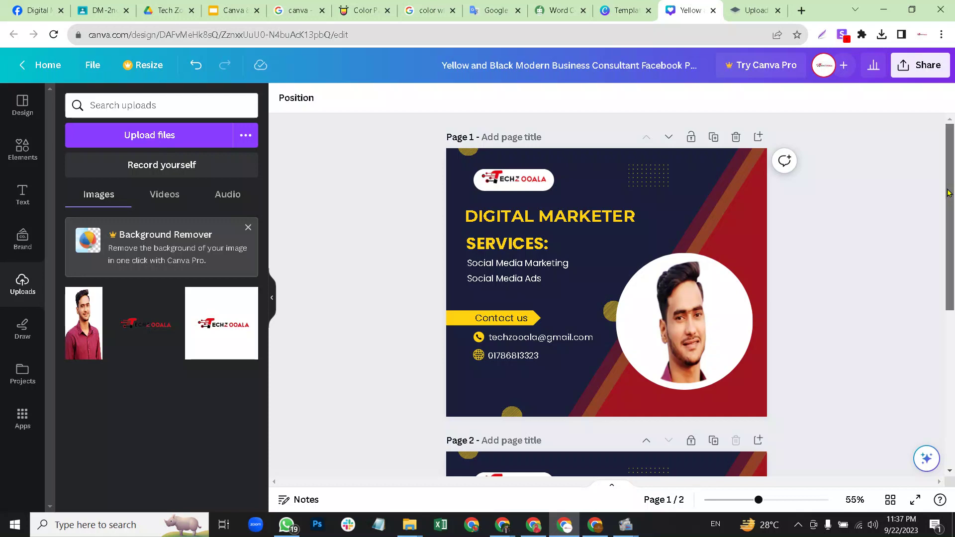
pyautogui.moveTo(946, 232); pyautogui.dragTo(935, 204)
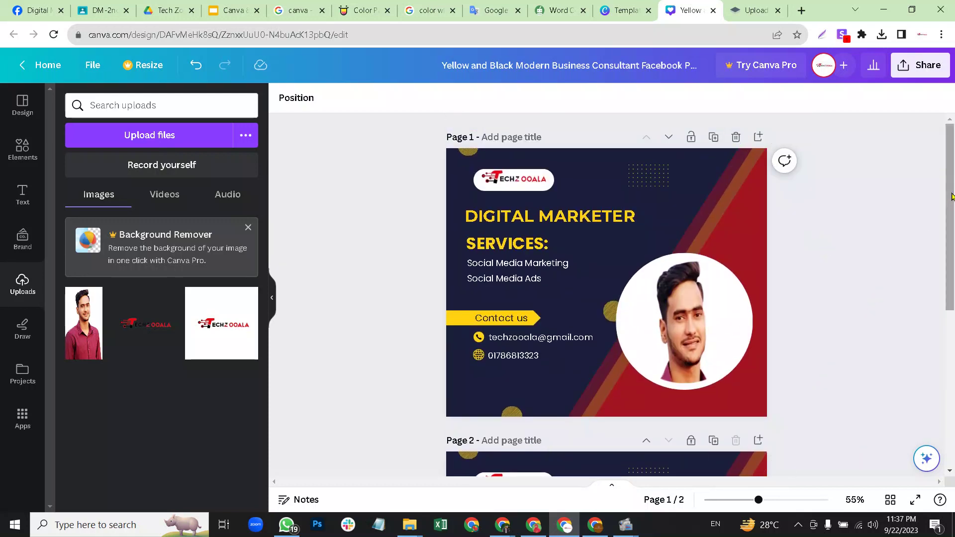
pyautogui.scroll(-1, 953, 236)
pyautogui.moveTo(953, 236); pyautogui.dragTo(953, 299)
# Select page 2 and unlock it for editing.
pyautogui.click(567, 282)
pyautogui.scroll(1, 567, 282)
pyautogui.scroll(-1, 567, 282)
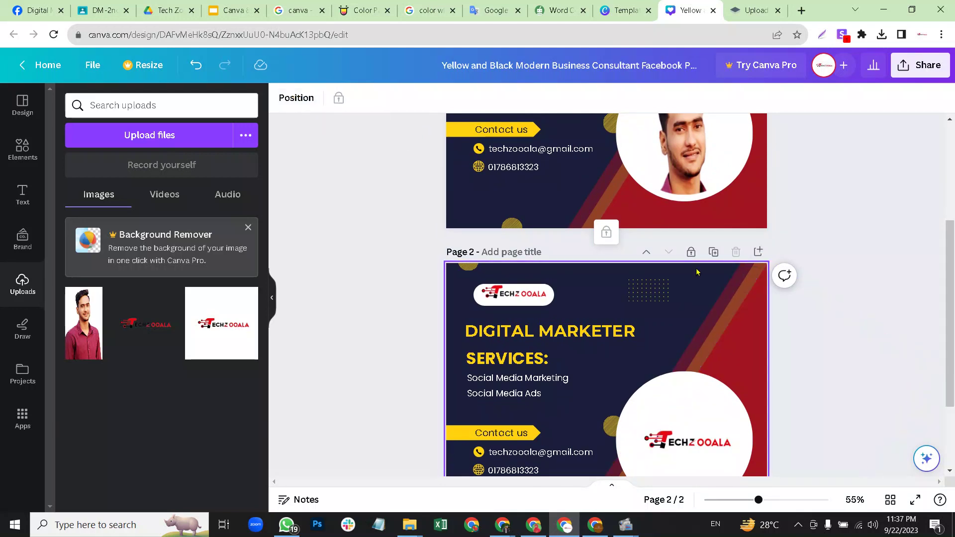
pyautogui.click(689, 286)
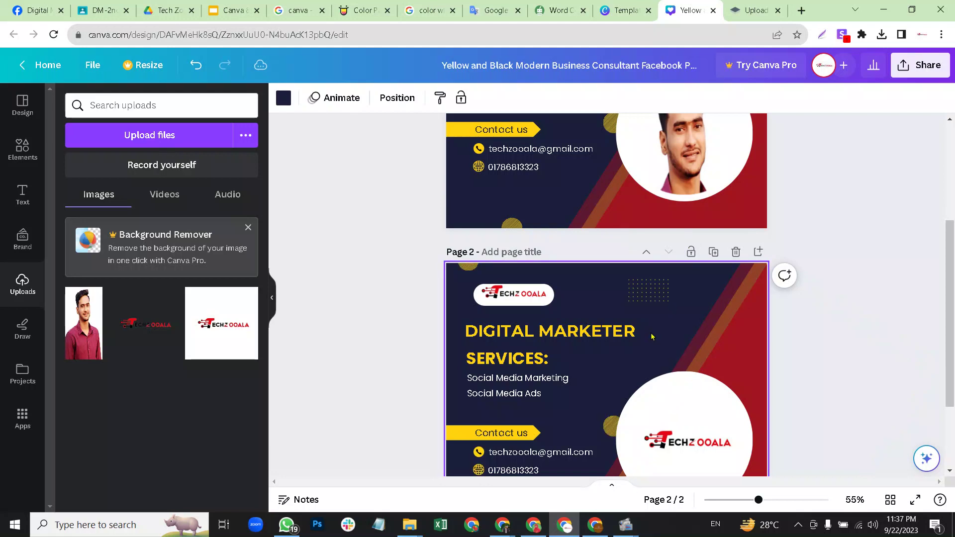
pyautogui.scroll(-3, 652, 337)
# Make page 2's background dark red and its diagonal panel dark grey.
pyautogui.click(283, 99)
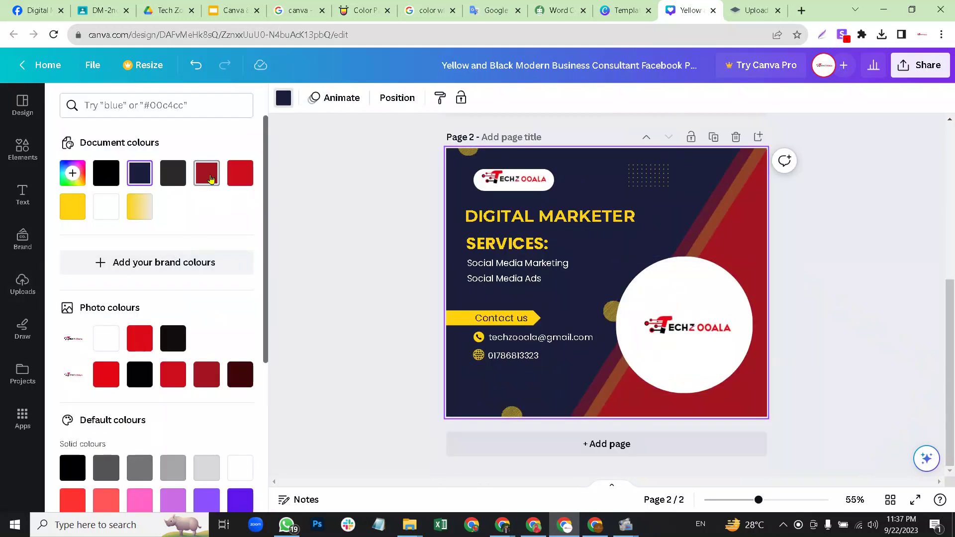
pyautogui.click(208, 175)
pyautogui.click(749, 225)
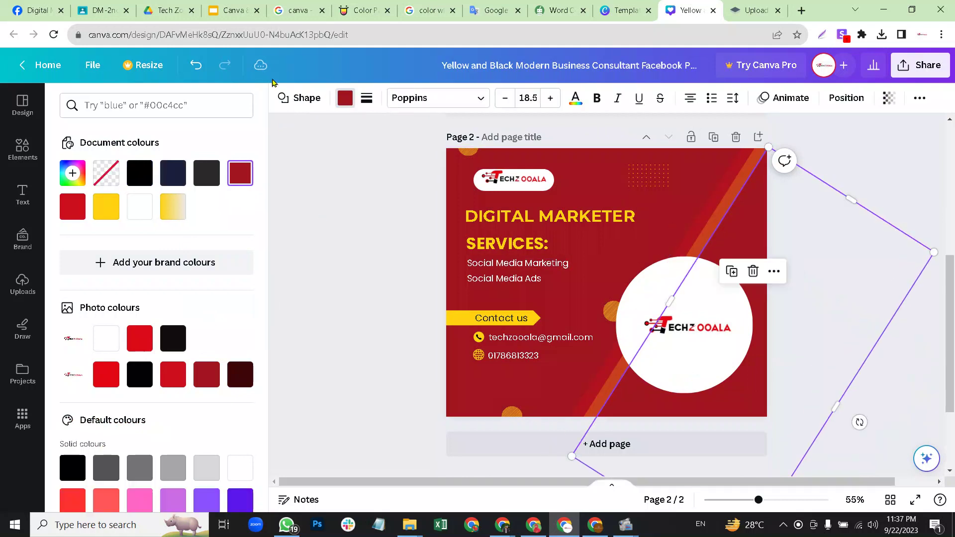
pyautogui.click(208, 175)
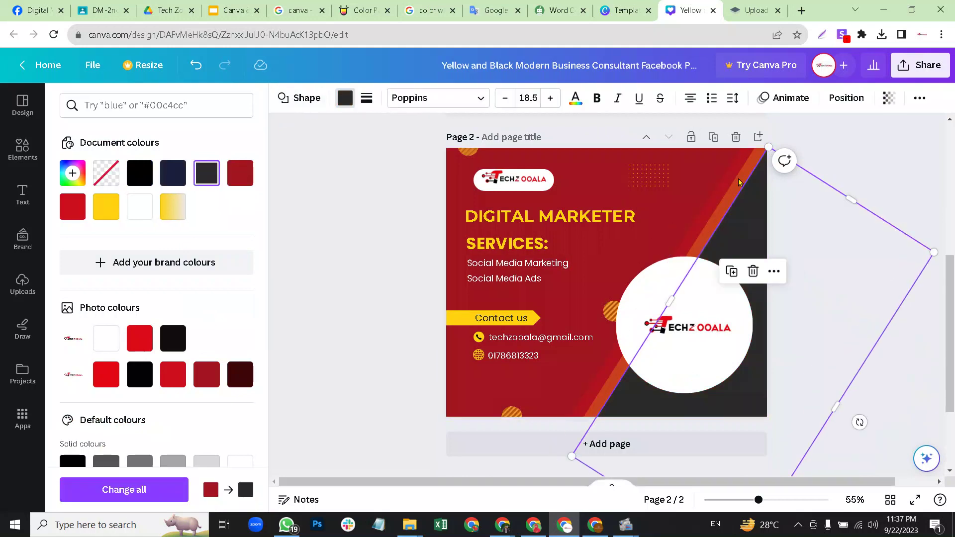
# Recolour the stripe beside the diagonal panel to yellow.
pyautogui.click(716, 214)
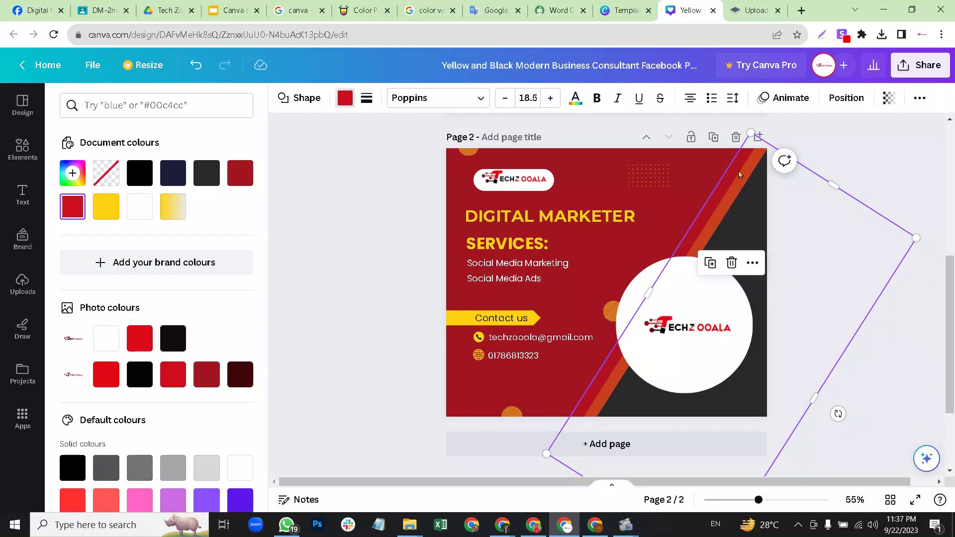
pyautogui.click(346, 101)
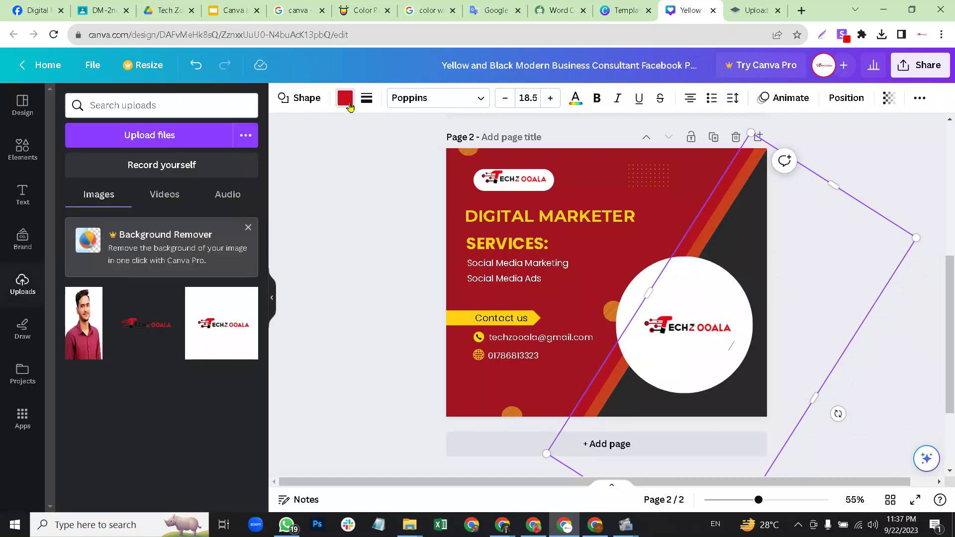
pyautogui.click(348, 104)
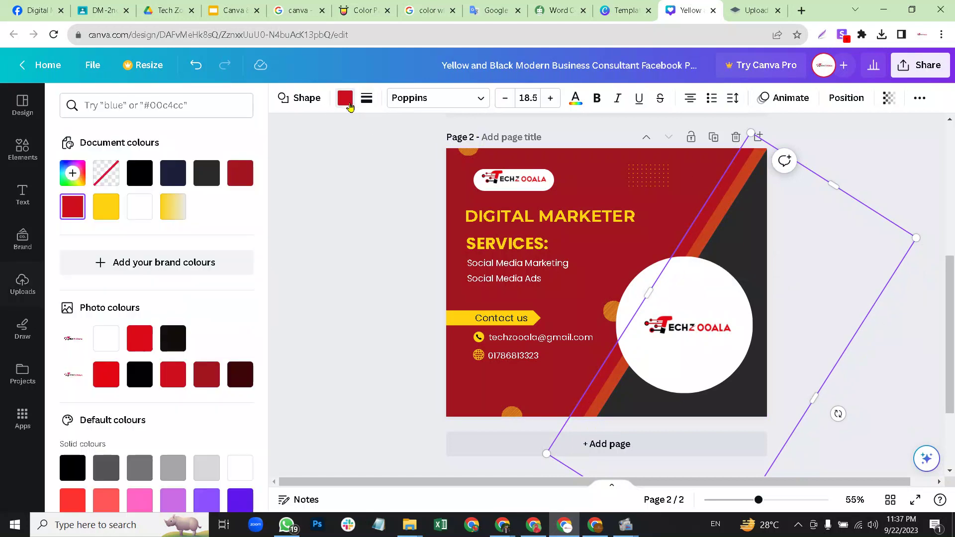
pyautogui.click(106, 206)
pyautogui.press('Escape')
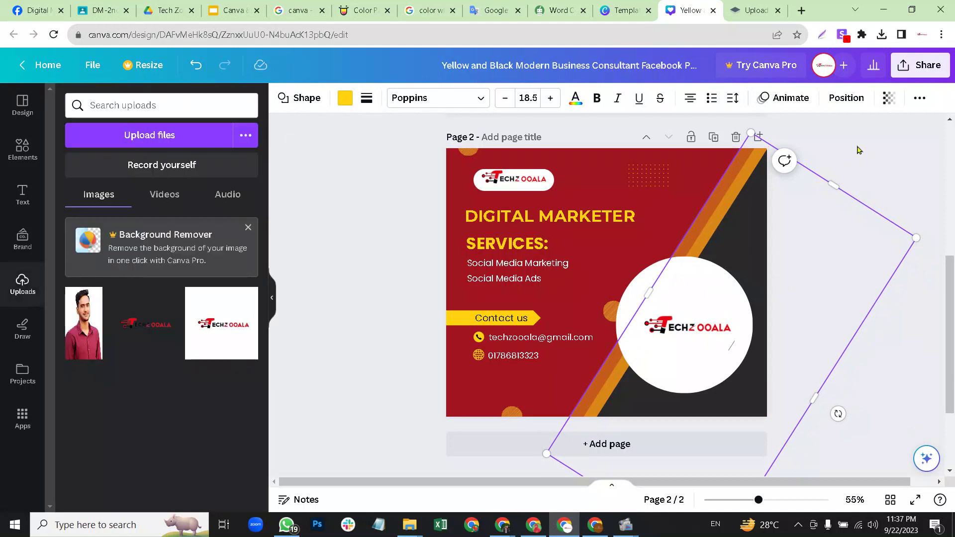
pyautogui.click(855, 157)
pyautogui.moveTo(947, 279); pyautogui.dragTo(920, 294)
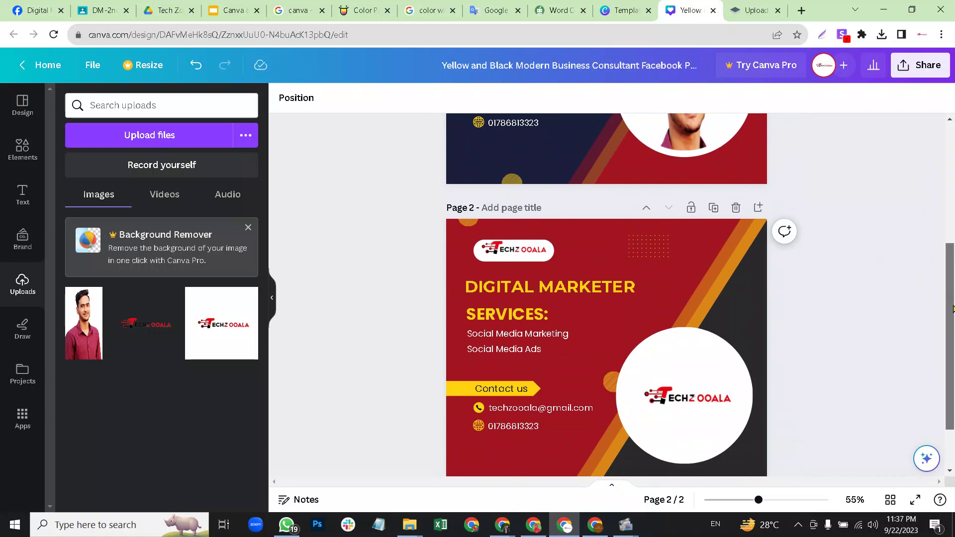
# Restore the accidentally deleted page 2 with Ctrl+Z and settle the view on it.
pyautogui.scroll(-2, 935, 248)
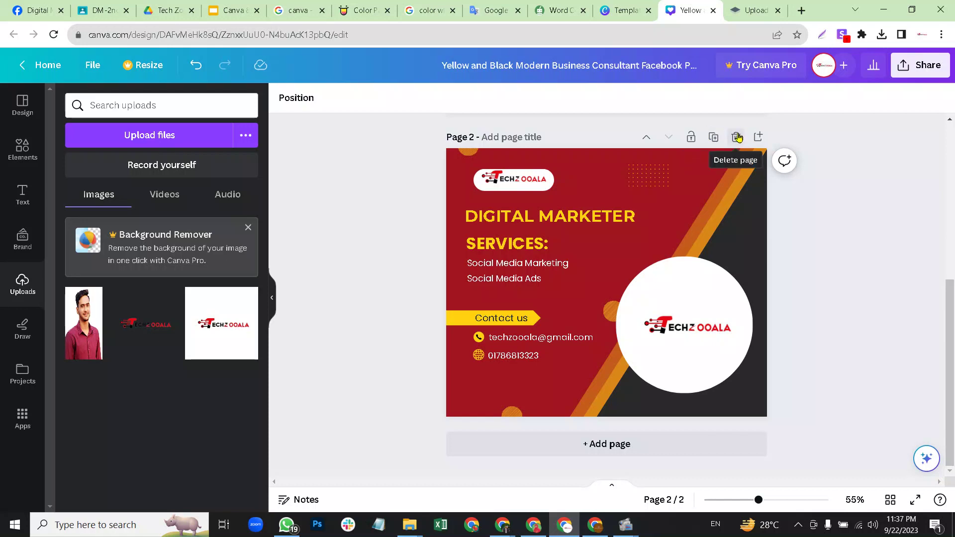
pyautogui.click(737, 138)
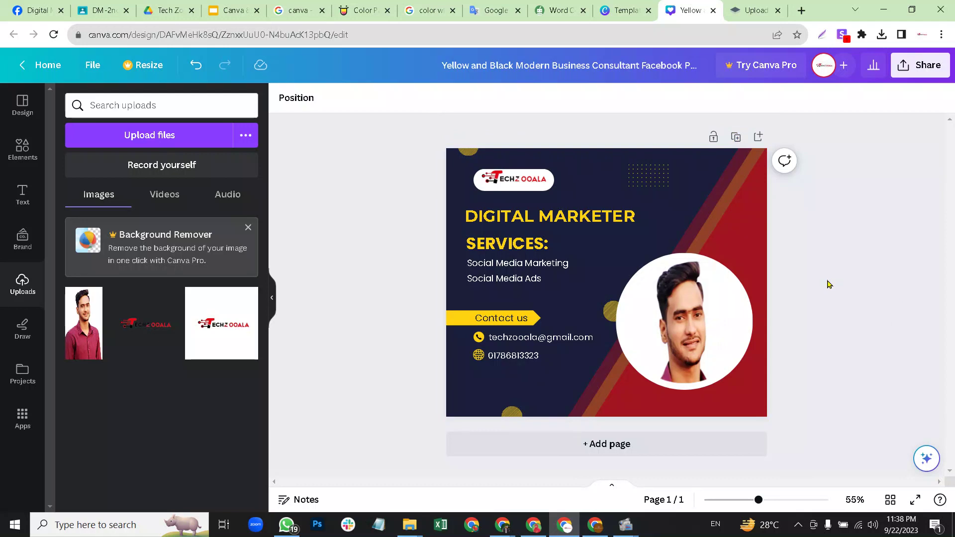
pyautogui.hotkey('ctrl', 'z')
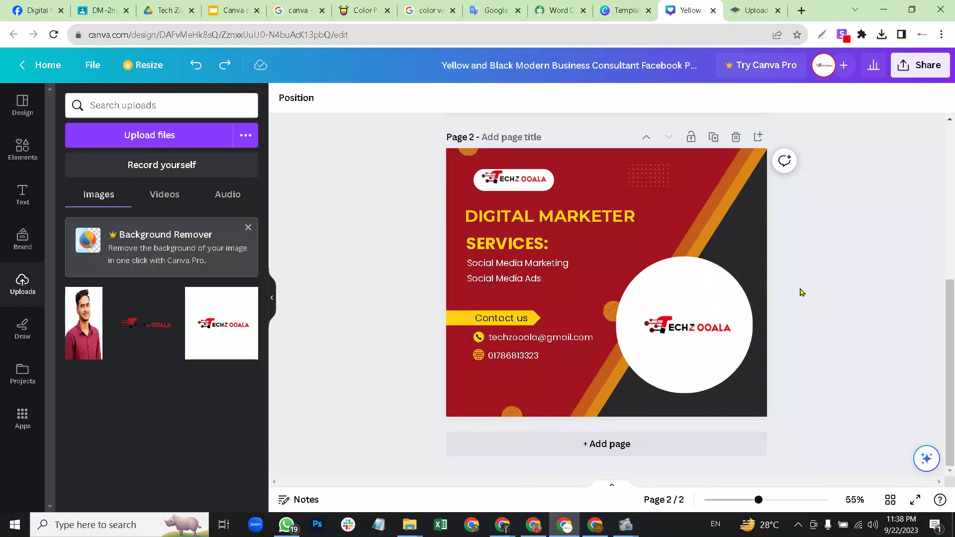
pyautogui.scroll(5, 802, 295)
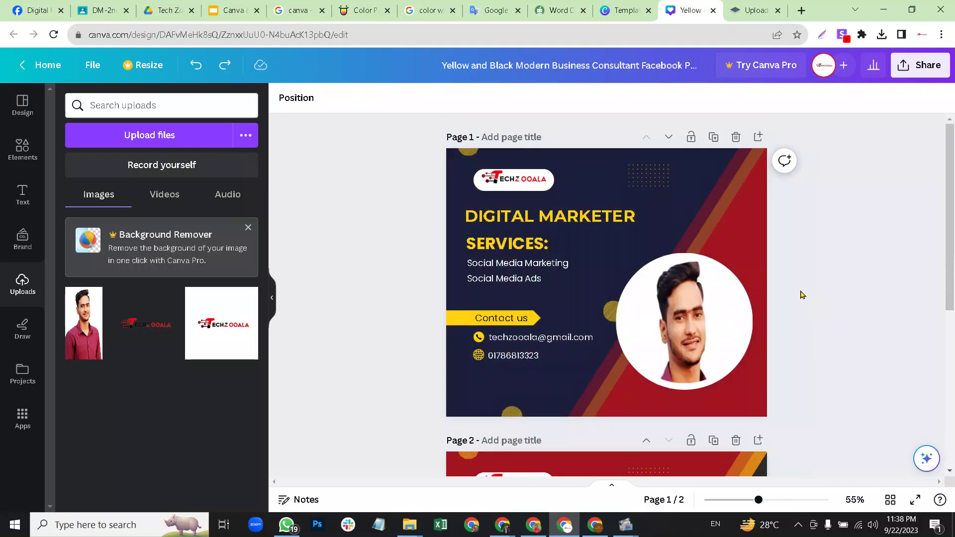
pyautogui.scroll(-5, 802, 297)
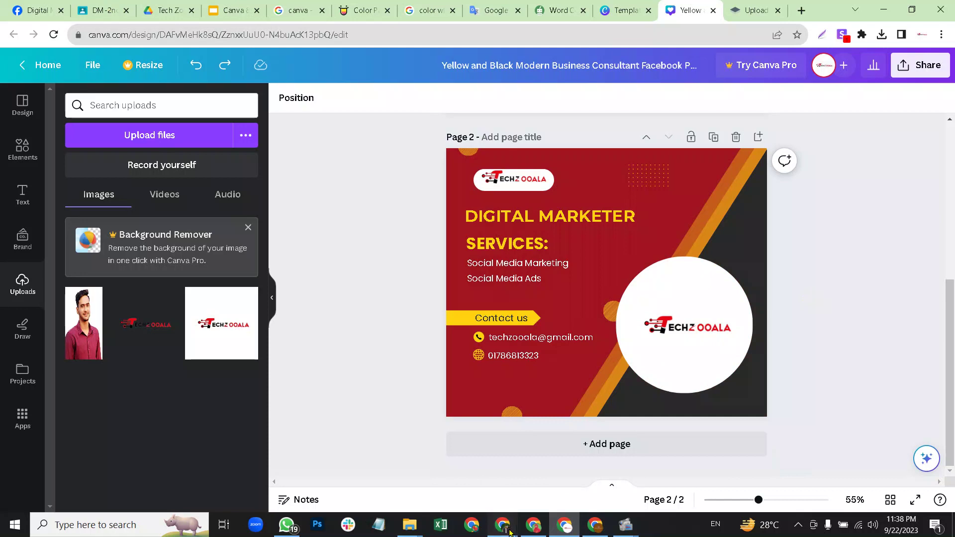
# Check the Google Meet call, then return to the Canva design.
pyautogui.moveTo(503, 526)
pyautogui.click(476, 472)
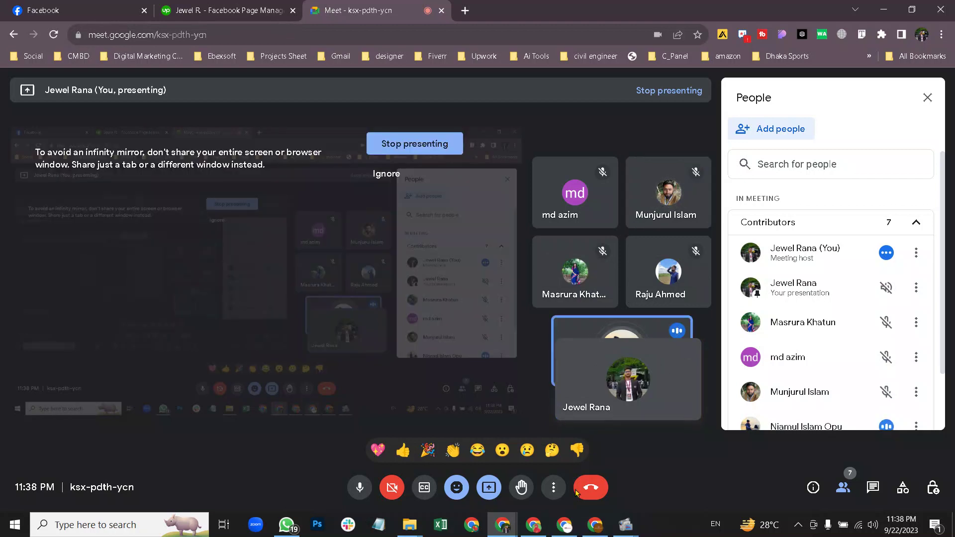
pyautogui.click(565, 525)
# Scroll up to navy page 1, restore it after deleting it, and select its dotted pattern.
pyautogui.scroll(5, 695, 254)
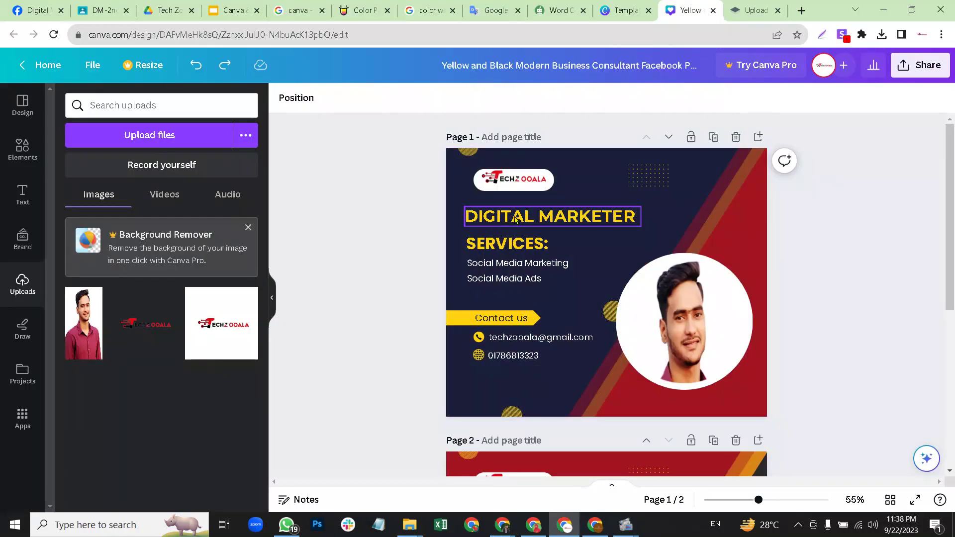
pyautogui.click(736, 137)
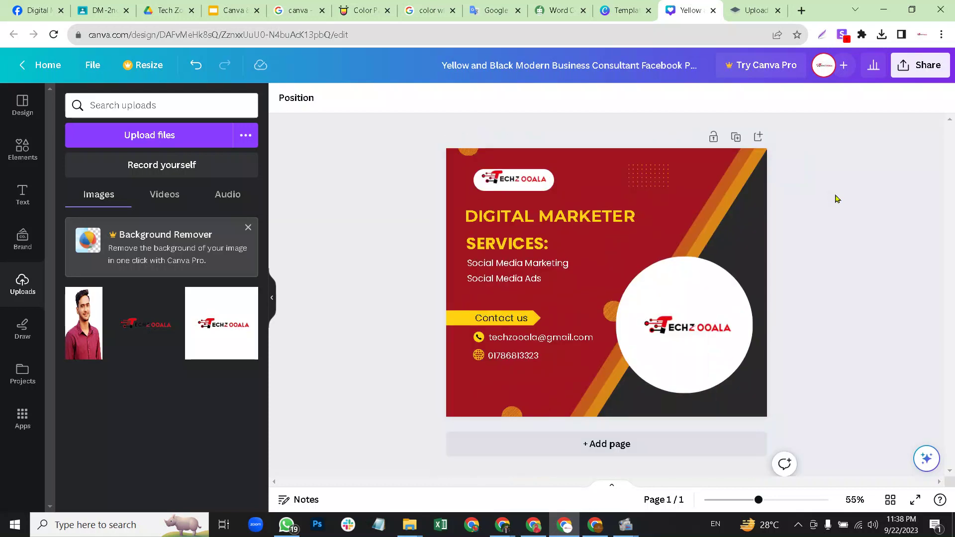
pyautogui.hotkey('ctrl', 'z')
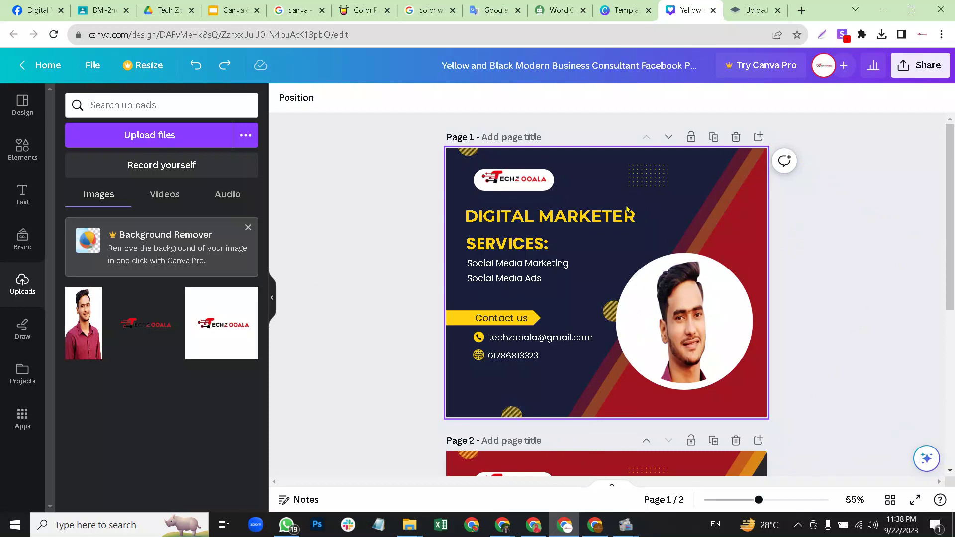
pyautogui.click(642, 176)
# Delete the dotted pattern above page 1's heading.
pyautogui.click(645, 135)
pyautogui.hotkey('ctrl', 'z')
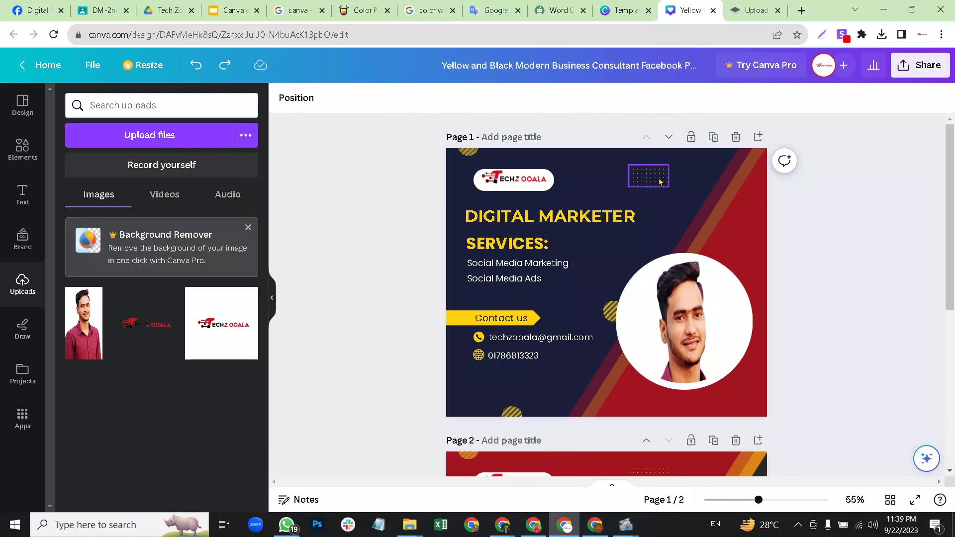
pyautogui.click(661, 183)
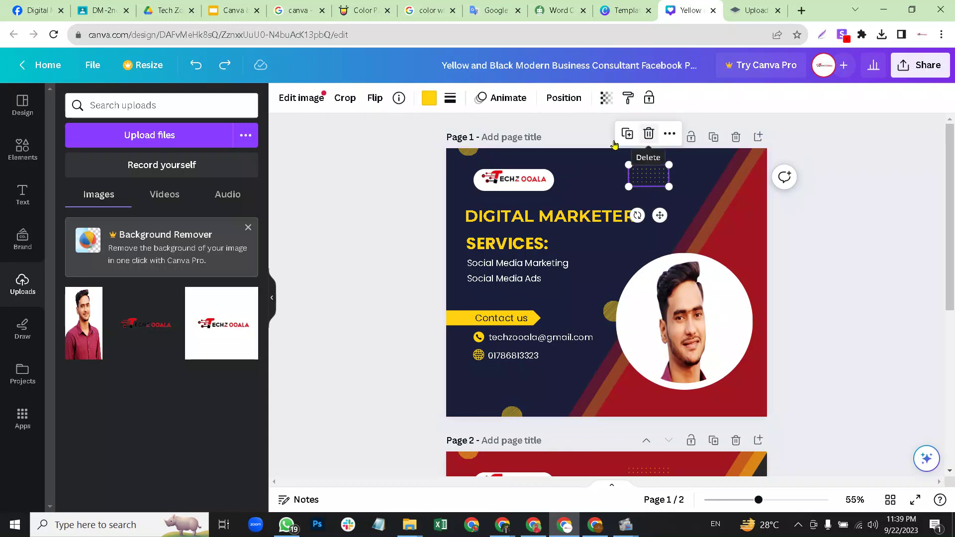
pyautogui.click(645, 142)
# Browse the graphics collections in the Elements library.
pyautogui.click(24, 155)
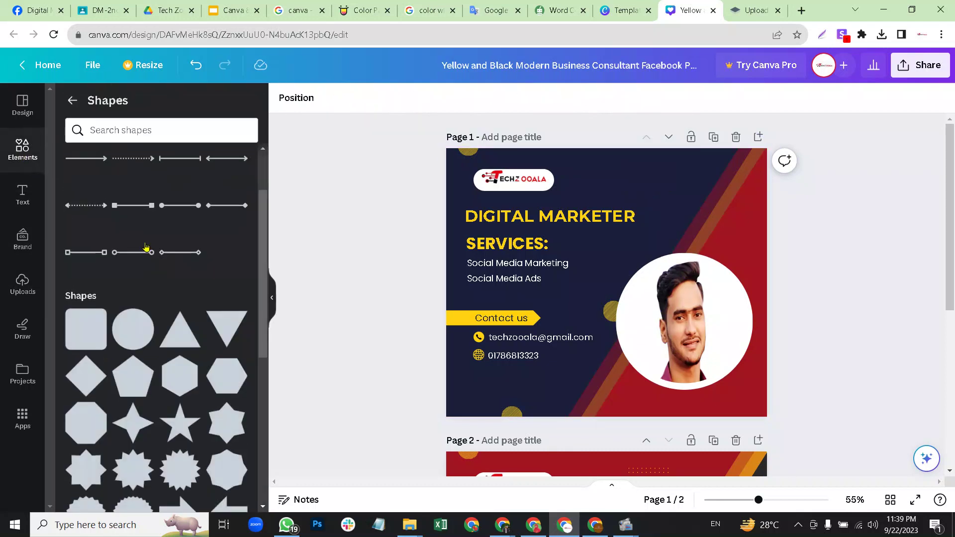
pyautogui.click(72, 100)
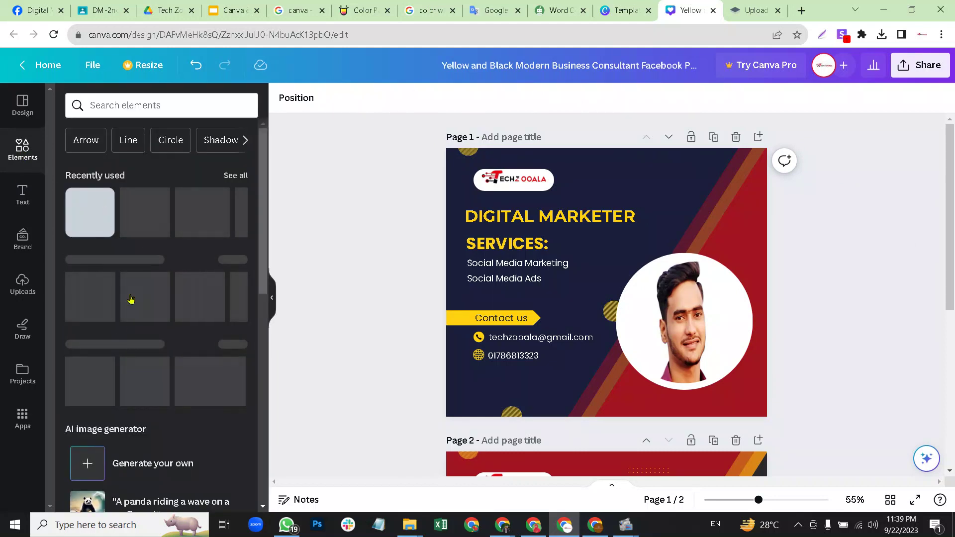
pyautogui.scroll(-5, 131, 299)
pyautogui.scroll(-10, 134, 299)
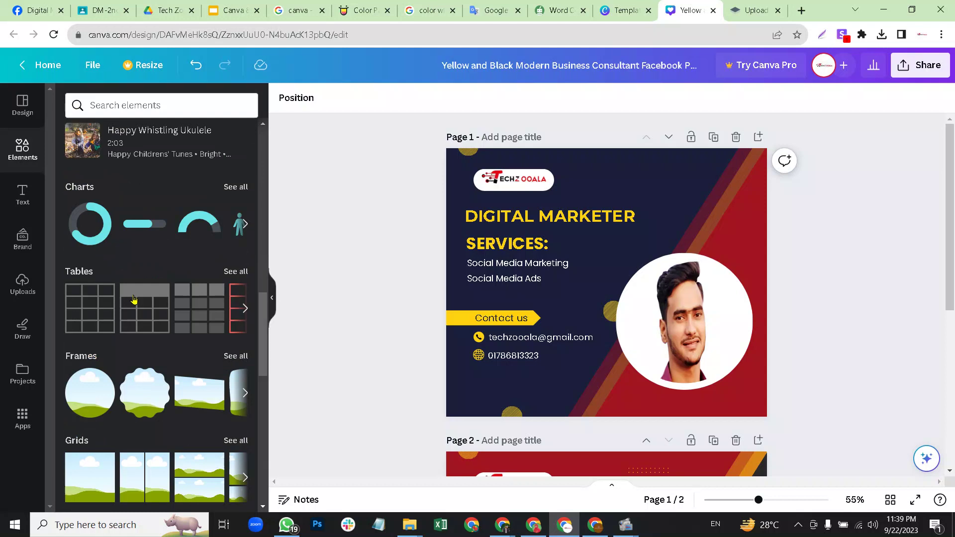
pyautogui.scroll(-10, 137, 298)
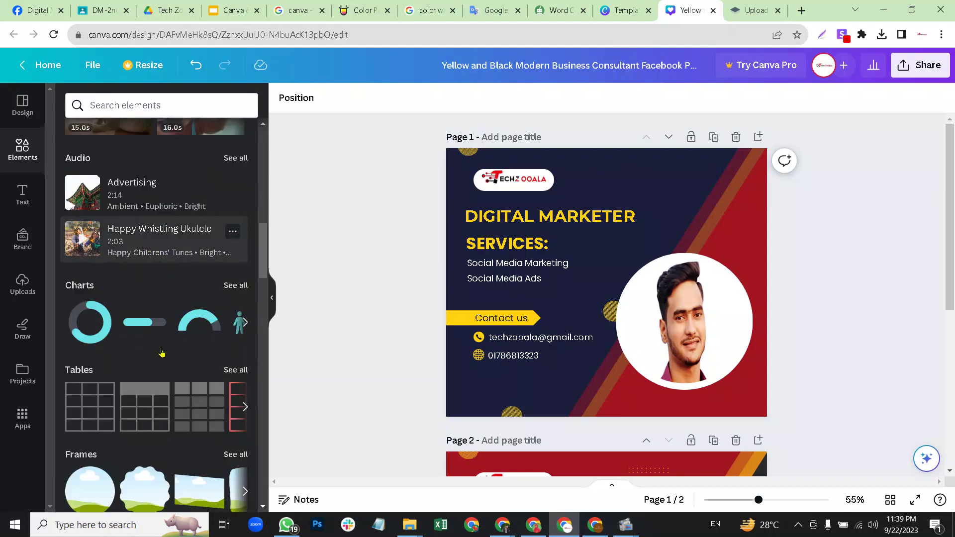
pyautogui.scroll(-10, 159, 333)
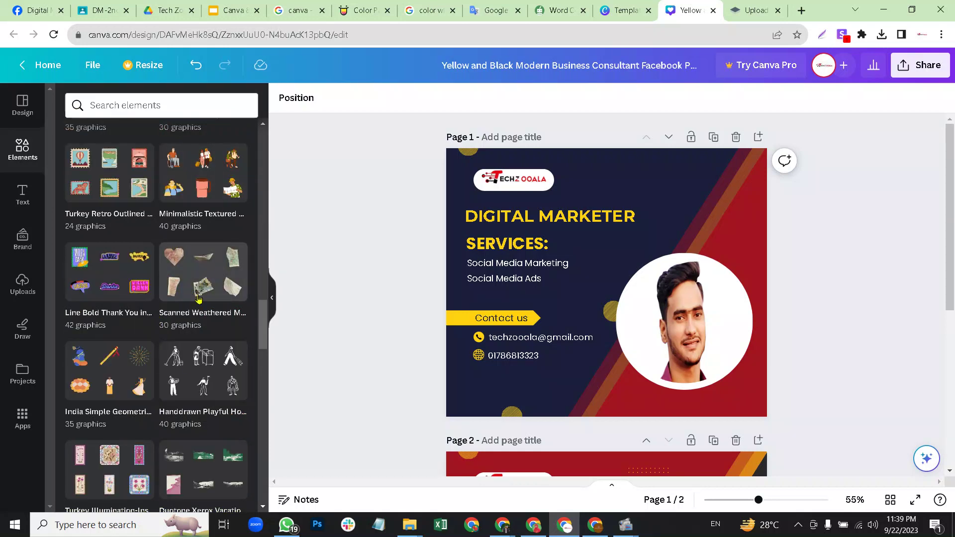
# Add the India Simple Geometric Style fireworks graphic, shrunk below 294×294, at page 1's top right.
pyautogui.click(139, 375)
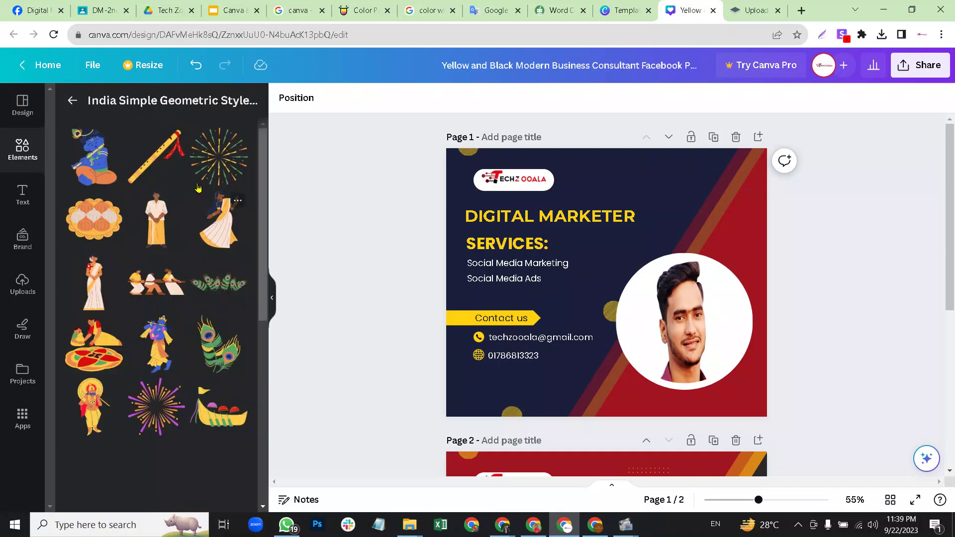
pyautogui.moveTo(211, 169); pyautogui.dragTo(607, 191)
pyautogui.moveTo(692, 149); pyautogui.dragTo(682, 194)
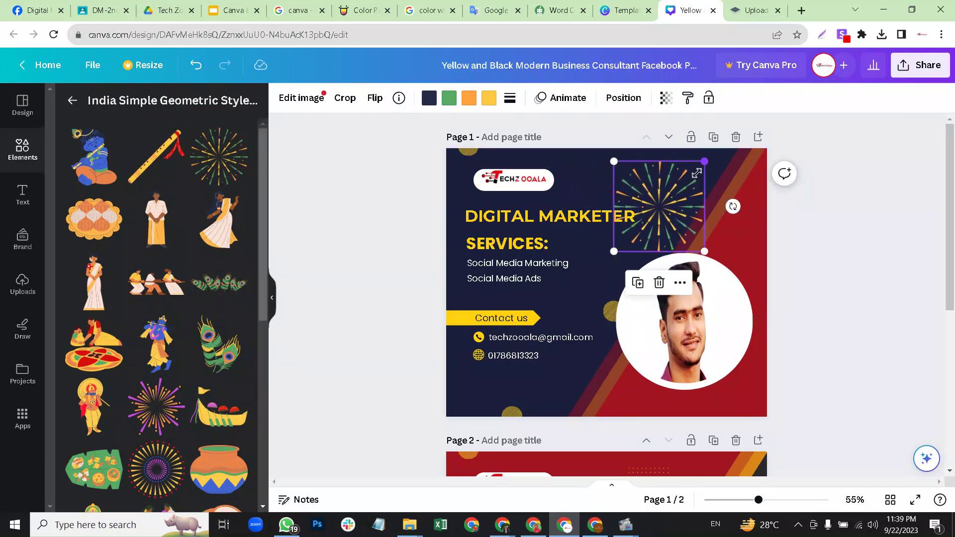
pyautogui.moveTo(704, 161); pyautogui.dragTo(687, 174)
pyautogui.moveTo(661, 208); pyautogui.dragTo(676, 190)
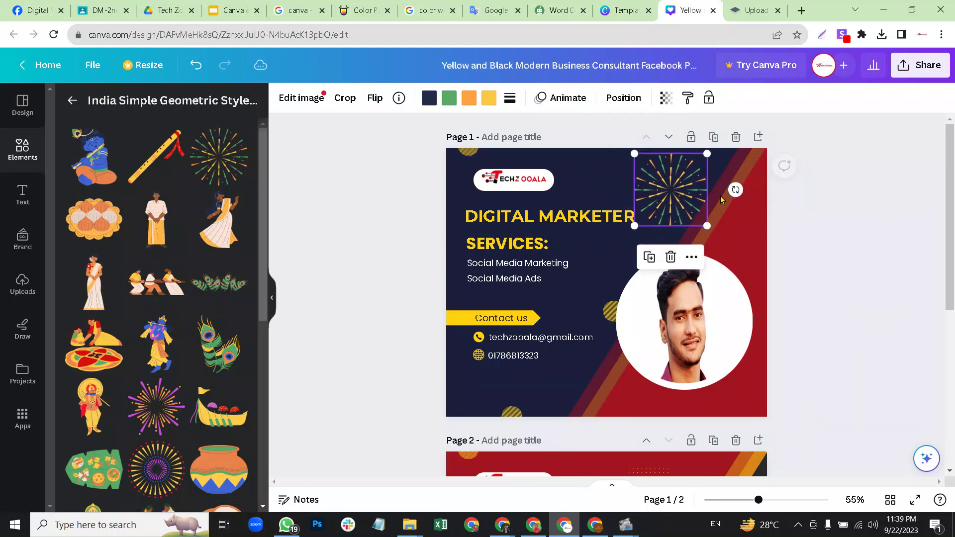
pyautogui.click(825, 221)
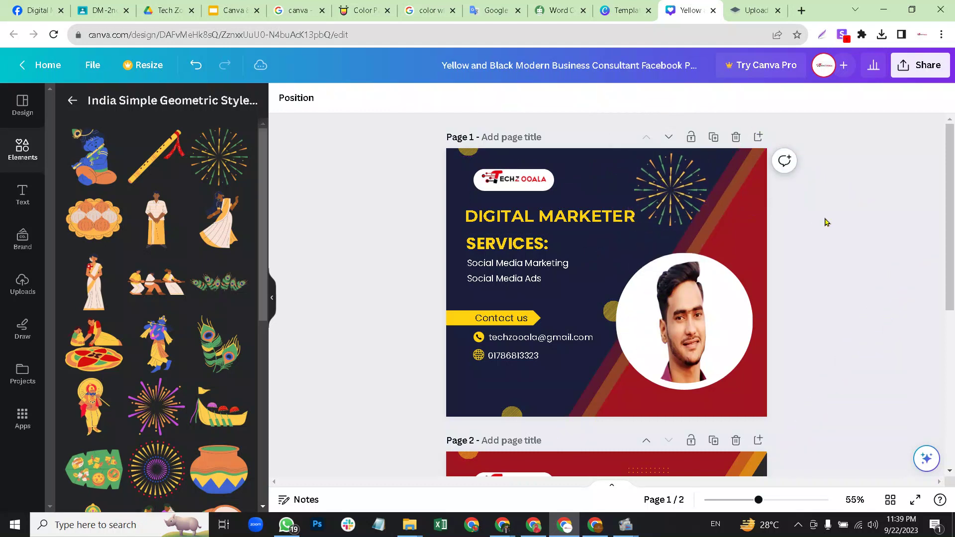
pyautogui.click(677, 195)
pyautogui.click(824, 220)
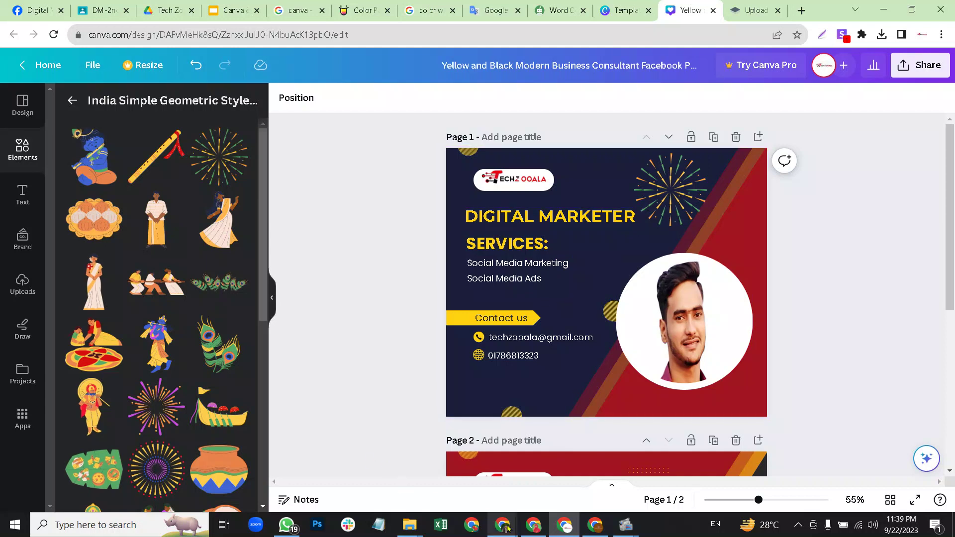
pyautogui.moveTo(500, 528)
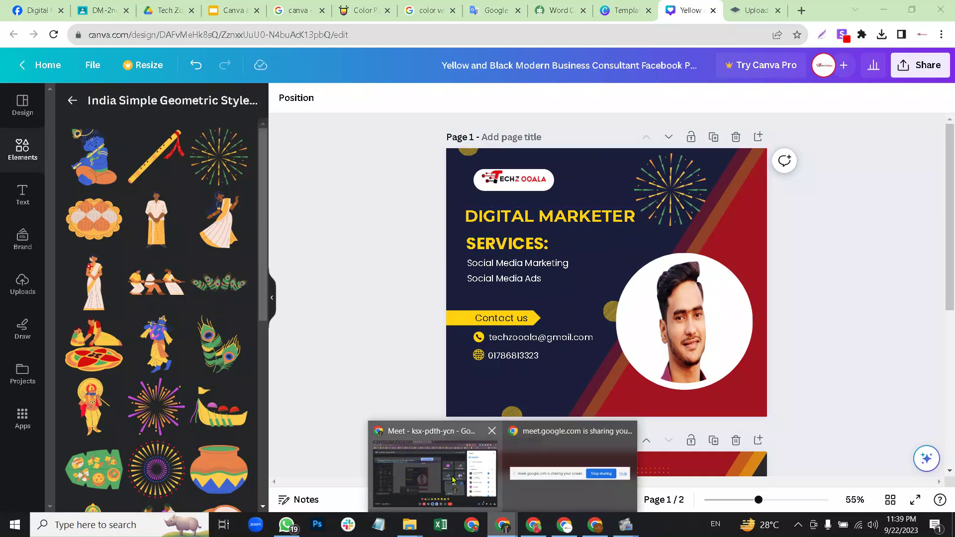
pyautogui.click(434, 467)
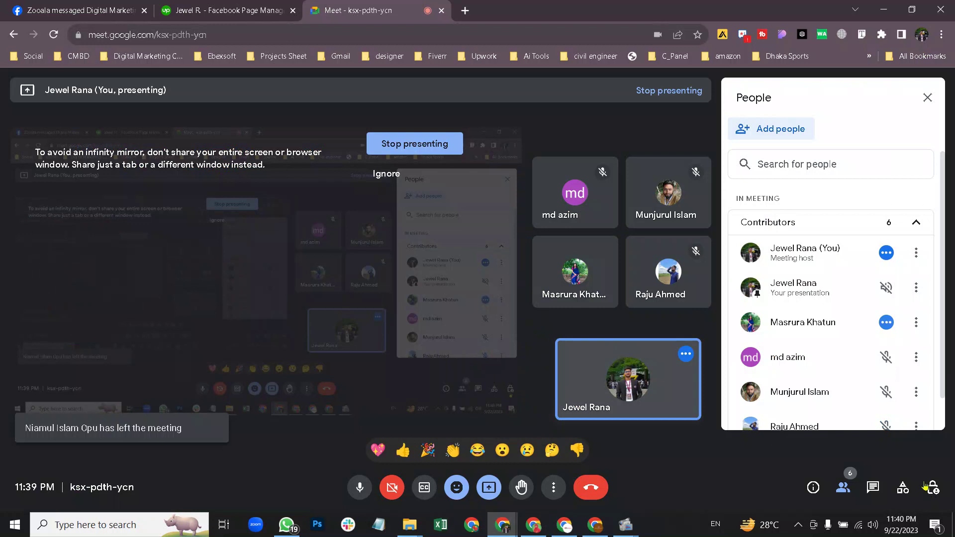
pyautogui.click(572, 524)
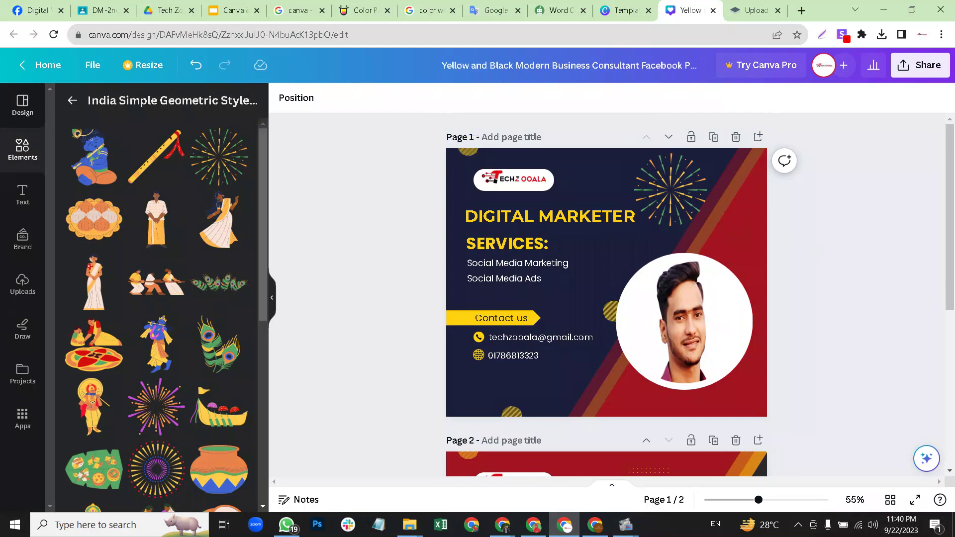
pyautogui.click(22, 149)
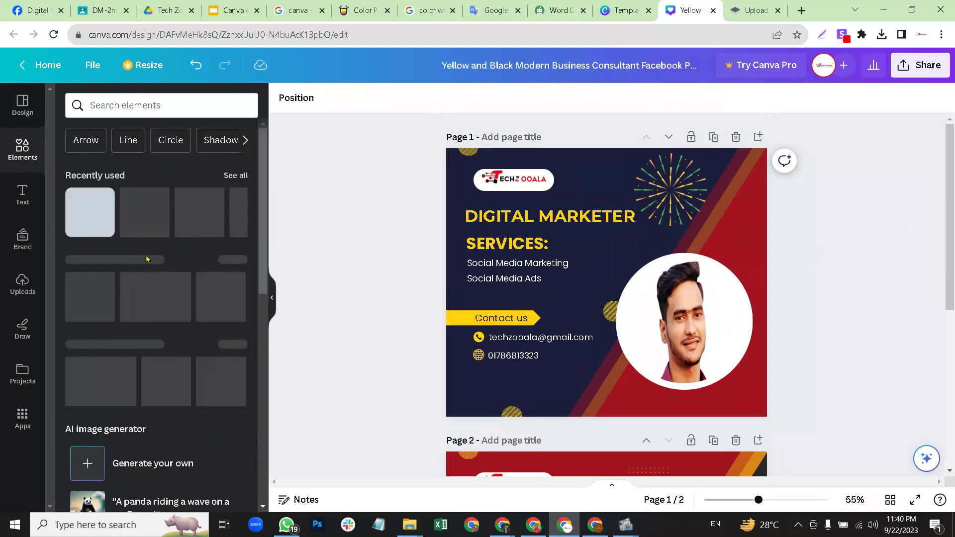
# Scroll the canvas up and down between the navy page 1 and the red page 2.
pyautogui.scroll(-10, 135, 263)
pyautogui.scroll(10, 137, 262)
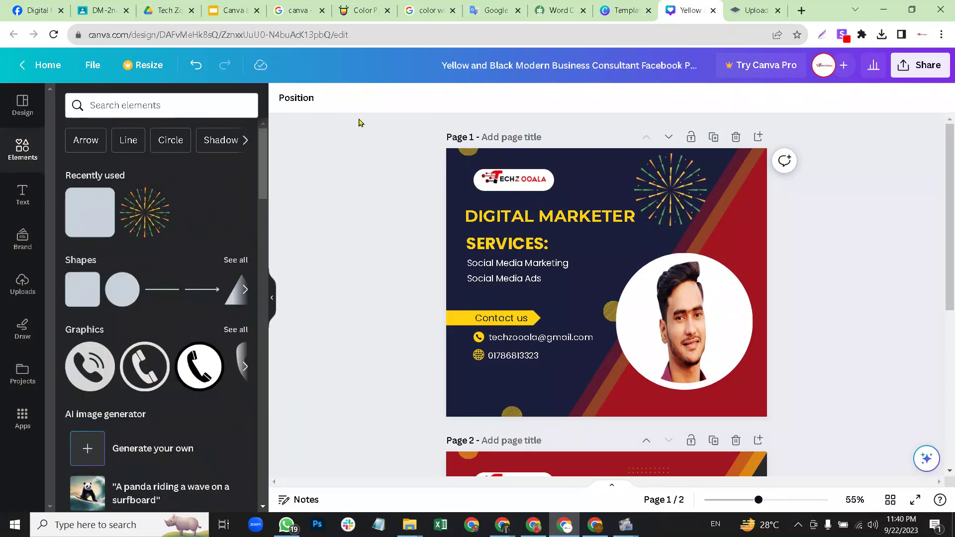
pyautogui.scroll(-5, 676, 284)
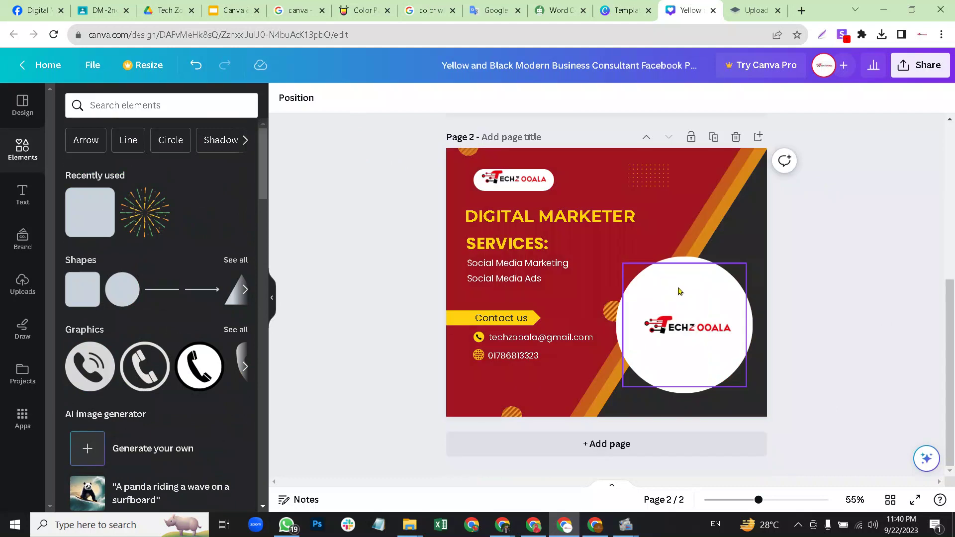
pyautogui.scroll(5, 627, 251)
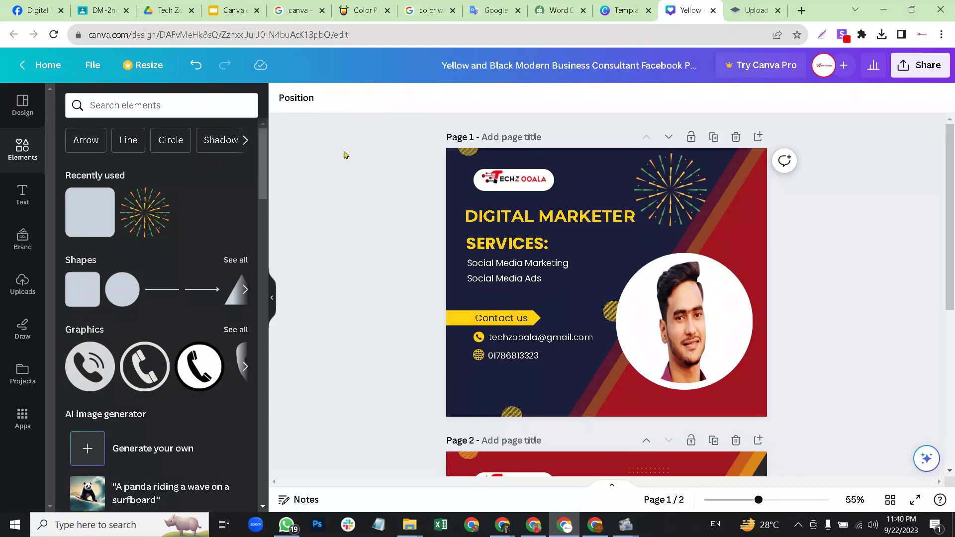
pyautogui.scroll(-5, 810, 268)
pyautogui.scroll(5, 812, 269)
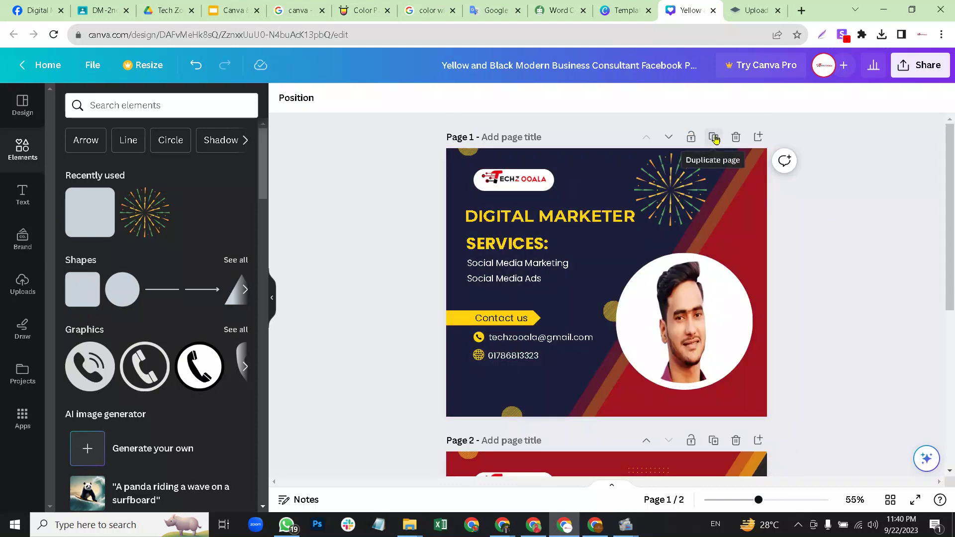
# Duplicate the navy portrait-and-fireworks page 1 as a new page 2.
pyautogui.click(713, 137)
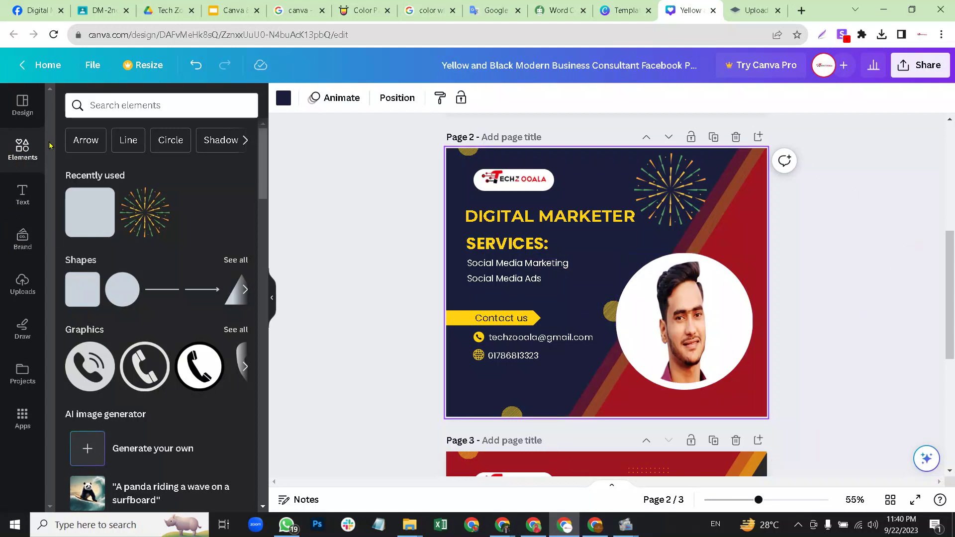
pyautogui.scroll(-5, 159, 245)
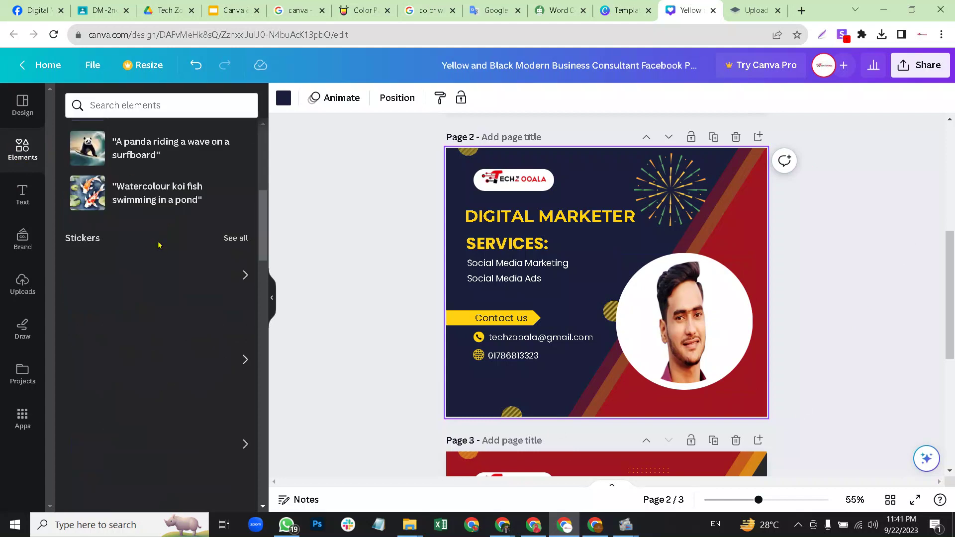
pyautogui.scroll(-7, 159, 246)
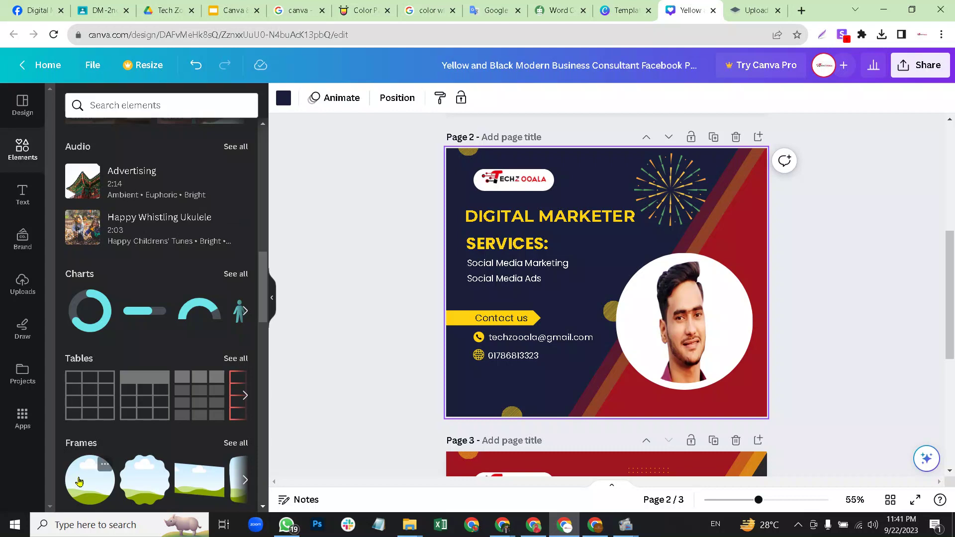
# Place a 277×277 circle frame at page 2's top-right and shrink the profile photo.
pyautogui.moveTo(95, 476); pyautogui.dragTo(558, 282)
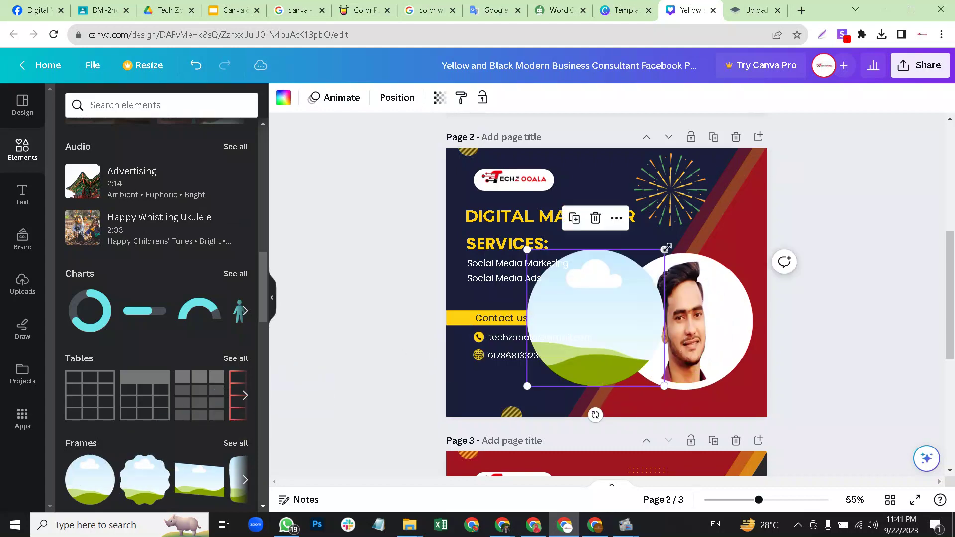
pyautogui.moveTo(665, 247); pyautogui.dragTo(618, 293)
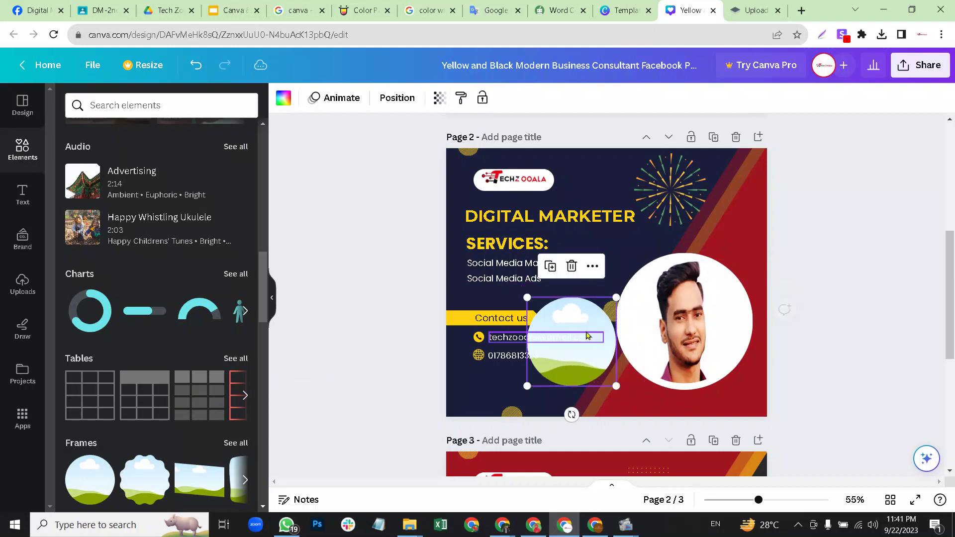
pyautogui.moveTo(576, 328); pyautogui.dragTo(789, 178)
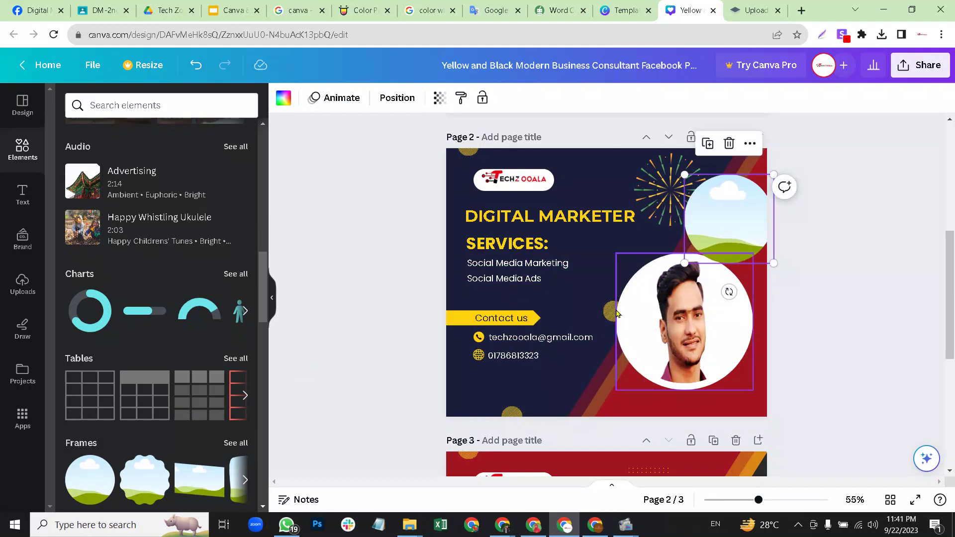
pyautogui.click(641, 303)
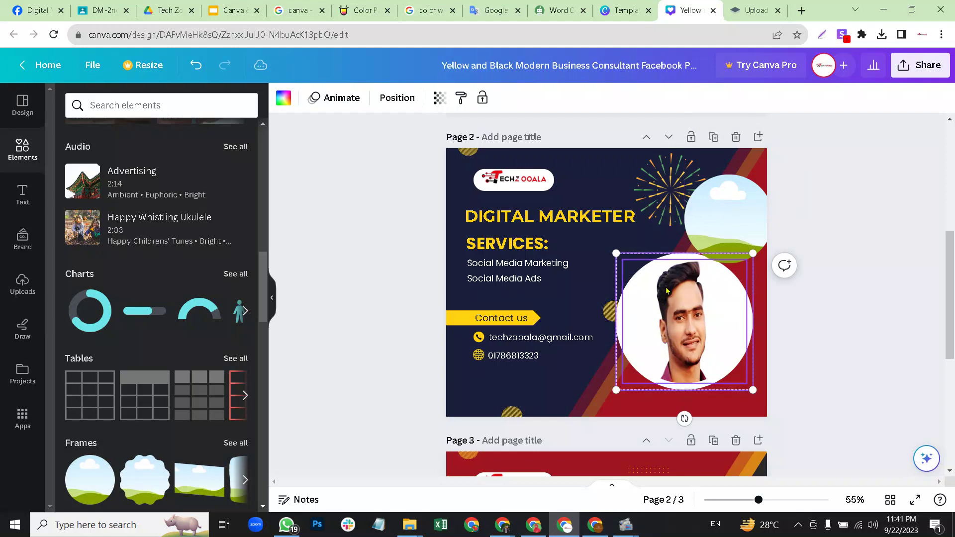
pyautogui.moveTo(753, 253); pyautogui.dragTo(701, 289)
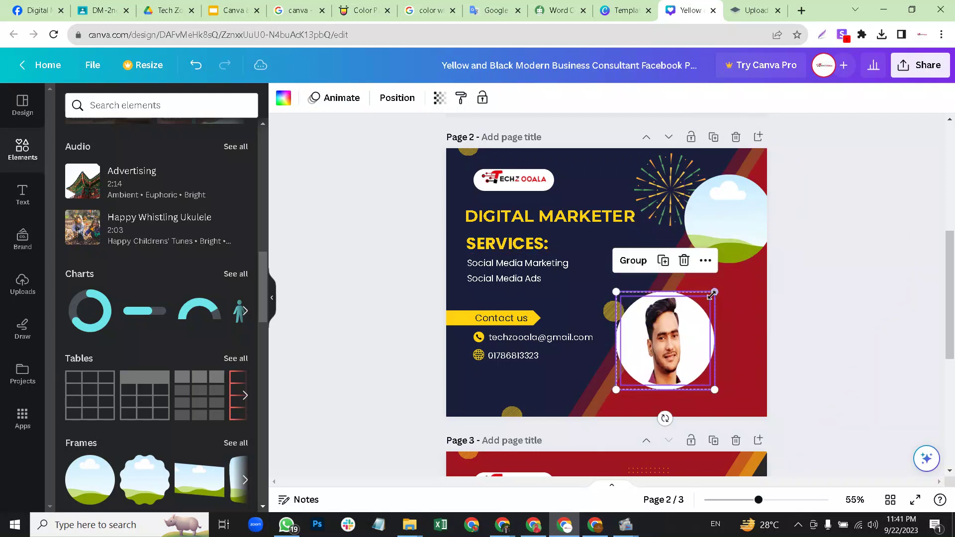
pyautogui.click(701, 289)
pyautogui.click(713, 226)
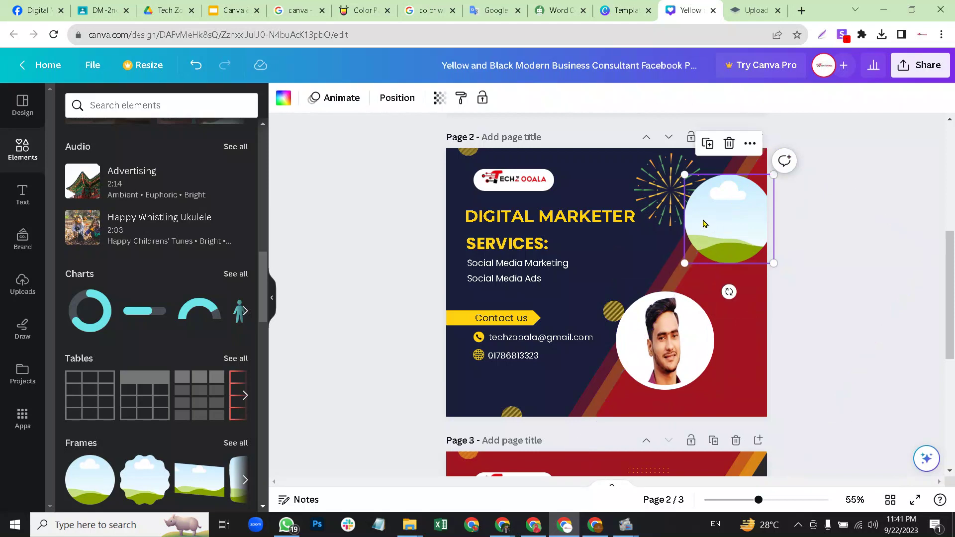
pyautogui.moveTo(714, 226); pyautogui.dragTo(708, 259)
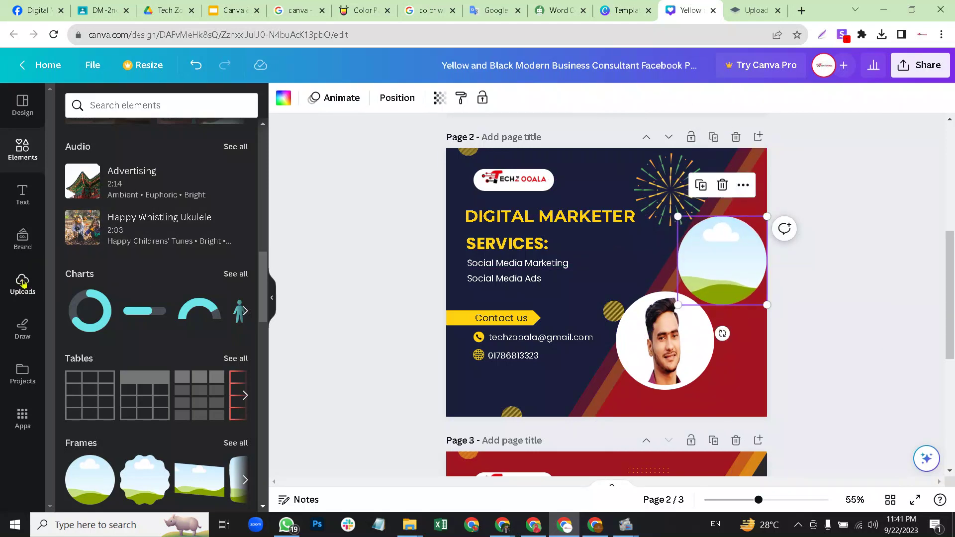
# Drop the Tech Zooala logo from Uploads into the circle frame.
pyautogui.click(22, 284)
pyautogui.moveTo(213, 328); pyautogui.dragTo(585, 267)
pyautogui.moveTo(700, 253); pyautogui.dragTo(702, 254)
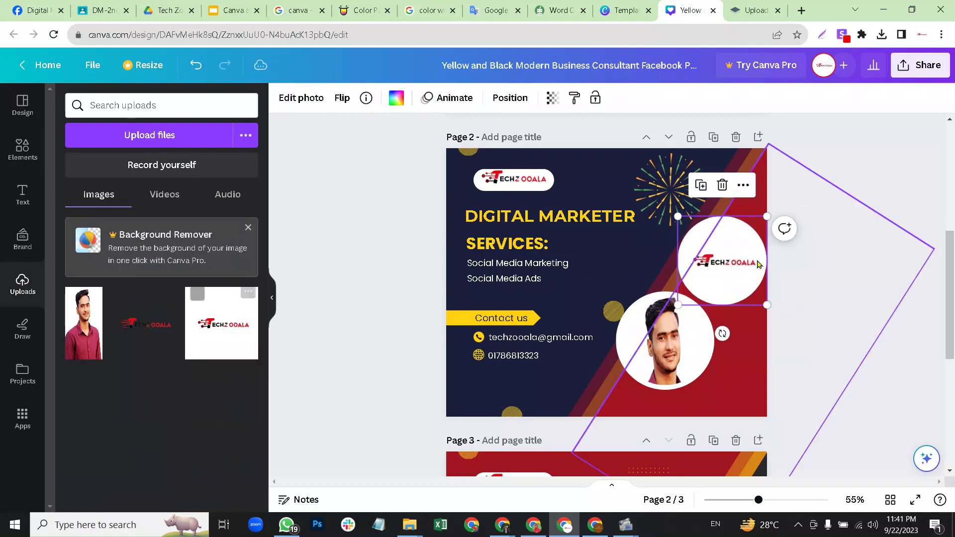
pyautogui.click(831, 261)
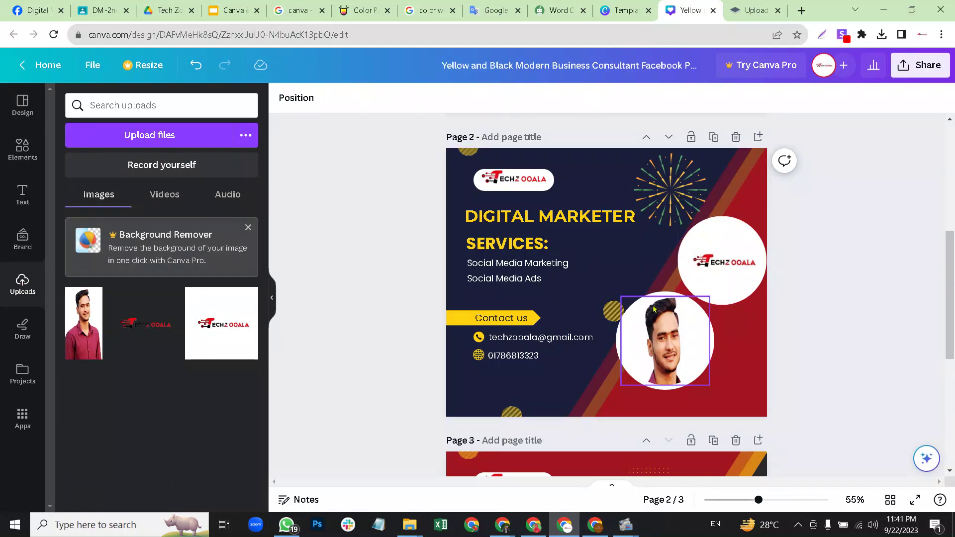
pyautogui.scroll(-5, 654, 309)
# Insert a blank dark-navy page directly after page 1.
pyautogui.scroll(10, 676, 298)
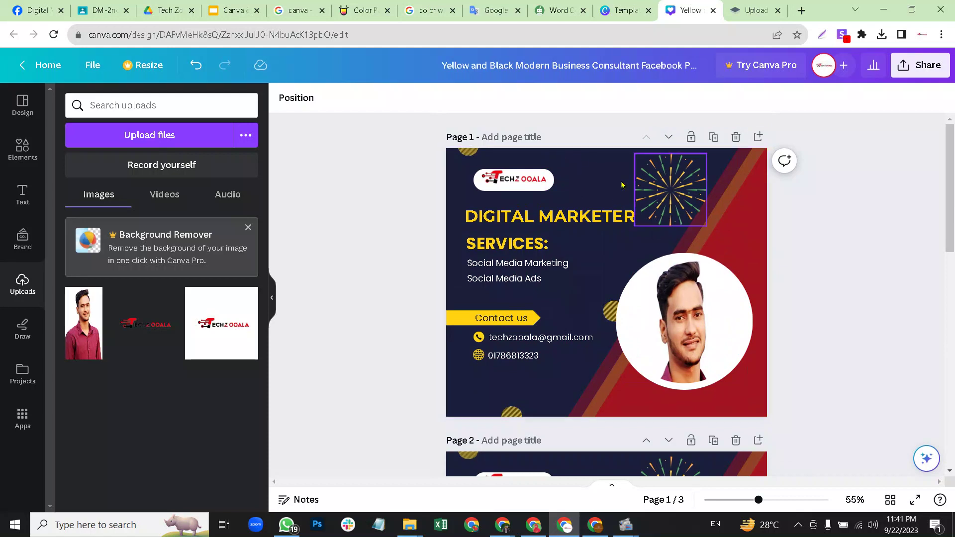
pyautogui.click(757, 137)
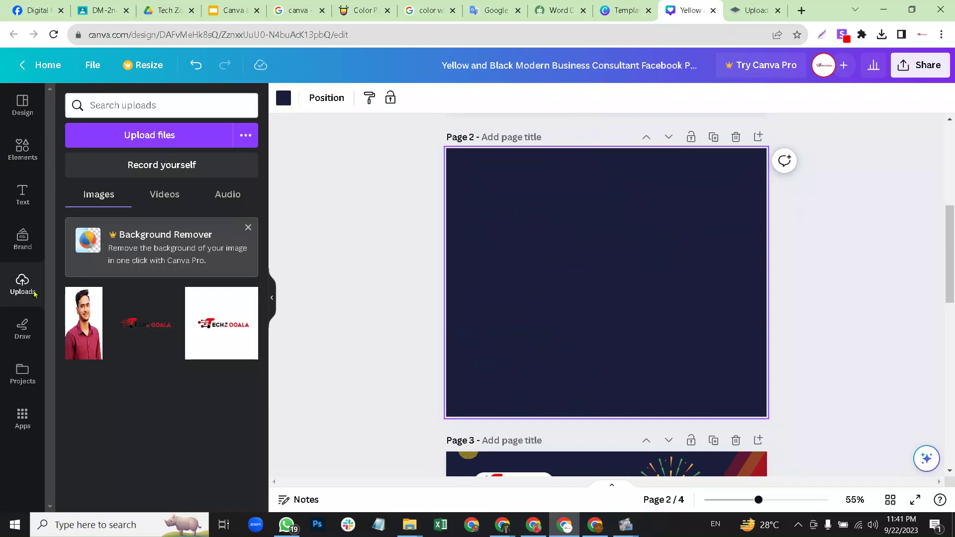
pyautogui.click(20, 163)
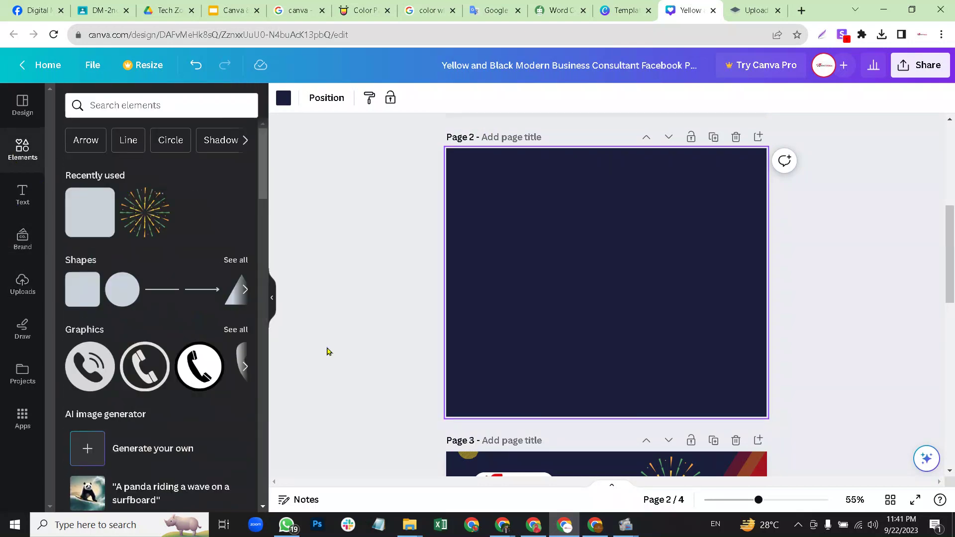
# Open a new blank Chrome tab and switch to it.
pyautogui.click(801, 11)
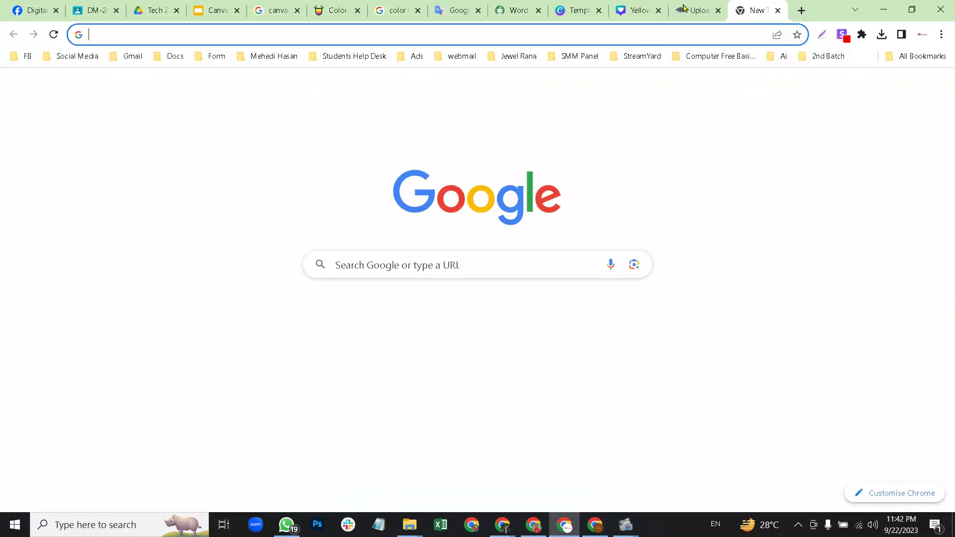
pyautogui.click(699, 7)
pyautogui.click(638, 11)
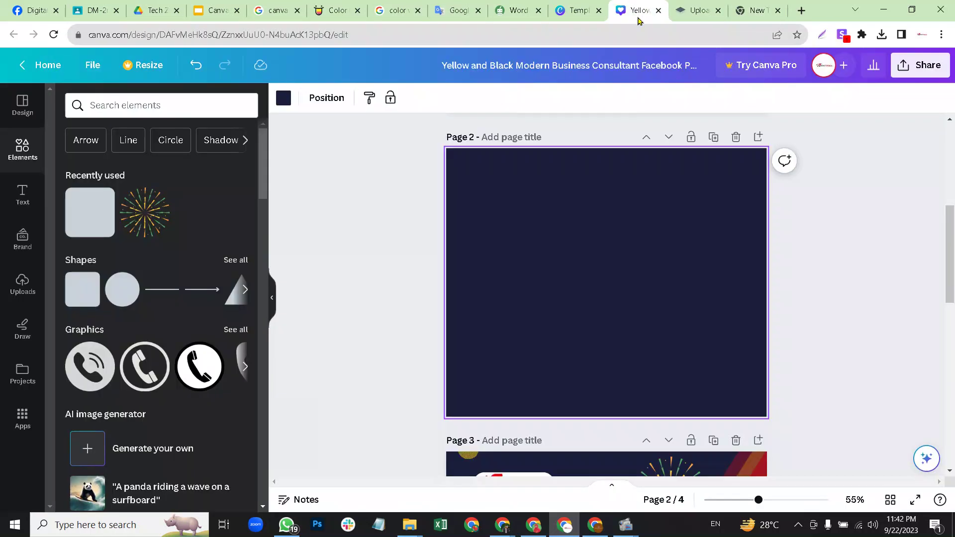
pyautogui.click(757, 11)
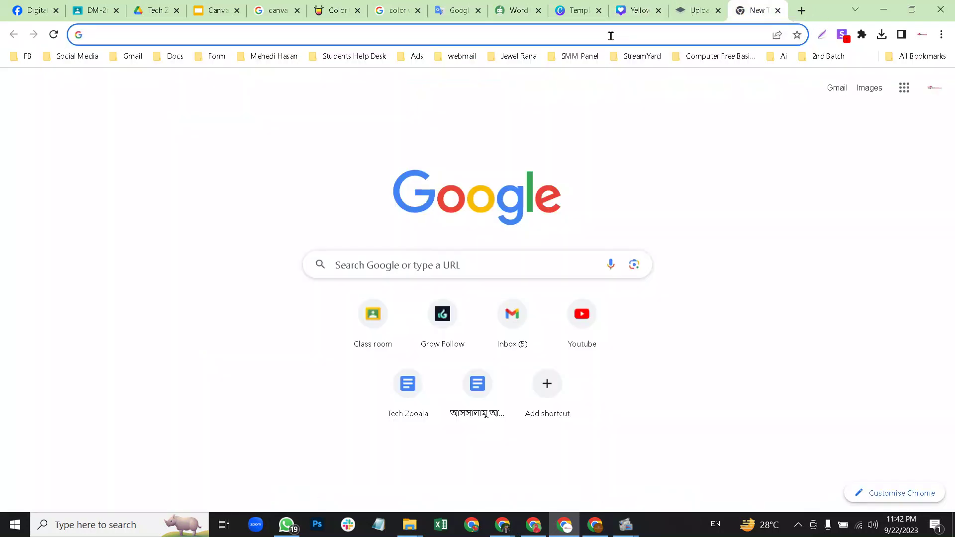
# Add a green square to the blank page 2, enlarge it and give it sharp corners.
pyautogui.click(641, 10)
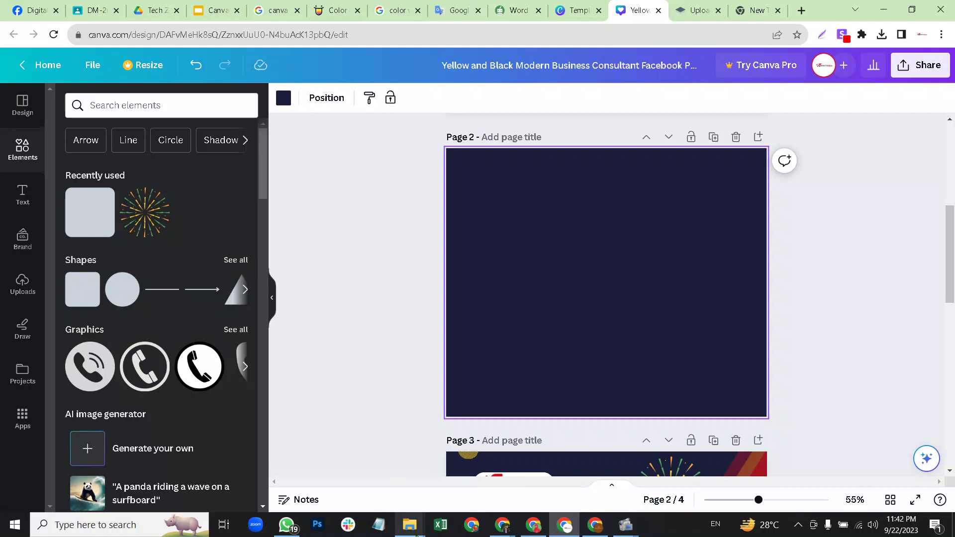
pyautogui.moveTo(410, 532)
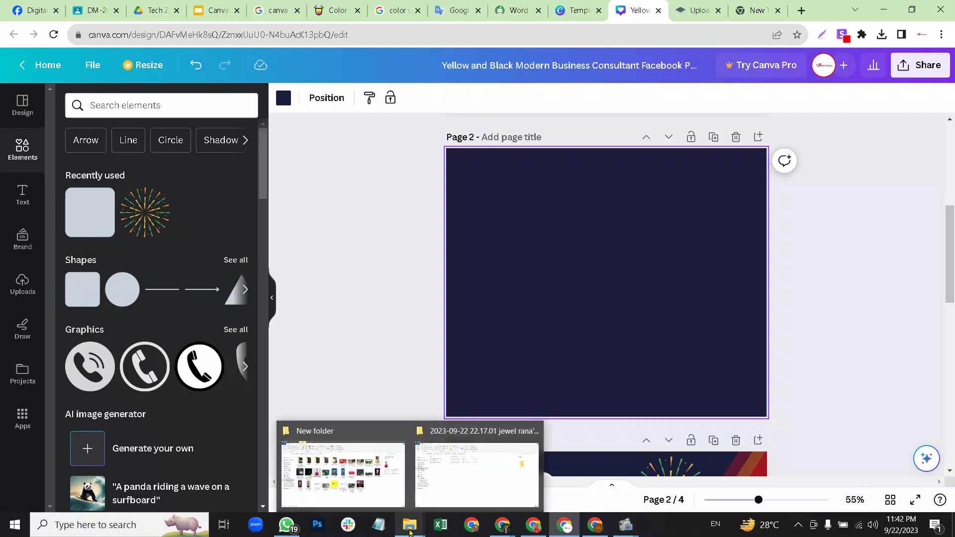
pyautogui.click(330, 245)
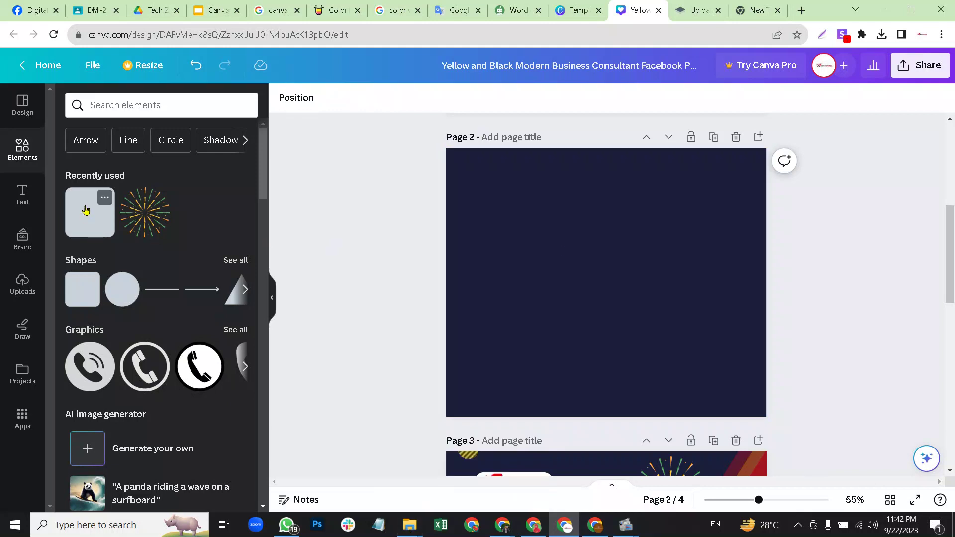
pyautogui.moveTo(86, 210); pyautogui.dragTo(513, 228)
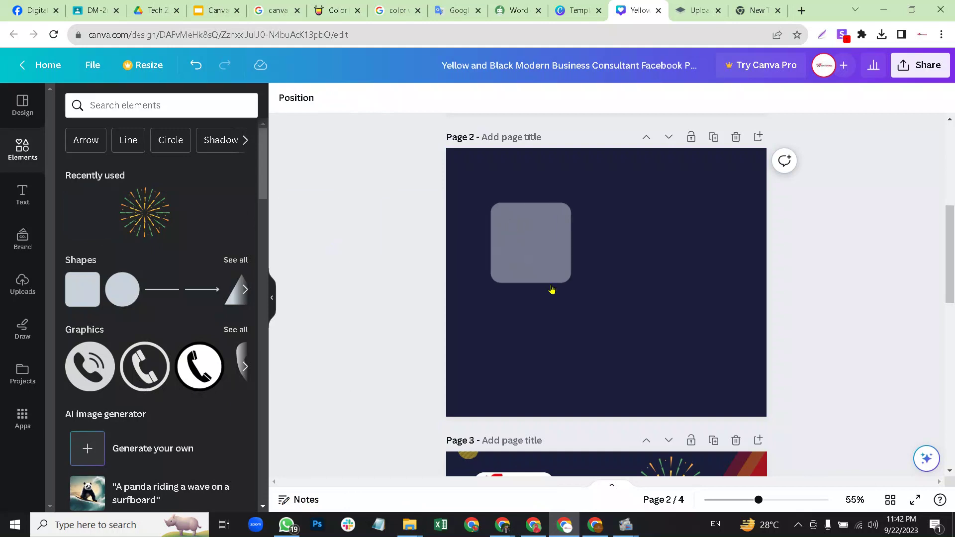
pyautogui.click(540, 253)
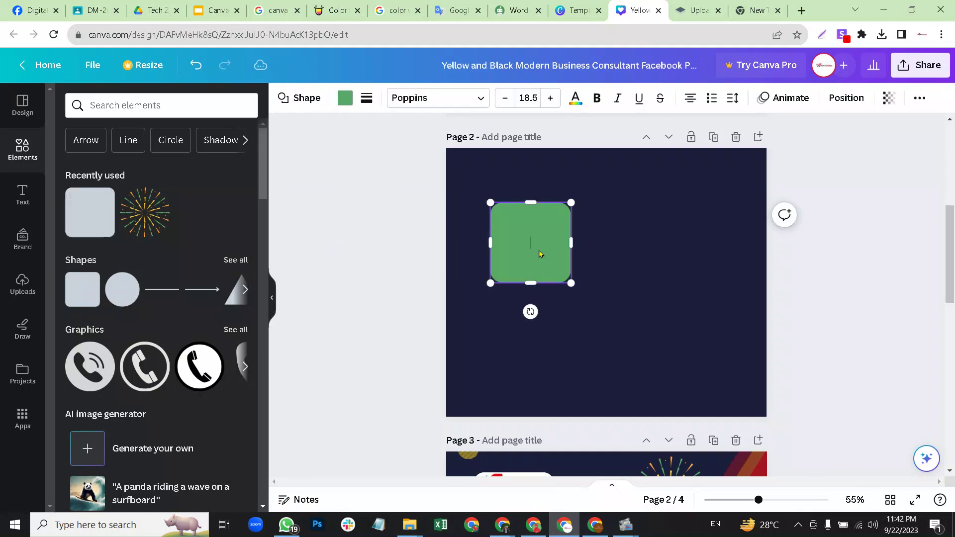
pyautogui.click(588, 240)
pyautogui.moveTo(530, 238); pyautogui.dragTo(529, 216)
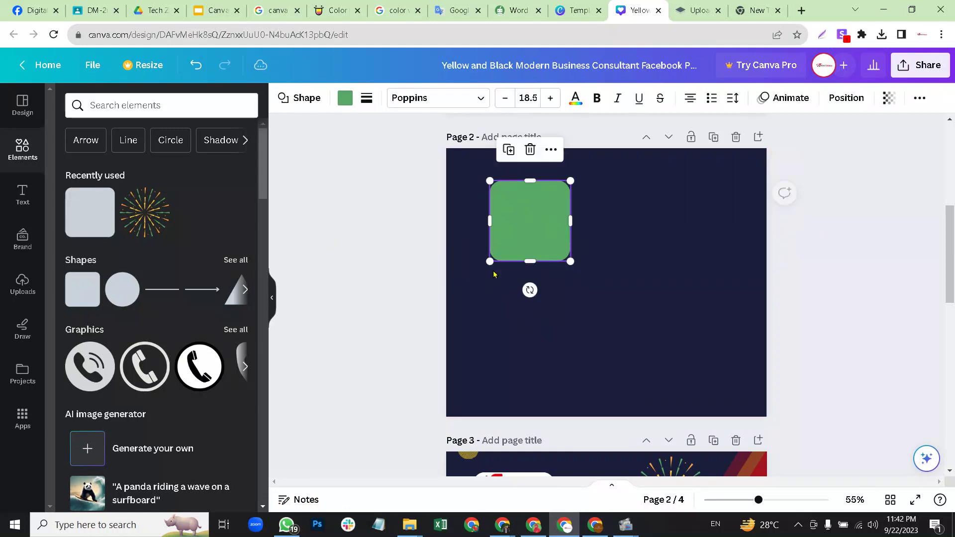
pyautogui.moveTo(492, 260); pyautogui.dragTo(466, 299)
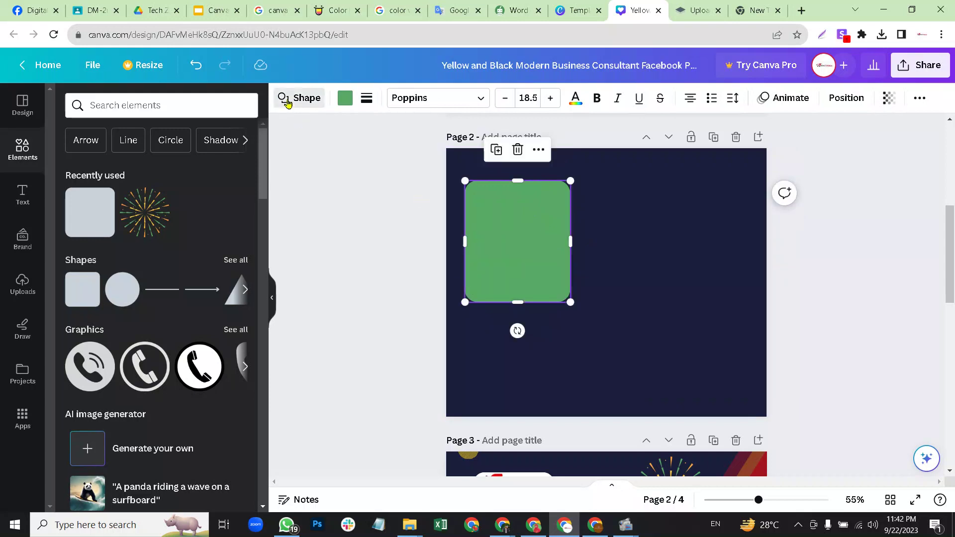
pyautogui.click(299, 97)
pyautogui.click(109, 167)
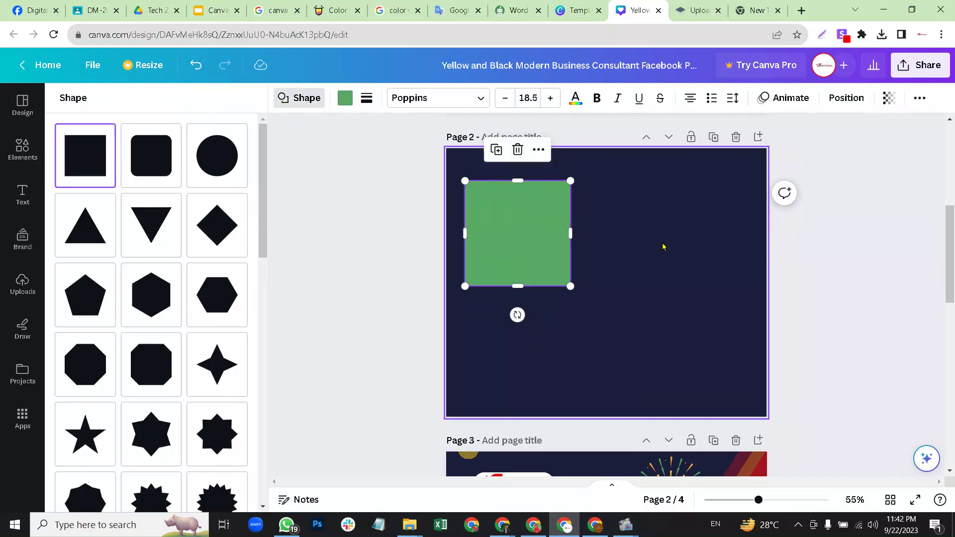
# Move the green square flush to the left page edge and reshape it into a rectangle.
pyautogui.click(569, 289)
pyautogui.click(536, 249)
pyautogui.moveTo(537, 245); pyautogui.dragTo(521, 297)
pyautogui.click(562, 269)
pyautogui.click(520, 268)
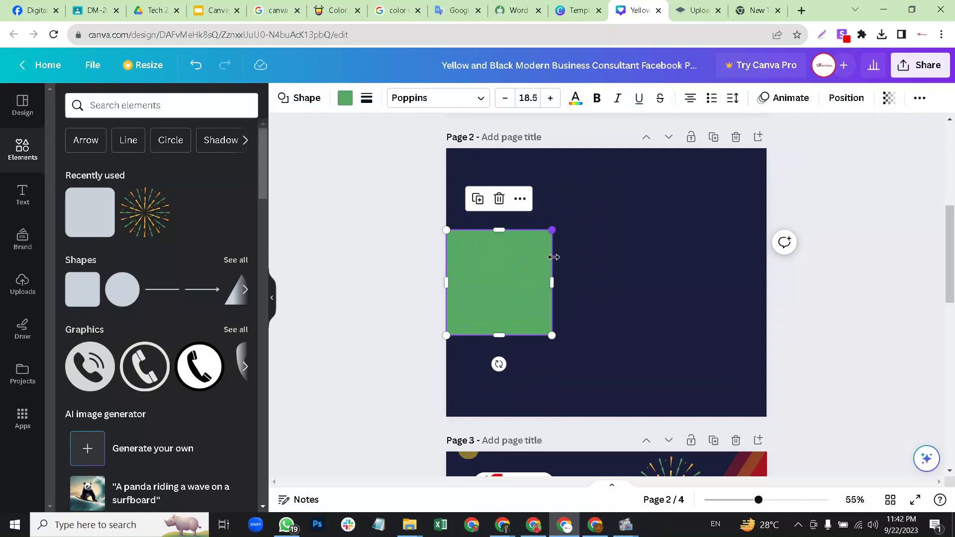
pyautogui.moveTo(551, 281); pyautogui.dragTo(573, 282)
pyautogui.click(622, 282)
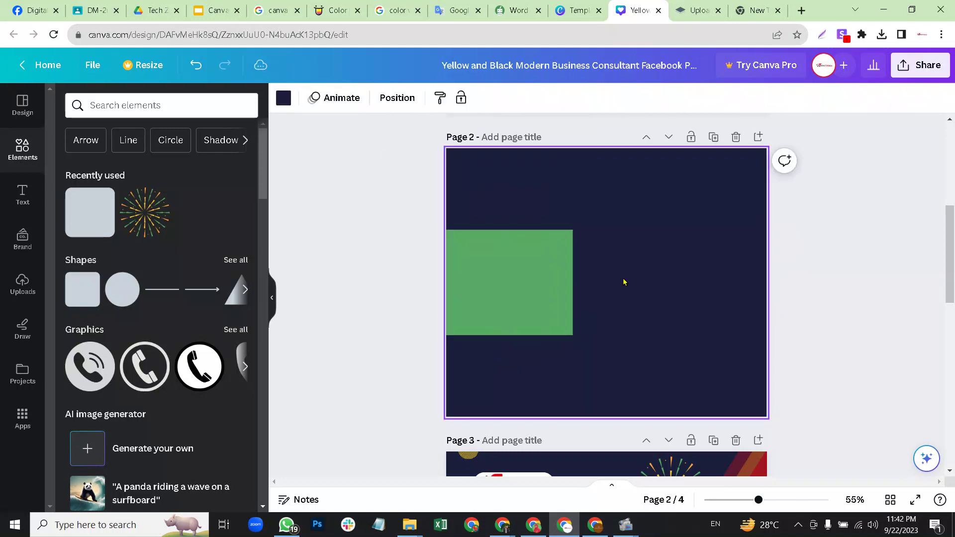
pyautogui.click(514, 284)
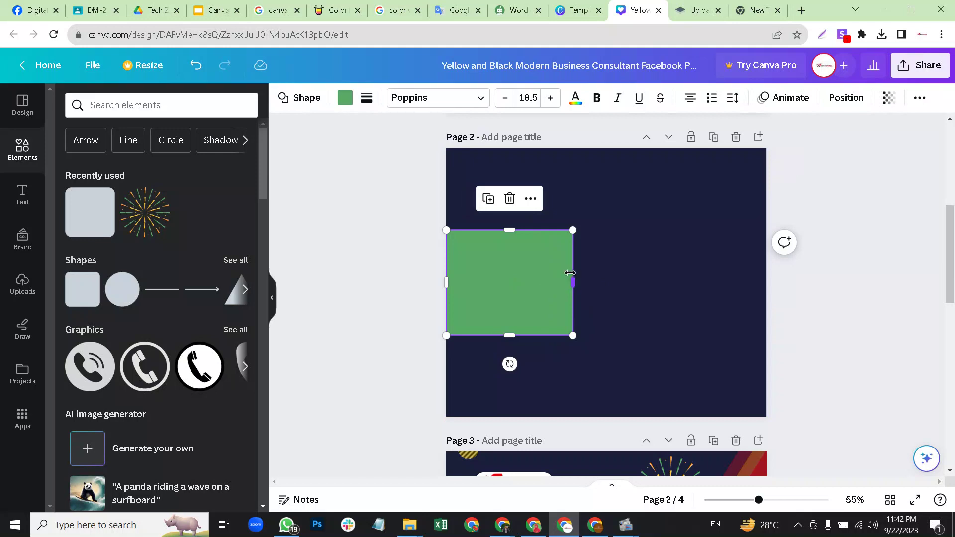
pyautogui.moveTo(573, 278); pyautogui.dragTo(569, 279)
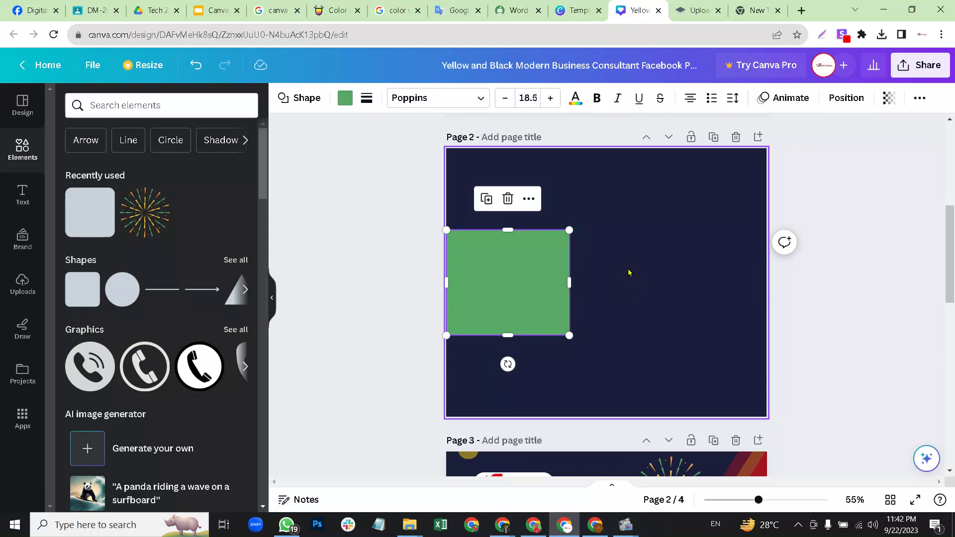
# Drop a second square on top of the green rectangle.
pyautogui.click(629, 273)
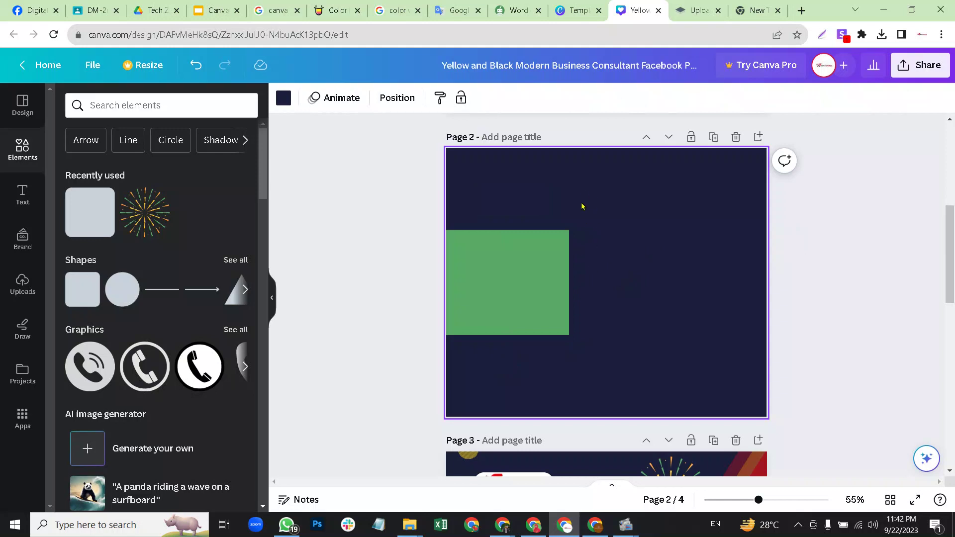
pyautogui.click(516, 265)
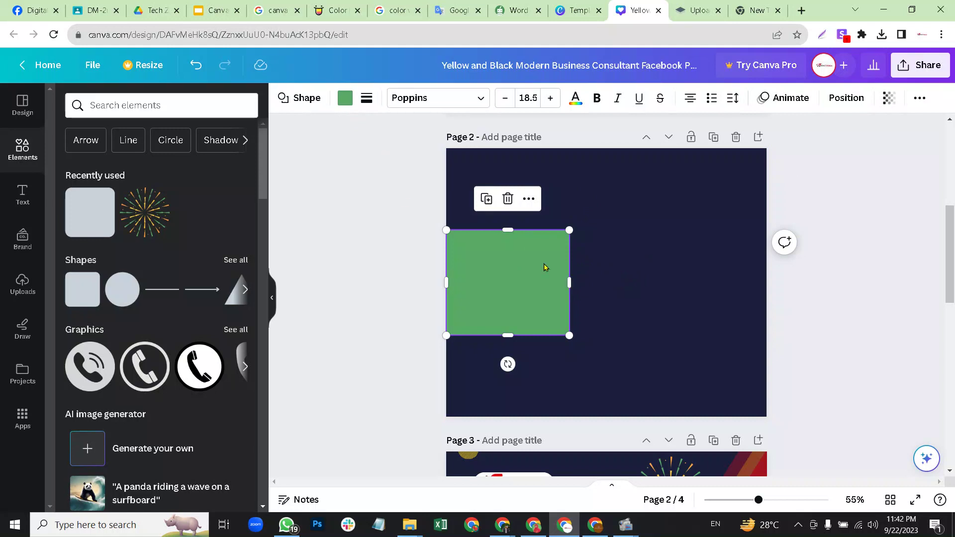
pyautogui.click(614, 194)
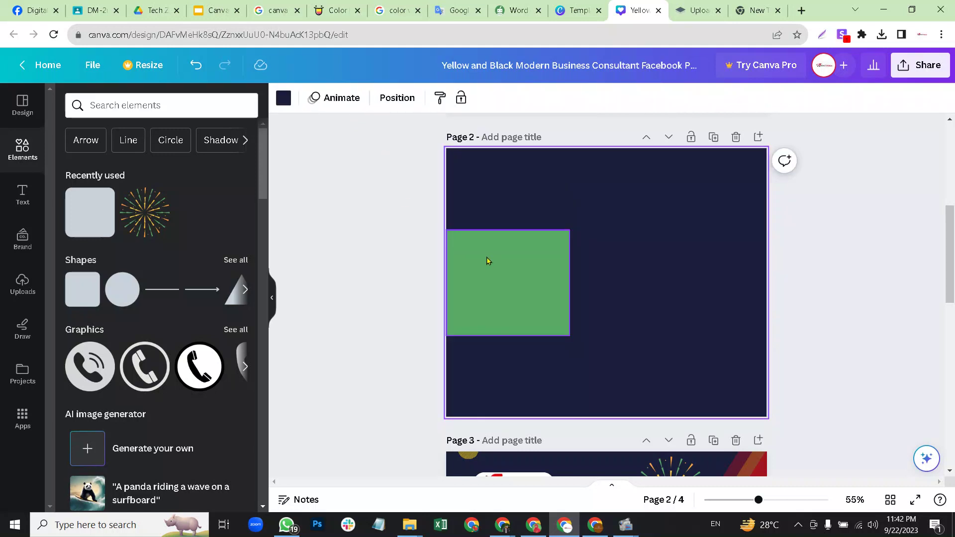
pyautogui.click(524, 262)
pyautogui.click(624, 259)
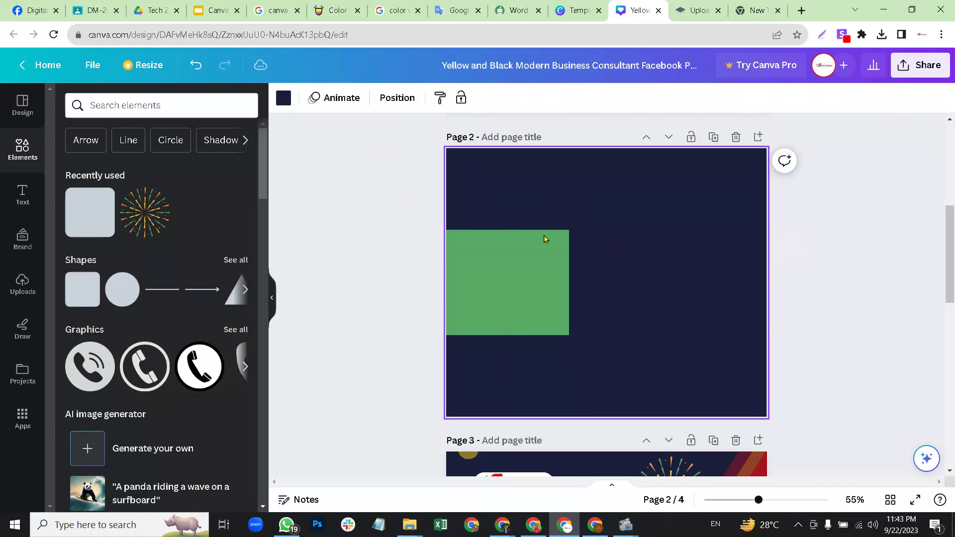
pyautogui.click(534, 261)
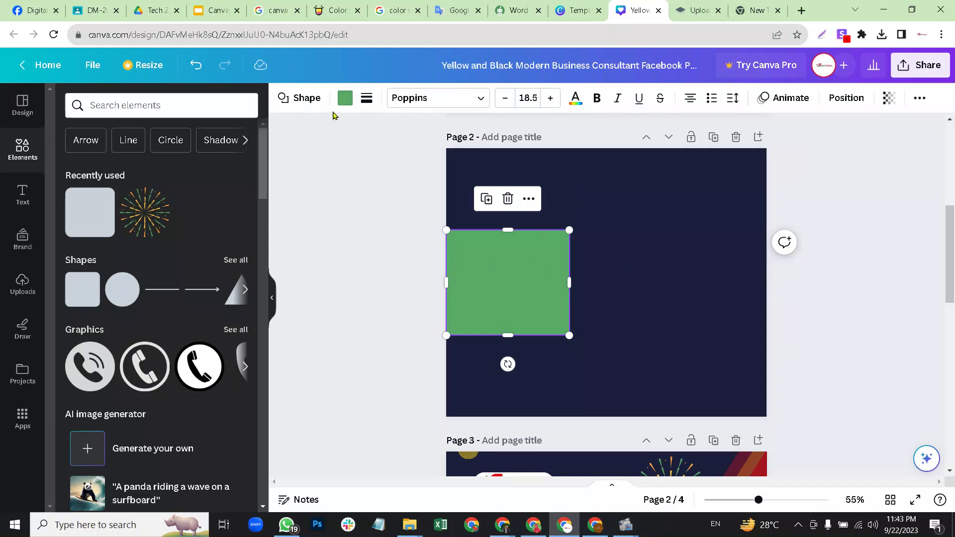
pyautogui.click(628, 279)
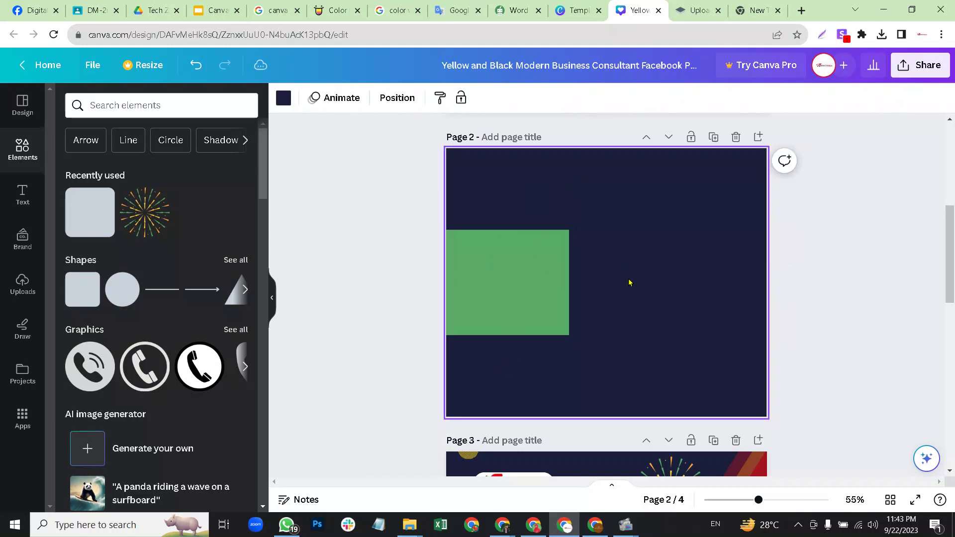
pyautogui.click(510, 262)
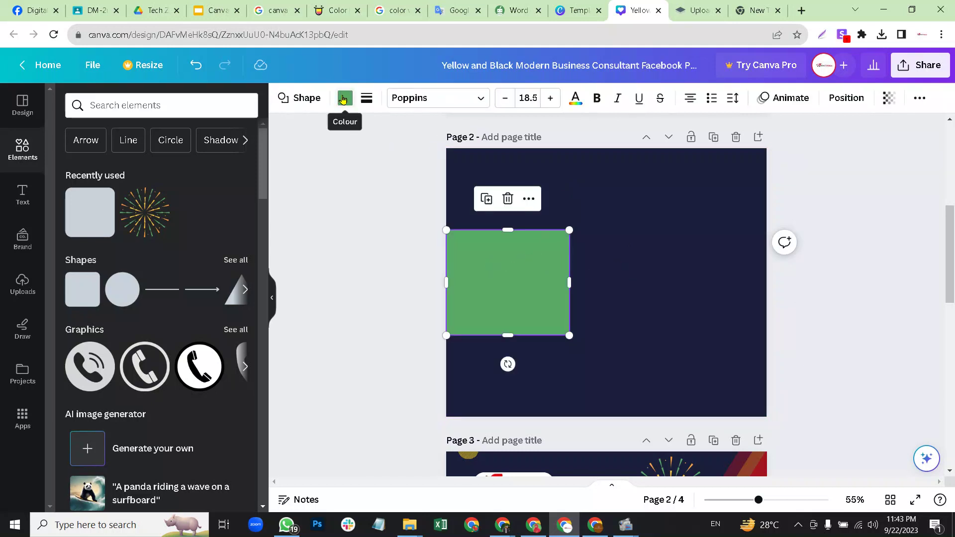
pyautogui.moveTo(74, 211); pyautogui.dragTo(499, 276)
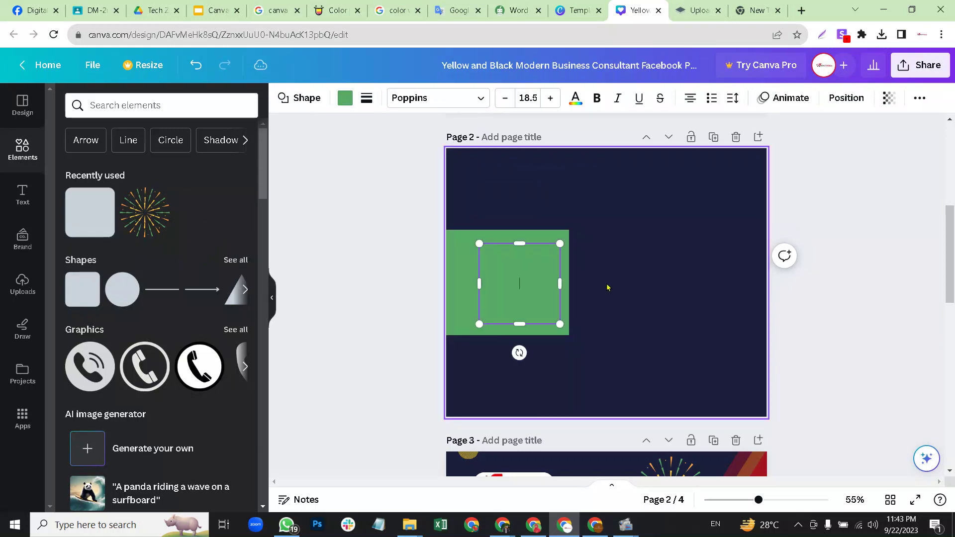
# Colour the new square dark green #214727 and resize it to fill the rectangle.
pyautogui.click(601, 290)
pyautogui.click(505, 286)
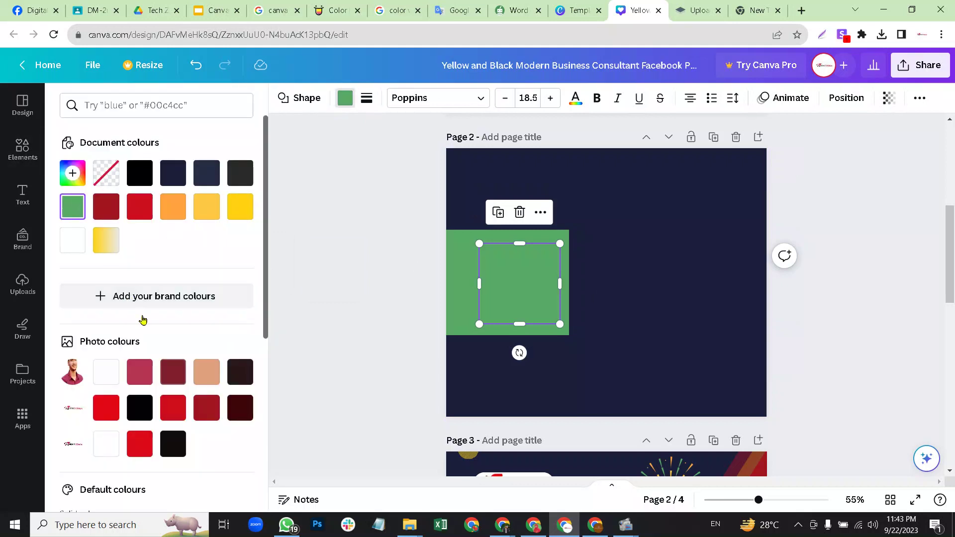
pyautogui.click(73, 174)
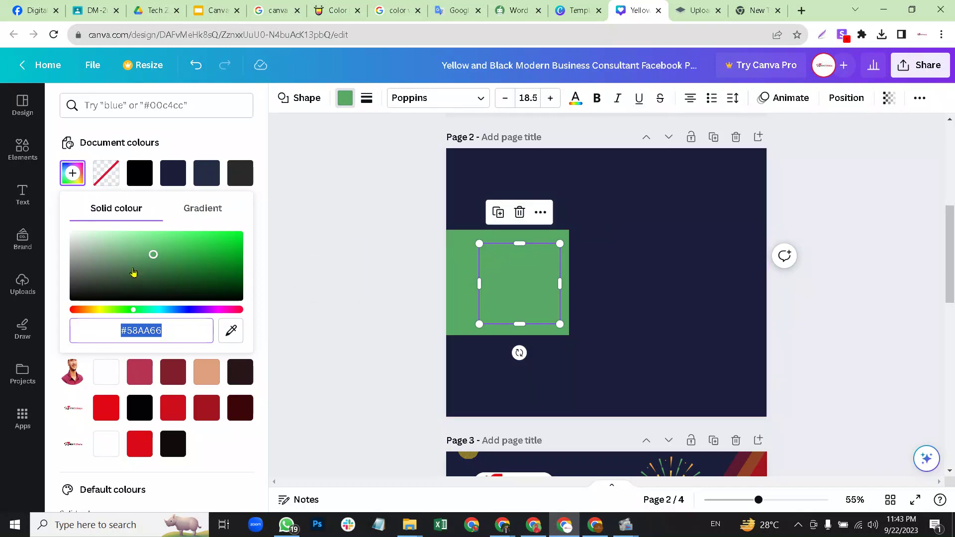
pyautogui.moveTo(153, 256); pyautogui.dragTo(159, 279)
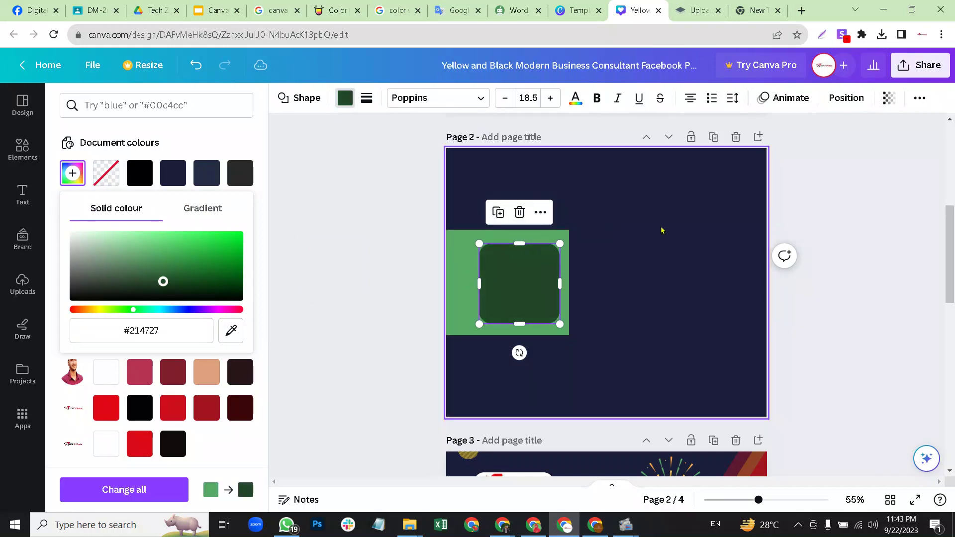
pyautogui.click(538, 284)
pyautogui.click(493, 271)
pyautogui.moveTo(479, 283); pyautogui.dragTo(454, 282)
pyautogui.moveTo(541, 274); pyautogui.dragTo(538, 261)
pyautogui.moveTo(507, 327); pyautogui.dragTo(508, 338)
# Darken the outer rectangle to near-black green #102213.
pyautogui.click(591, 277)
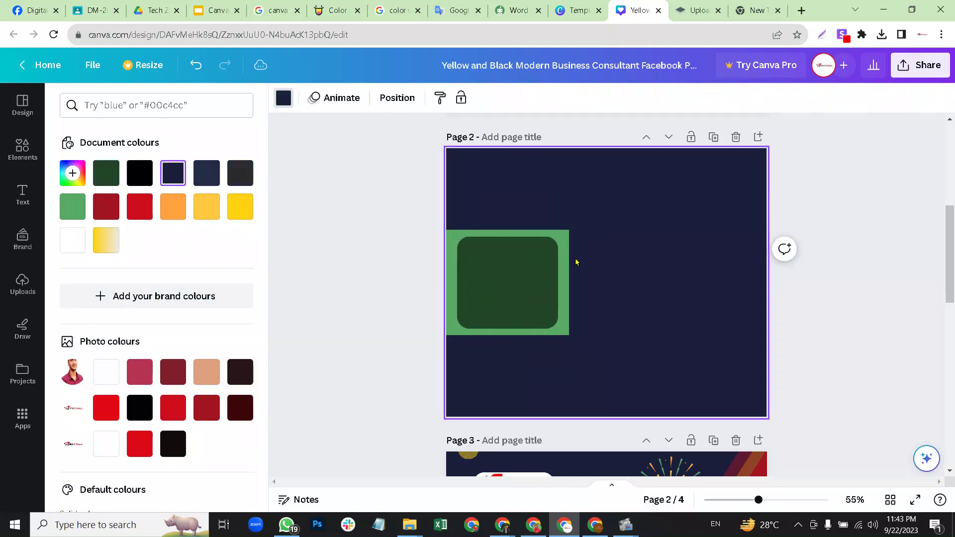
pyautogui.click(563, 235)
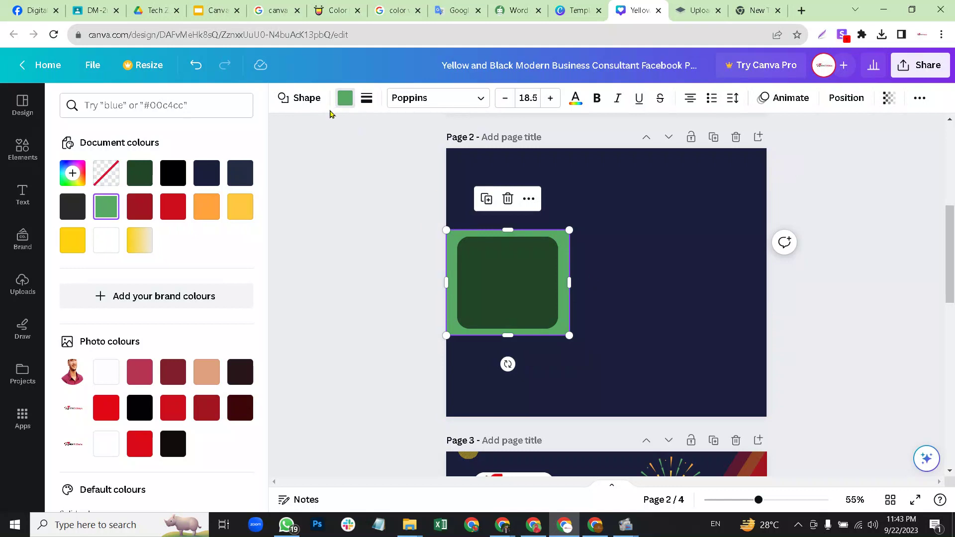
pyautogui.click(344, 100)
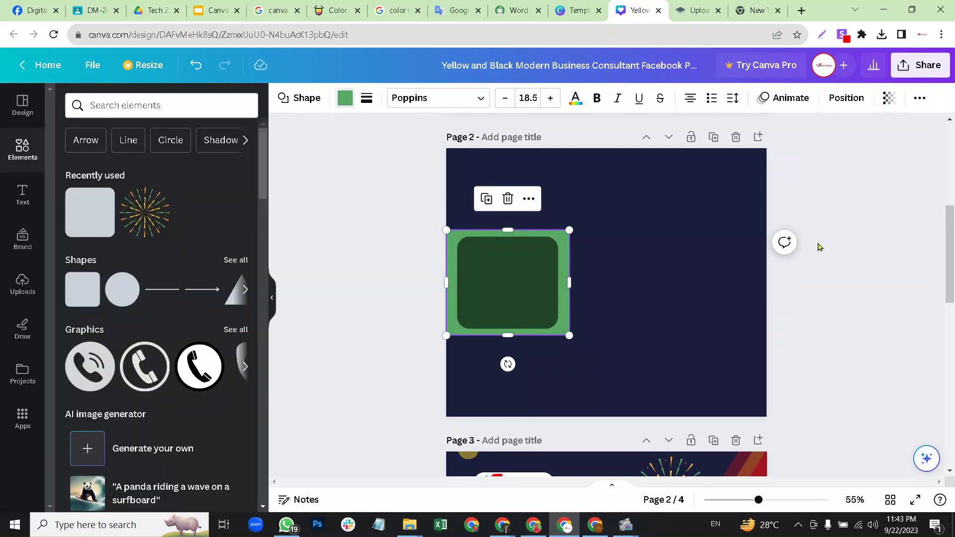
pyautogui.click(73, 173)
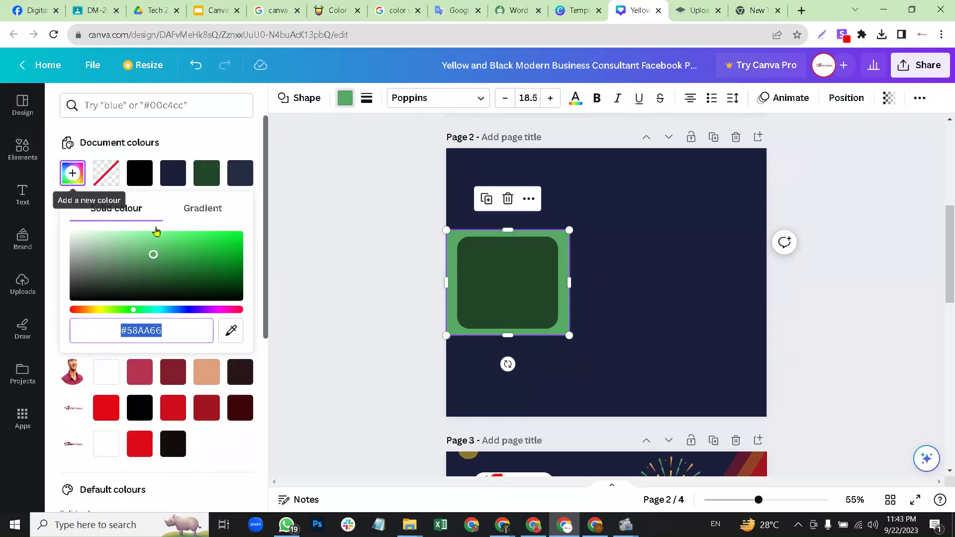
pyautogui.moveTo(153, 254); pyautogui.dragTo(164, 290)
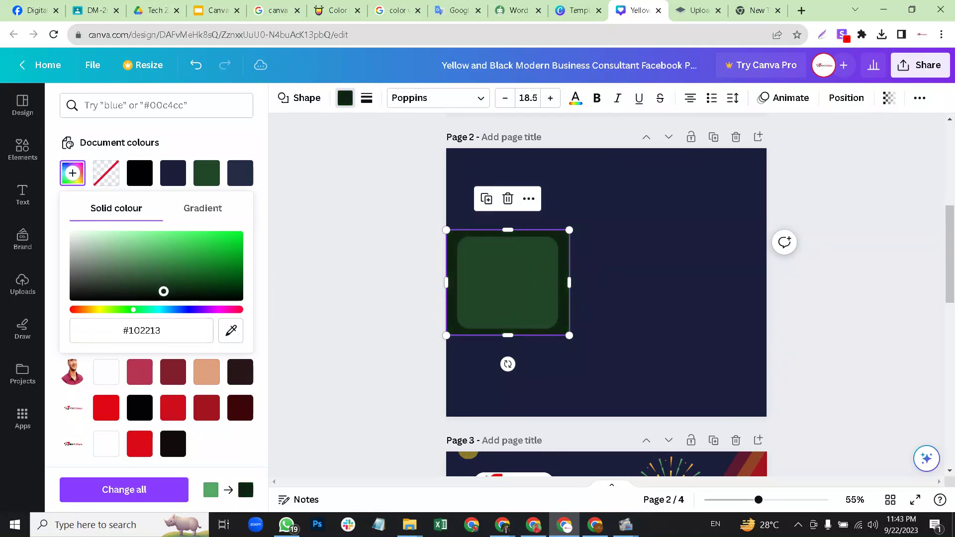
pyautogui.click(640, 239)
pyautogui.click(502, 273)
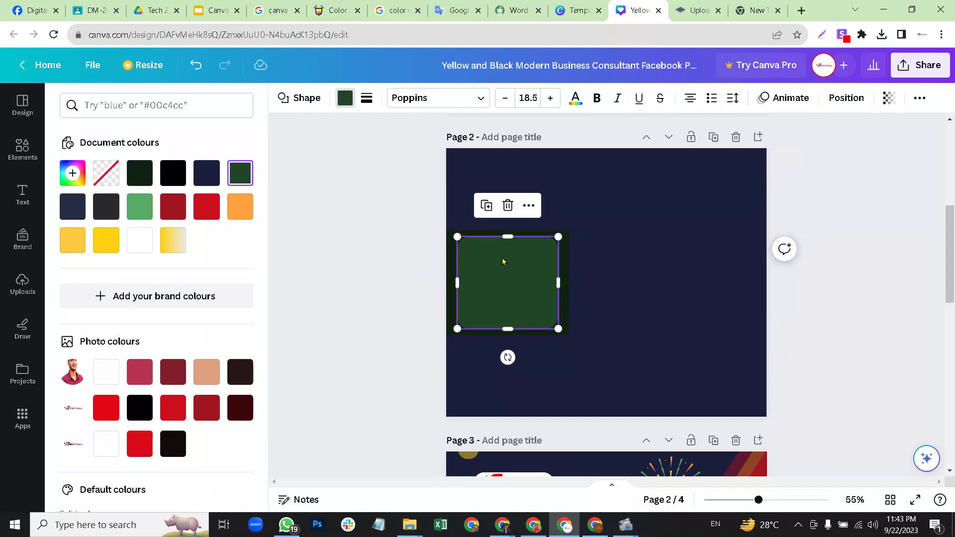
# Capture the inner square's border and corner-rounding settings in Lightshot, marked with red boxes and arrows.
pyautogui.click(367, 100)
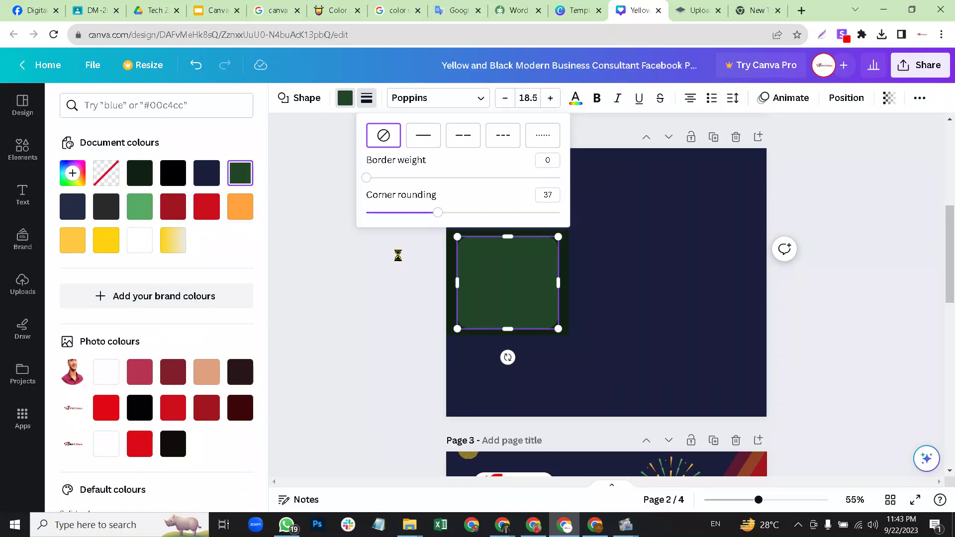
pyautogui.press('Print')
pyautogui.moveTo(267, 74); pyautogui.dragTo(645, 273)
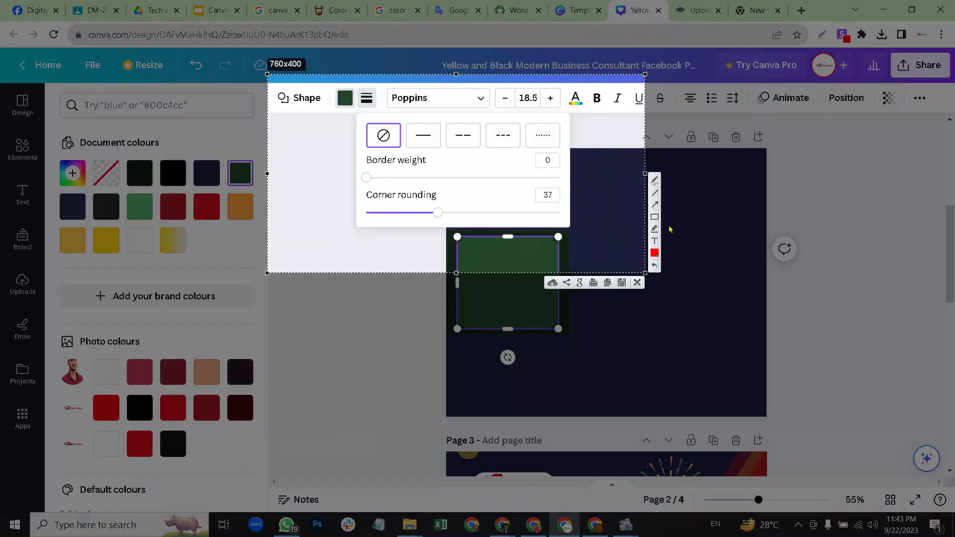
pyautogui.moveTo(347, 116)
pyautogui.mouseDown()
pyautogui.moveTo(505, 224)
pyautogui.moveTo(570, 230)
pyautogui.mouseUp()
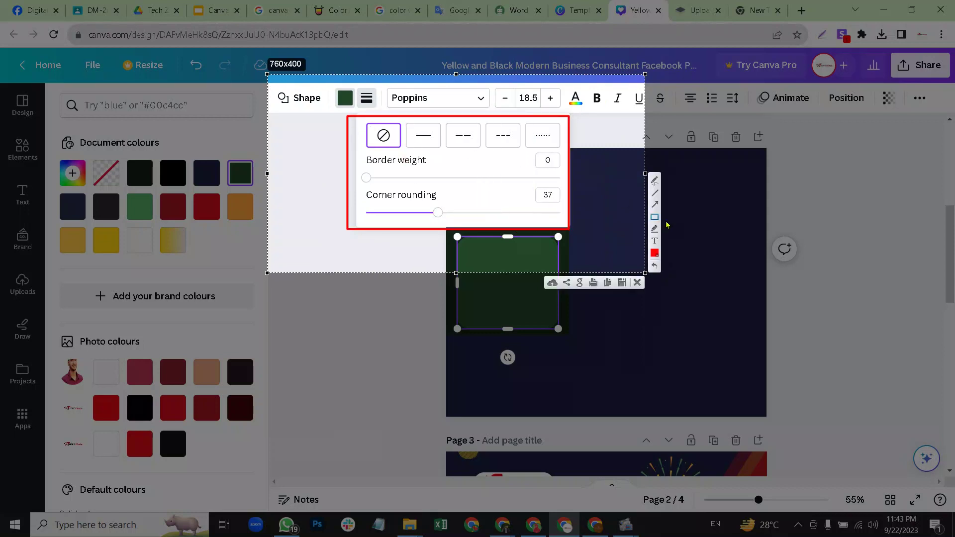
pyautogui.moveTo(371, 92); pyautogui.dragTo(394, 117)
pyautogui.moveTo(363, 125)
pyautogui.mouseDown()
pyautogui.moveTo(400, 152)
pyautogui.moveTo(378, 139)
pyautogui.moveTo(404, 121)
pyautogui.moveTo(425, 134)
pyautogui.moveTo(549, 135)
pyautogui.mouseUp()
pyautogui.click(519, 133)
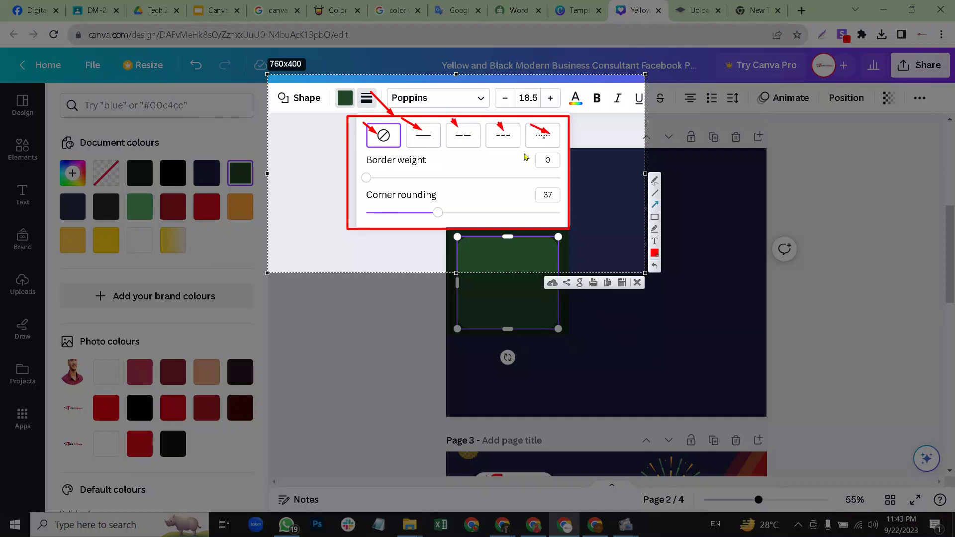
pyautogui.moveTo(351, 154)
pyautogui.mouseDown()
pyautogui.moveTo(443, 196)
pyautogui.moveTo(567, 190)
pyautogui.mouseUp()
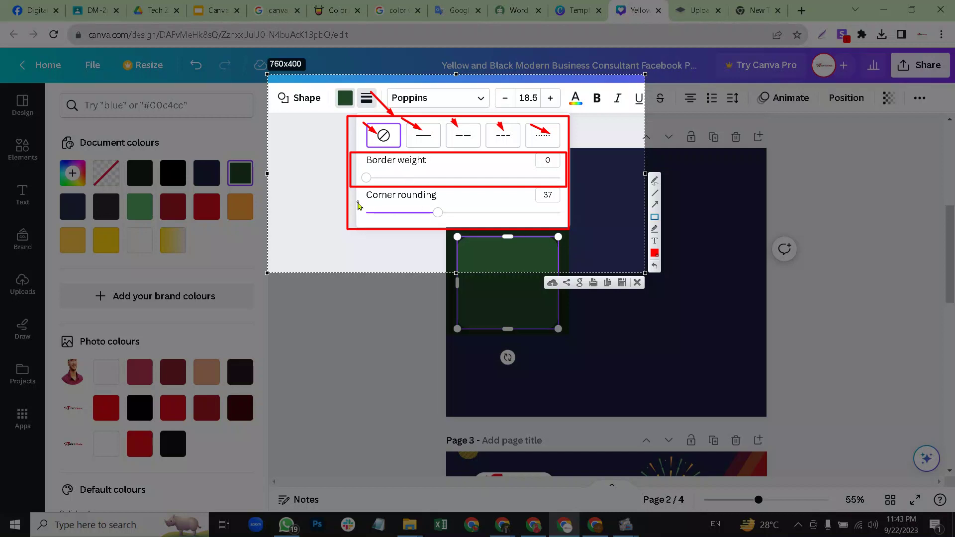
pyautogui.moveTo(354, 196)
pyautogui.mouseDown()
pyautogui.moveTo(478, 225)
pyautogui.moveTo(564, 226)
pyautogui.mouseUp()
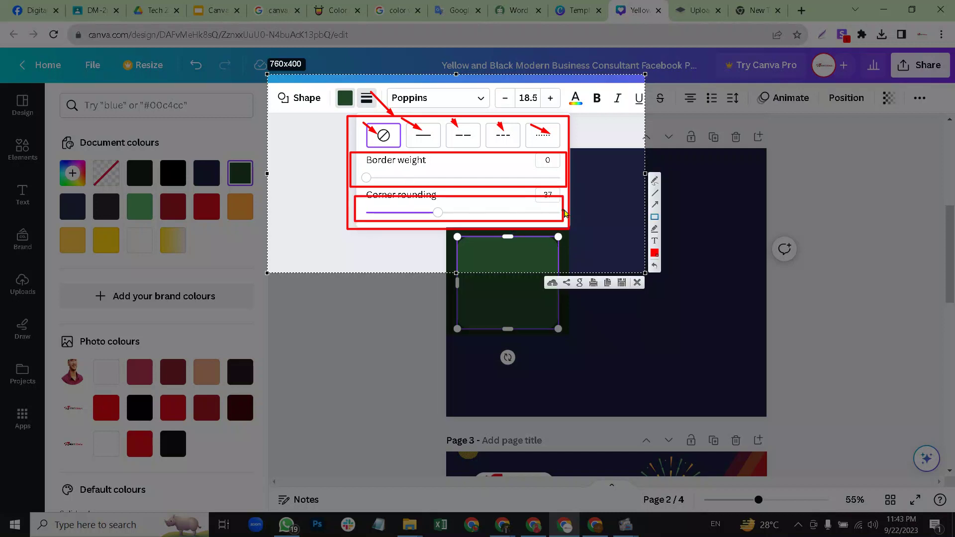
# Paste the annotated capture into the Facebook group chat and return to Canva.
pyautogui.click(607, 283)
pyautogui.click(19, 7)
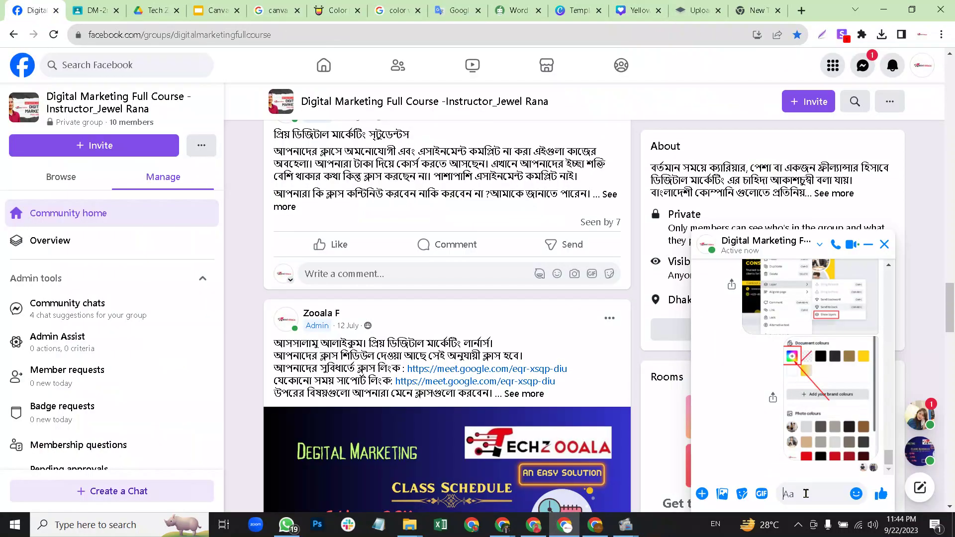
pyautogui.hotkey('ctrl', 'v')
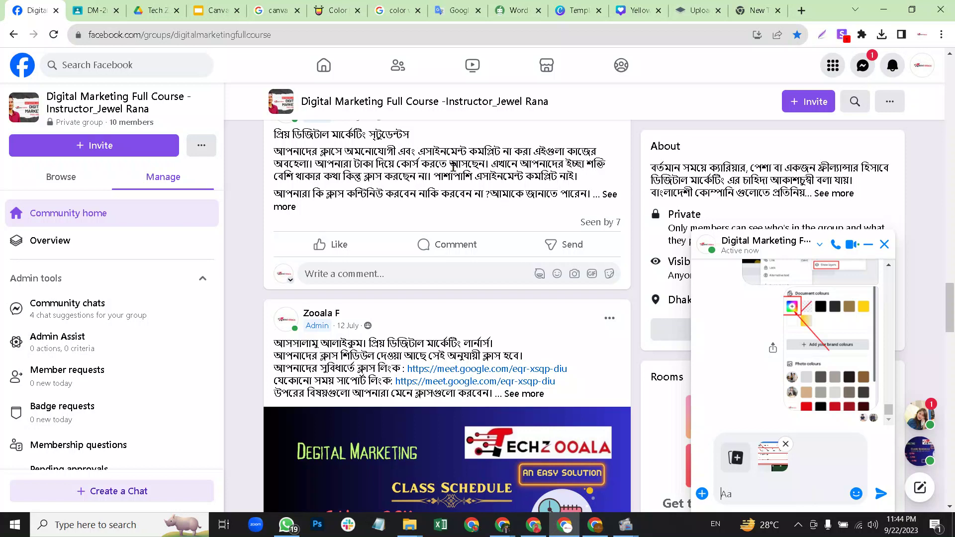
pyautogui.click(629, 7)
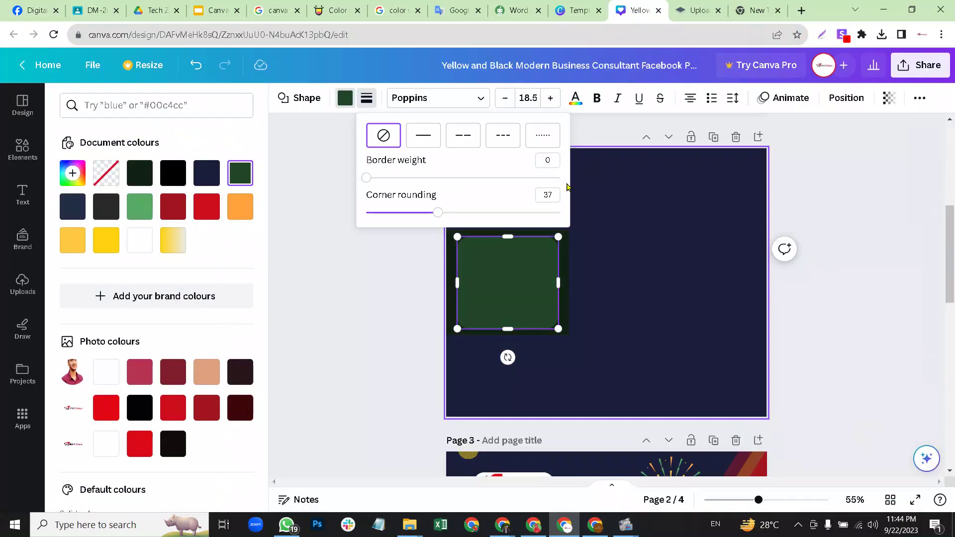
# Give the inner rounded square a solid border.
pyautogui.click(424, 138)
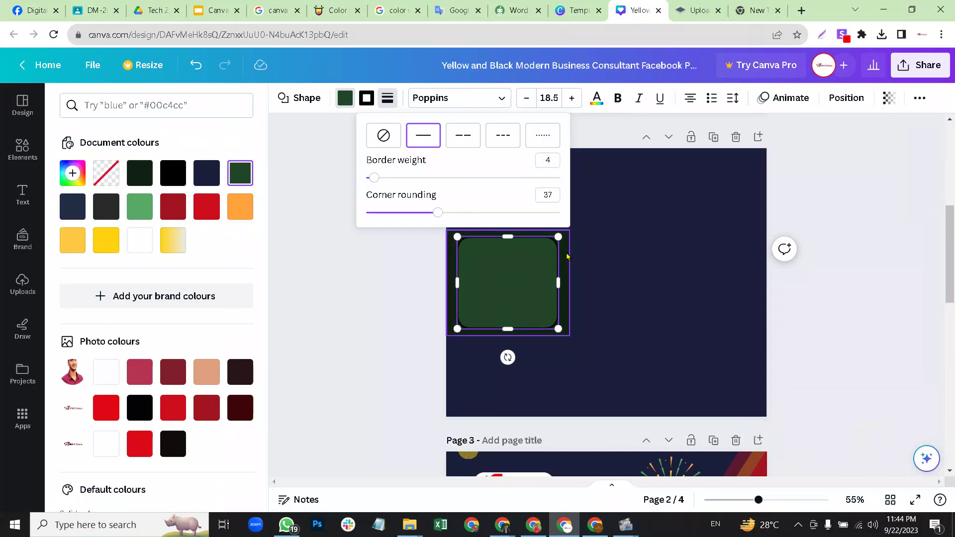
pyautogui.click(611, 259)
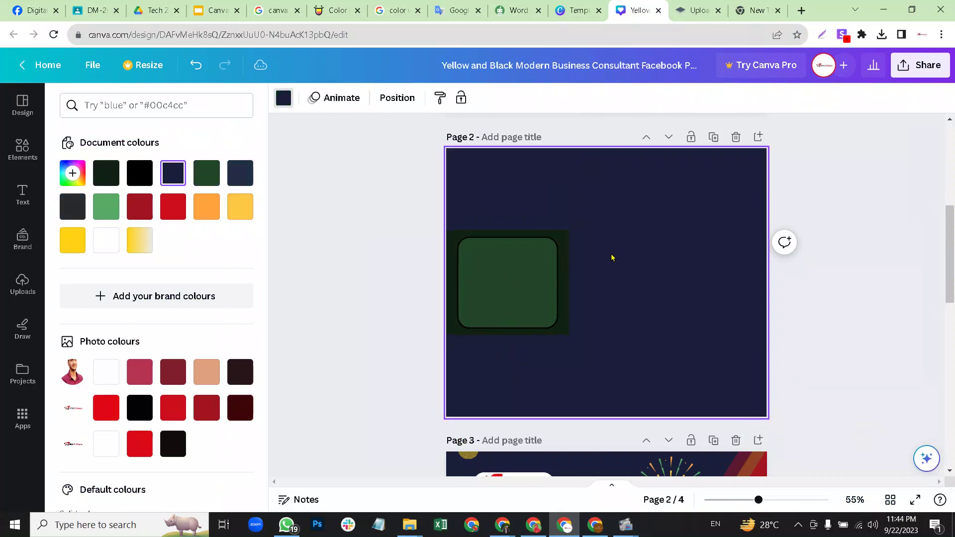
pyautogui.click(562, 237)
pyautogui.click(584, 249)
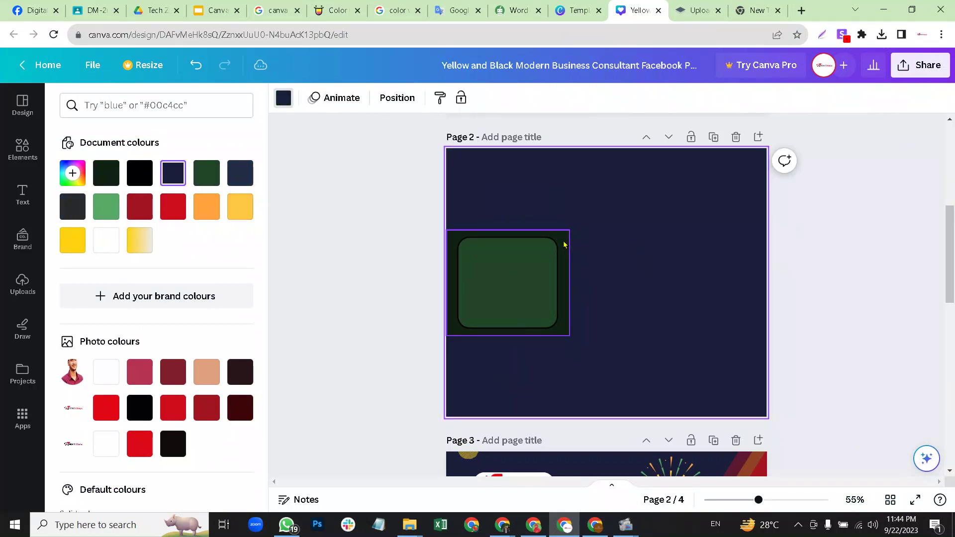
pyautogui.click(515, 263)
pyautogui.press('Escape')
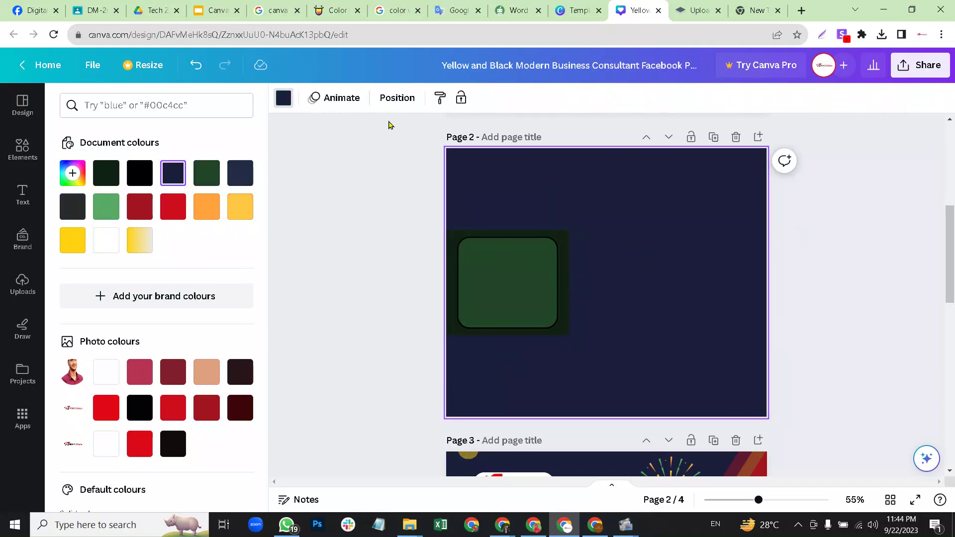
pyautogui.click(486, 255)
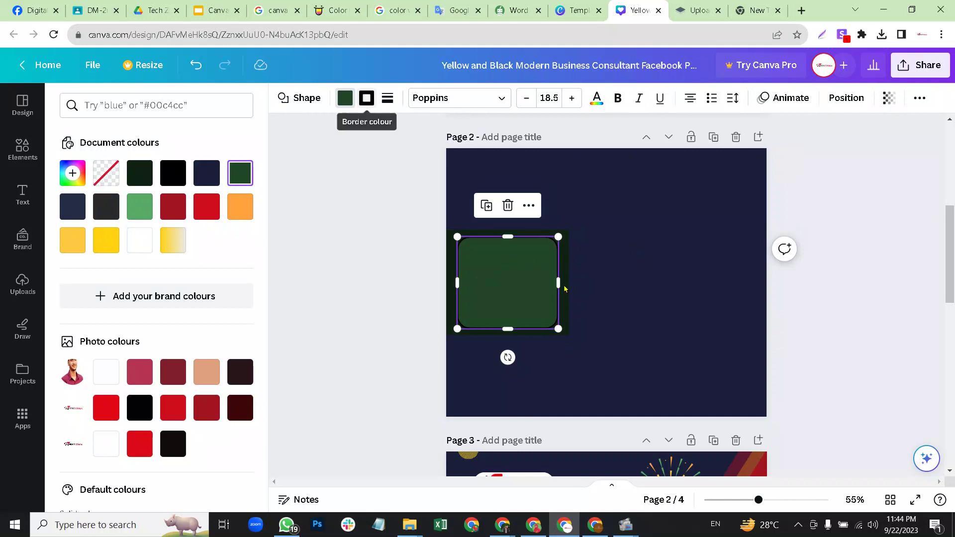
pyautogui.click(636, 267)
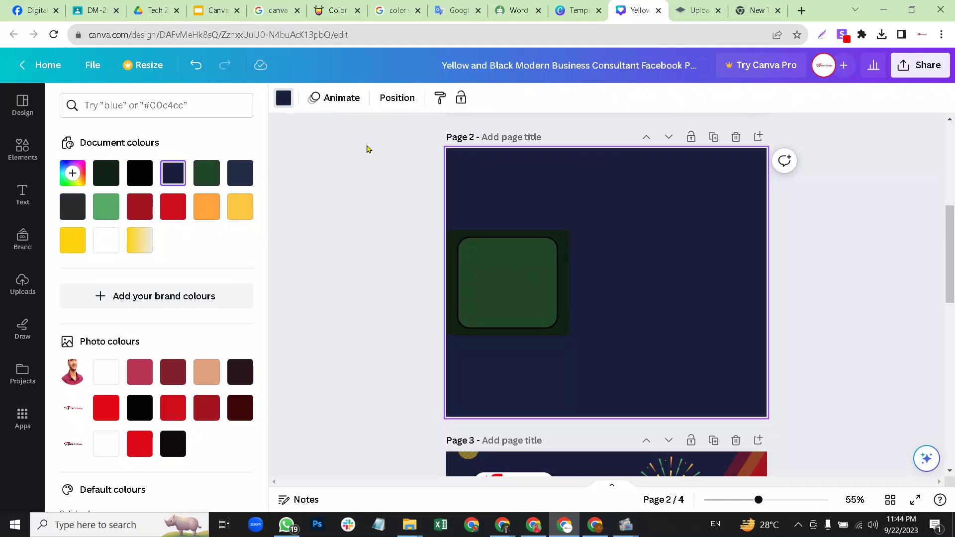
pyautogui.click(504, 270)
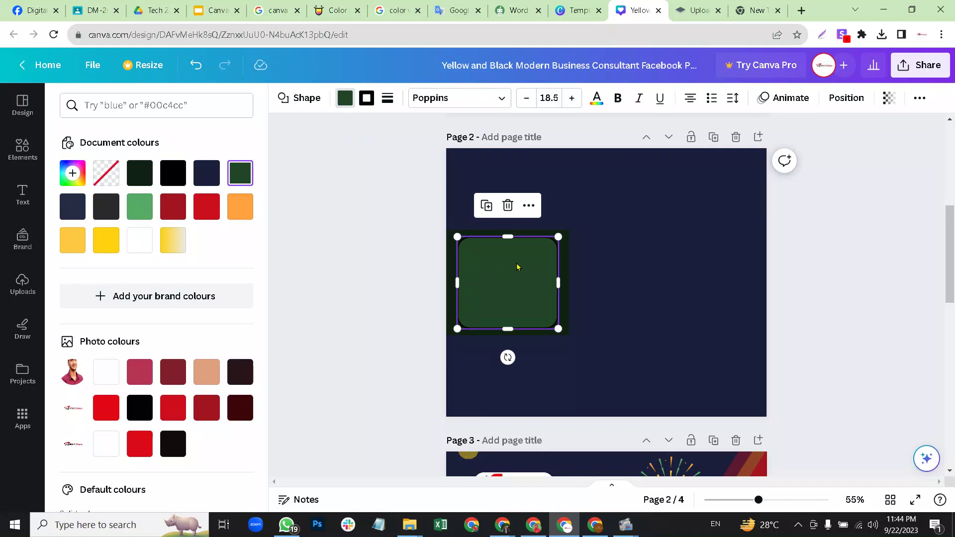
# Lighten the outer square's fill to a brighter green.
pyautogui.click(565, 237)
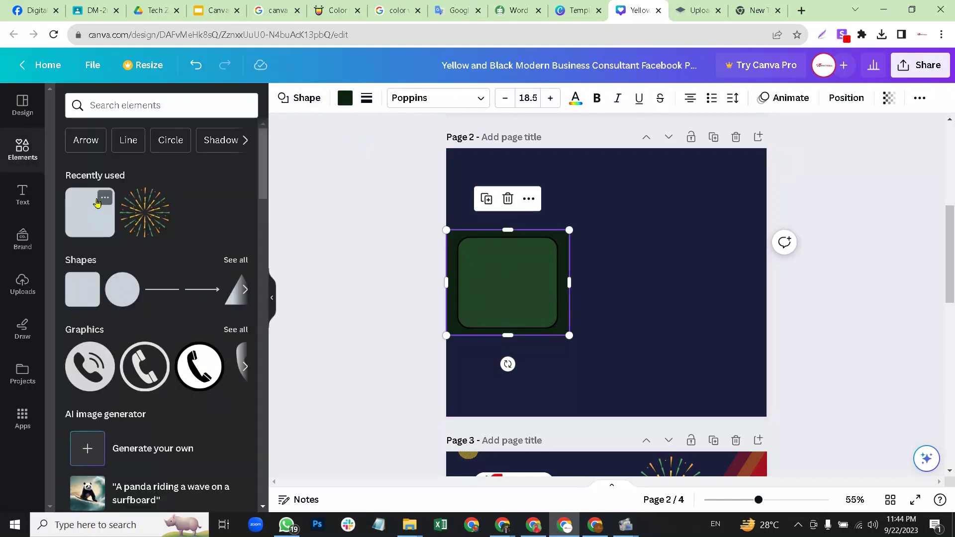
pyautogui.click(344, 99)
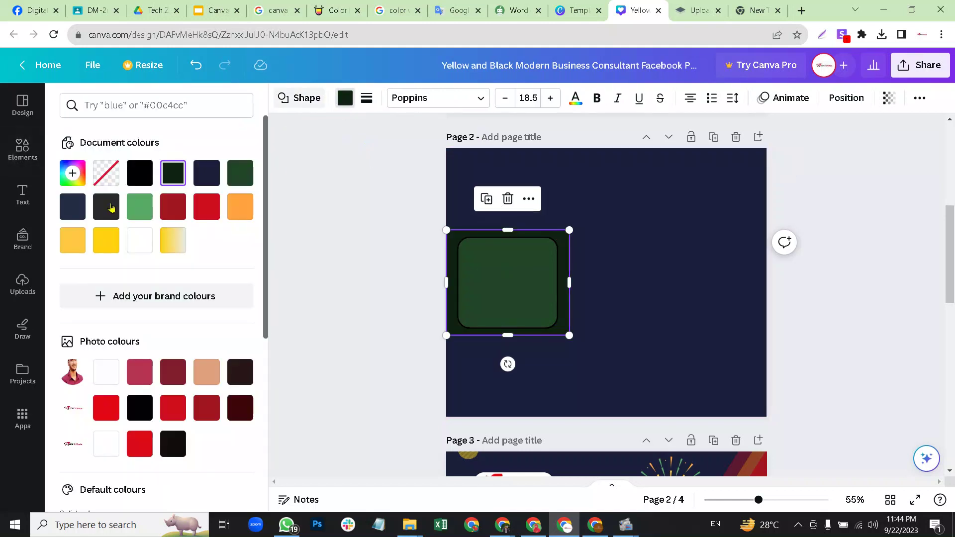
pyautogui.click(73, 173)
pyautogui.moveTo(161, 292); pyautogui.dragTo(208, 263)
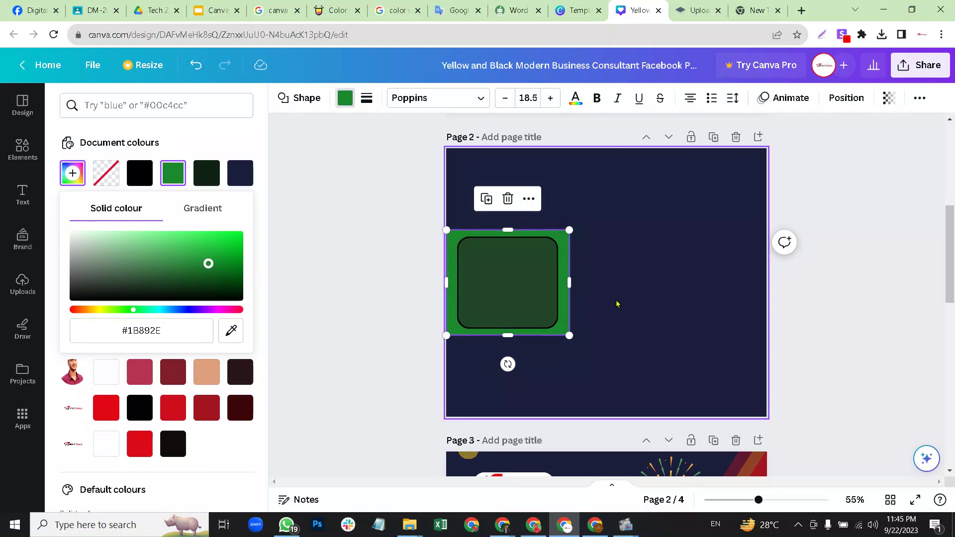
pyautogui.click(465, 266)
# Set the inner square's border to a custom green from pasted #1B892E, finishing at #46EB62.
pyautogui.click(470, 255)
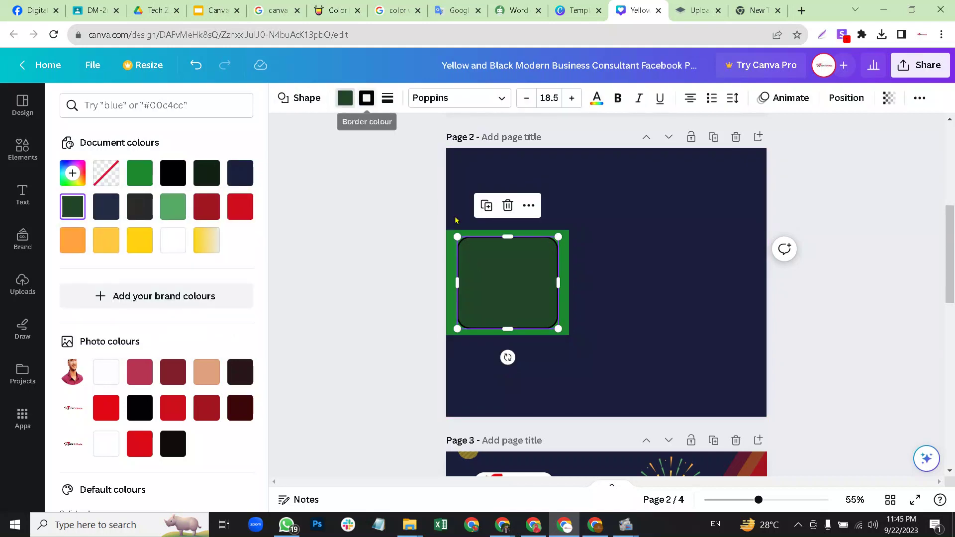
pyautogui.click(374, 102)
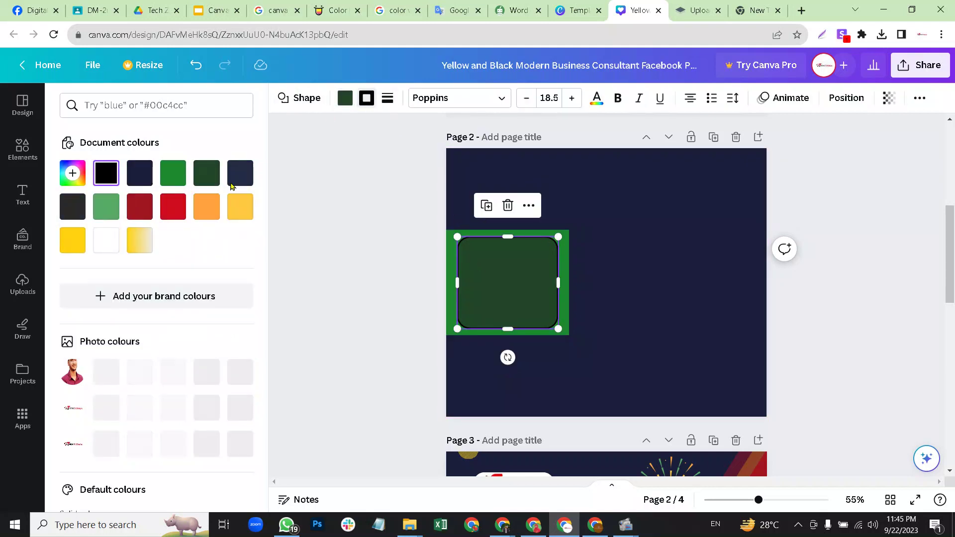
pyautogui.click(106, 243)
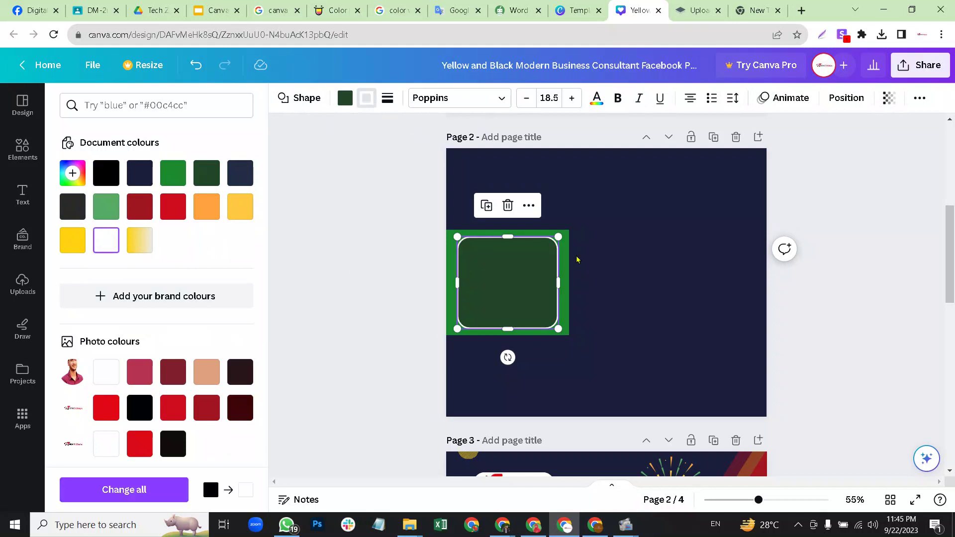
pyautogui.click(76, 178)
pyautogui.hotkey('ctrl', 'a')
pyautogui.write('#1B892E')
pyautogui.press('Return')
pyautogui.click(77, 178)
pyautogui.moveTo(209, 263); pyautogui.dragTo(190, 234)
pyautogui.click(673, 294)
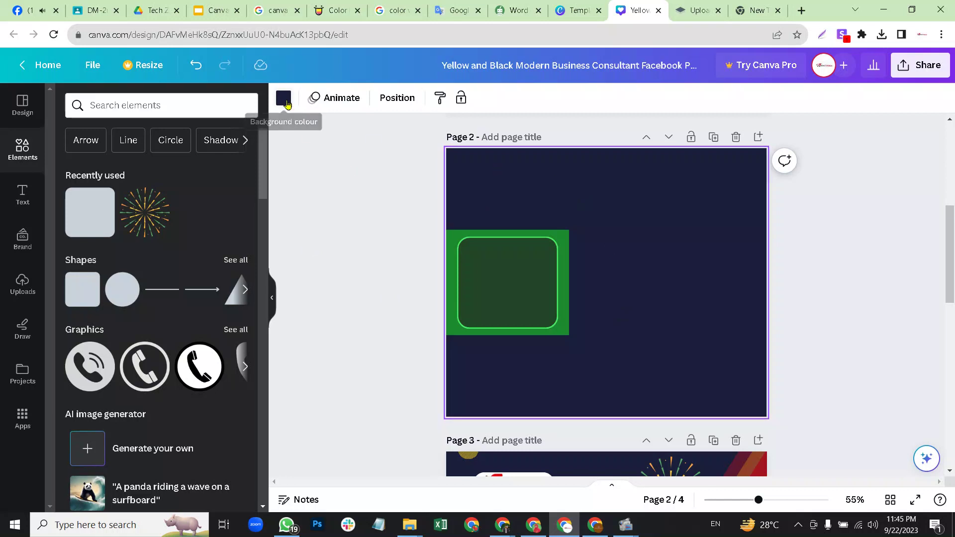
# Set page 2's background to #46ed63, then tune it to a deep teal green like #25926B.
pyautogui.click(283, 99)
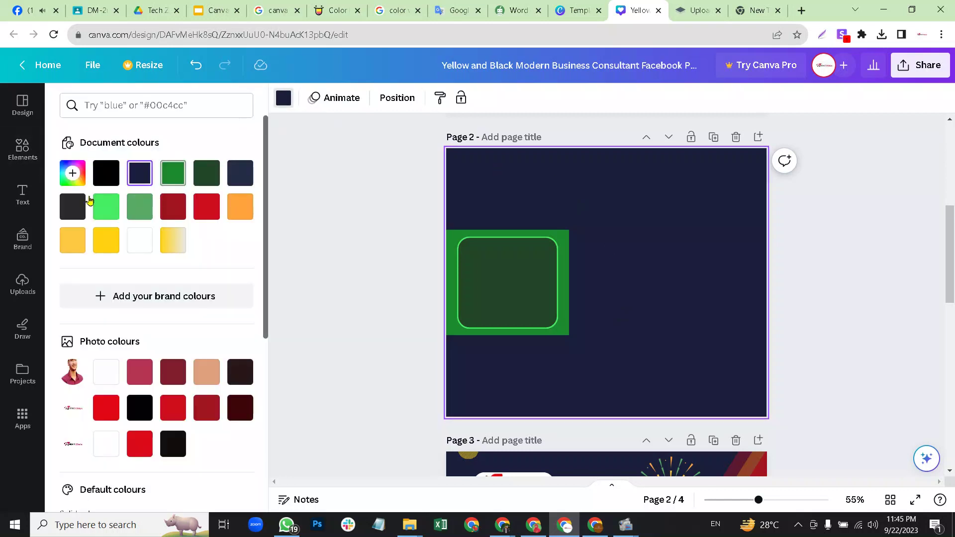
pyautogui.click(109, 213)
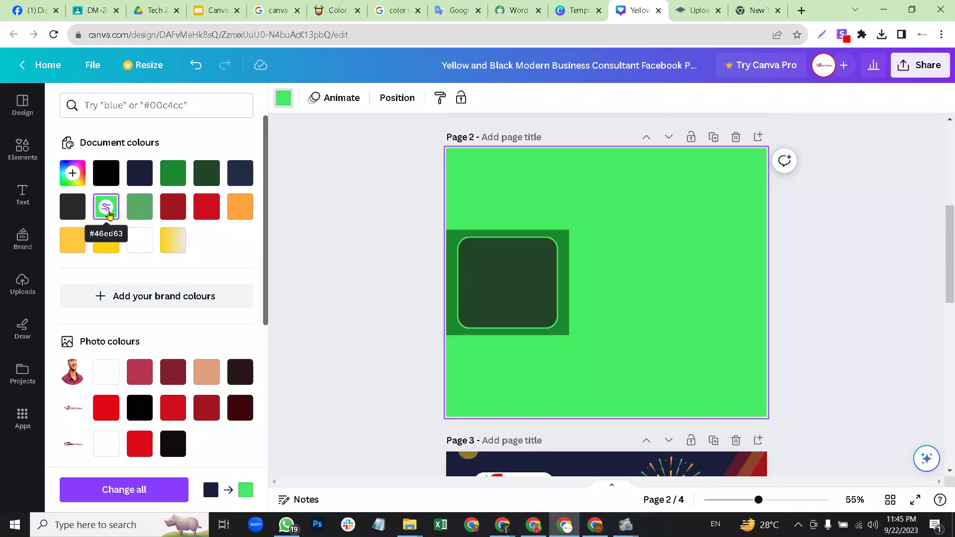
pyautogui.click(107, 208)
pyautogui.click(192, 237)
pyautogui.moveTo(139, 259); pyautogui.dragTo(199, 261)
pyautogui.moveTo(133, 309); pyautogui.dragTo(140, 311)
pyautogui.moveTo(145, 310); pyautogui.dragTo(146, 310)
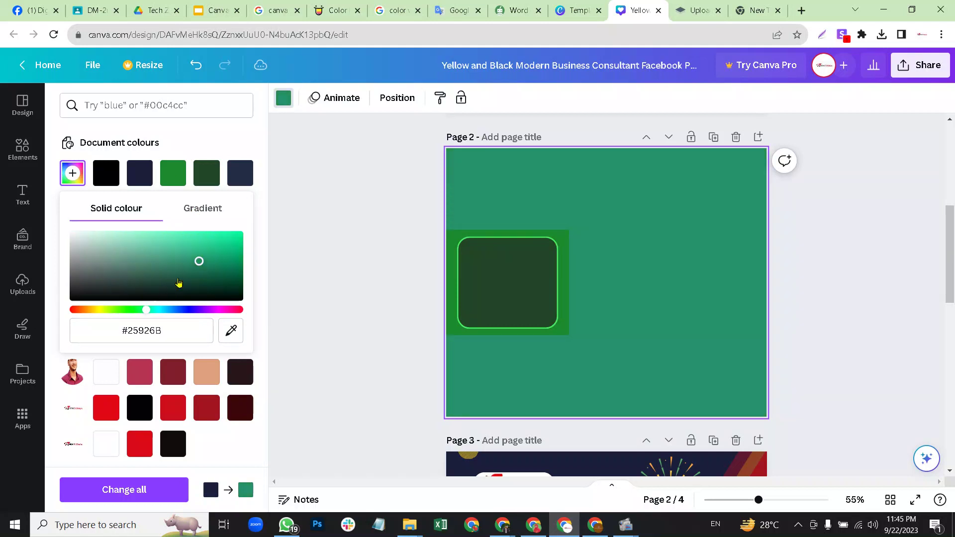
pyautogui.moveTo(199, 261); pyautogui.dragTo(218, 267)
pyautogui.click(865, 305)
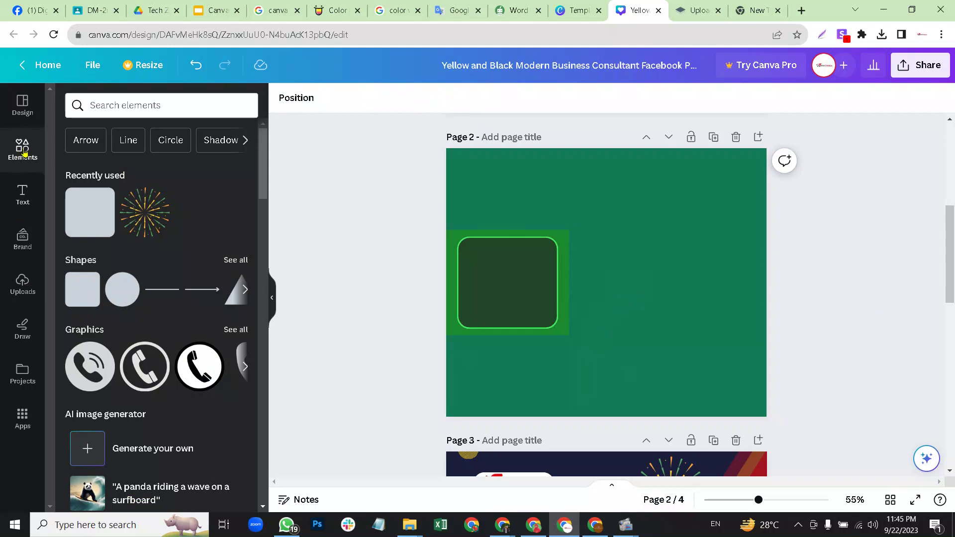
# Add the recent square inside the frame, fill it black and resize it into a 297×80 top bar.
pyautogui.moveTo(87, 216); pyautogui.dragTo(482, 271)
pyautogui.moveTo(497, 326); pyautogui.dragTo(505, 269)
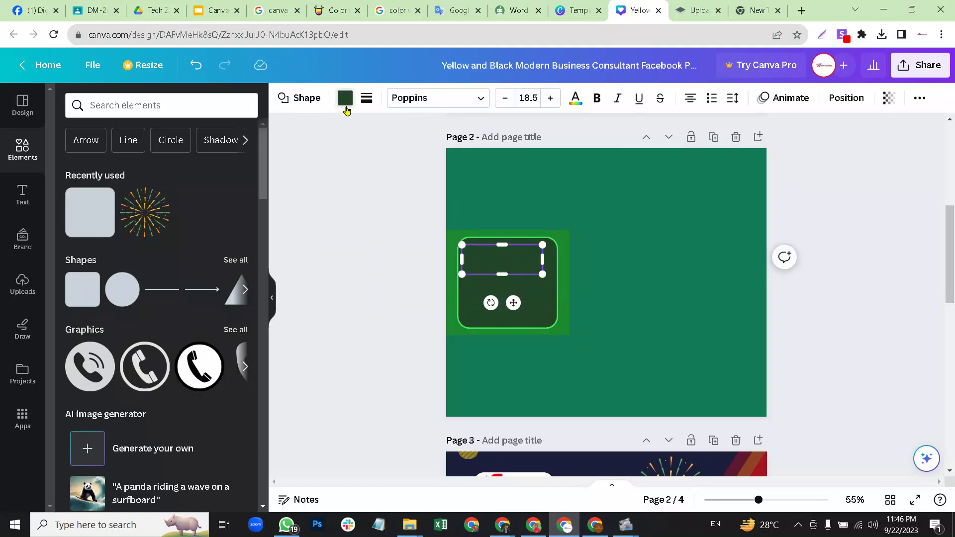
pyautogui.click(345, 97)
pyautogui.click(140, 172)
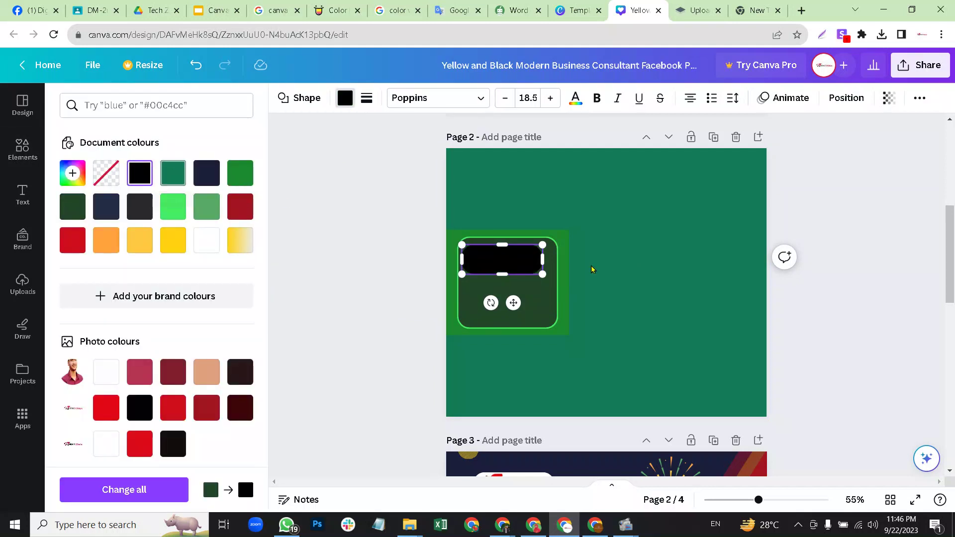
pyautogui.click(619, 277)
pyautogui.click(507, 258)
pyautogui.moveTo(507, 258); pyautogui.dragTo(503, 247)
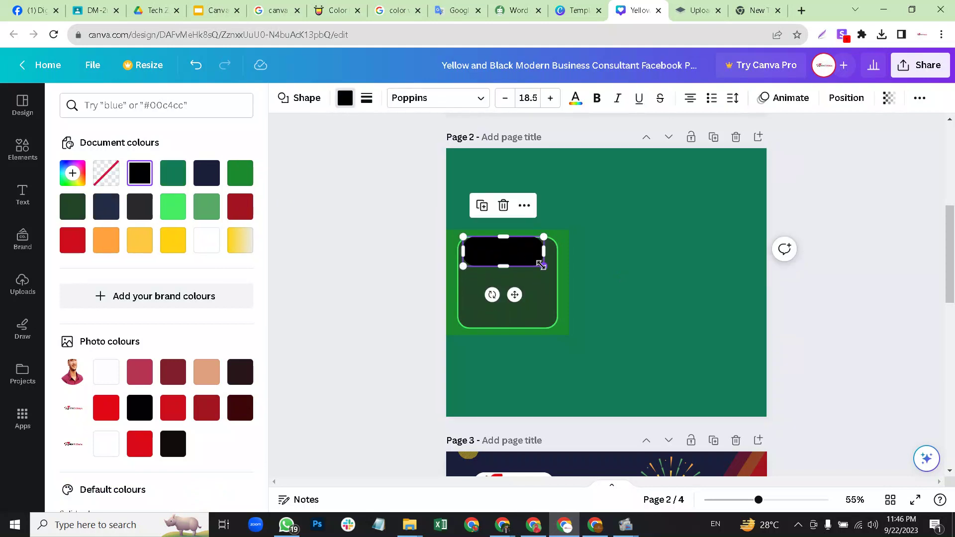
pyautogui.moveTo(543, 266); pyautogui.dragTo(558, 269)
pyautogui.moveTo(463, 270); pyautogui.dragTo(508, 263)
pyautogui.click(599, 270)
pyautogui.click(510, 266)
pyautogui.click(668, 271)
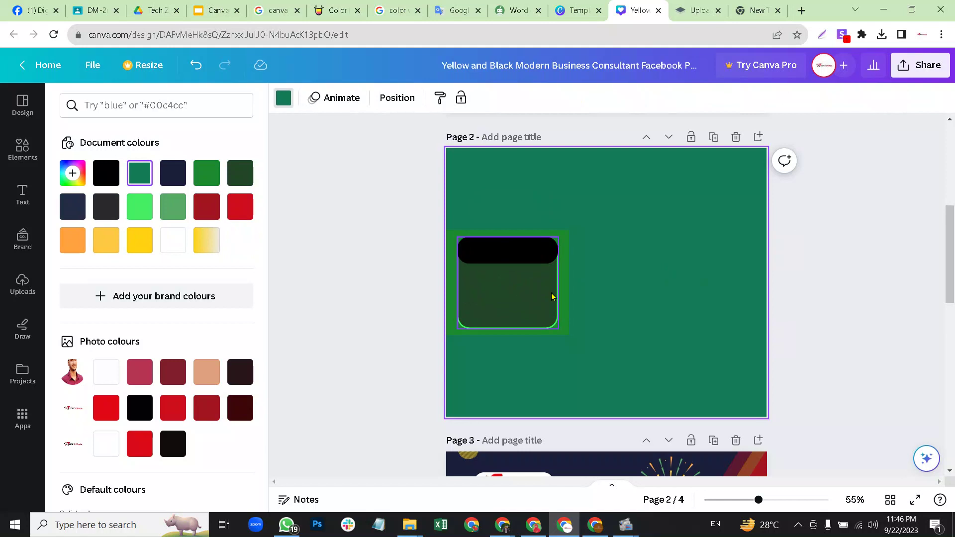
# Fill the top bar with the bright green document colour.
pyautogui.click(525, 248)
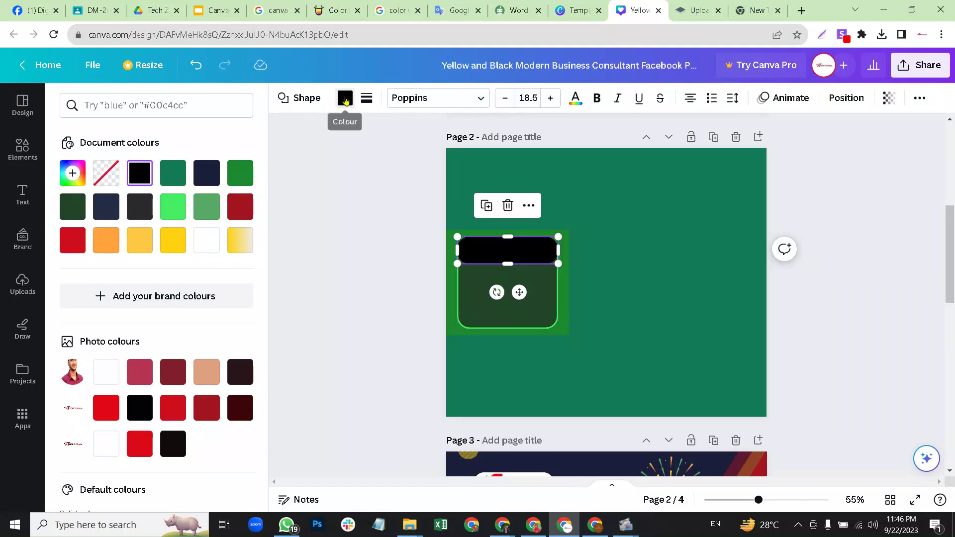
pyautogui.click(345, 99)
pyautogui.click(345, 99)
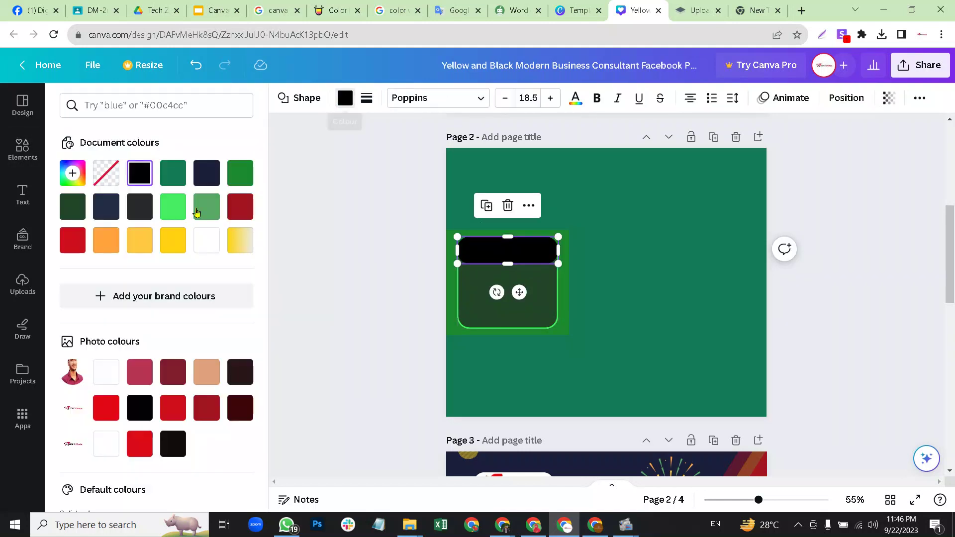
pyautogui.click(173, 206)
pyautogui.click(647, 282)
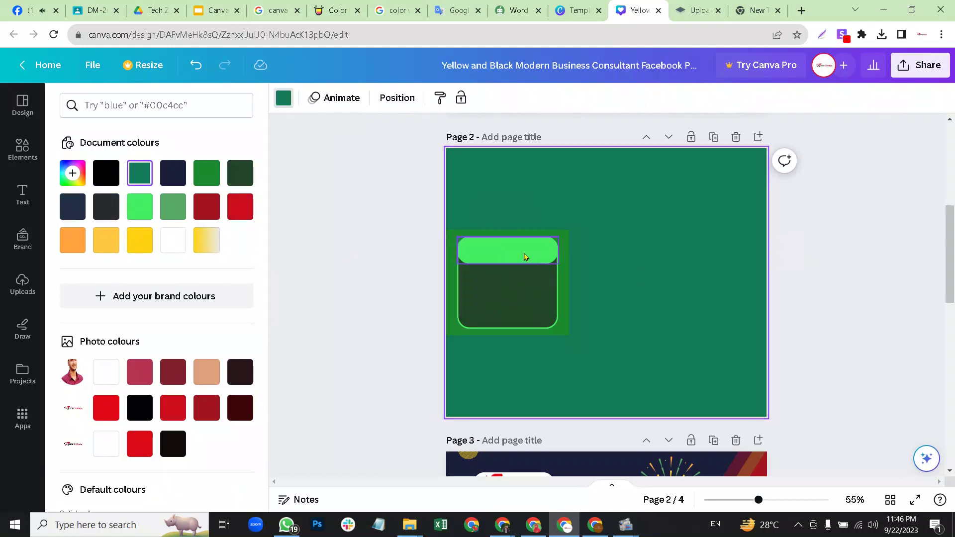
# Move the green bar copy along the bottom of the inner square.
pyautogui.click(496, 258)
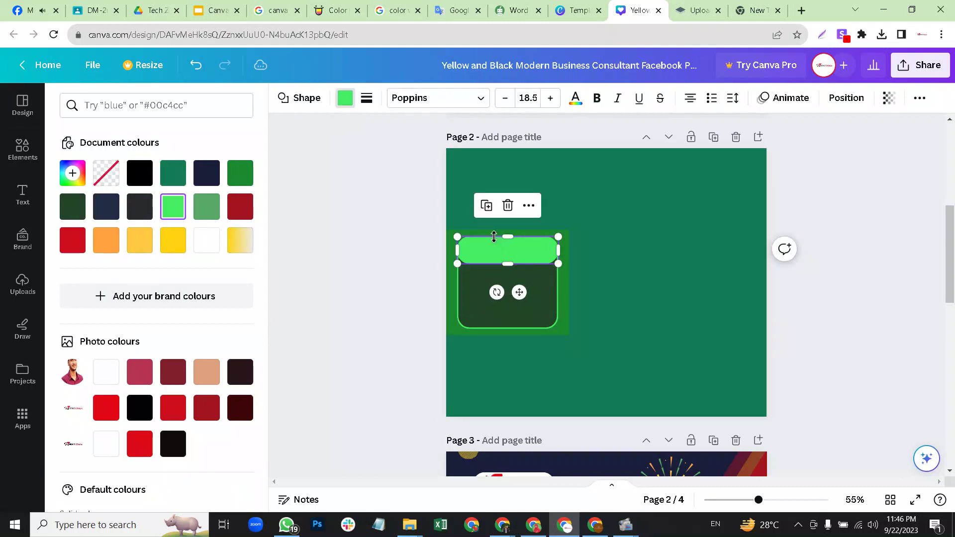
pyautogui.moveTo(517, 250); pyautogui.dragTo(514, 311)
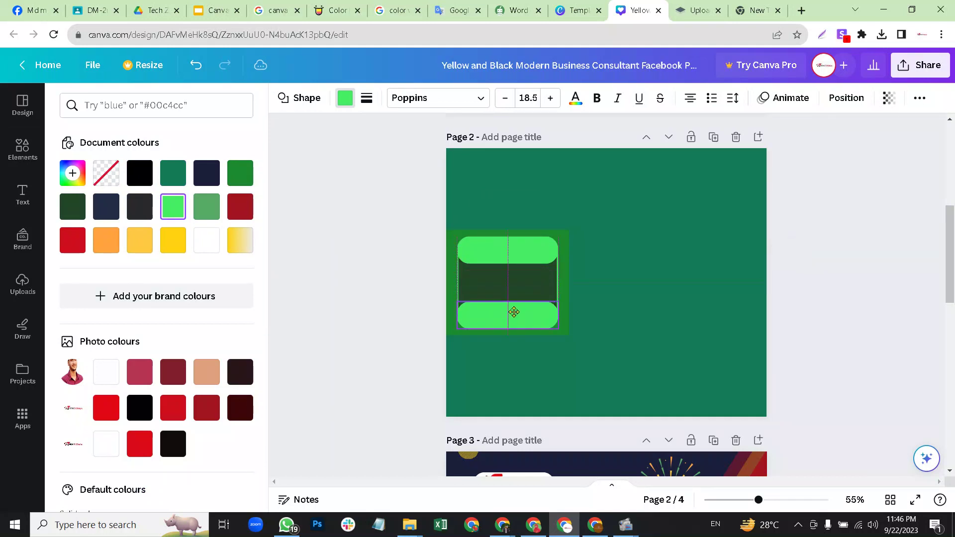
pyautogui.click(640, 293)
pyautogui.moveTo(756, 501); pyautogui.dragTo(779, 504)
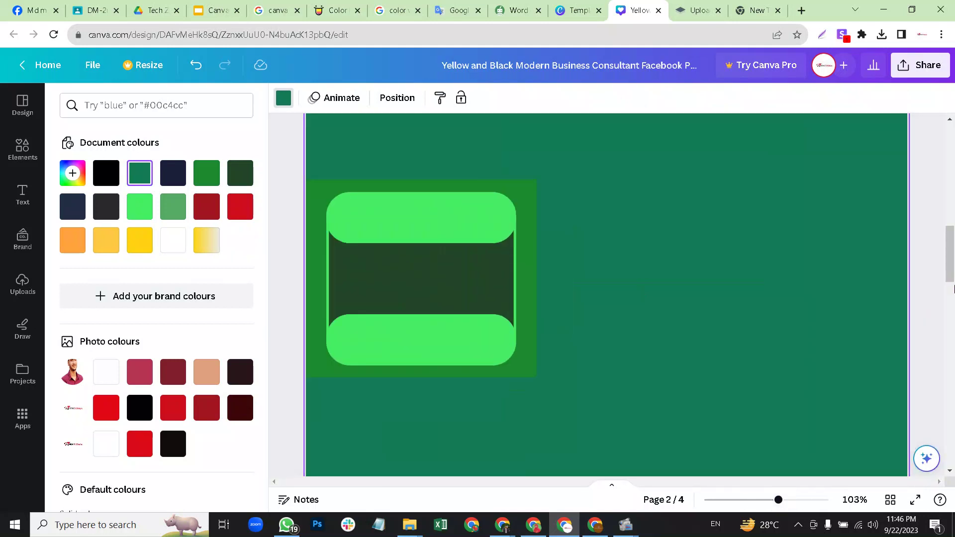
pyautogui.scroll(-3, 950, 243)
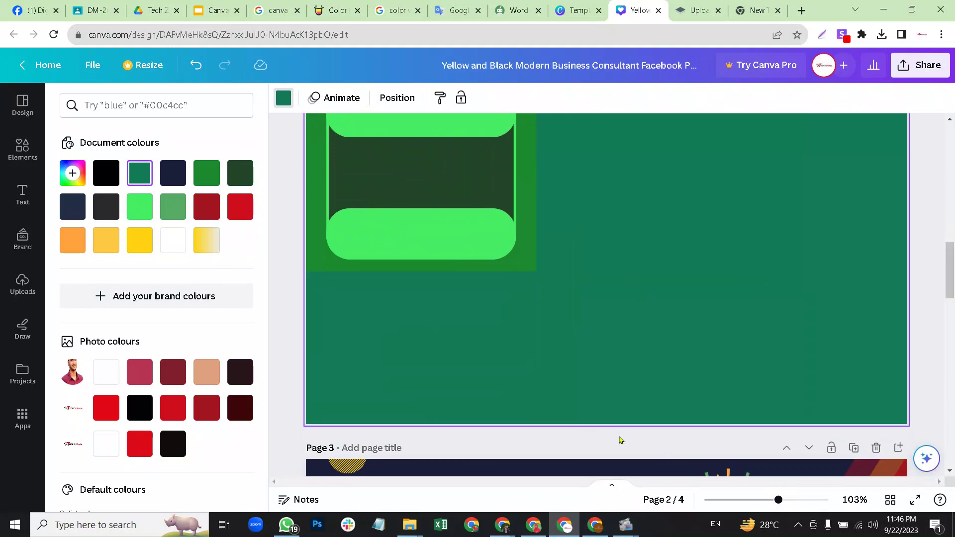
pyautogui.scroll(3, 950, 243)
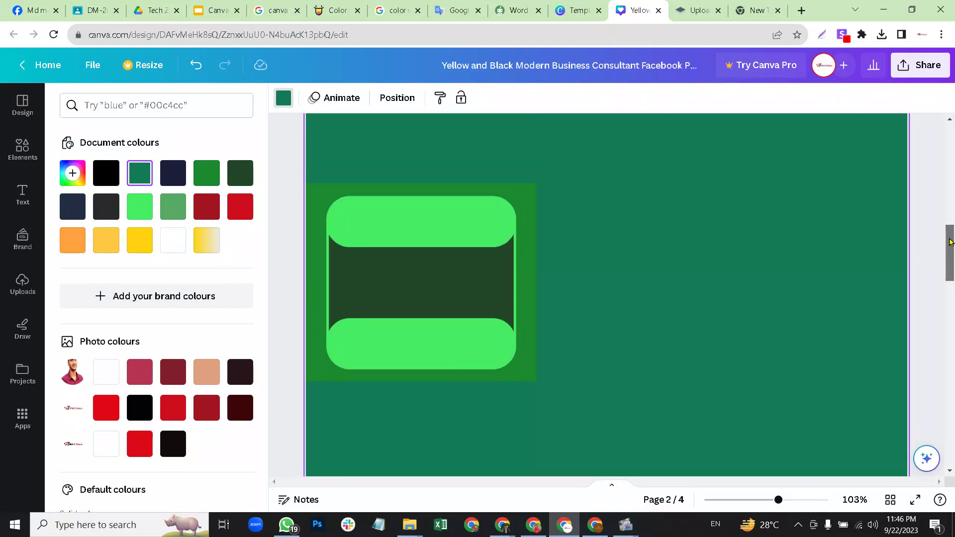
pyautogui.scroll(1, 950, 242)
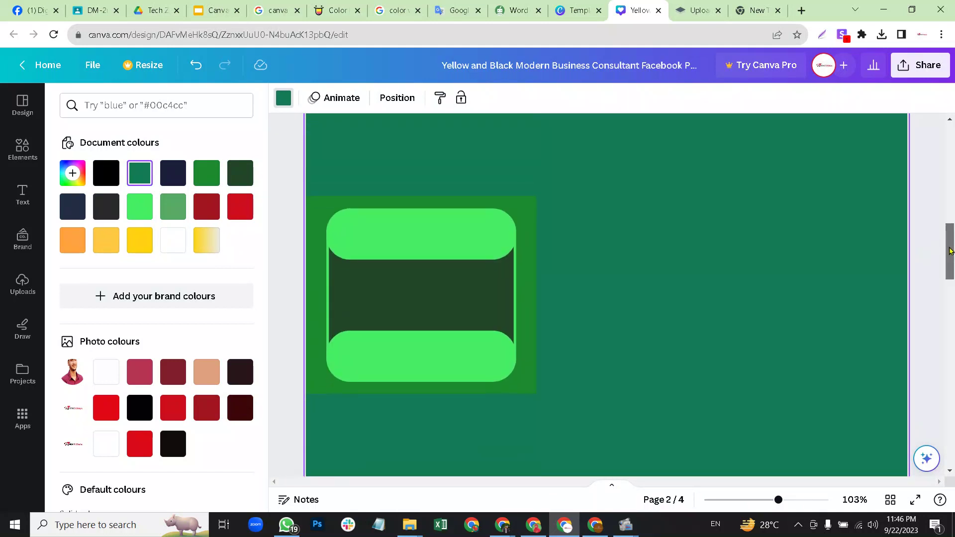
pyautogui.moveTo(770, 503); pyautogui.dragTo(753, 505)
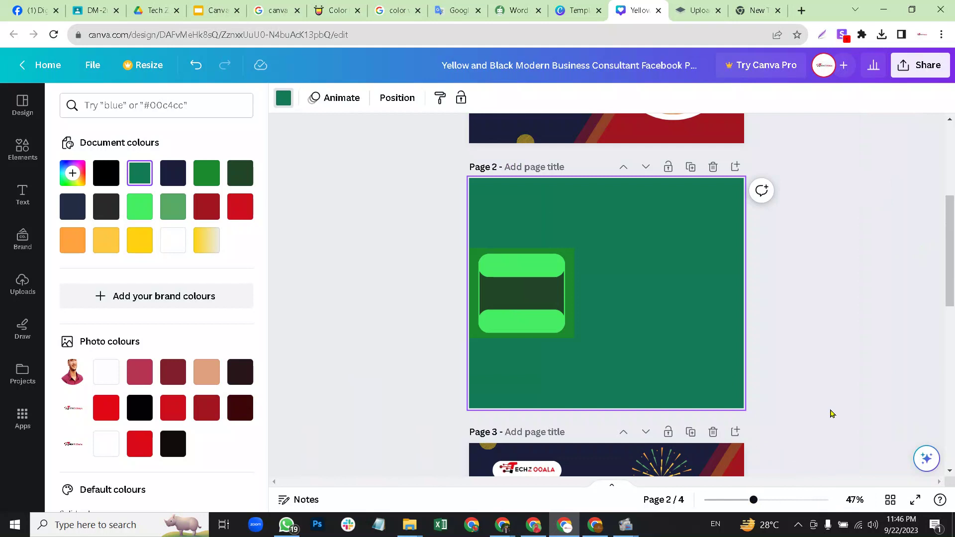
# Place the recently used square at page 2's lower left, fill it dark green and widen it.
pyautogui.click(19, 149)
pyautogui.moveTo(95, 214); pyautogui.dragTo(556, 378)
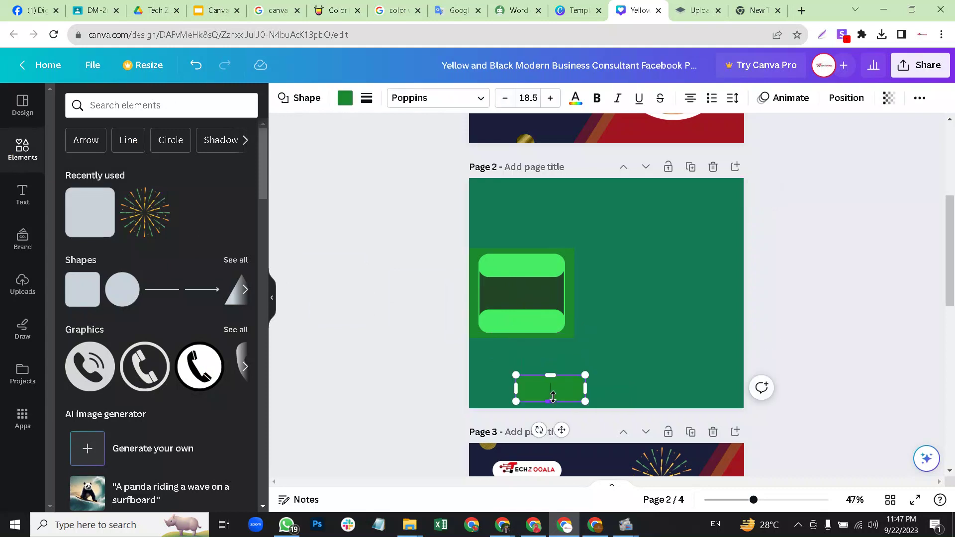
pyautogui.click(623, 379)
pyautogui.moveTo(511, 377); pyautogui.dragTo(464, 372)
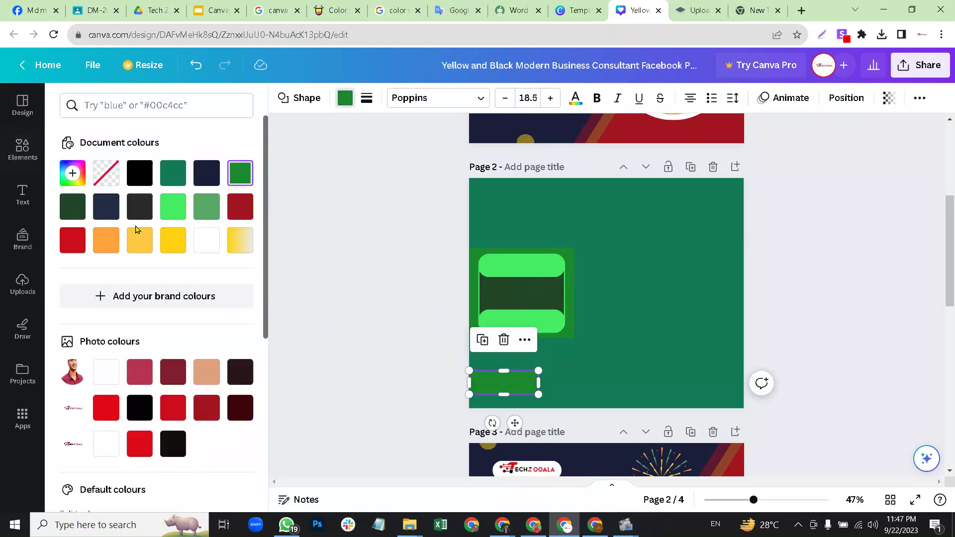
pyautogui.click(72, 206)
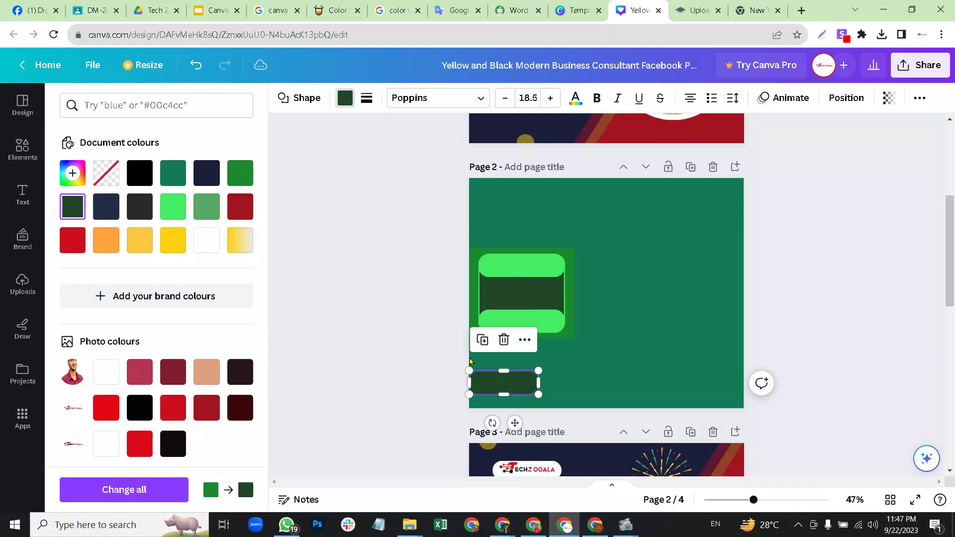
pyautogui.moveTo(539, 381); pyautogui.dragTo(561, 381)
pyautogui.click(581, 380)
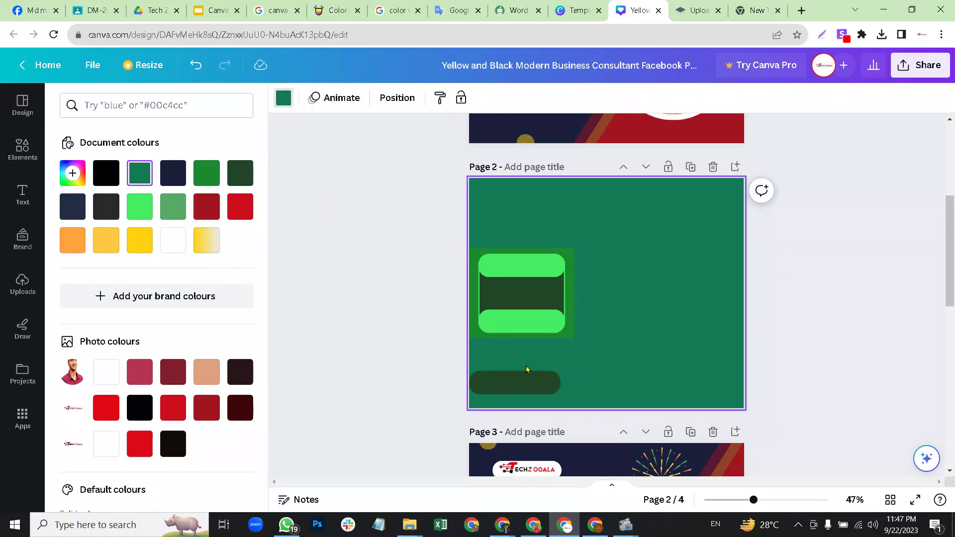
# Give the dark rectangle square corners and resize it into a short bar.
pyautogui.click(526, 381)
pyautogui.click(299, 100)
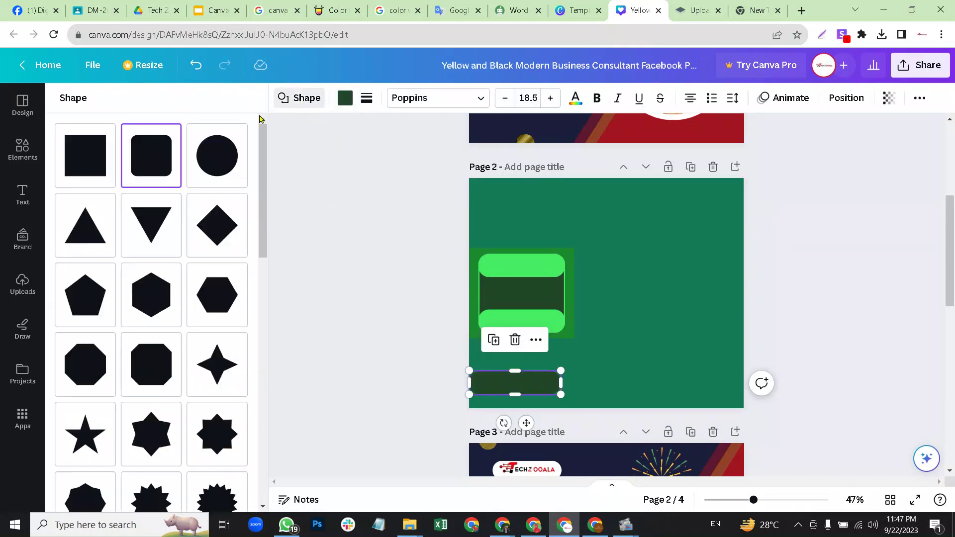
pyautogui.click(85, 149)
pyautogui.click(625, 353)
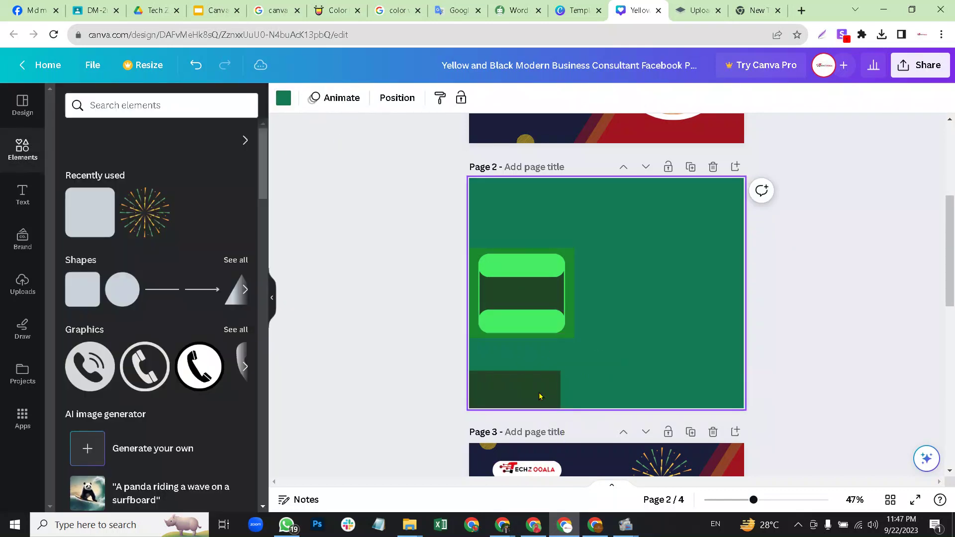
pyautogui.moveTo(539, 394); pyautogui.dragTo(543, 371)
pyautogui.moveTo(524, 439); pyautogui.dragTo(496, 361)
pyautogui.click(520, 370)
# Nudge the dark bar into place below the framed square.
pyautogui.click(588, 365)
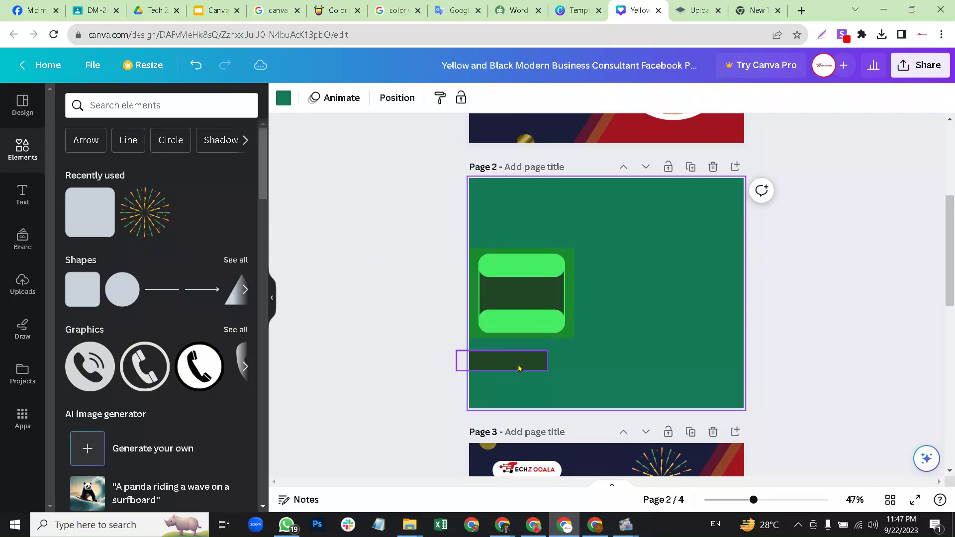
pyautogui.click(519, 366)
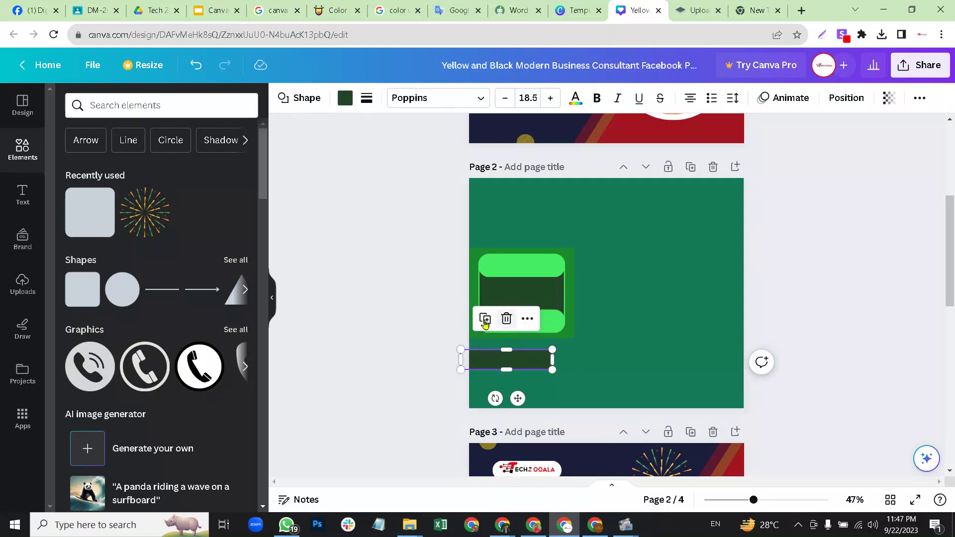
pyautogui.moveTo(505, 362); pyautogui.dragTo(536, 368)
pyautogui.click(592, 342)
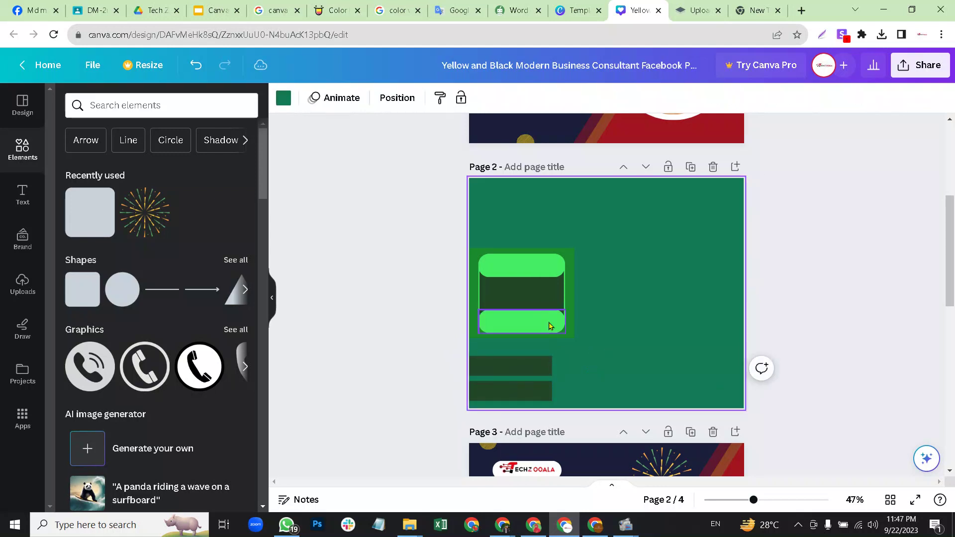
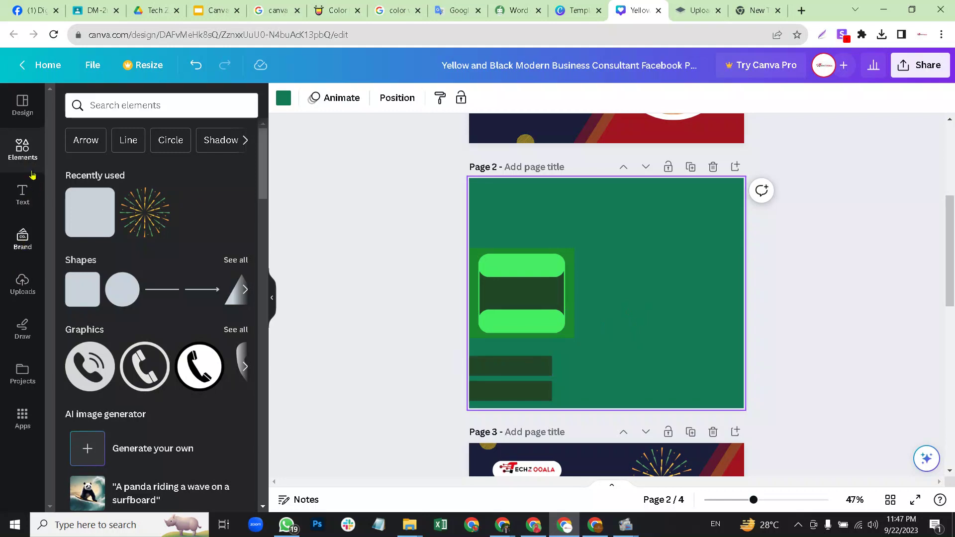
# Search the Elements library for 'women business'.
pyautogui.click(130, 101)
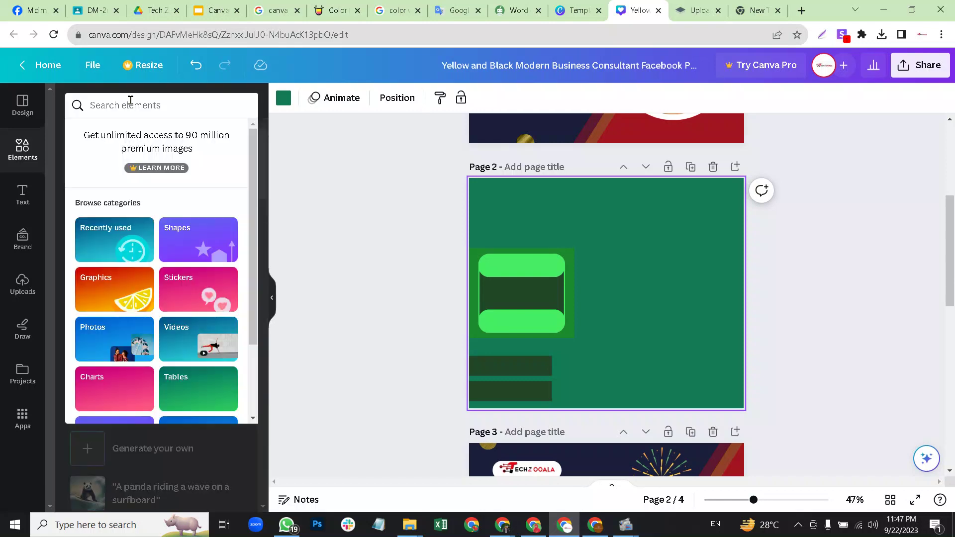
pyautogui.write('gir')
pyautogui.press('BackSpace')
pyautogui.press('BackSpace')
pyautogui.press('BackSpace')
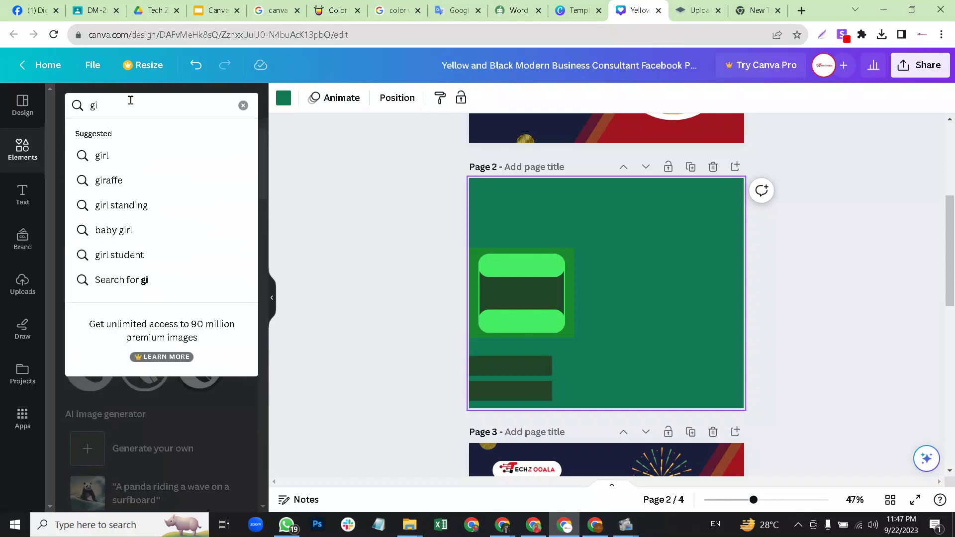
pyautogui.write('women')
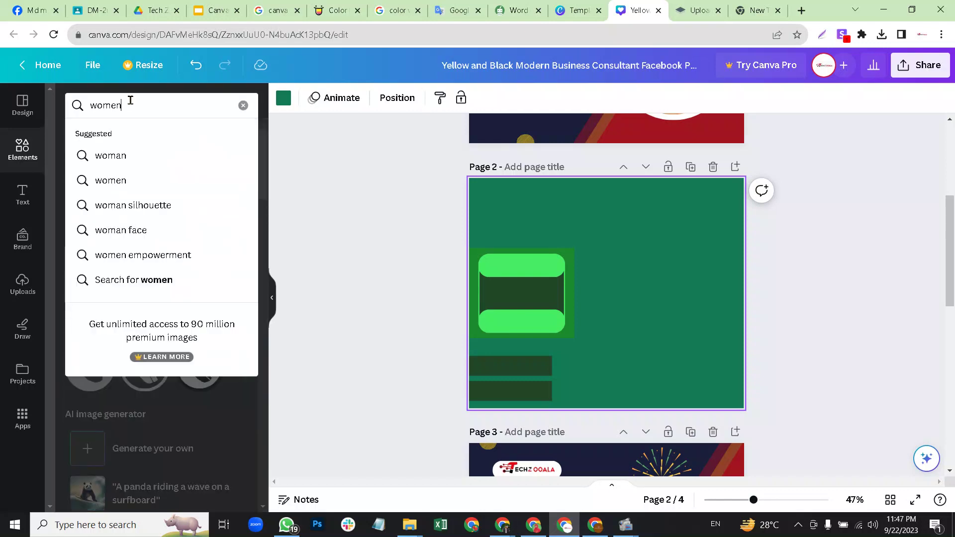
pyautogui.write(' busines')
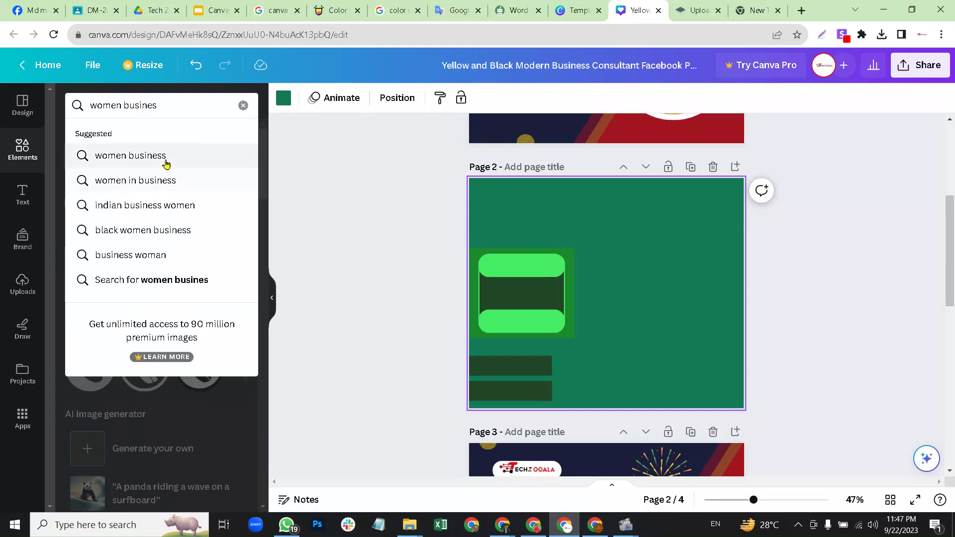
pyautogui.click(166, 158)
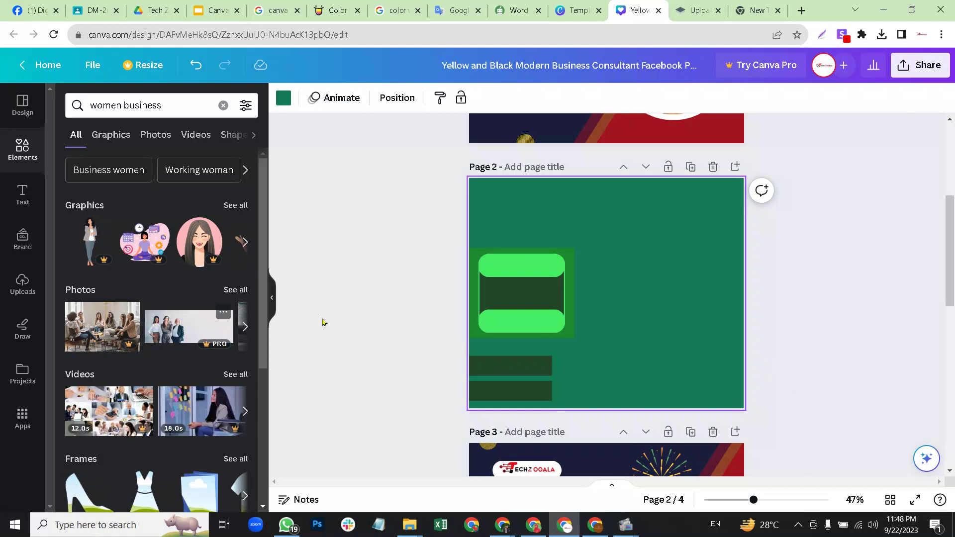
# Show all graphics results, then switch to Photos and scroll through the women business photos.
pyautogui.click(236, 205)
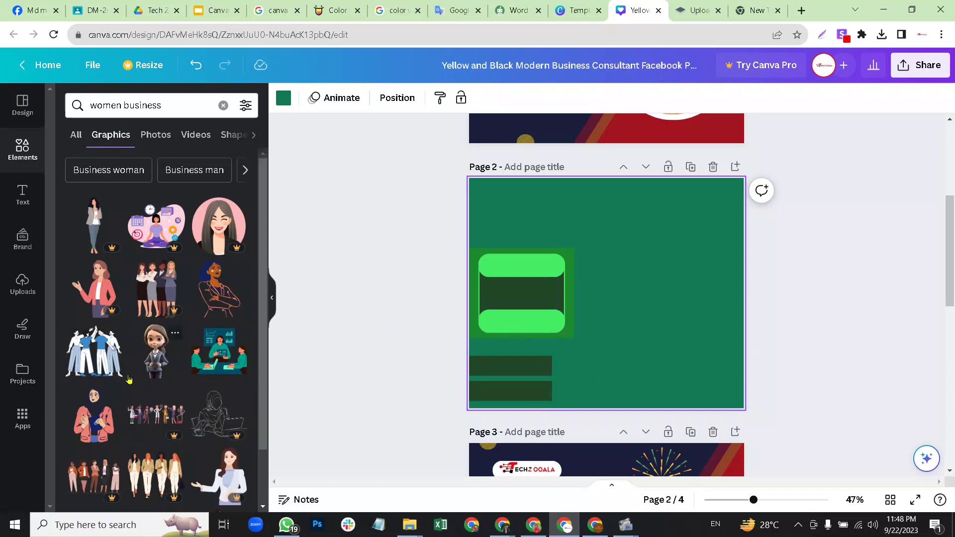
pyautogui.scroll(-1, 140, 323)
pyautogui.scroll(1, 139, 323)
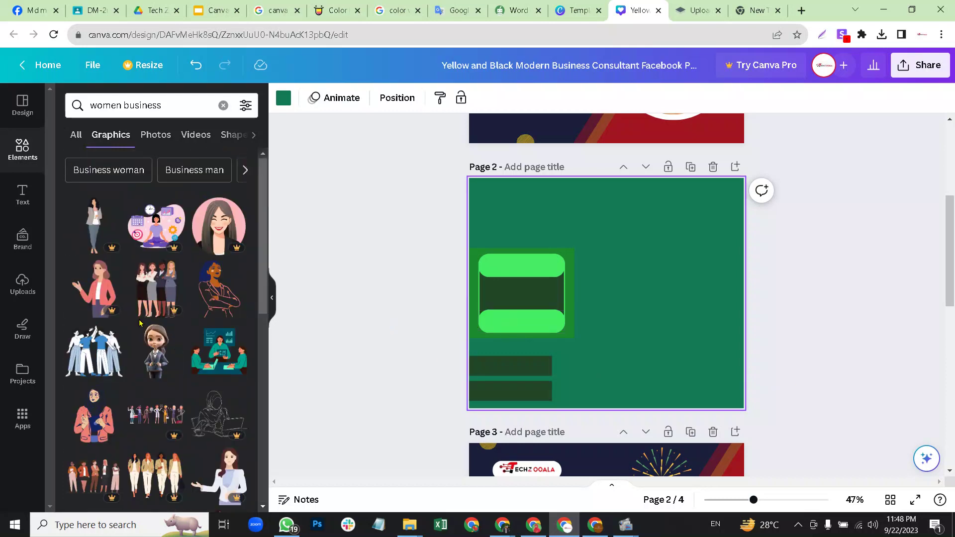
pyautogui.click(143, 141)
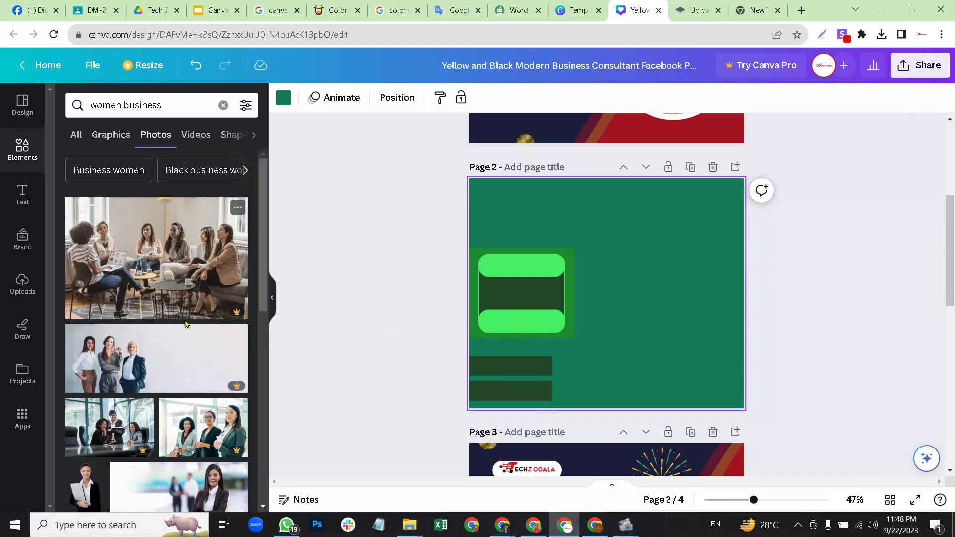
pyautogui.scroll(-5, 177, 330)
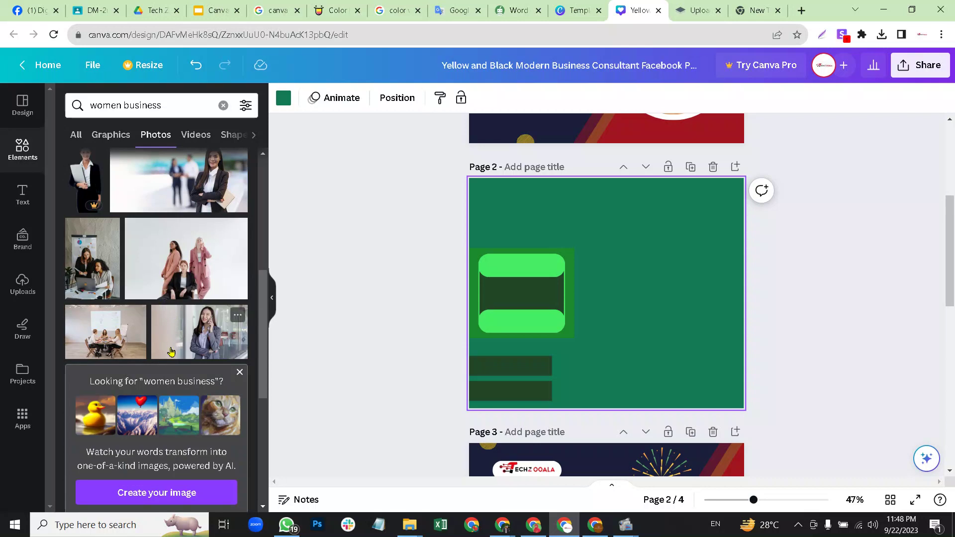
pyautogui.scroll(-5, 199, 332)
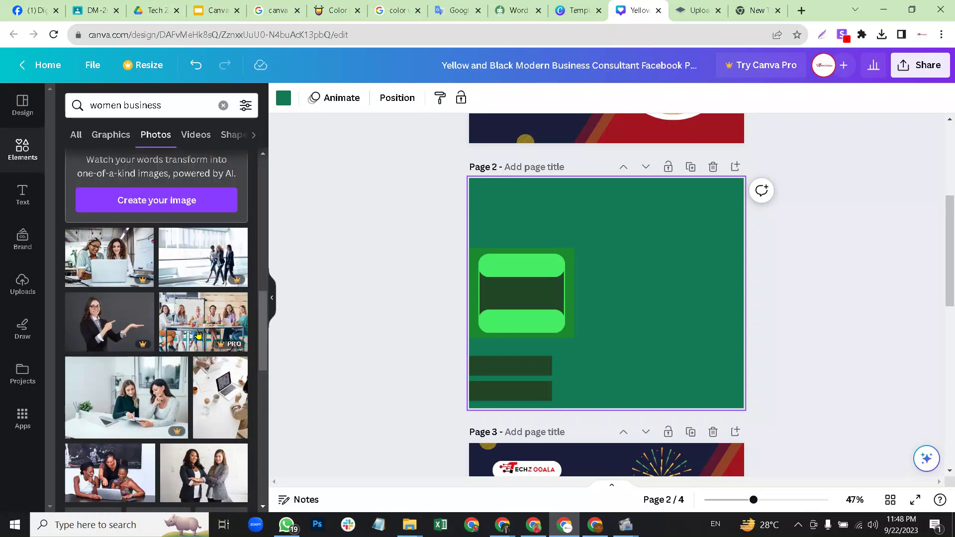
pyautogui.scroll(-3, 180, 328)
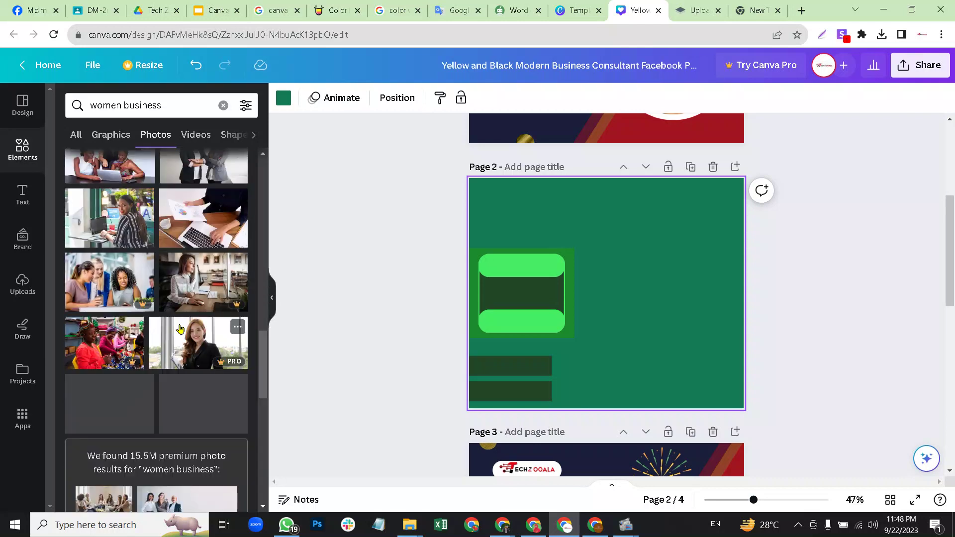
pyautogui.scroll(-5, 180, 328)
pyautogui.scroll(-6, 177, 331)
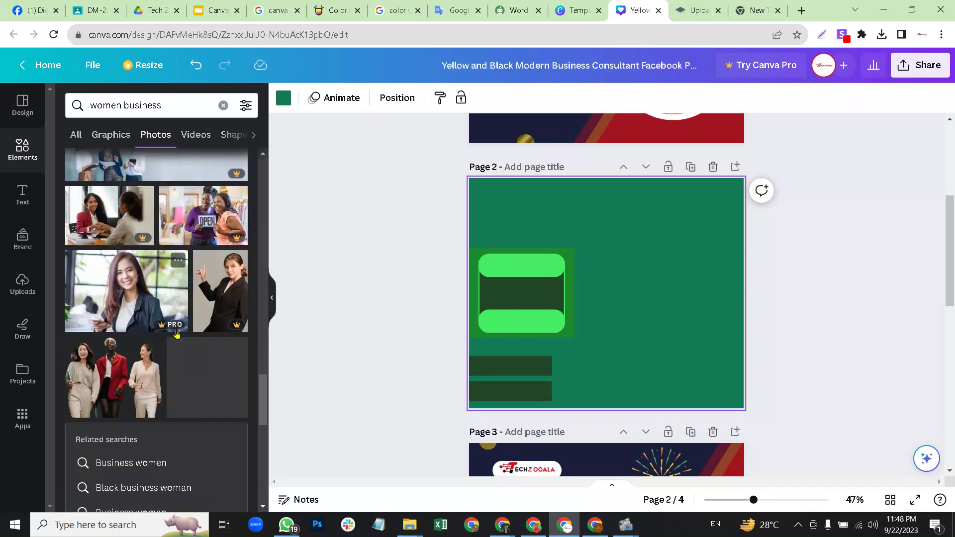
pyautogui.scroll(-6, 209, 336)
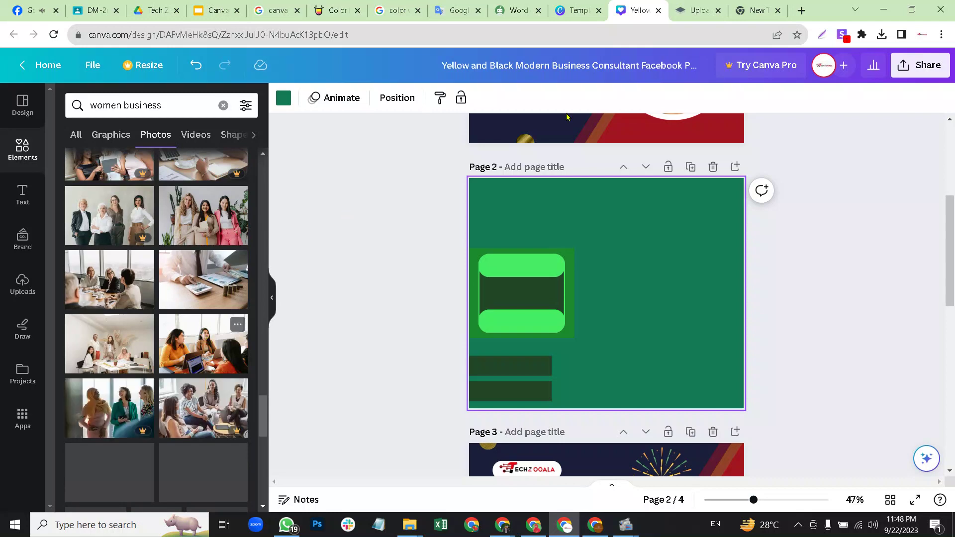
# In a new tab, search Google for 'women meme' and open the cartoon man image preview.
pyautogui.click(751, 8)
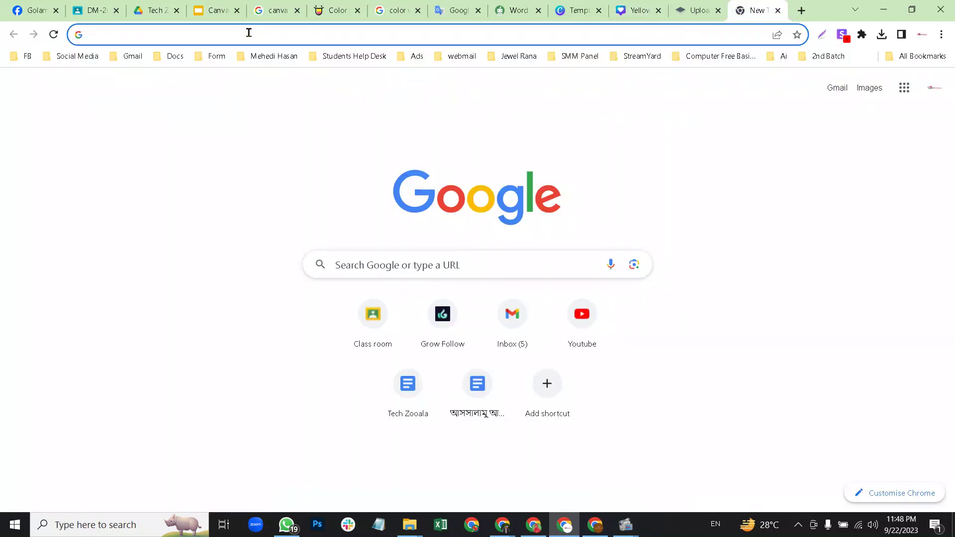
pyautogui.click(249, 32)
pyautogui.write('women')
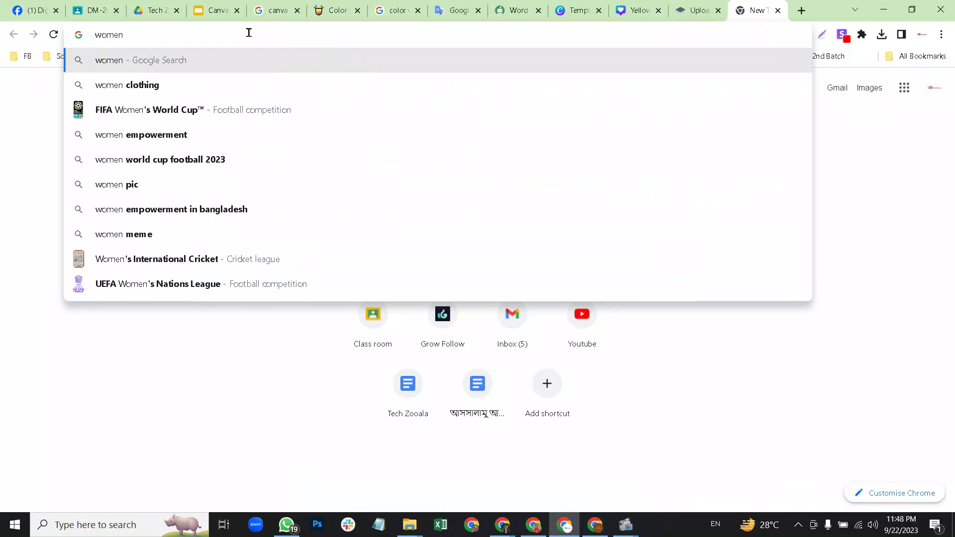
pyautogui.press('Return')
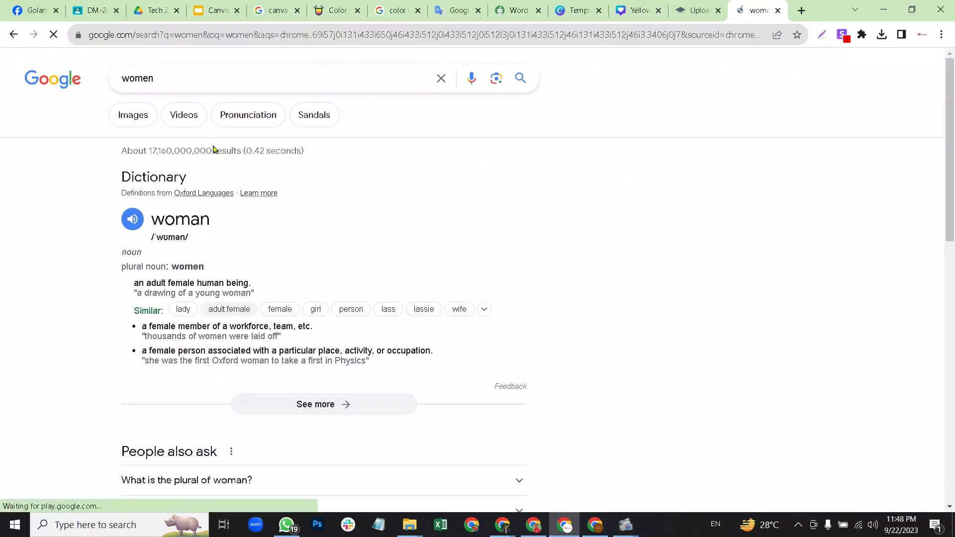
pyautogui.press('/')
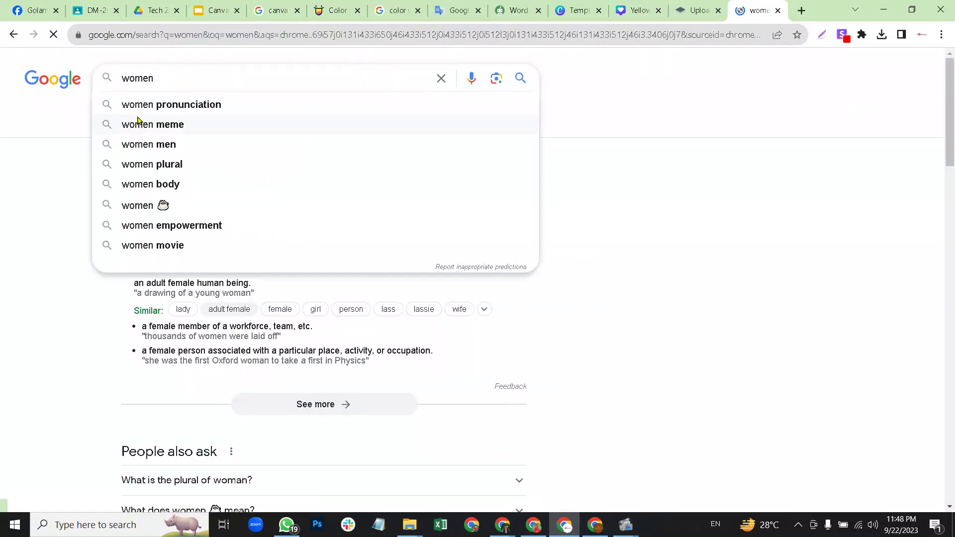
pyautogui.click(157, 125)
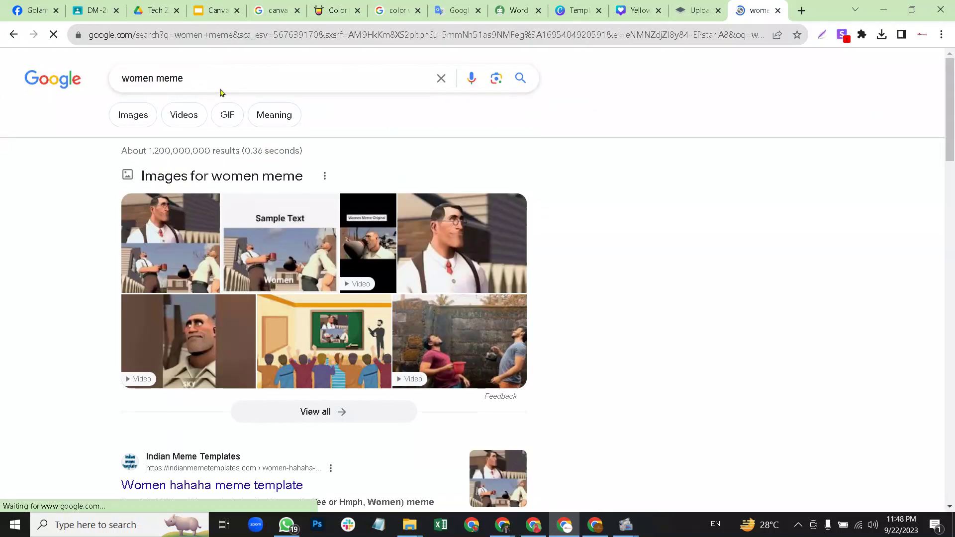
pyautogui.click(185, 77)
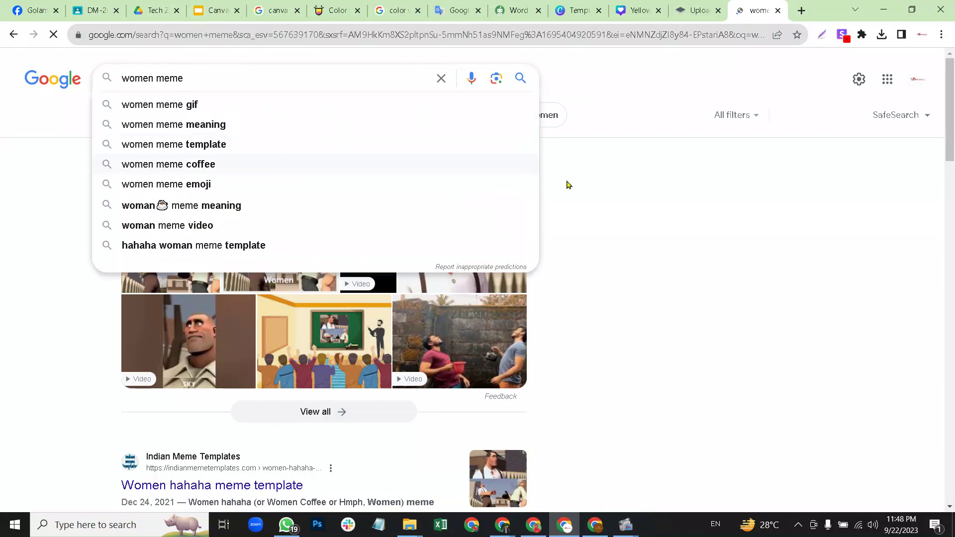
pyautogui.click(577, 201)
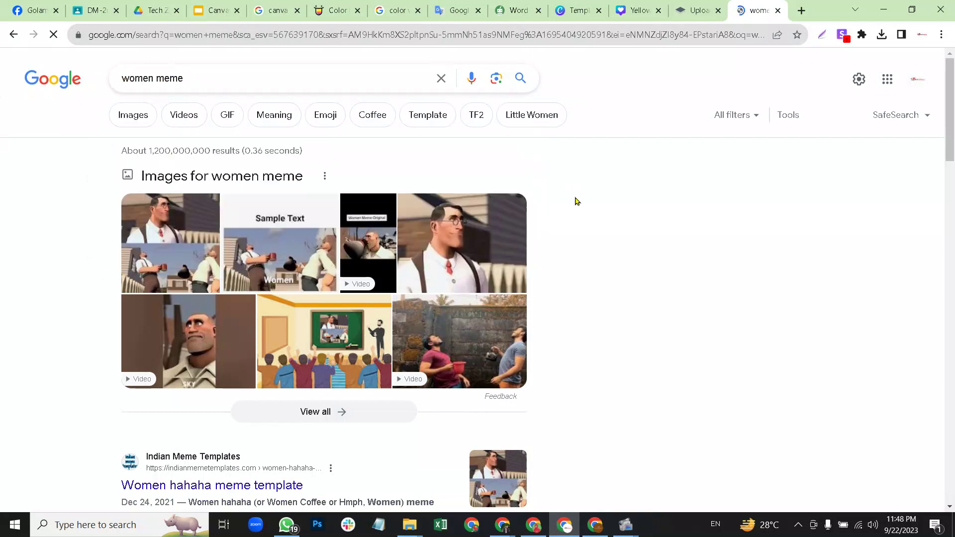
pyautogui.click(474, 231)
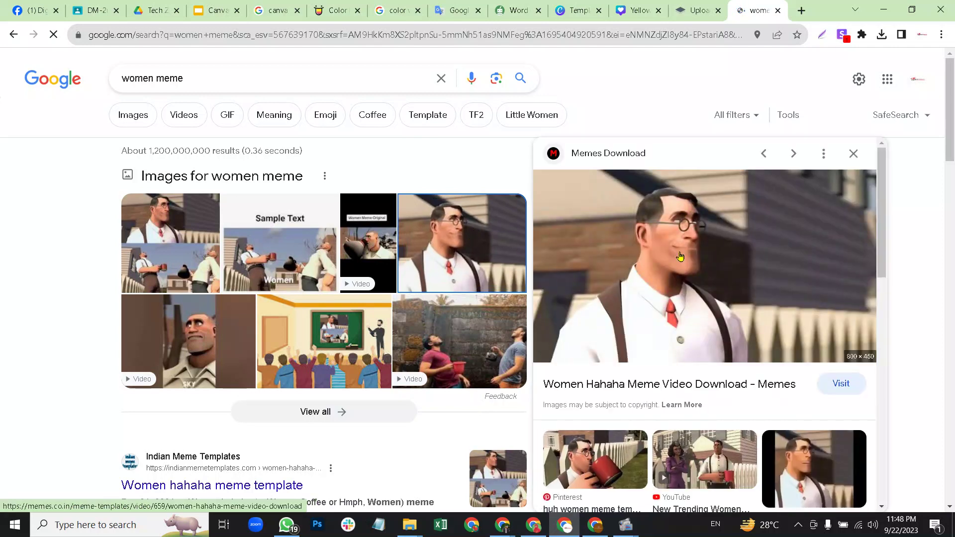
# Screenshot the enlarged cartoon man preview with Lightshot and copy it.
pyautogui.press('Print')
pyautogui.moveTo(544, 180); pyautogui.dragTo(544, 164)
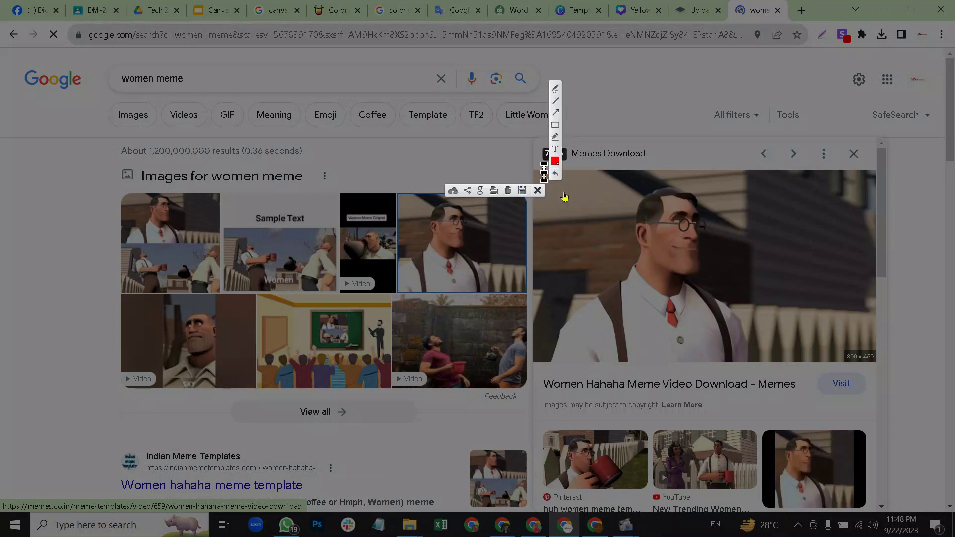
pyautogui.press('Escape')
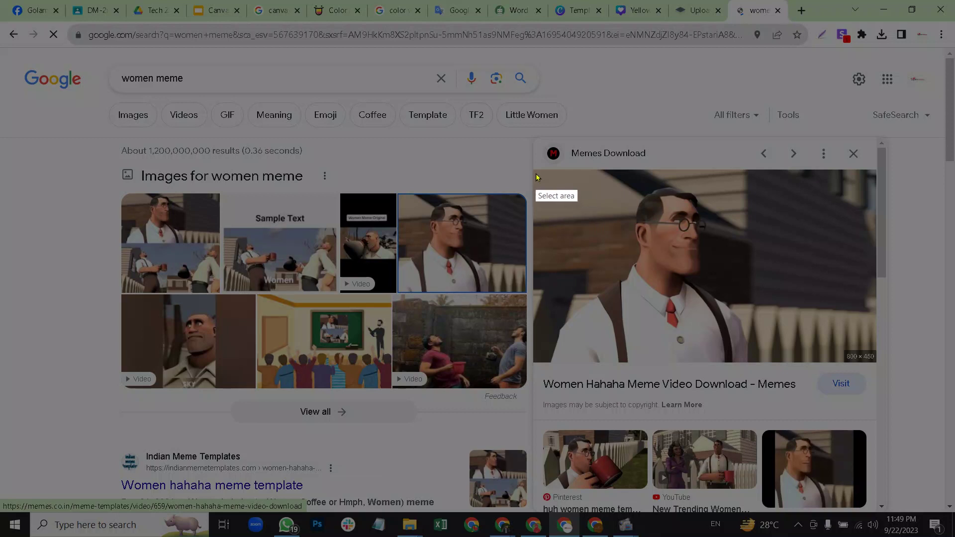
pyautogui.moveTo(540, 171); pyautogui.dragTo(782, 362)
pyautogui.click(744, 370)
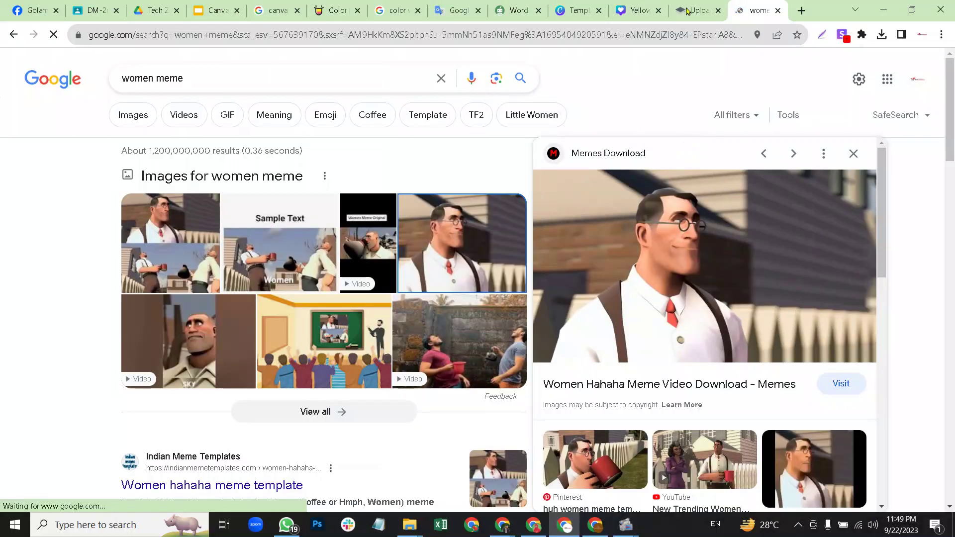
# Paste the cartoon image into remove.bg, download the background-free PNG, and go back to Canva.
pyautogui.click(693, 10)
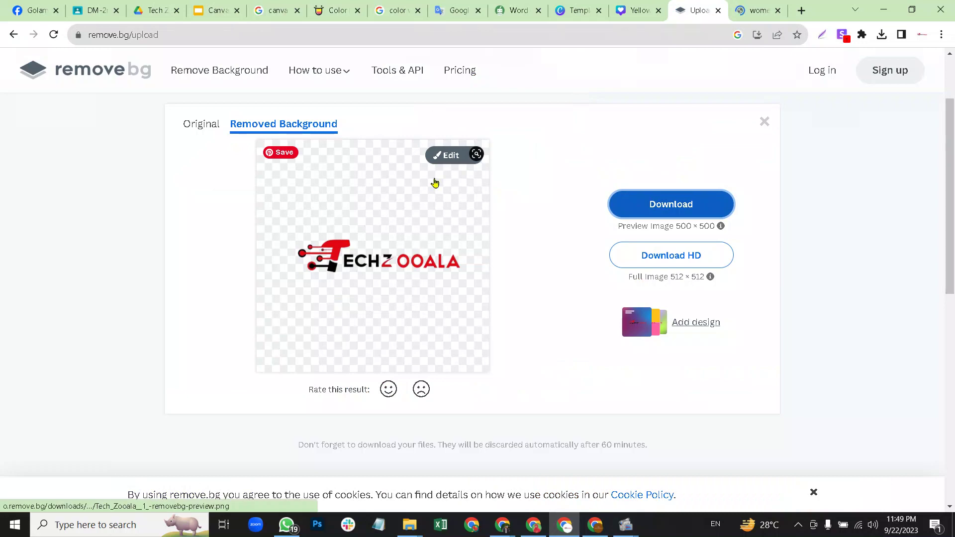
pyautogui.hotkey('ctrl', 'v')
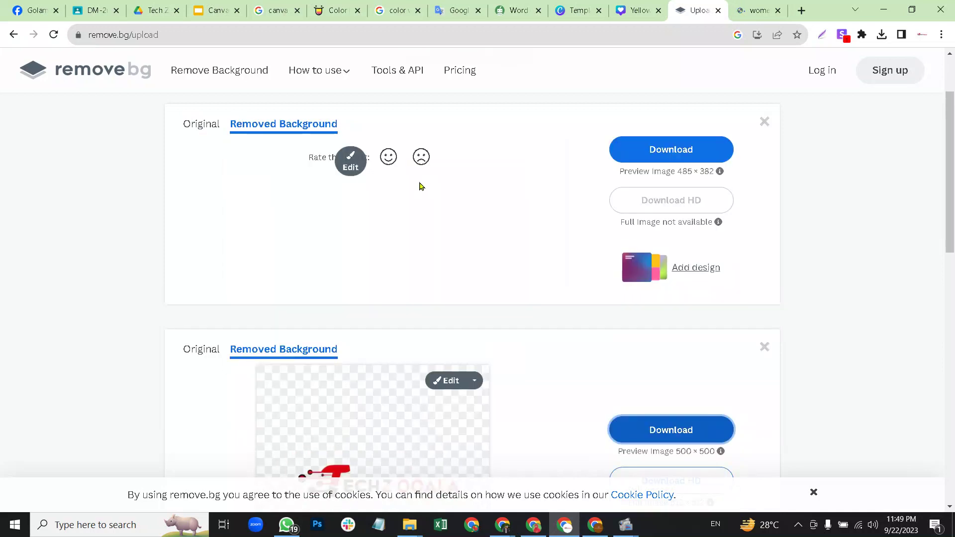
pyautogui.click(664, 198)
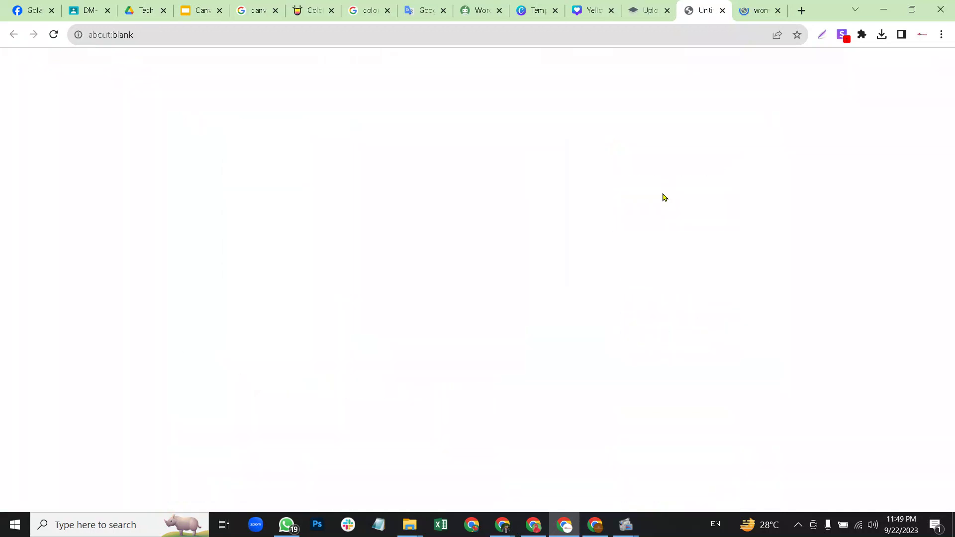
pyautogui.click(639, 11)
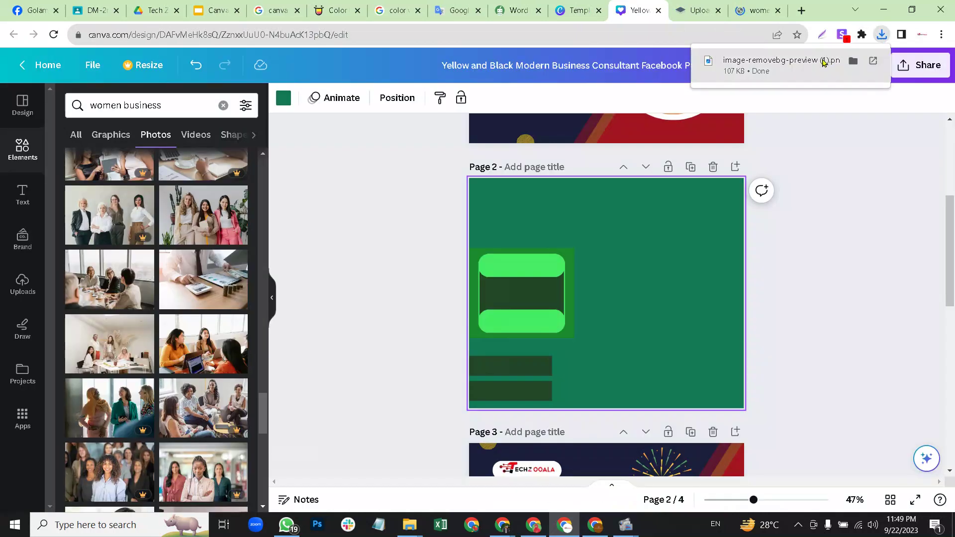
# Place the cartoon man on page 2, flip it horizontally, and move it bottom-right.
pyautogui.moveTo(738, 100); pyautogui.dragTo(642, 253)
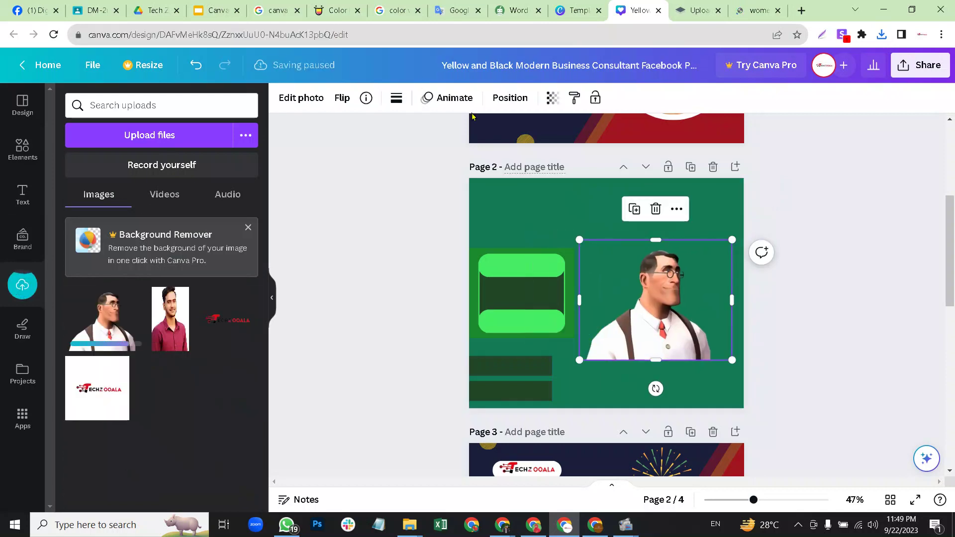
pyautogui.click(342, 100)
pyautogui.click(374, 130)
pyautogui.moveTo(658, 301); pyautogui.dragTo(669, 349)
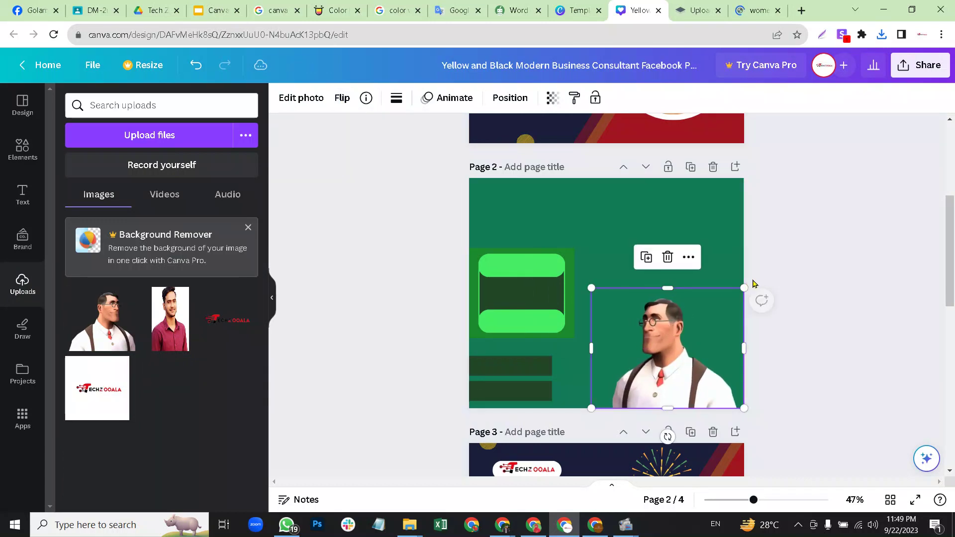
# Enlarge and reposition the figure, then clear the women business search in Elements.
pyautogui.moveTo(745, 286); pyautogui.dragTo(772, 265)
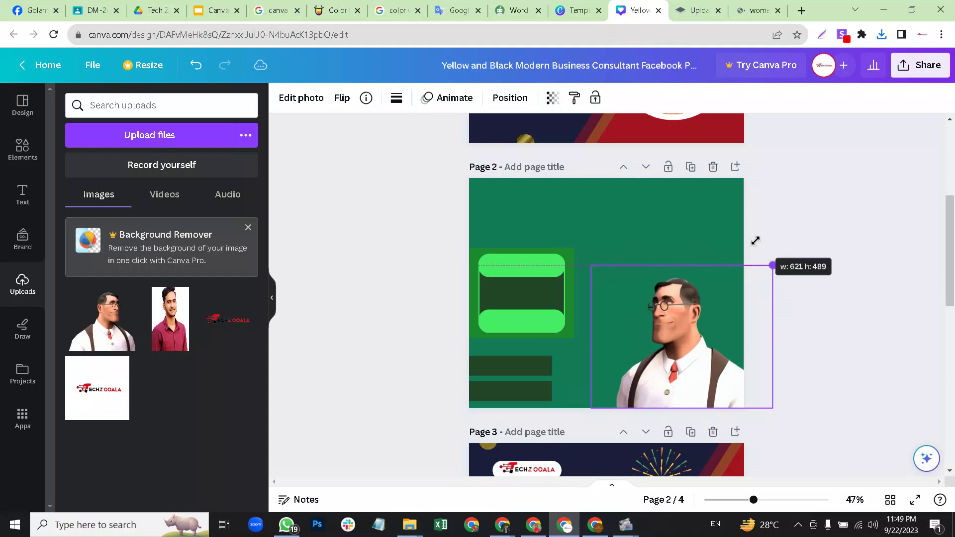
pyautogui.moveTo(702, 296); pyautogui.dragTo(699, 314)
pyautogui.moveTo(727, 264); pyautogui.dragTo(676, 232)
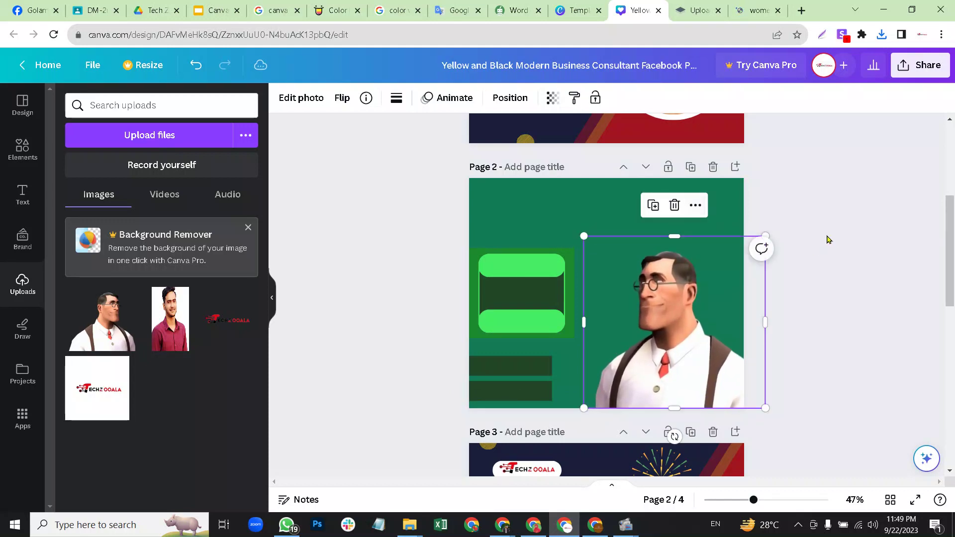
pyautogui.click(690, 204)
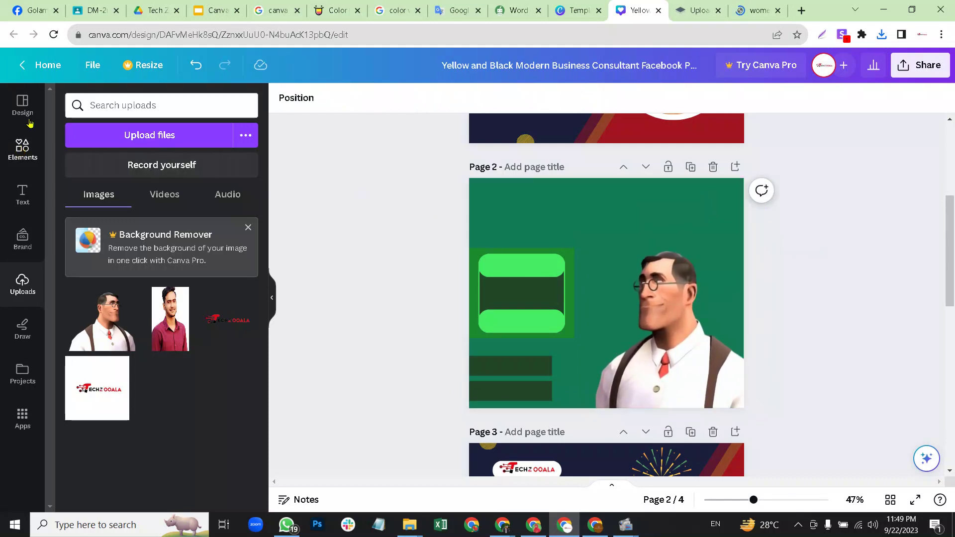
pyautogui.click(24, 149)
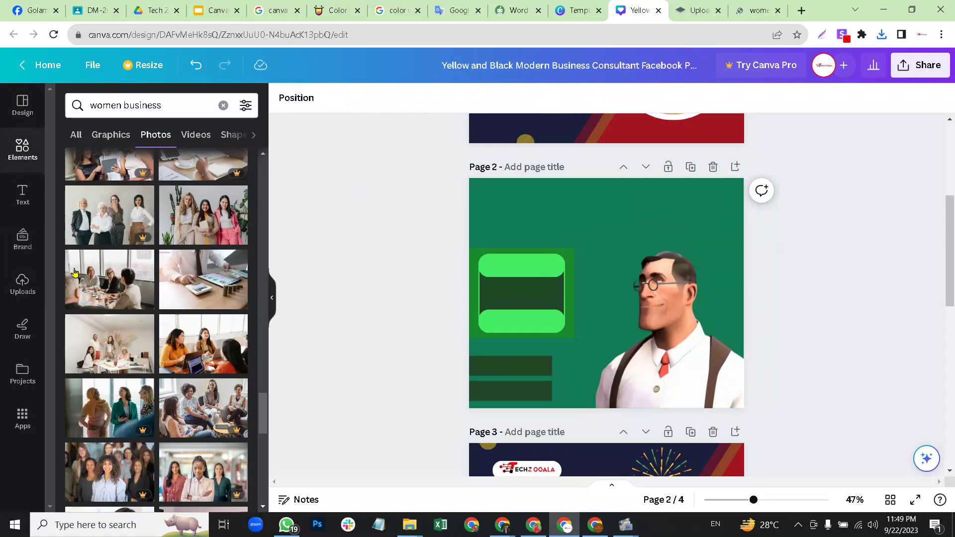
pyautogui.click(223, 106)
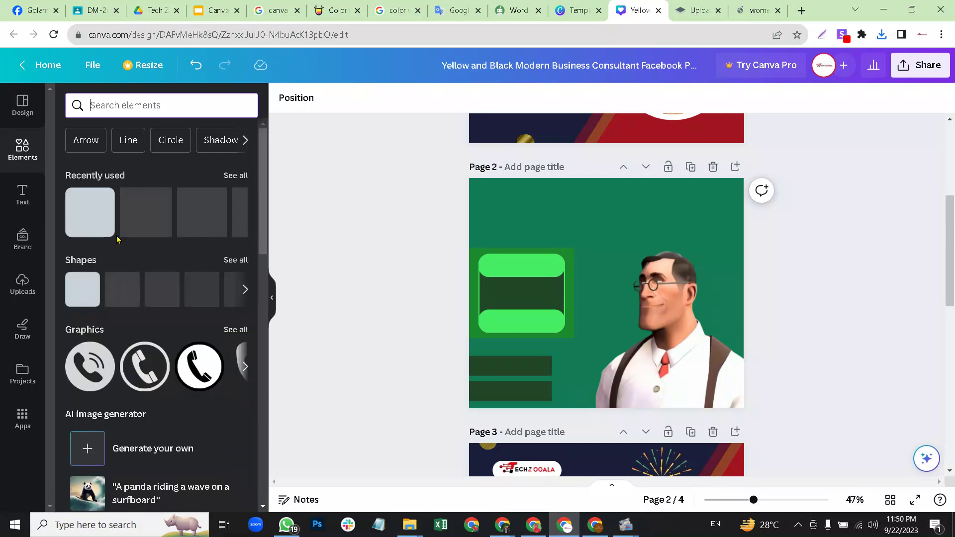
# Add the recently used square to page 2 and make it yellow.
pyautogui.moveTo(98, 222); pyautogui.dragTo(596, 258)
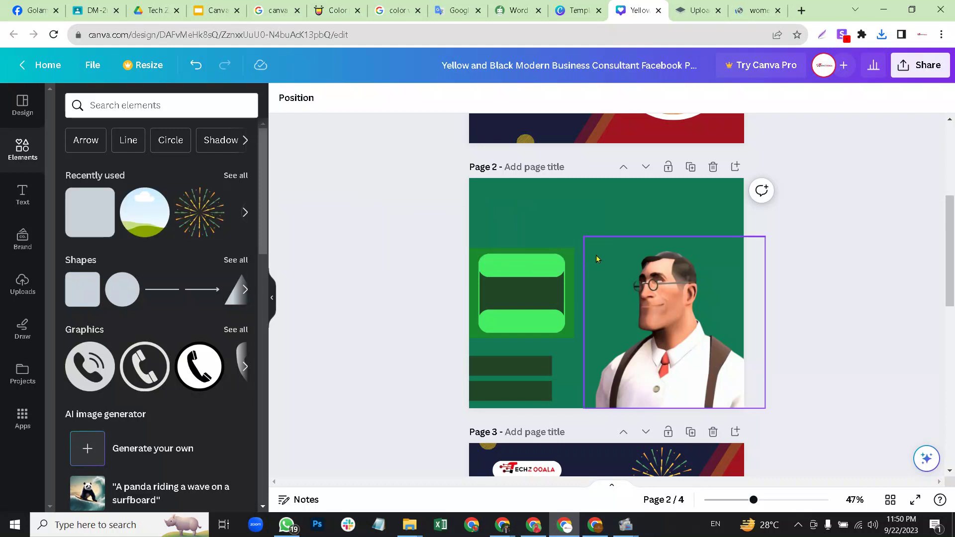
pyautogui.click(94, 206)
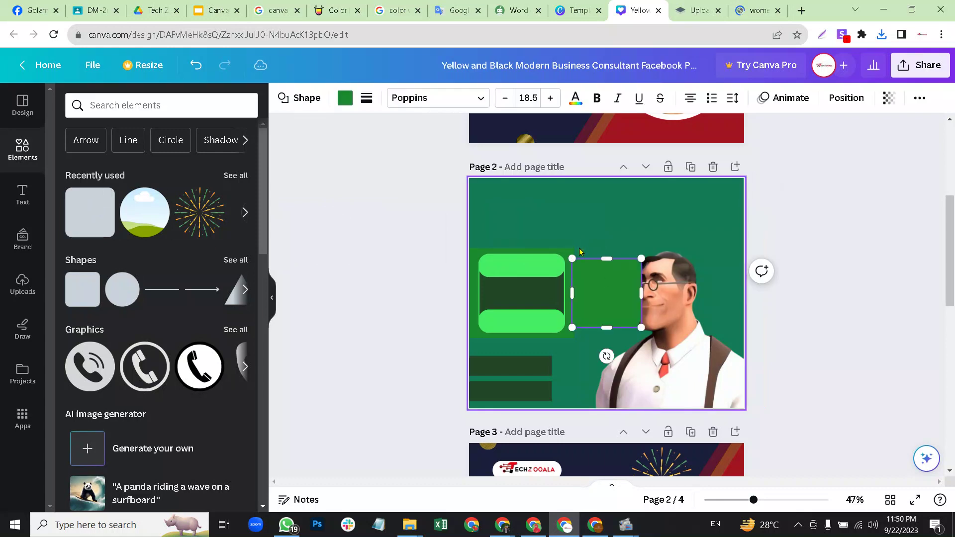
pyautogui.moveTo(612, 254); pyautogui.dragTo(617, 230)
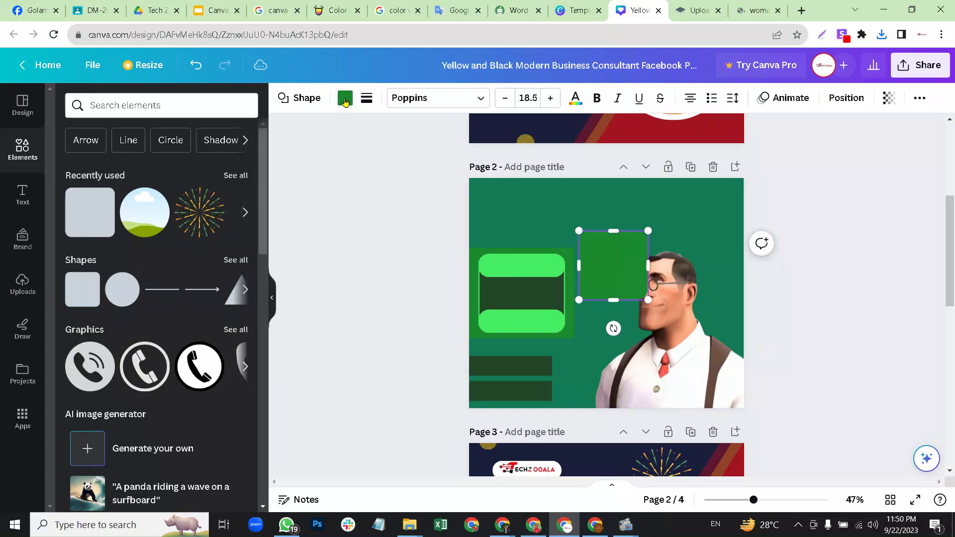
pyautogui.click(345, 99)
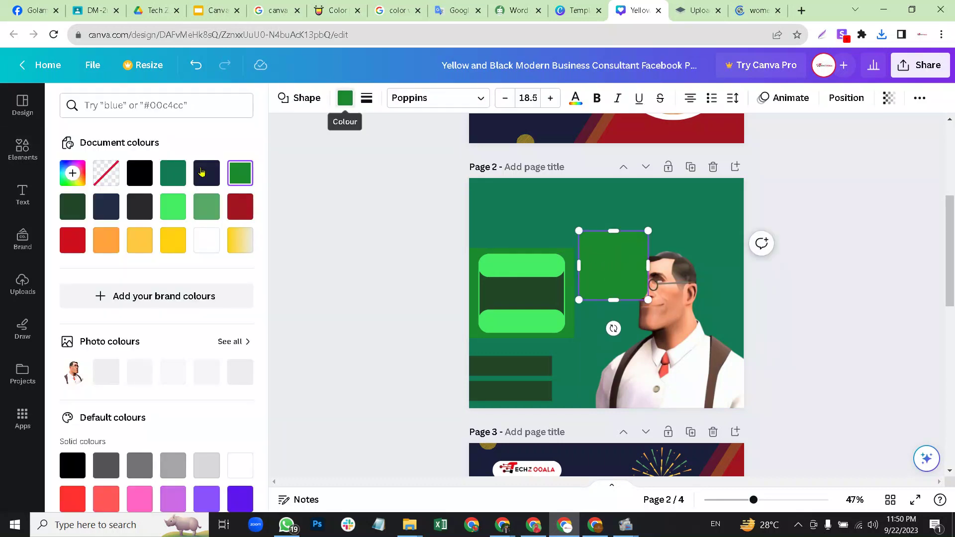
pyautogui.click(173, 240)
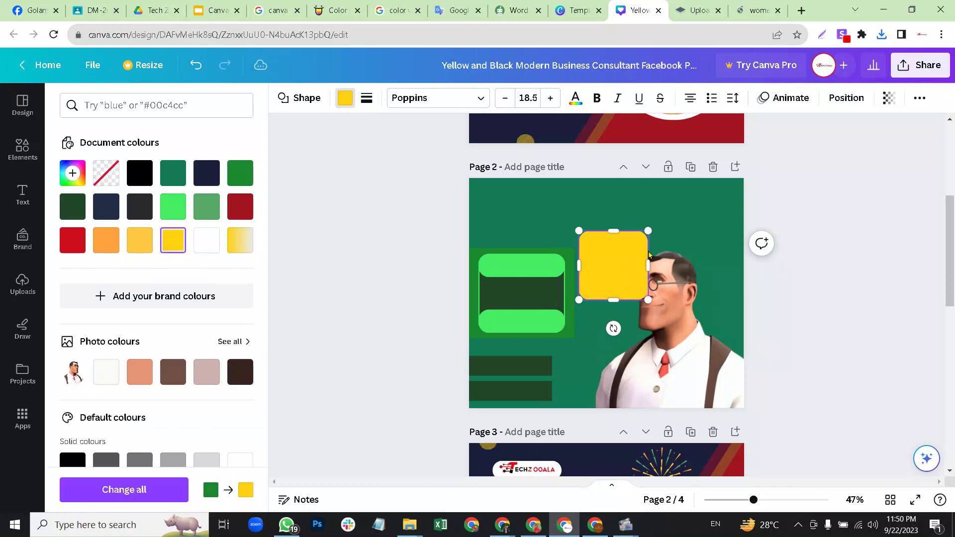
# Stretch the yellow rectangle across the page and tilt it to -25°.
pyautogui.moveTo(648, 229); pyautogui.dragTo(681, 189)
pyautogui.moveTo(576, 306); pyautogui.dragTo(528, 404)
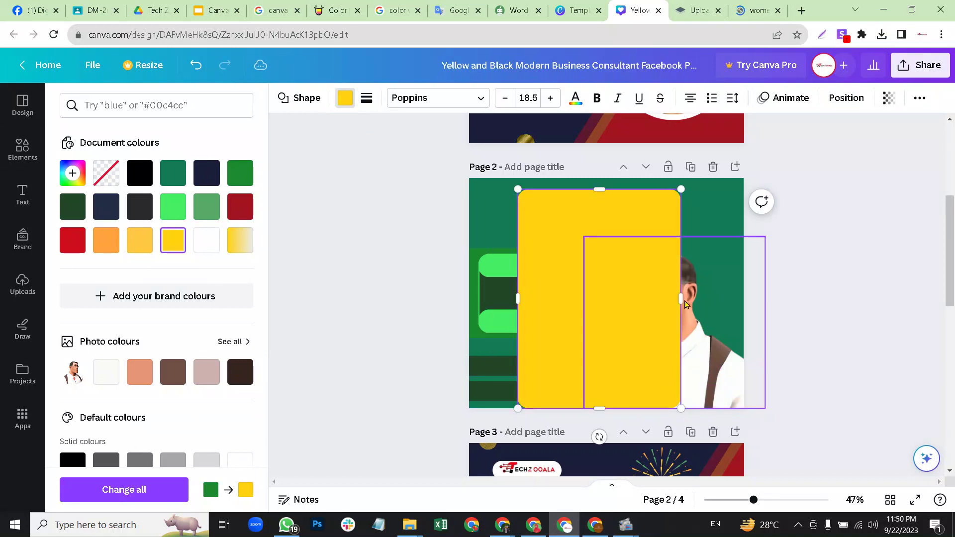
pyautogui.moveTo(681, 298); pyautogui.dragTo(757, 298)
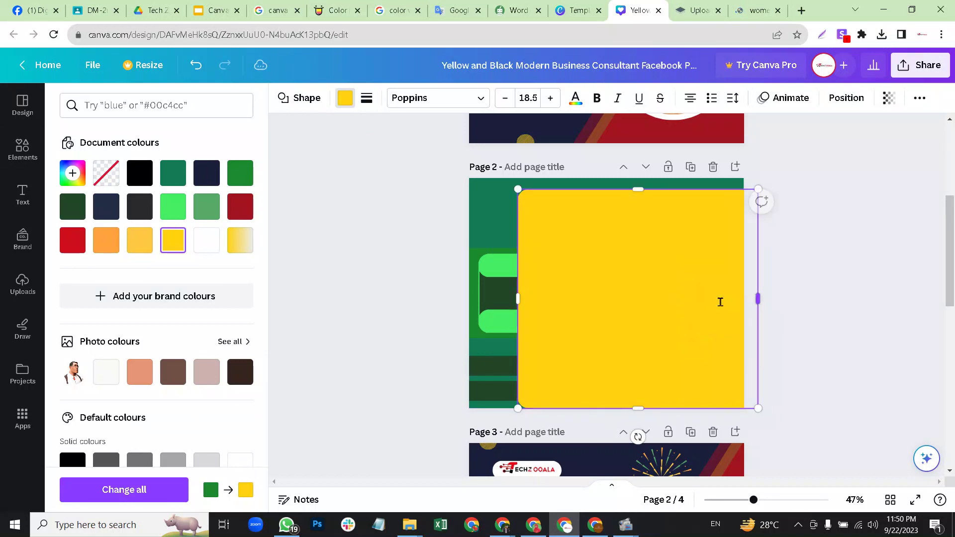
pyautogui.moveTo(637, 436); pyautogui.dragTo(696, 421)
pyautogui.moveTo(652, 312); pyautogui.dragTo(639, 309)
pyautogui.moveTo(733, 247); pyautogui.dragTo(792, 229)
pyautogui.moveTo(684, 381); pyautogui.dragTo(731, 418)
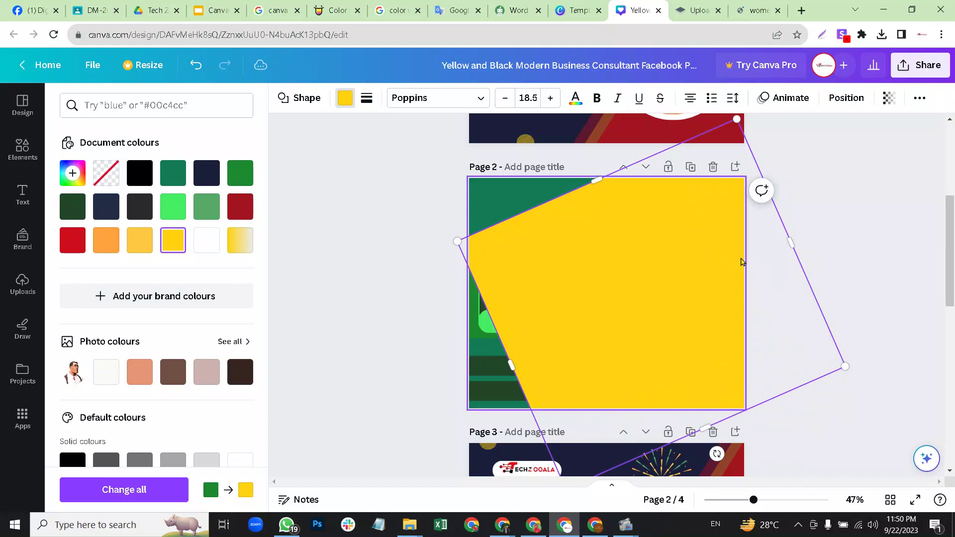
# Show the layers list for page 2.
pyautogui.rightClick(706, 267)
pyautogui.moveTo(810, 323)
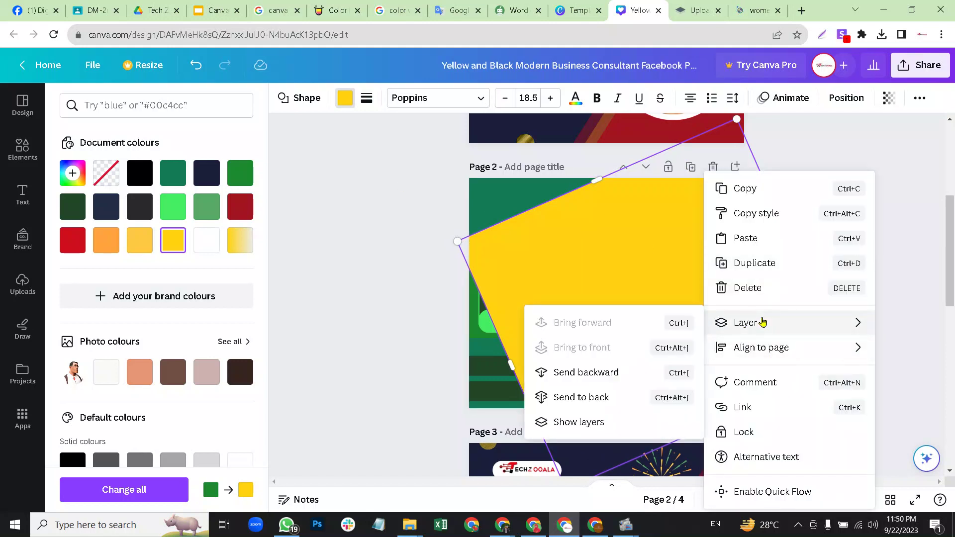
pyautogui.moveTo(773, 321)
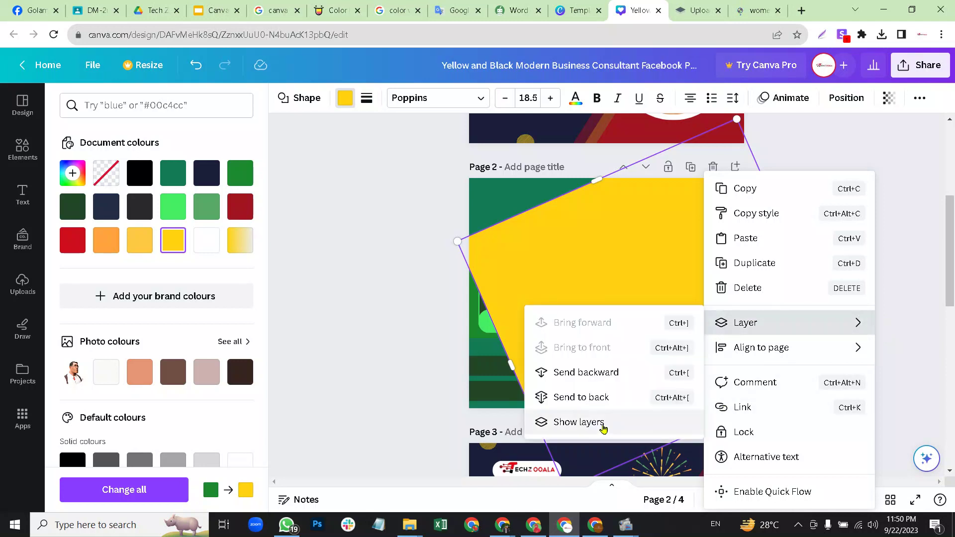
pyautogui.click(579, 421)
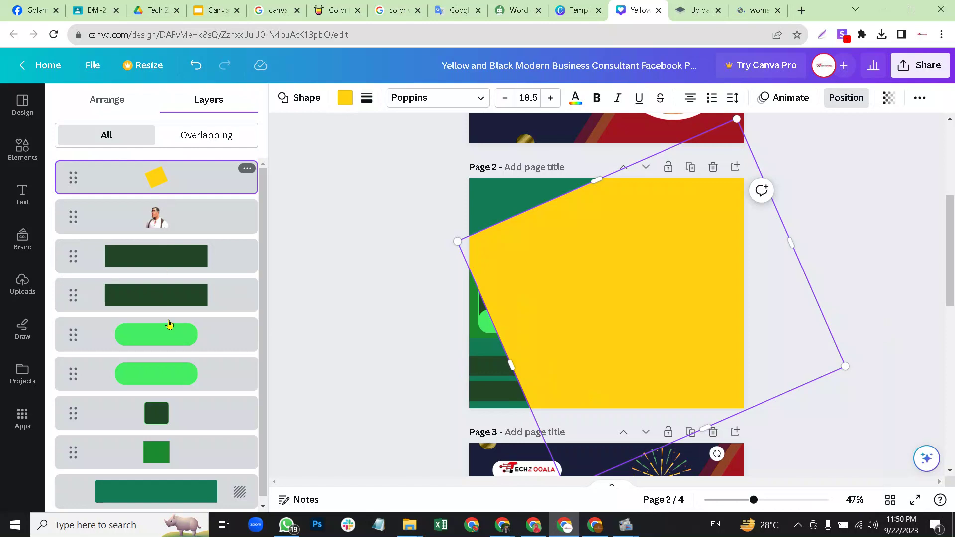
# Move the tilted shape just above the background layer and make it bright green #46ed63.
pyautogui.moveTo(174, 445); pyautogui.dragTo(177, 423)
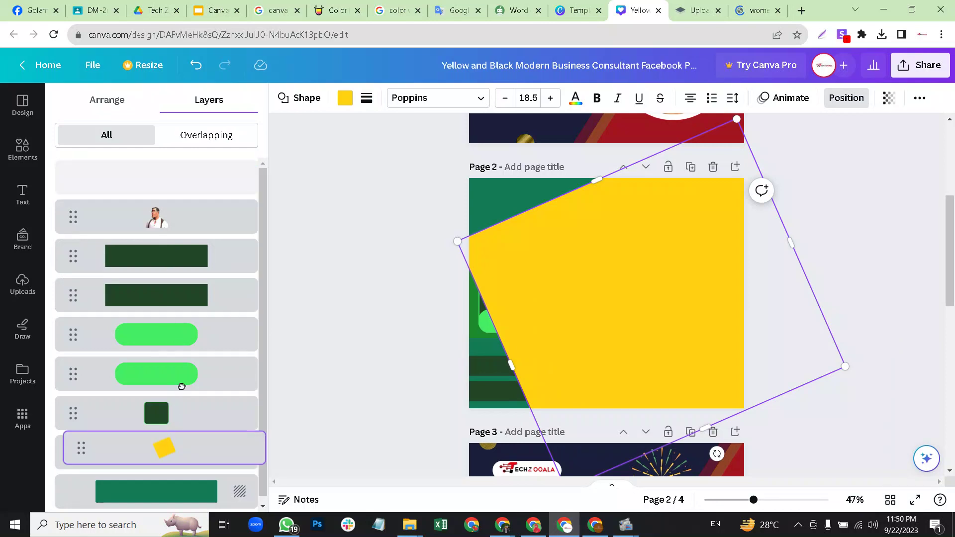
pyautogui.moveTo(181, 387); pyautogui.dragTo(191, 343)
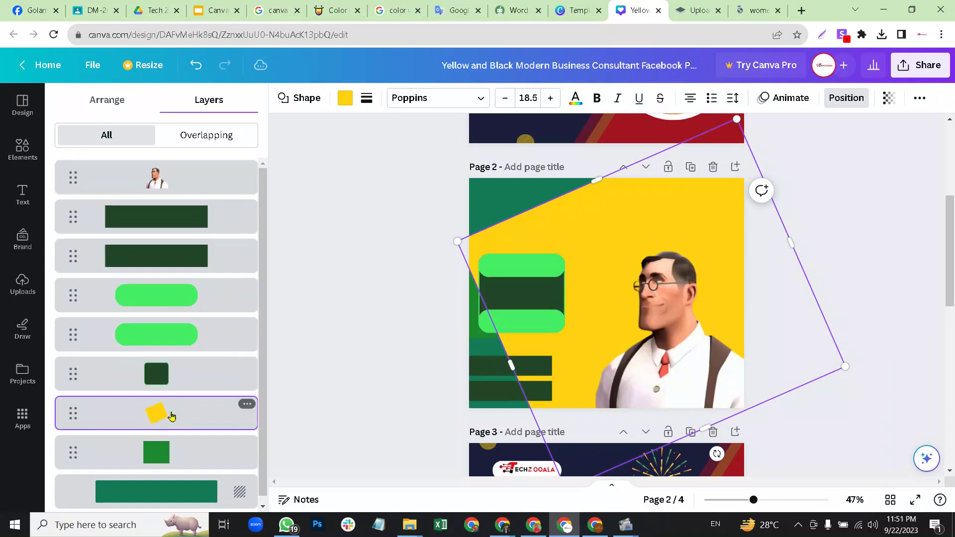
pyautogui.moveTo(177, 414); pyautogui.dragTo(218, 447)
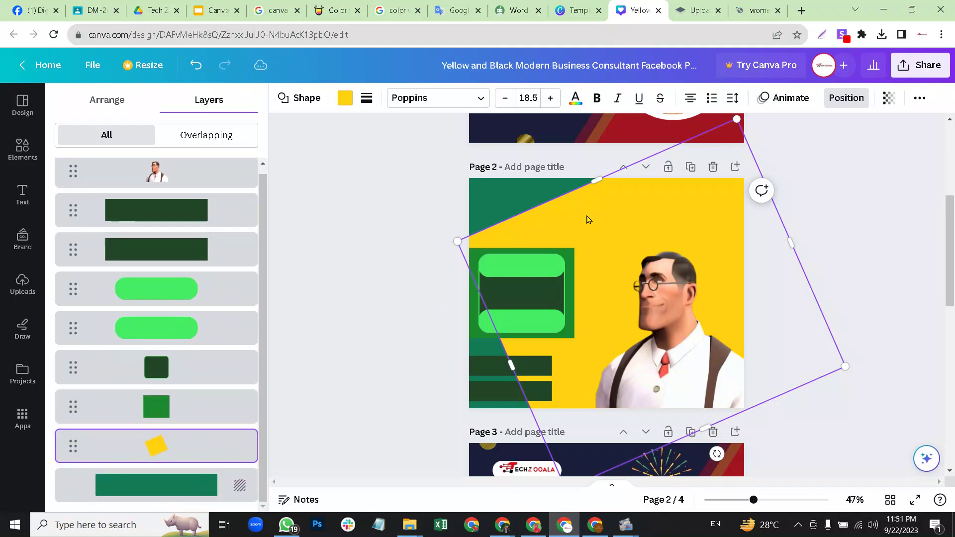
pyautogui.click(347, 99)
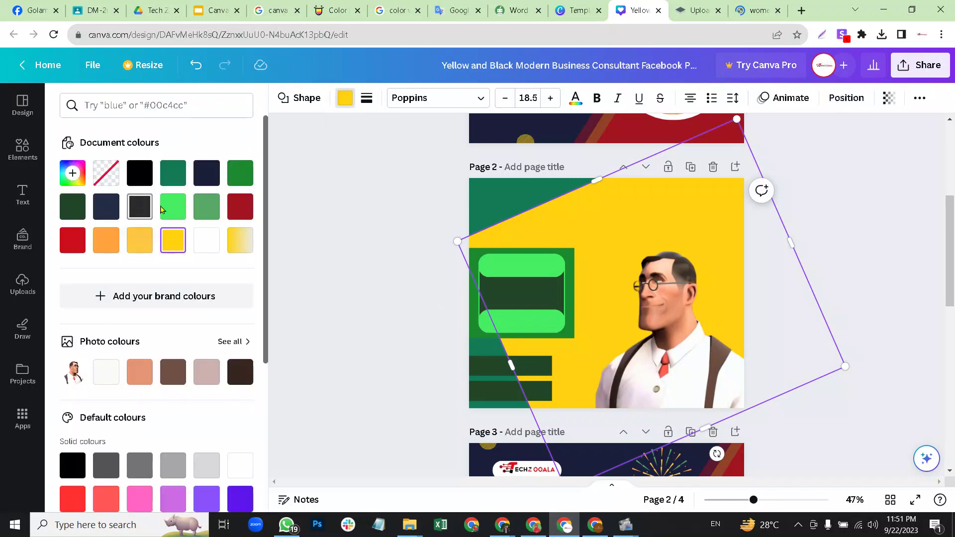
pyautogui.click(206, 207)
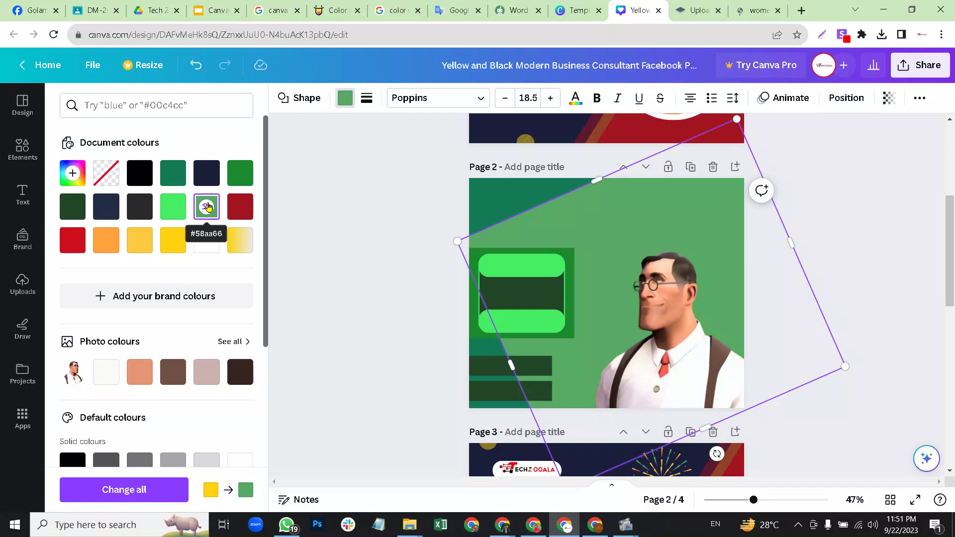
pyautogui.click(177, 207)
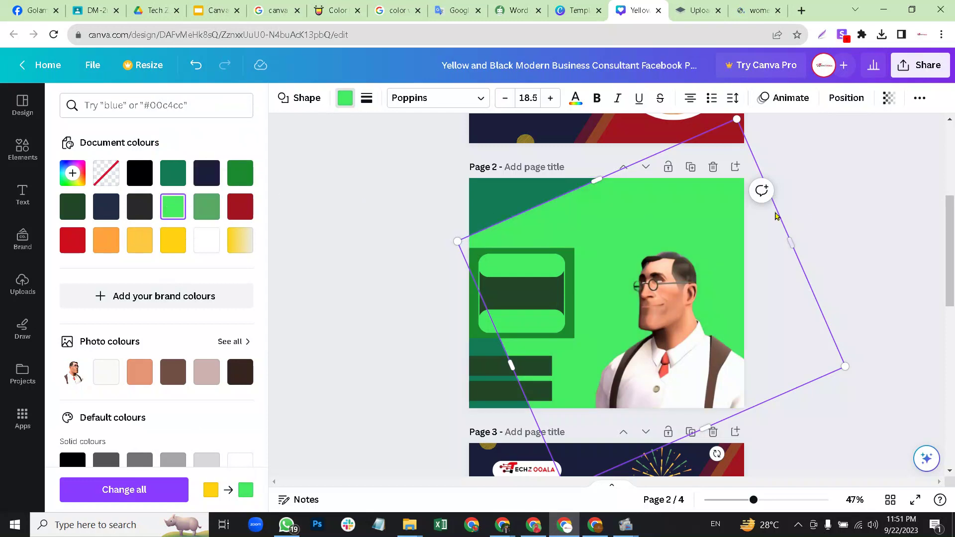
pyautogui.press('Escape')
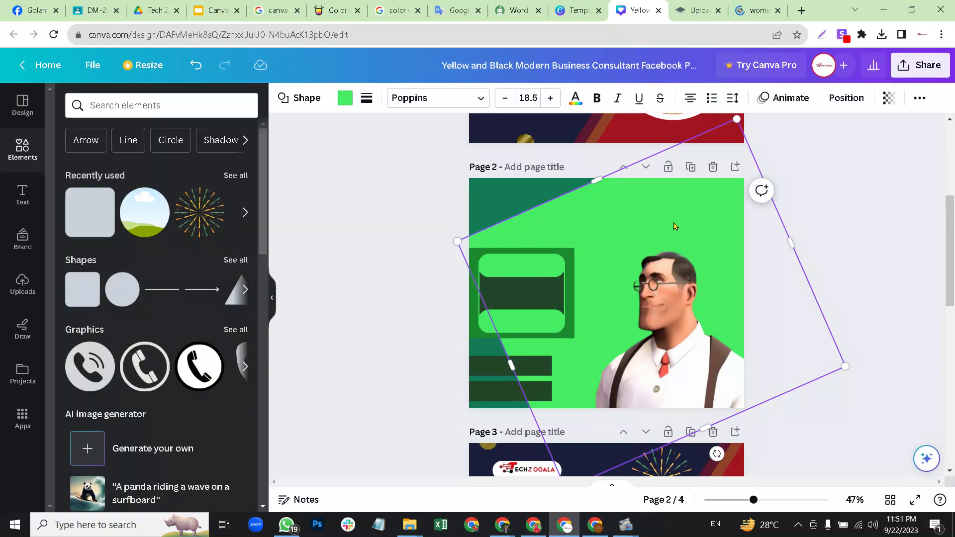
pyautogui.press('Escape')
pyautogui.moveTo(684, 220); pyautogui.dragTo(684, 217)
pyautogui.click(828, 219)
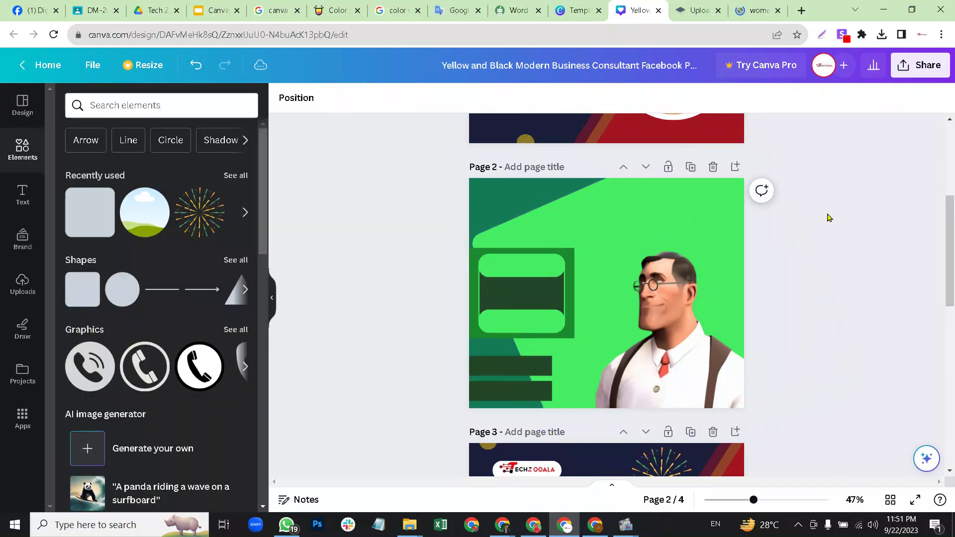
# Change the box behind the package panel to teal #127b55.
pyautogui.click(557, 252)
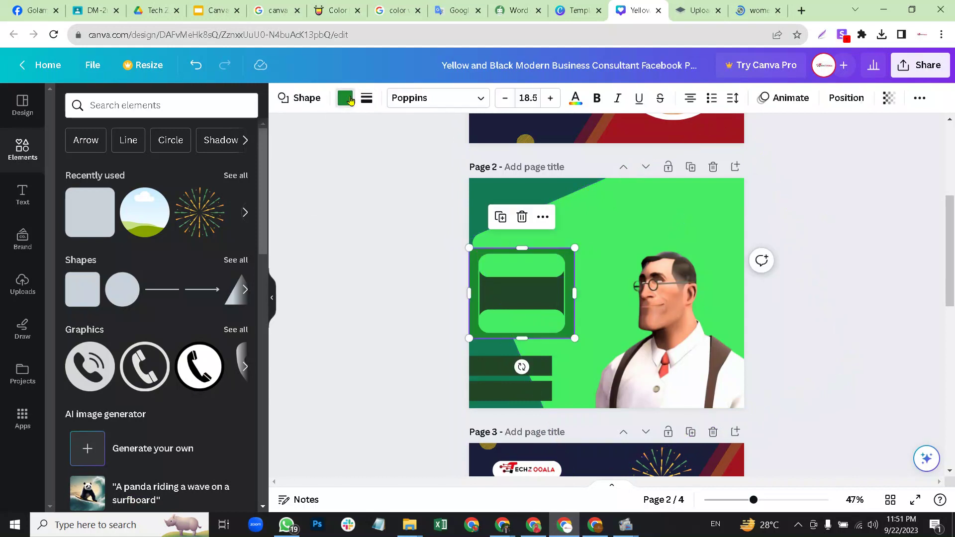
pyautogui.click(346, 98)
pyautogui.click(173, 173)
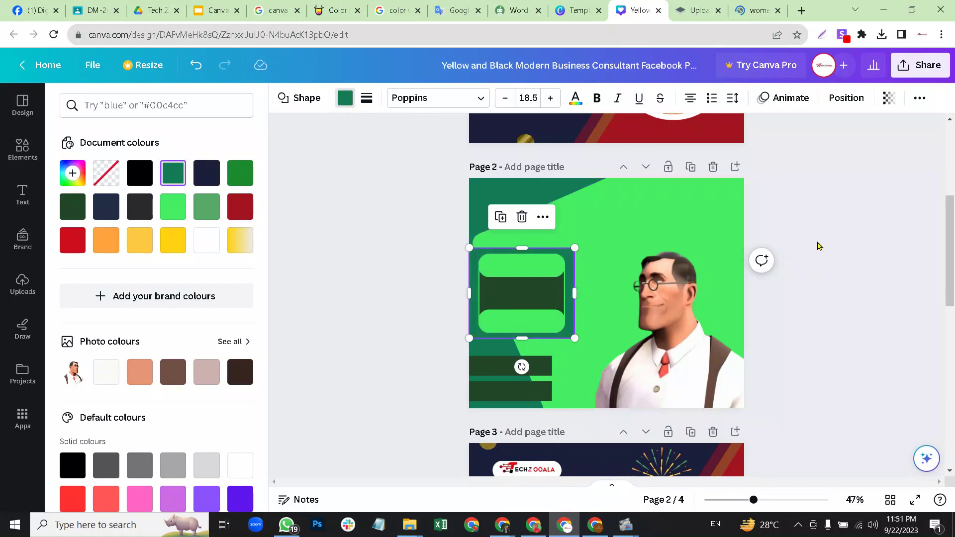
pyautogui.press('Escape')
pyautogui.press('Escape')
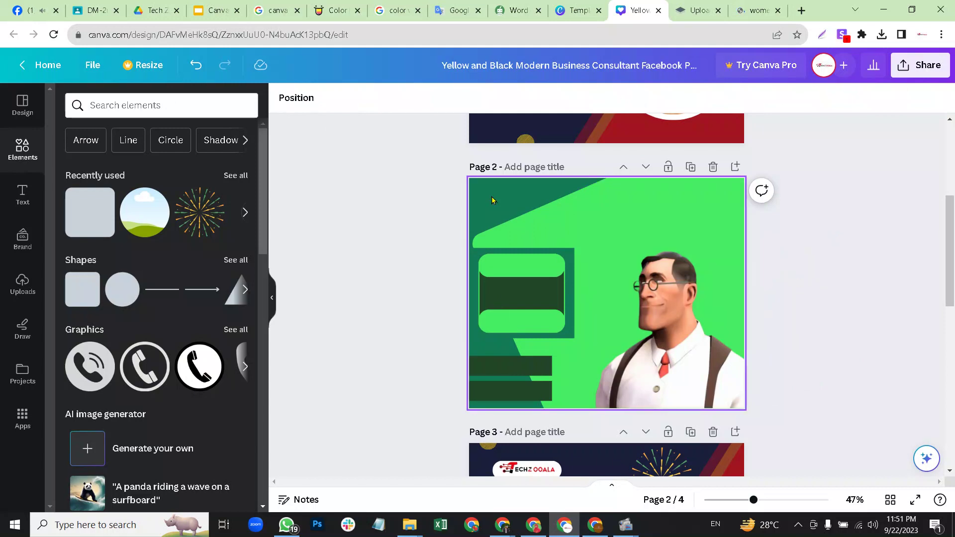
pyautogui.click(659, 220)
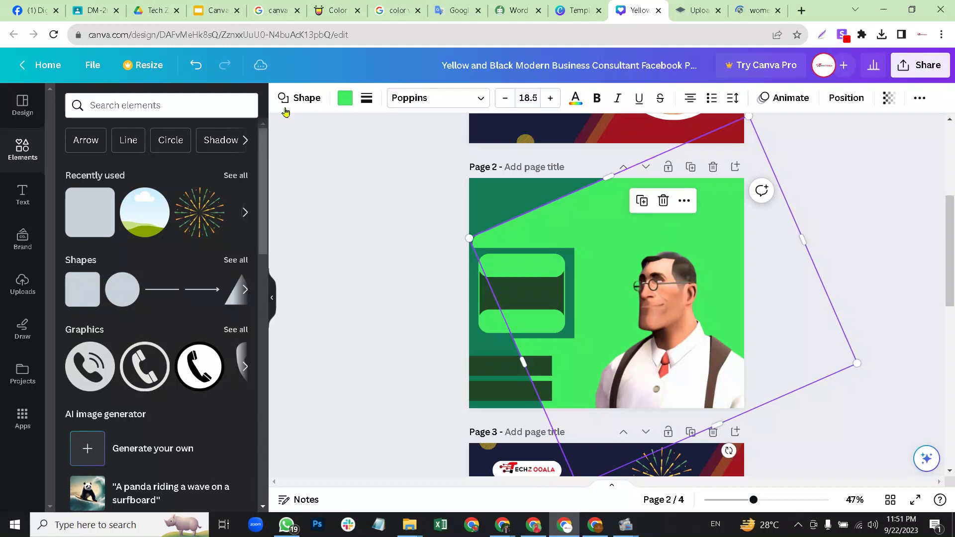
pyautogui.click(835, 222)
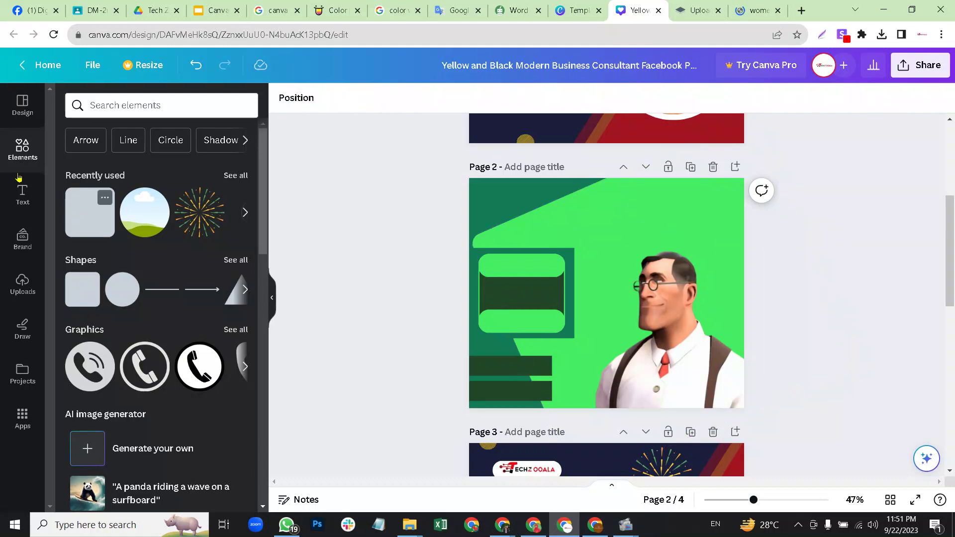
# Add a white 'Package -01' subheading sized to fit the box's top bar.
pyautogui.click(15, 195)
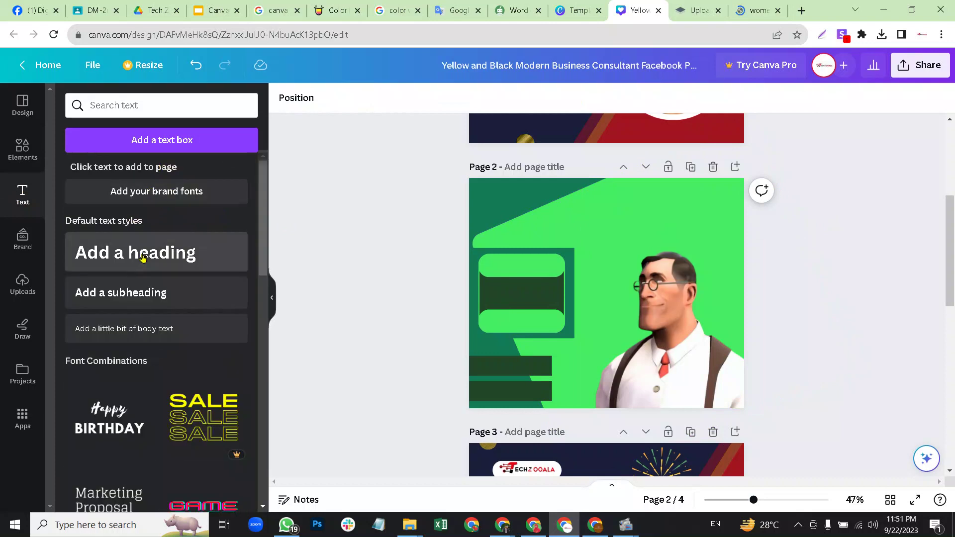
pyautogui.moveTo(130, 293); pyautogui.dragTo(538, 264)
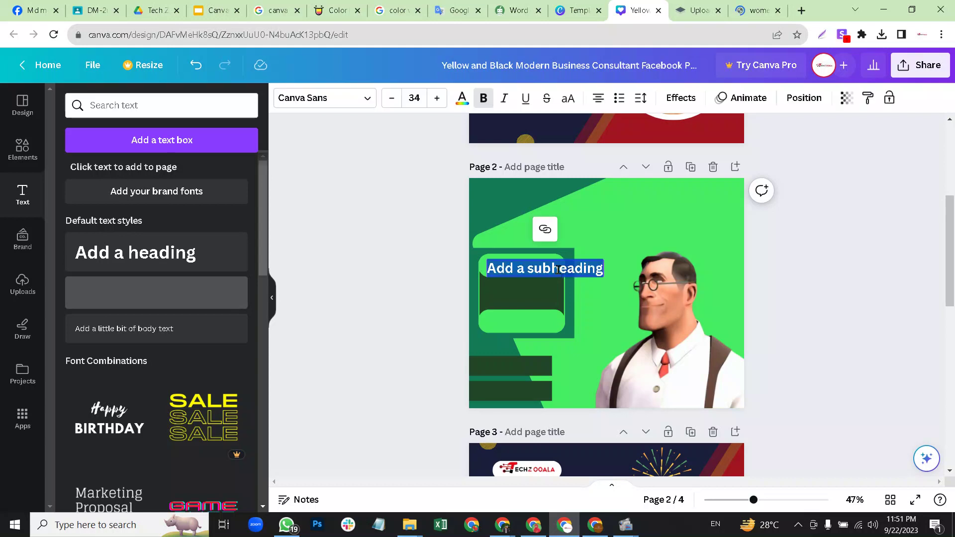
pyautogui.write('Pa')
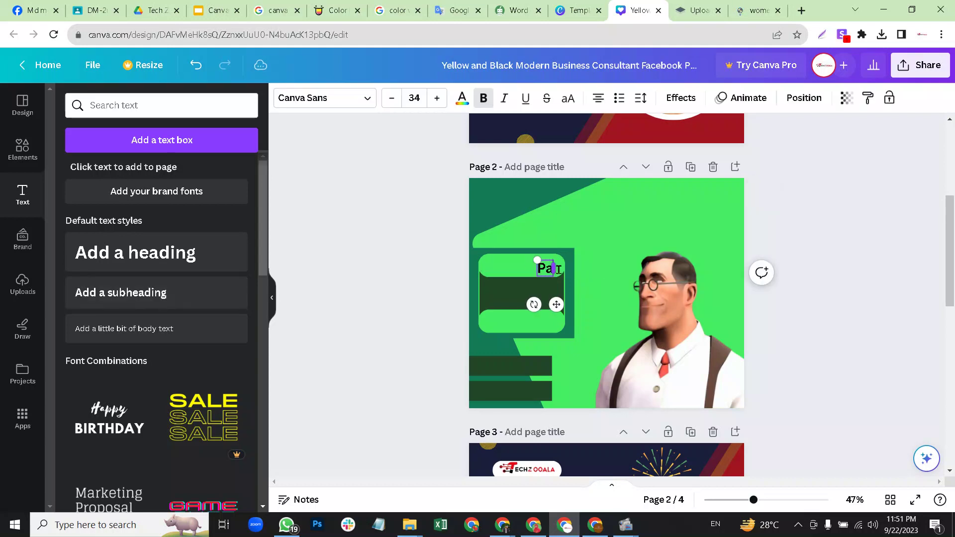
pyautogui.write('ckage -01')
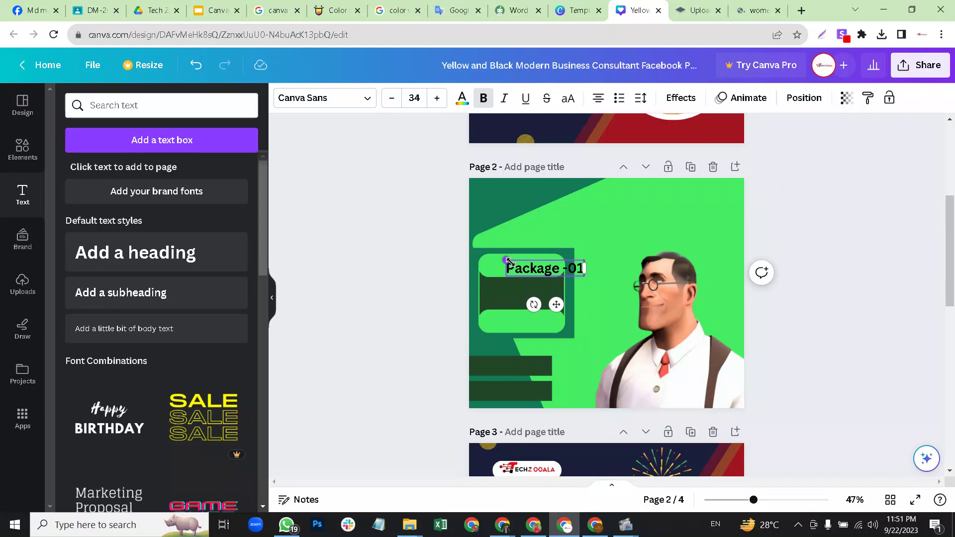
pyautogui.moveTo(505, 260); pyautogui.dragTo(491, 262)
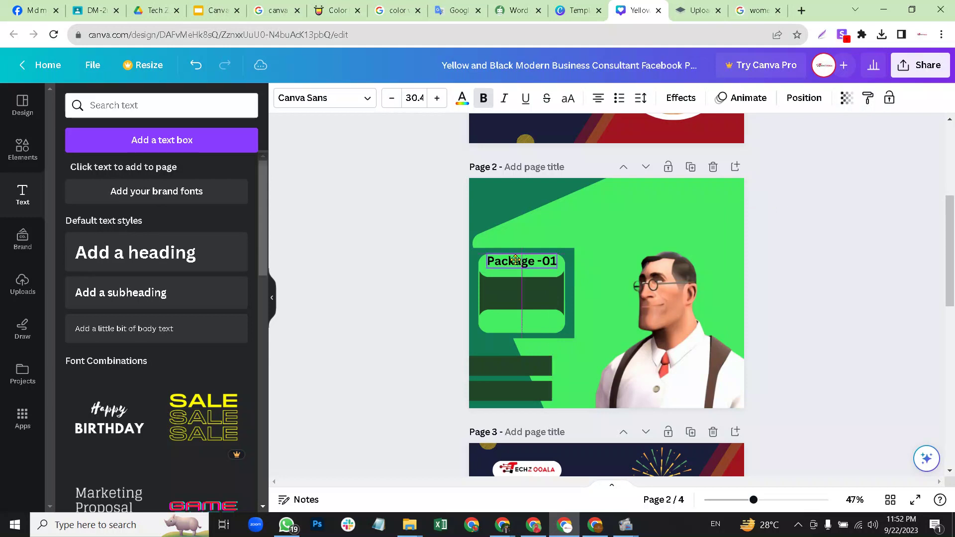
pyautogui.click(460, 100)
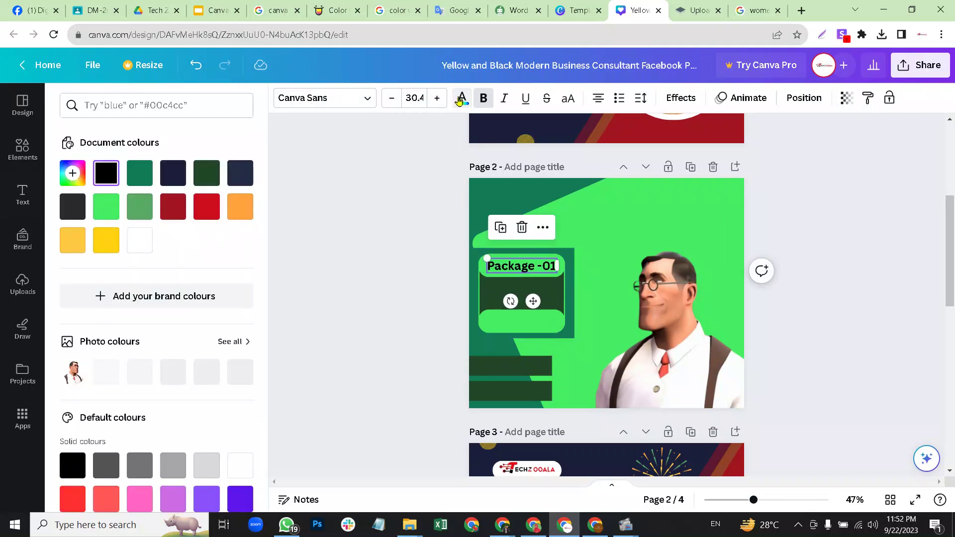
pyautogui.click(140, 240)
pyautogui.press('Escape')
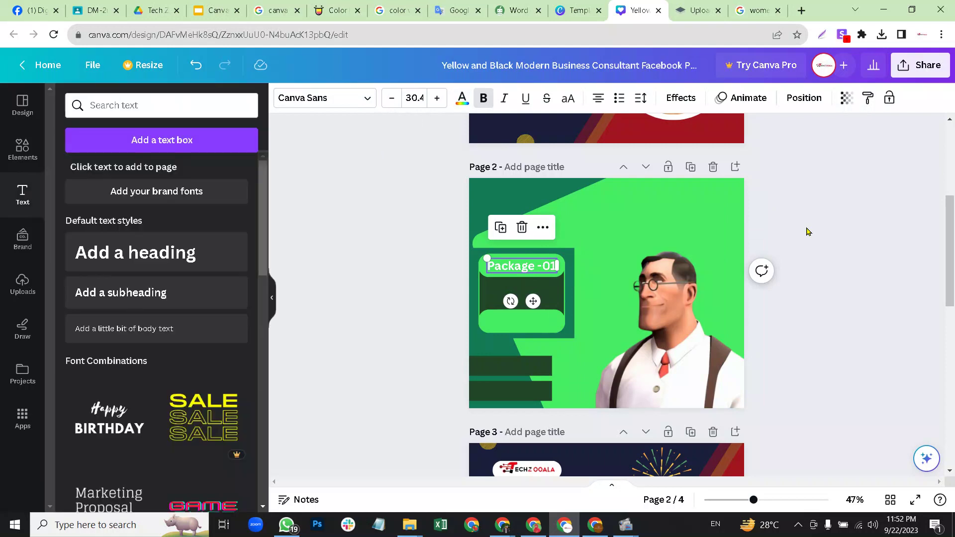
pyautogui.click(807, 231)
# Duplicate the label onto the lower bar and change it to '1000/-'.
pyautogui.click(519, 266)
pyautogui.hotkey('ctrl', 'd')
pyautogui.moveTo(517, 266); pyautogui.dragTo(514, 324)
pyautogui.doubleClick(514, 323)
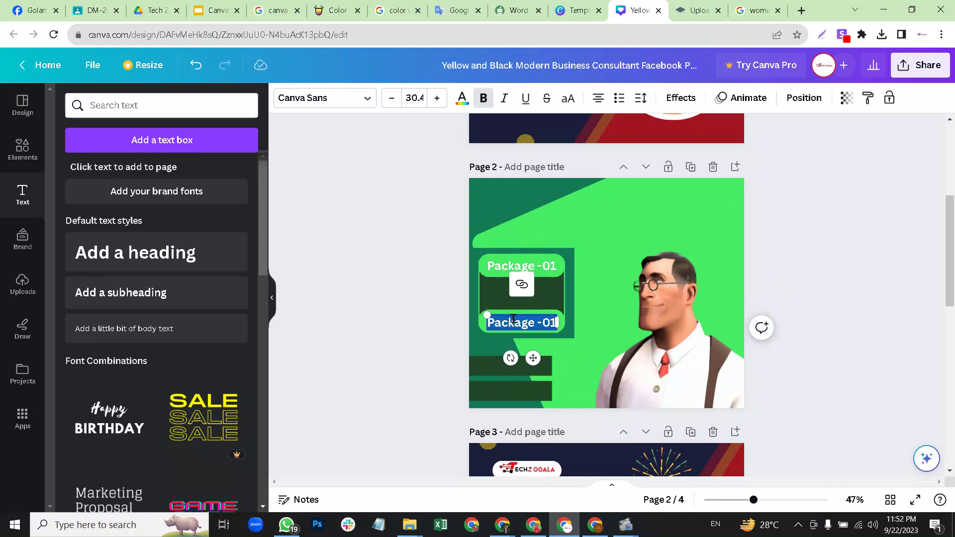
pyautogui.write('1000/-')
pyautogui.click(815, 283)
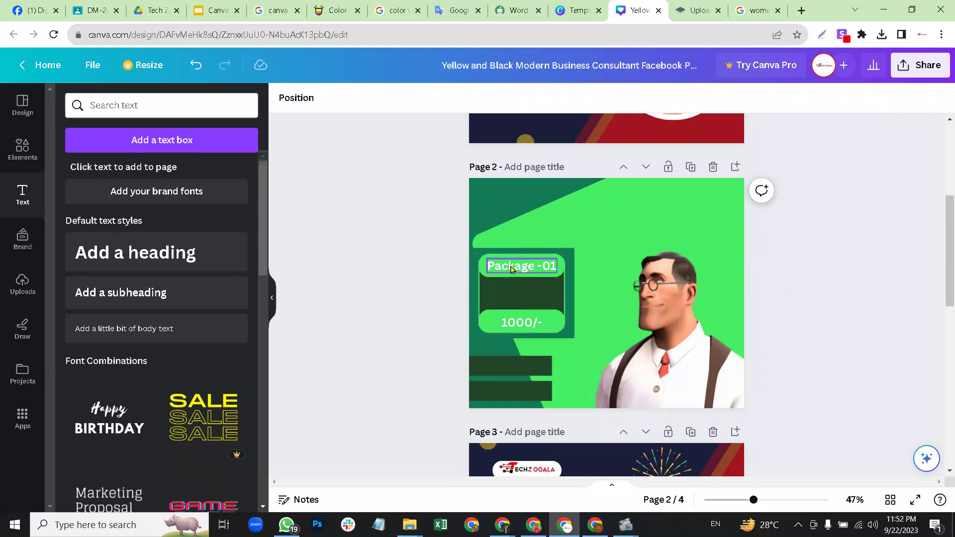
# Add a white body text line 'Cv Writing' inside the package box's dark area.
pyautogui.moveTo(150, 327); pyautogui.dragTo(540, 290)
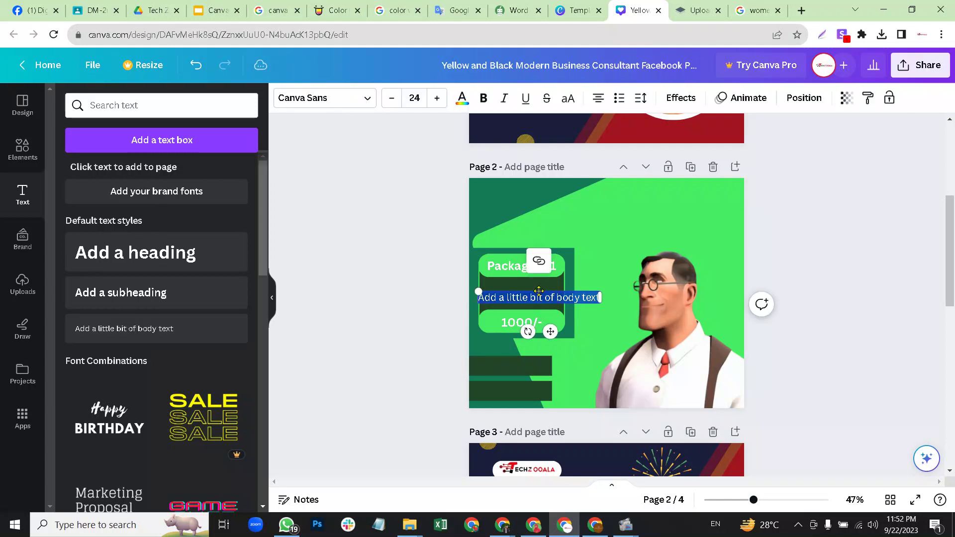
pyautogui.press('BackSpace')
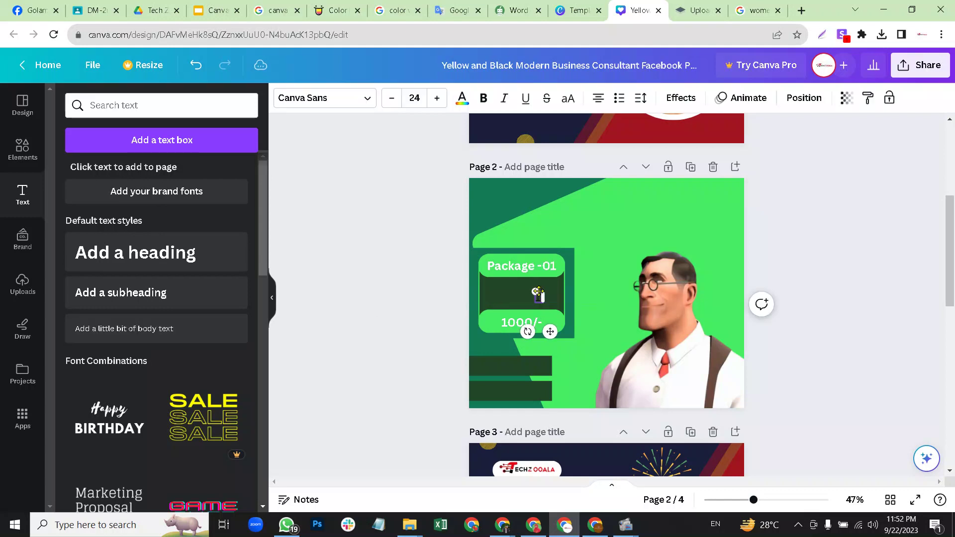
pyautogui.write('Low')
pyautogui.write(' Writing')
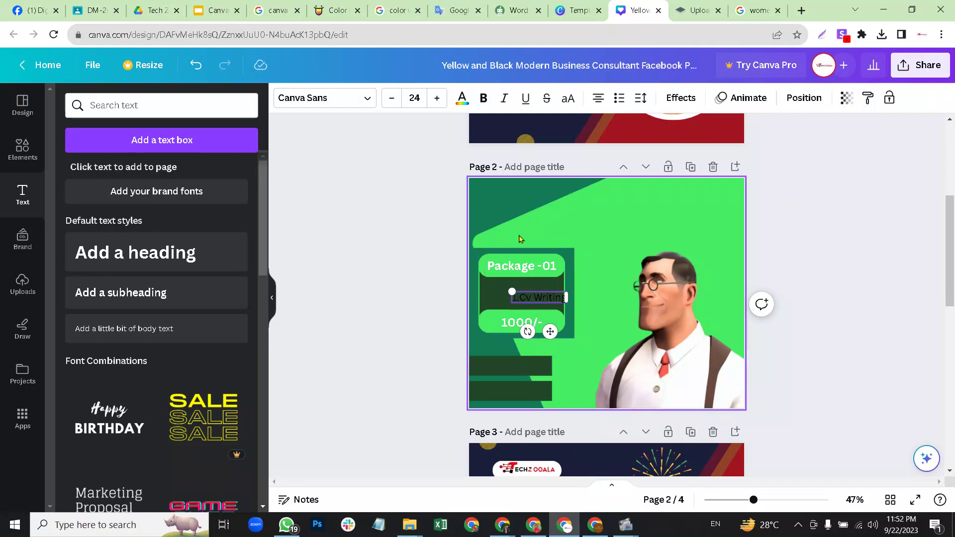
pyautogui.click(824, 254)
pyautogui.click(545, 300)
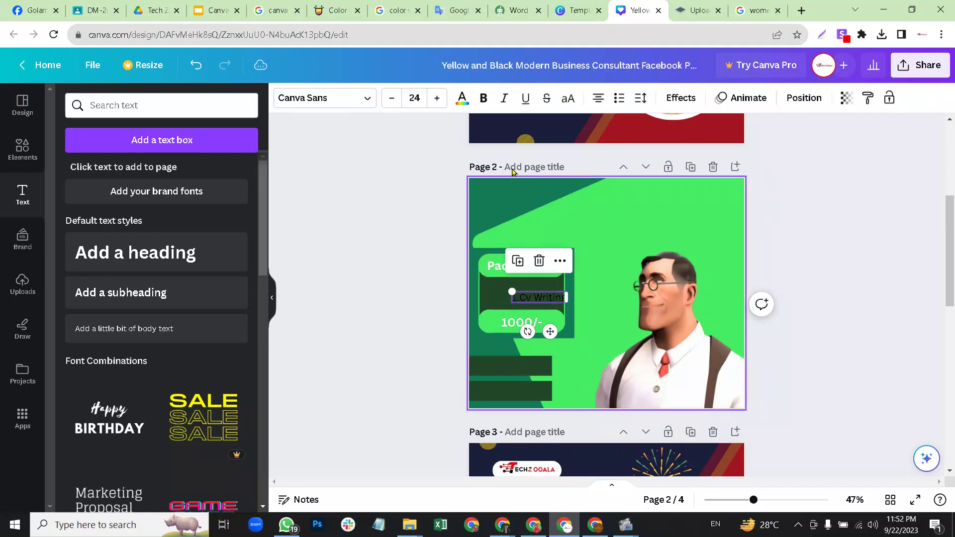
pyautogui.click(462, 97)
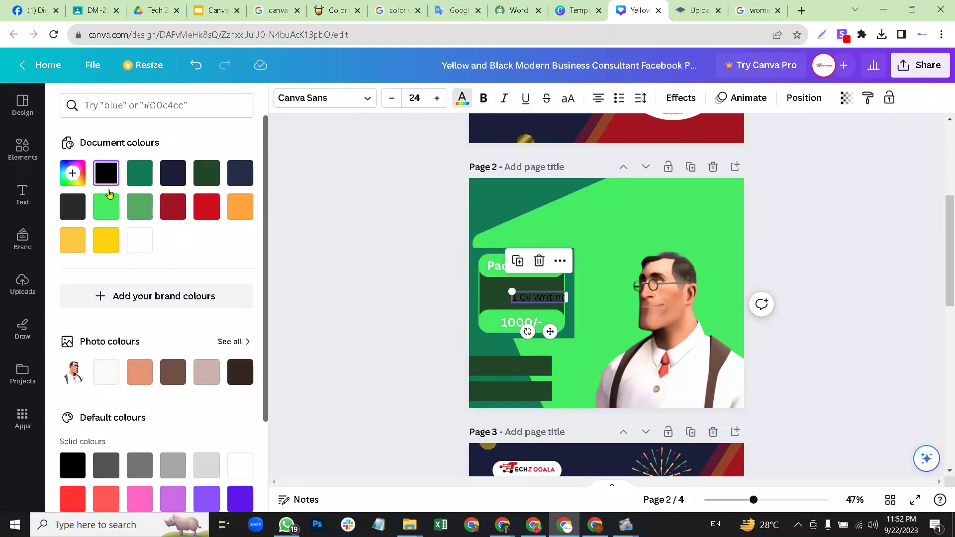
pyautogui.click(139, 240)
pyautogui.press('Escape')
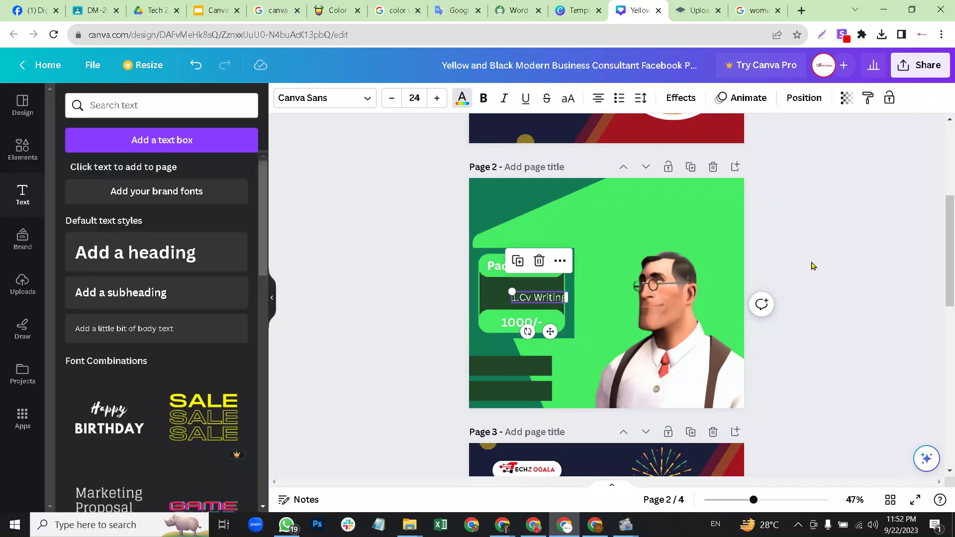
pyautogui.press('Escape')
pyautogui.moveTo(527, 289); pyautogui.dragTo(507, 280)
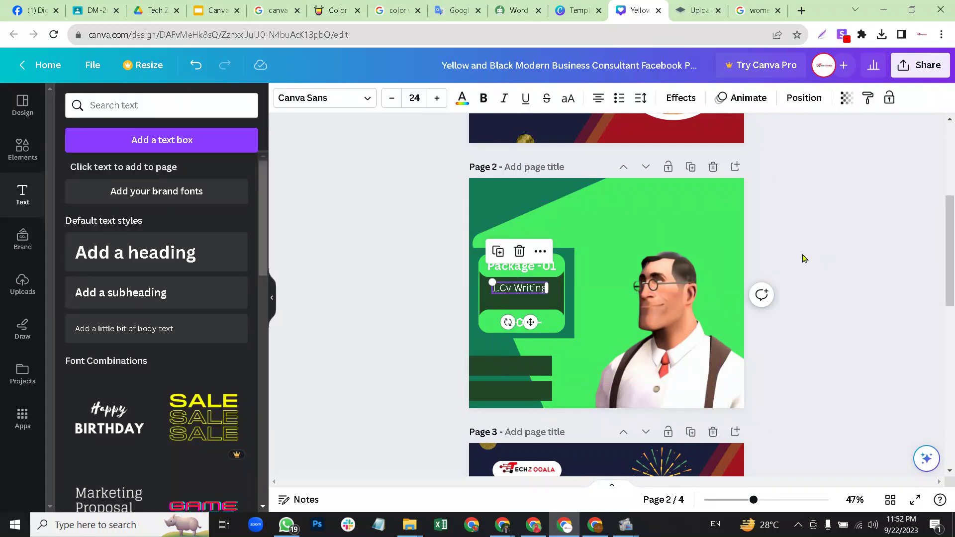
pyautogui.click(813, 258)
# Duplicate the line below and change the copy to 'Resume Writing'.
pyautogui.click(525, 287)
pyautogui.click(498, 252)
pyautogui.moveTo(519, 291); pyautogui.dragTo(513, 293)
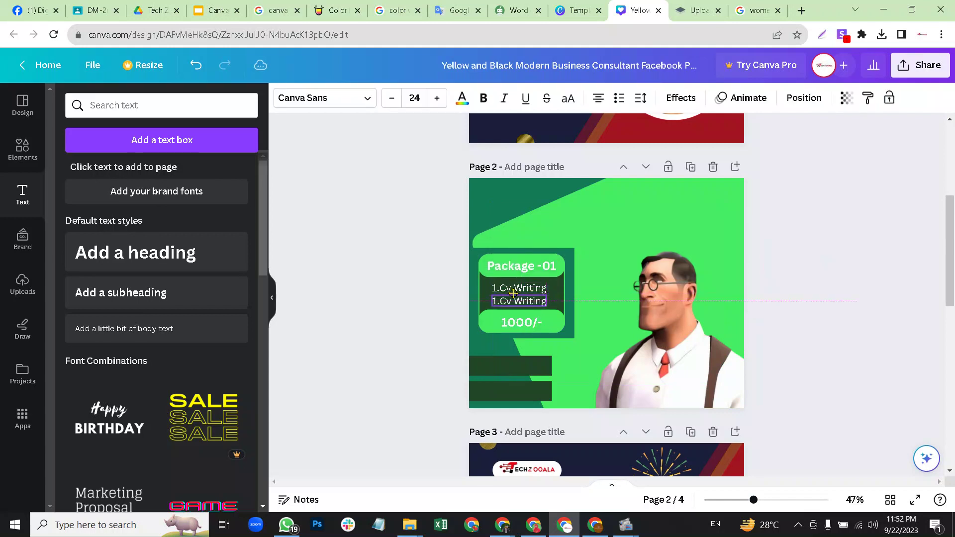
pyautogui.doubleClick(517, 298)
pyautogui.click(513, 301)
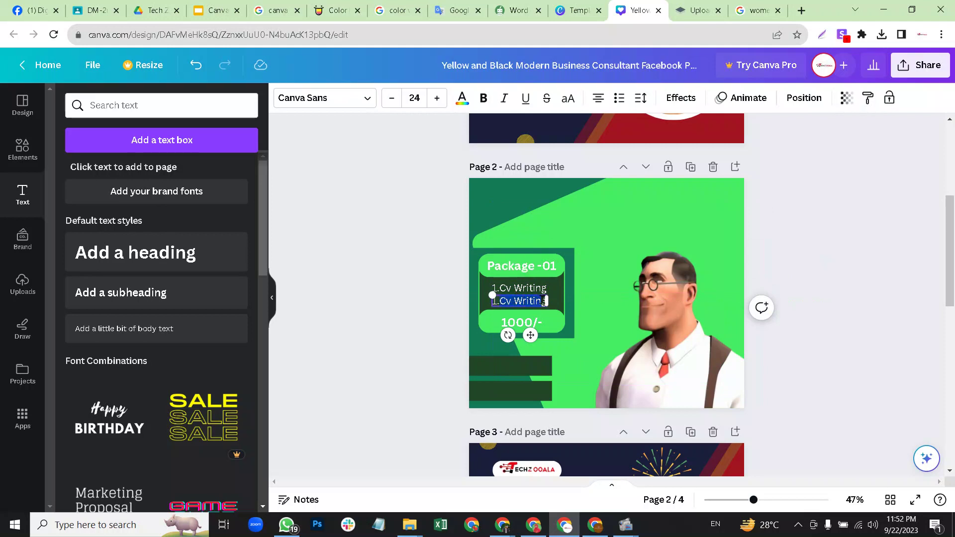
pyautogui.moveTo(511, 302); pyautogui.dragTo(517, 303)
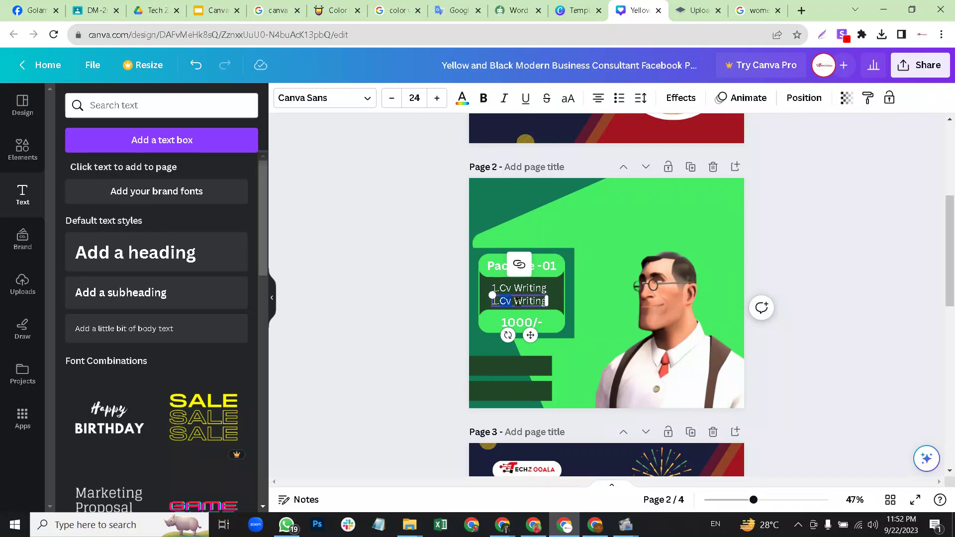
pyautogui.write('Resume')
pyautogui.click(813, 251)
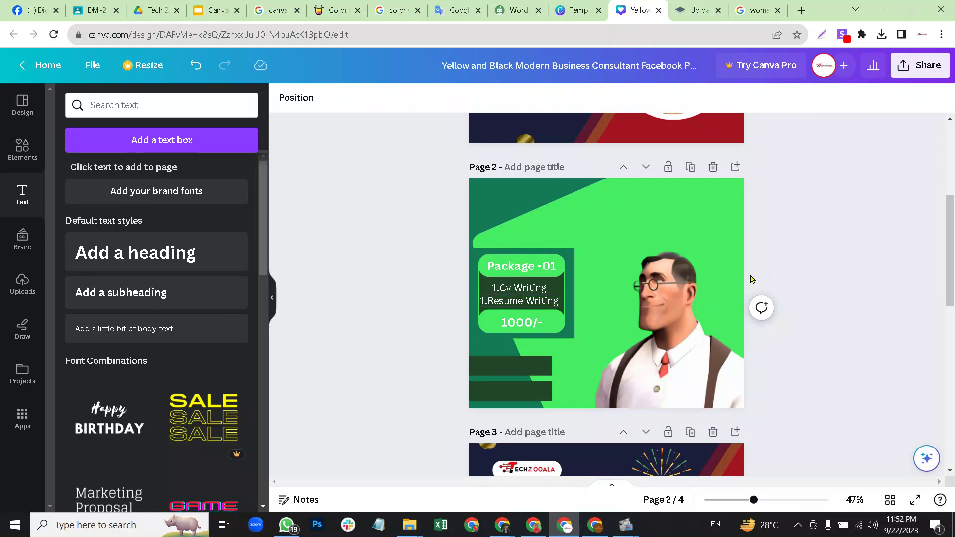
# Remove the '1.' numbering from both the Resume Writing and Cv Writing lines.
pyautogui.click(498, 301)
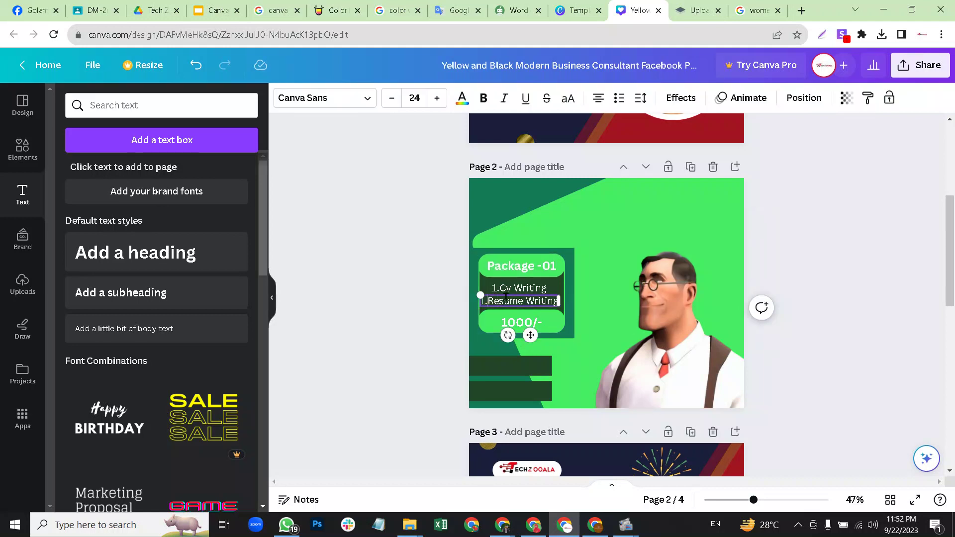
pyautogui.click(514, 297)
pyautogui.press('Home')
pyautogui.press('Delete')
pyautogui.press('Delete')
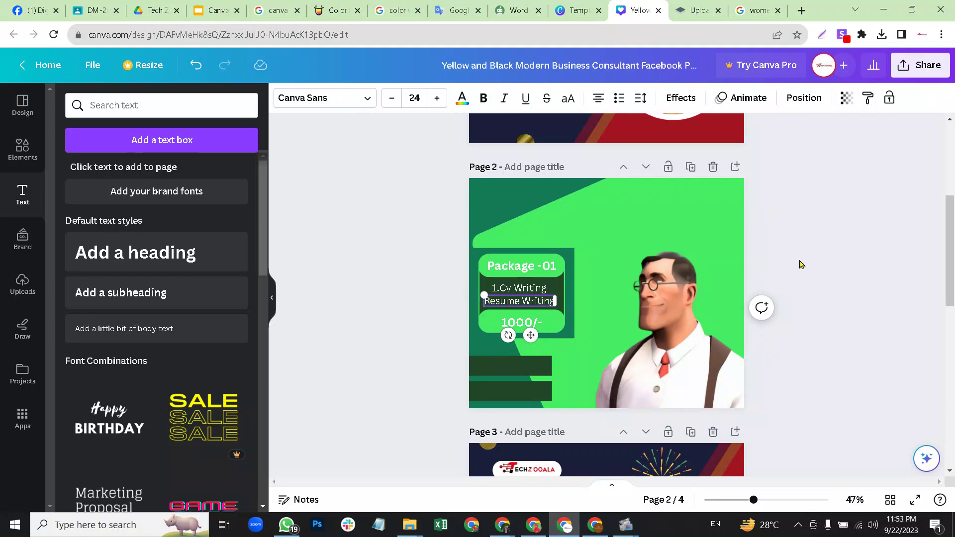
pyautogui.click(774, 267)
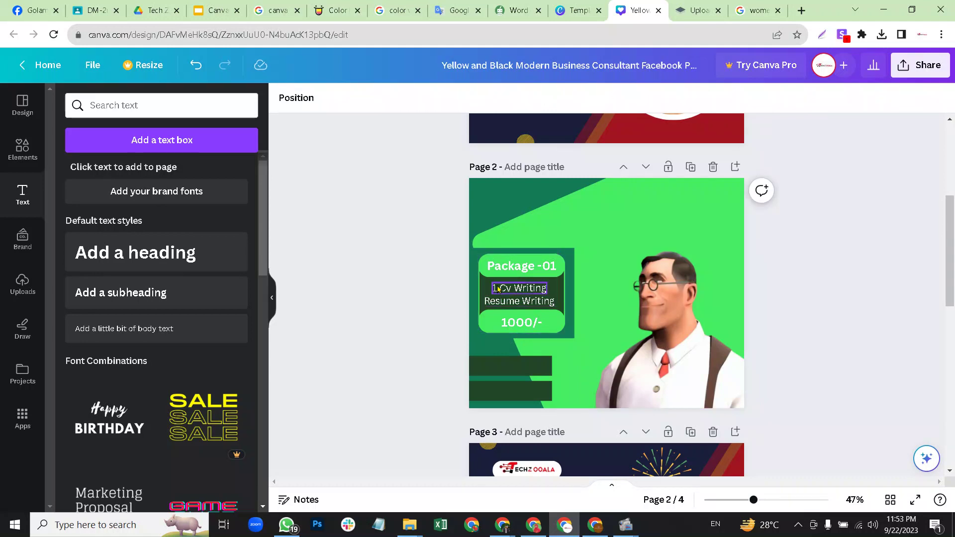
pyautogui.click(498, 289)
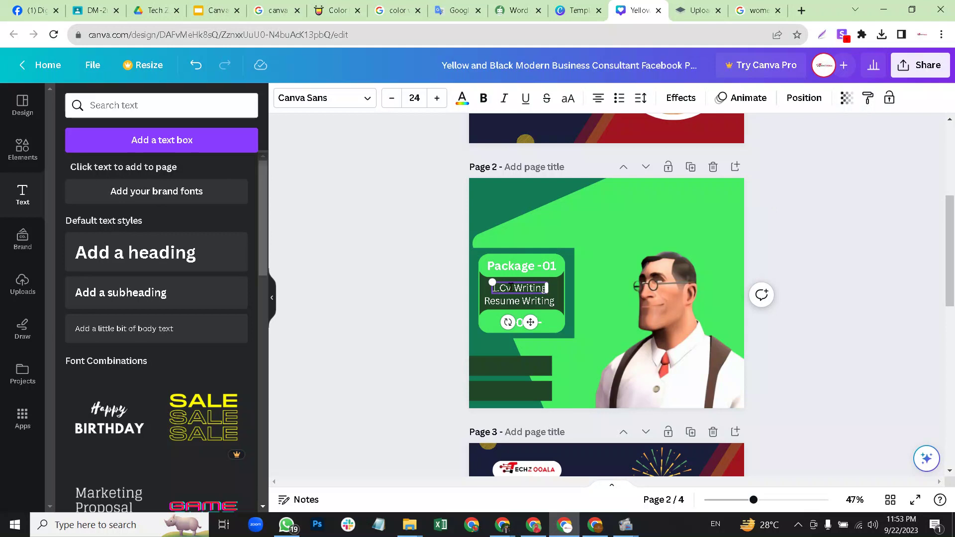
pyautogui.press('Home')
pyautogui.press('Delete')
pyautogui.press('Delete')
pyautogui.click(796, 259)
# Enlarge the Cv Writing text slightly, then place a heading box near page 2's top right.
pyautogui.click(515, 288)
pyautogui.moveTo(487, 281); pyautogui.dragTo(485, 278)
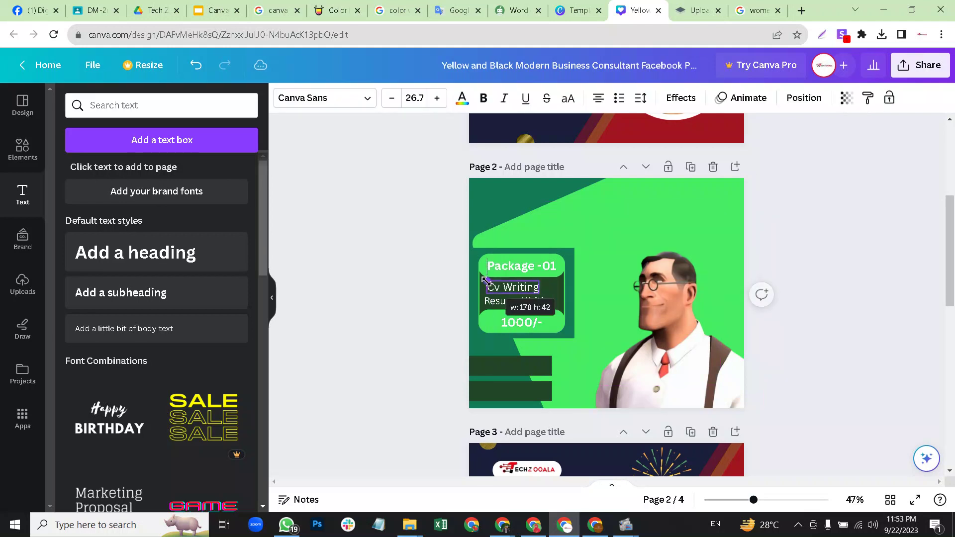
pyautogui.click(791, 279)
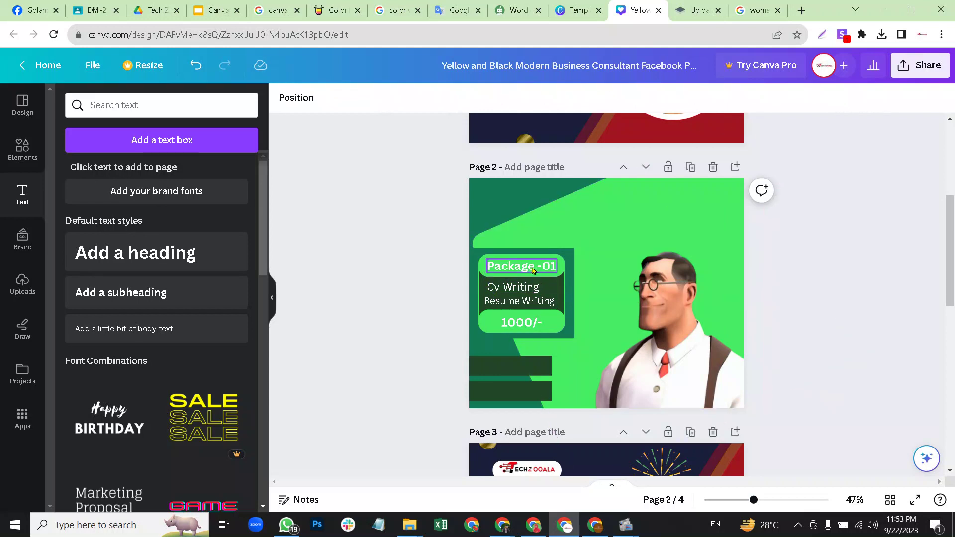
pyautogui.moveTo(169, 257); pyautogui.dragTo(656, 203)
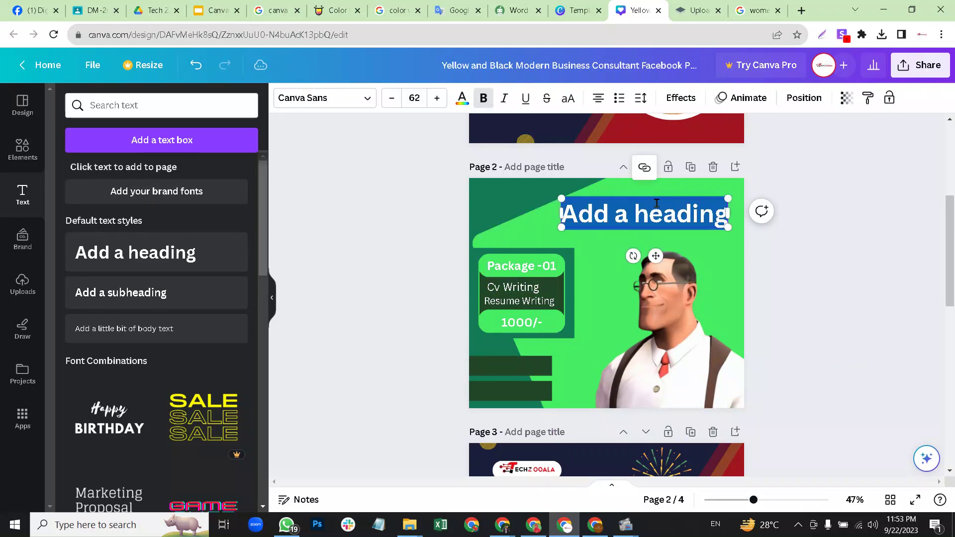
# Type the heading 'Do you want', then reword it to 'What you want'.
pyautogui.write('Do you')
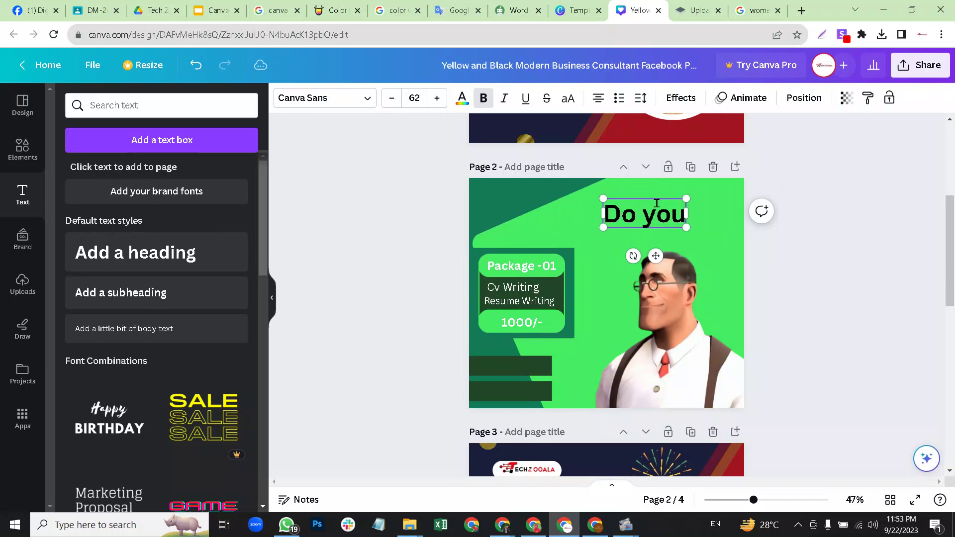
pyautogui.write(' want')
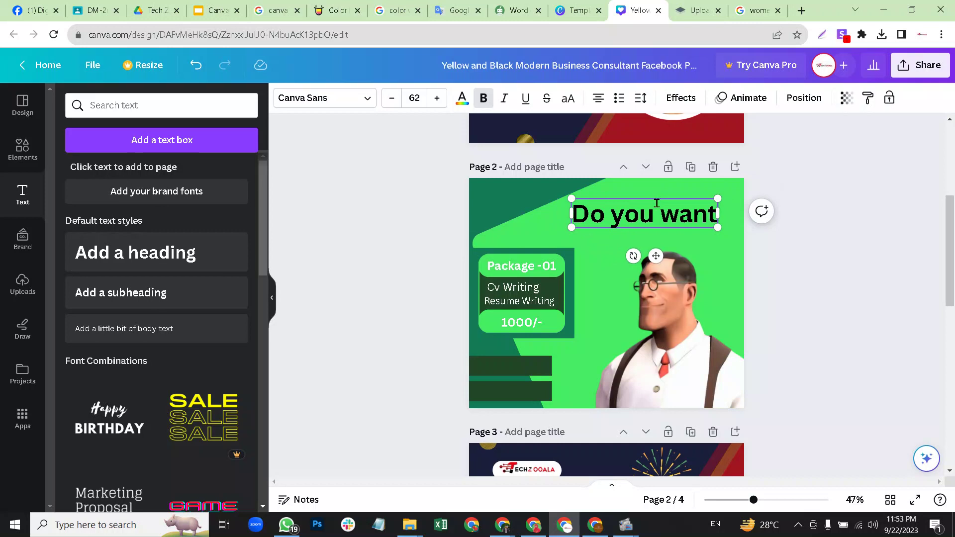
pyautogui.doubleClick(607, 213)
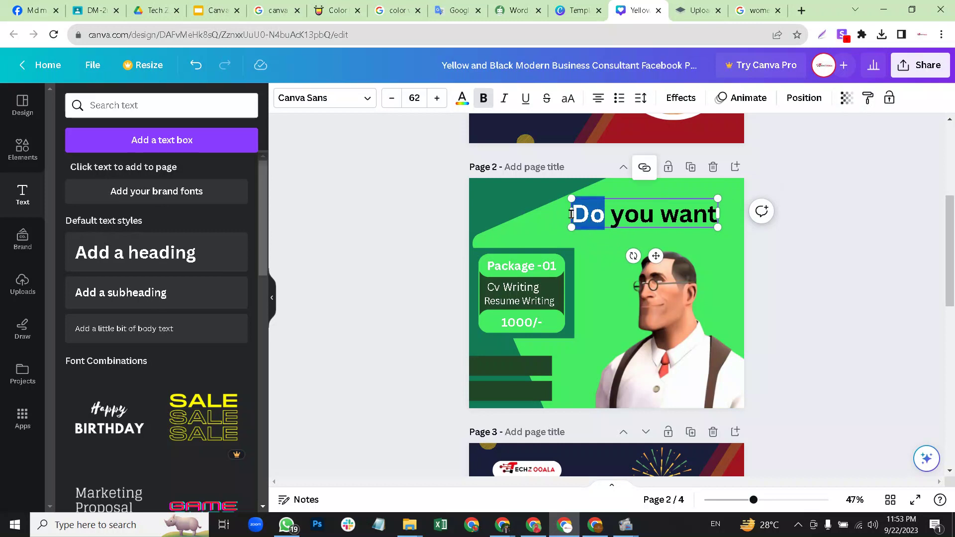
pyautogui.write('What')
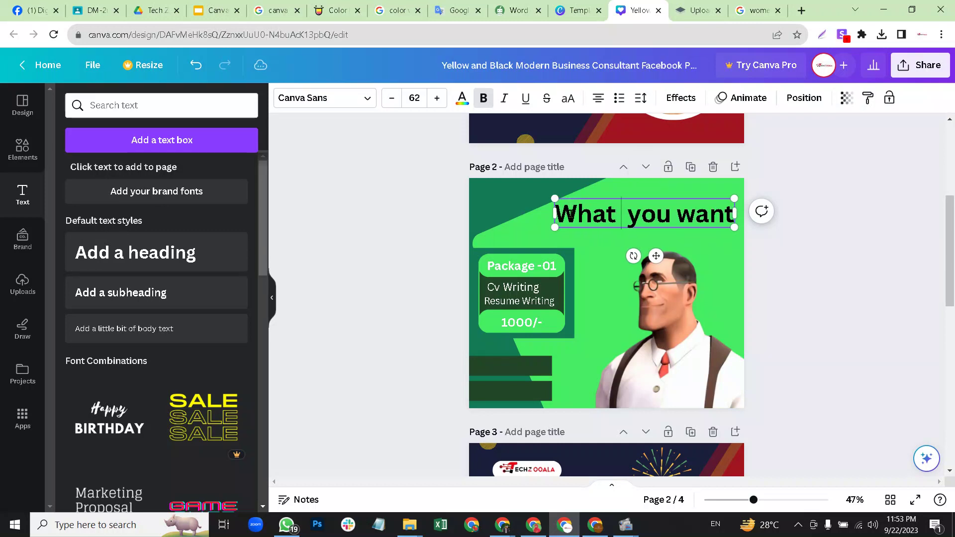
pyautogui.press('BackSpace')
pyautogui.click(753, 229)
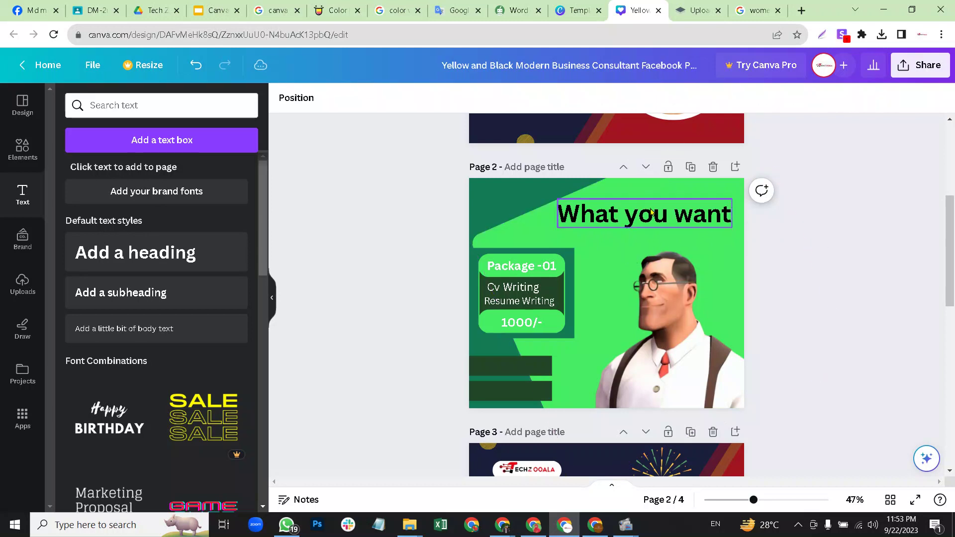
# Try Poppins, Helvetica World and Open Sauce on the heading, then settle on Anton.
pyautogui.click(613, 212)
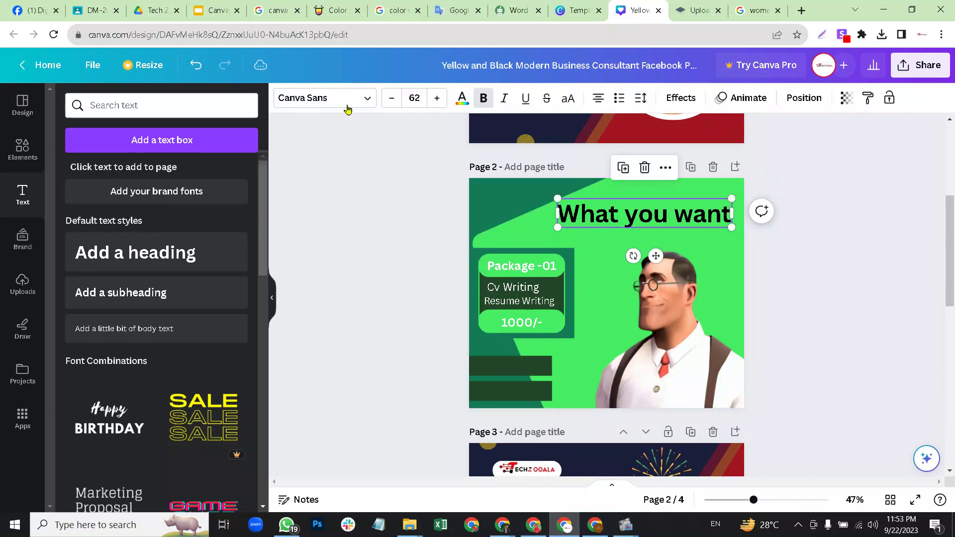
pyautogui.click(341, 103)
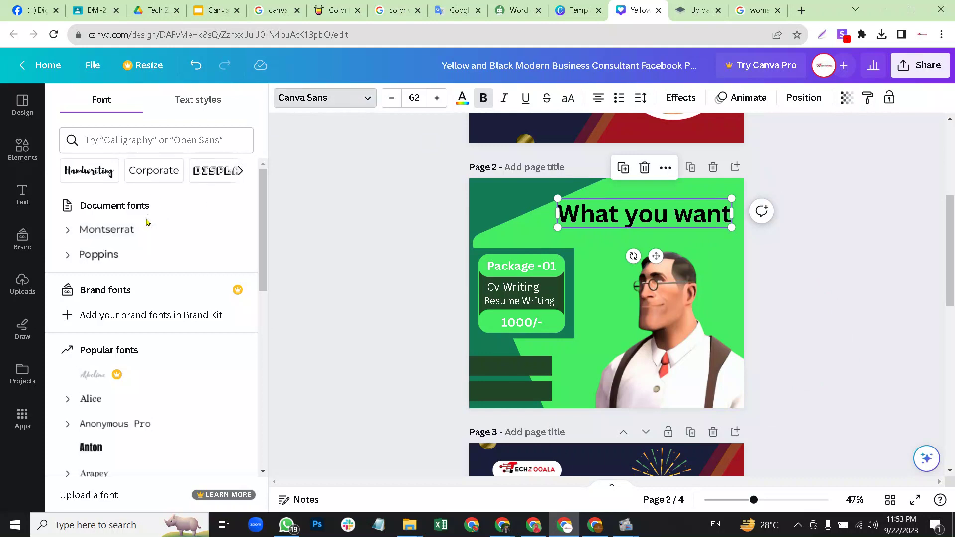
pyautogui.click(136, 260)
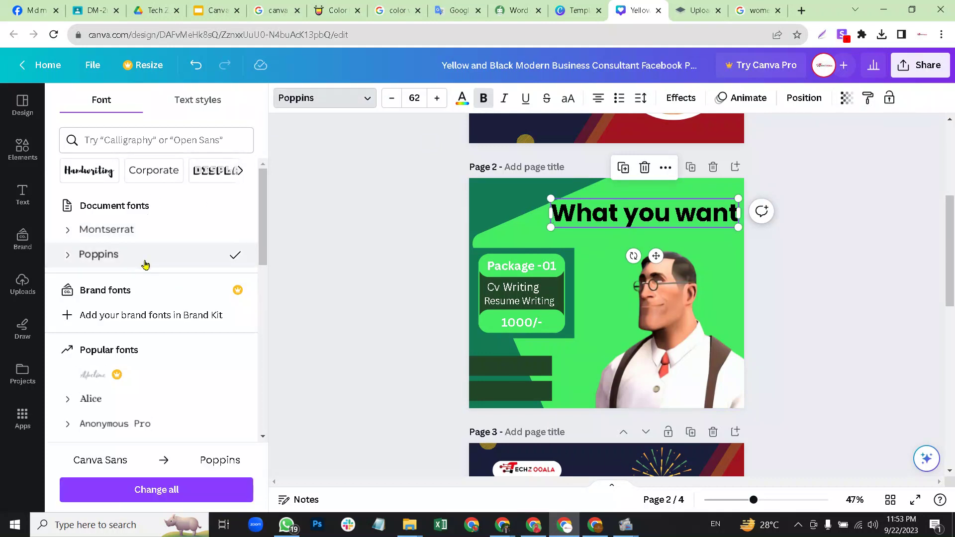
pyautogui.click(148, 345)
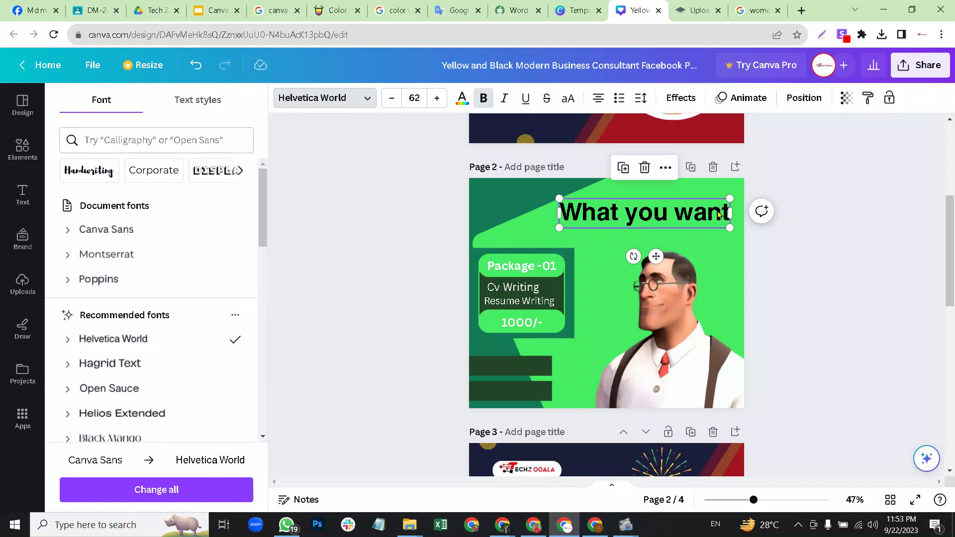
pyautogui.click(141, 392)
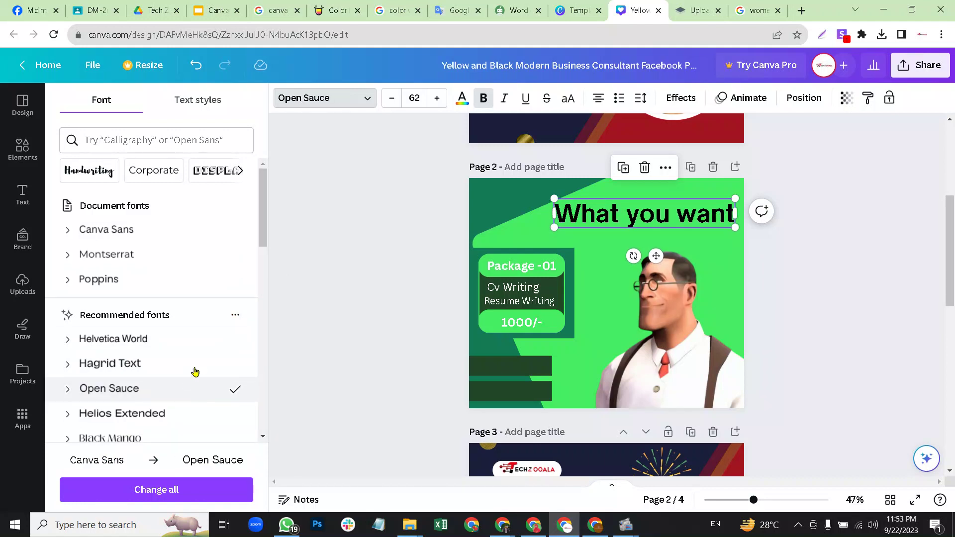
pyautogui.scroll(-5, 150, 374)
pyautogui.click(135, 380)
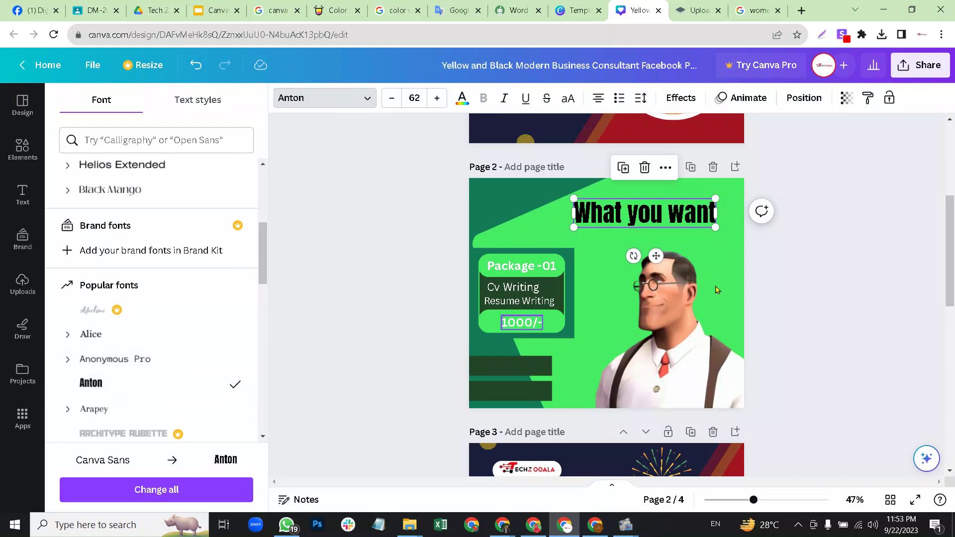
pyautogui.click(679, 211)
pyautogui.click(816, 228)
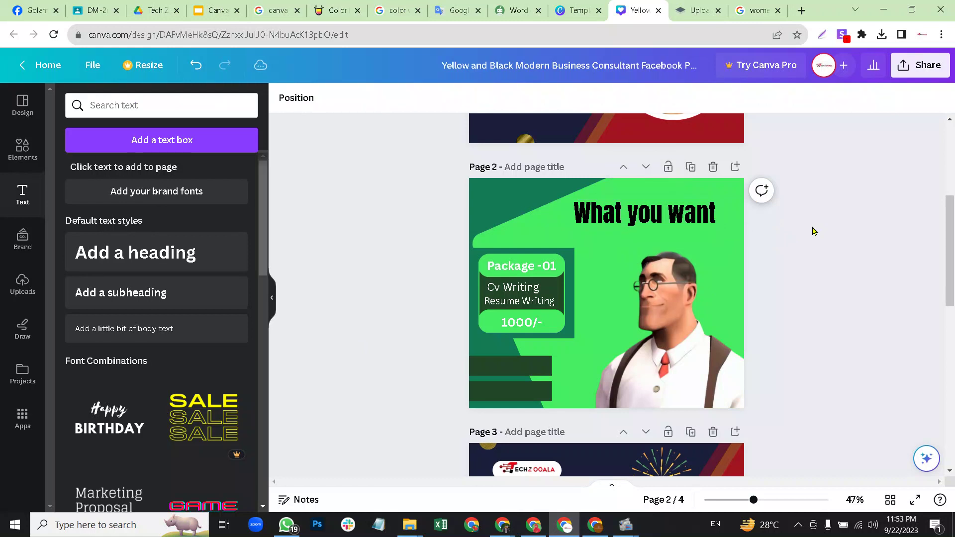
# Make the What you want heading text white.
pyautogui.click(692, 219)
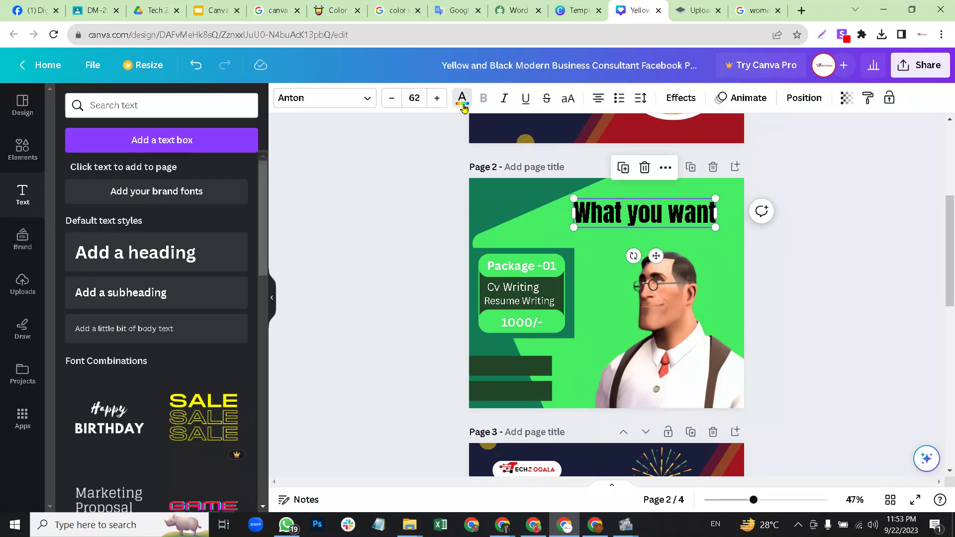
pyautogui.click(462, 100)
pyautogui.click(140, 240)
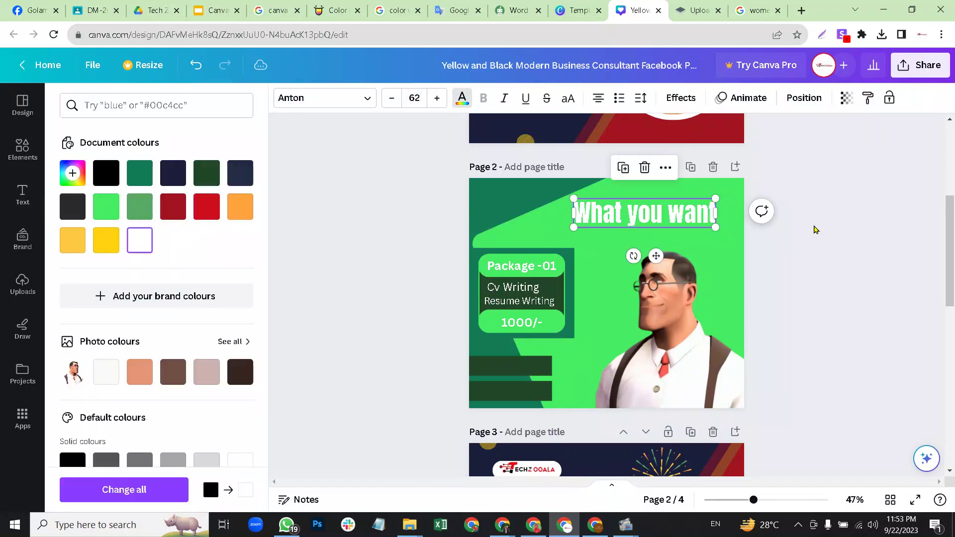
pyautogui.click(812, 228)
pyautogui.click(813, 229)
# Enlarge the white Anton heading to size 77.5 across the top right.
pyautogui.click(694, 219)
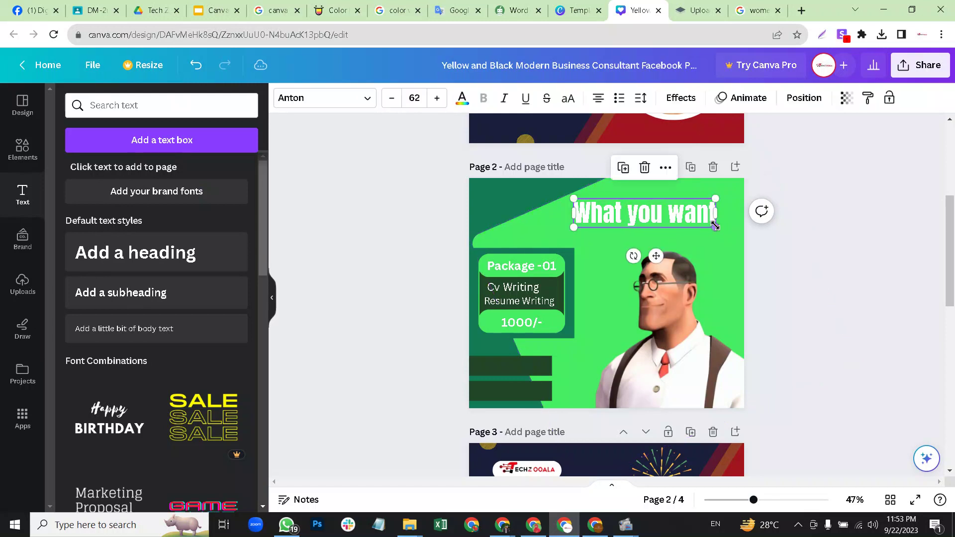
pyautogui.moveTo(732, 238); pyautogui.dragTo(741, 244)
pyautogui.moveTo(671, 214); pyautogui.dragTo(749, 237)
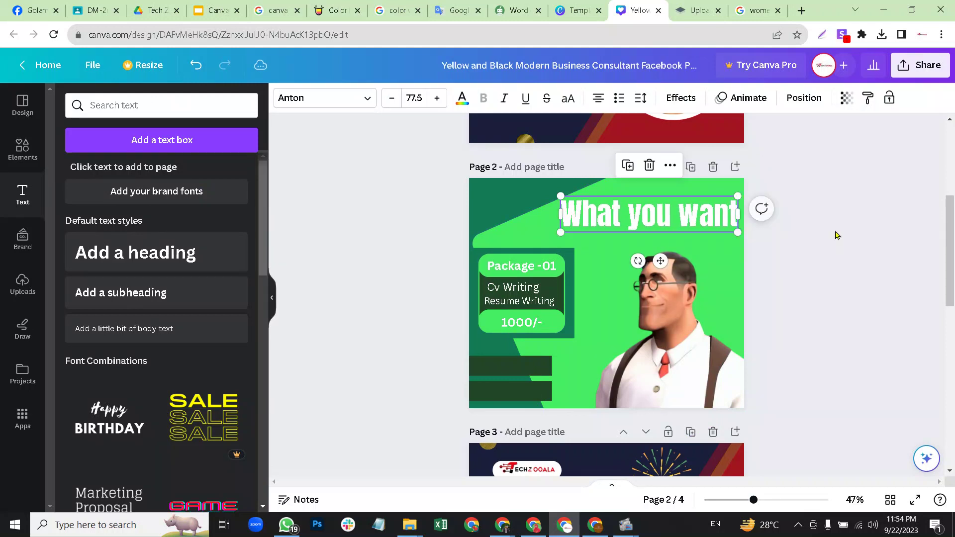
pyautogui.click(831, 230)
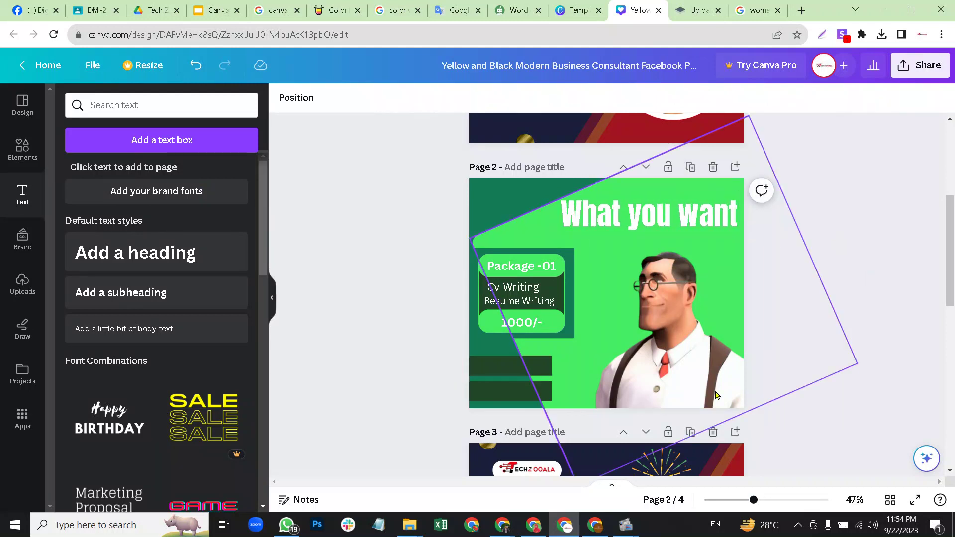
pyautogui.click(524, 367)
pyautogui.click(801, 312)
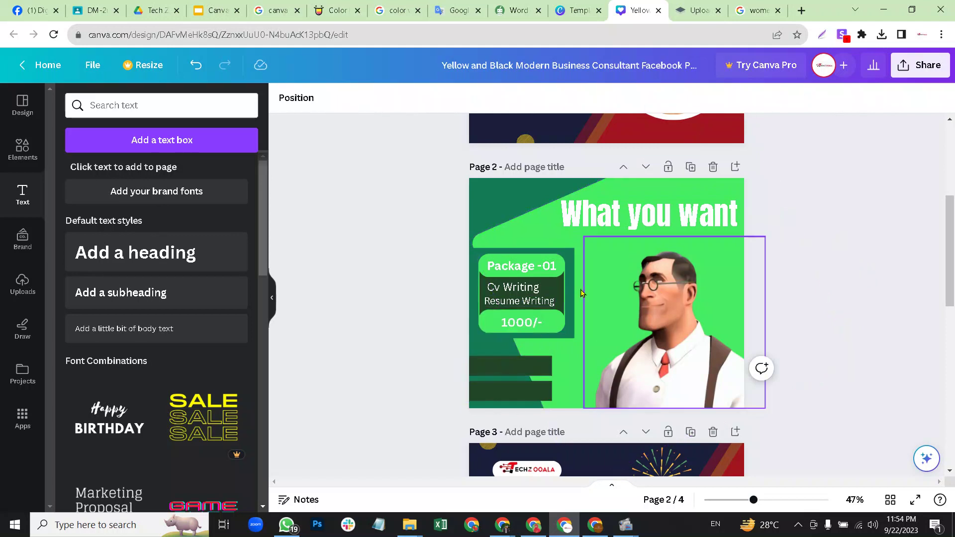
# Move the Cv Writing text onto the upper dark bar and replace it with the email address.
pyautogui.click(523, 287)
pyautogui.moveTo(523, 287); pyautogui.dragTo(520, 379)
pyautogui.doubleClick(522, 364)
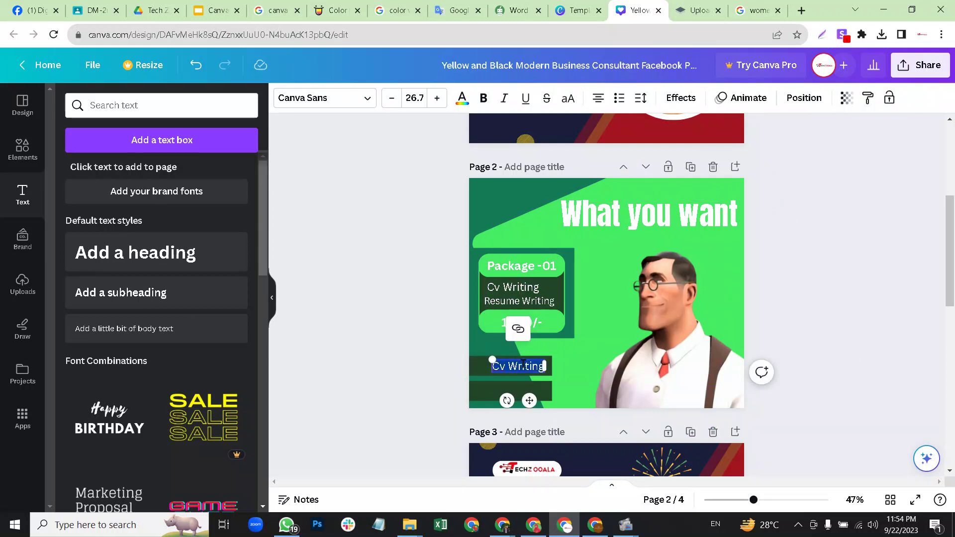
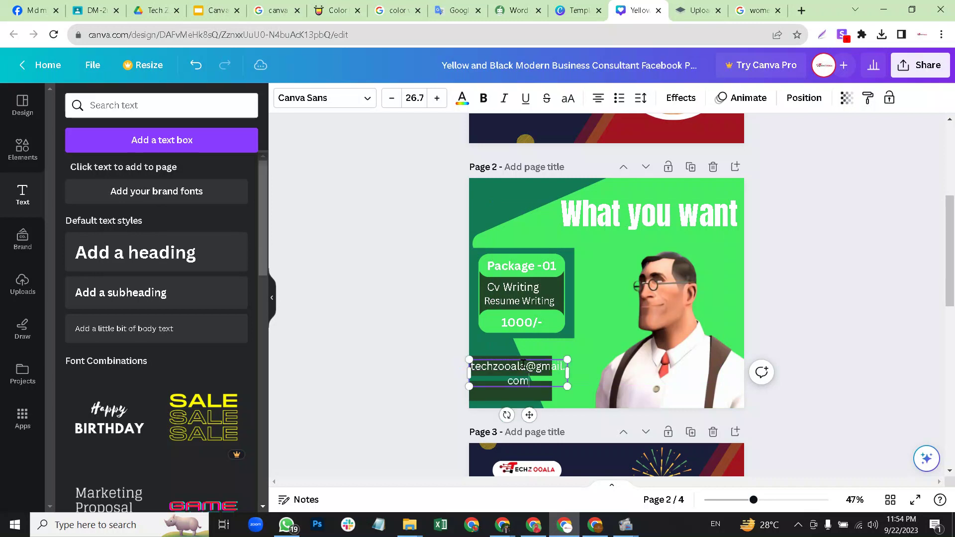
# Shrink the email text and fit it on one line on the upper bar.
pyautogui.moveTo(568, 374); pyautogui.dragTo(593, 371)
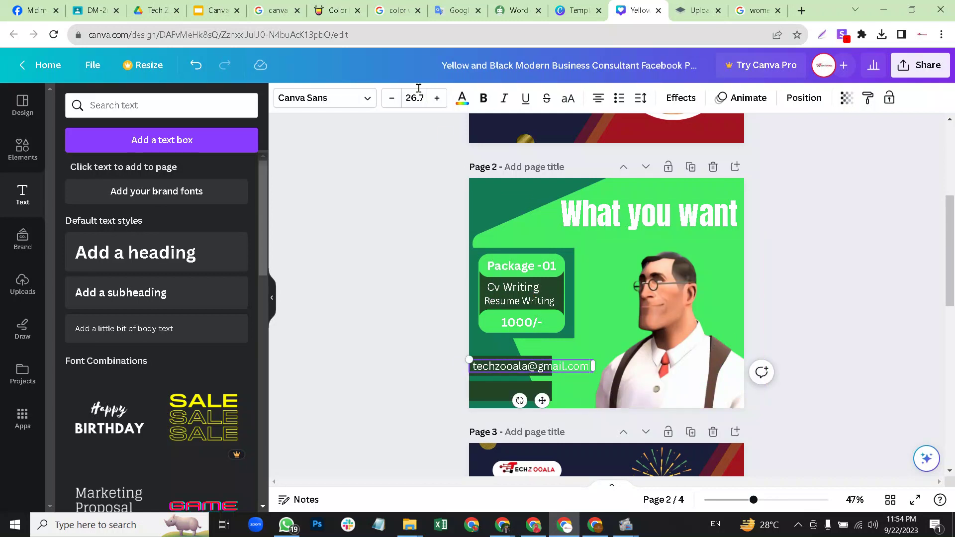
pyautogui.click(391, 100)
pyautogui.click(391, 99)
pyautogui.click(391, 99)
pyautogui.click(391, 102)
pyautogui.click(391, 102)
pyautogui.click(391, 102)
pyautogui.click(392, 102)
pyautogui.click(391, 102)
pyautogui.moveTo(542, 364); pyautogui.dragTo(523, 365)
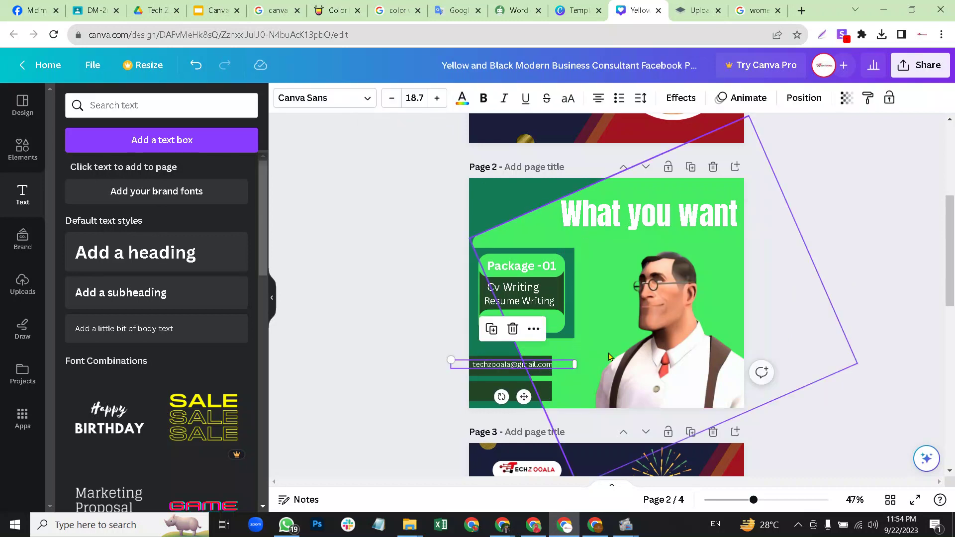
pyautogui.click(586, 356)
pyautogui.click(547, 356)
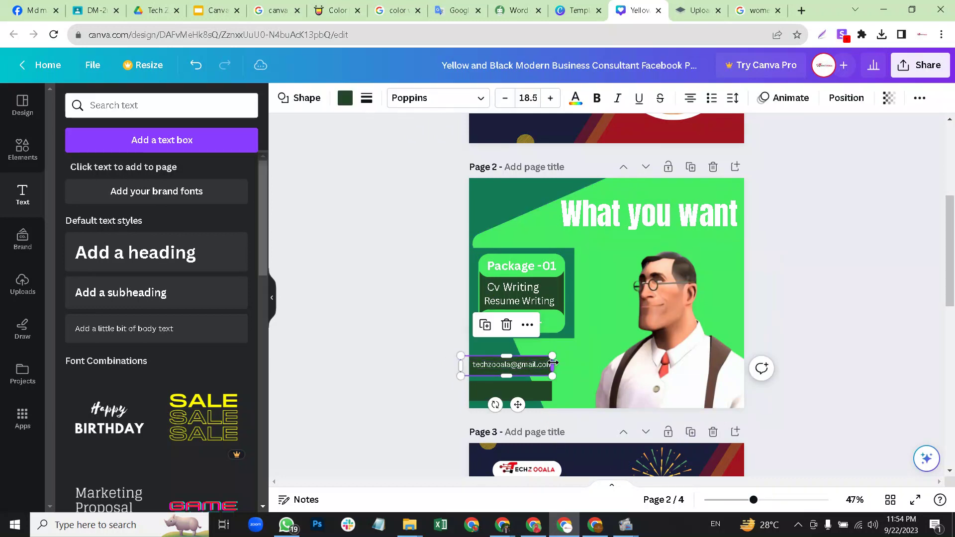
pyautogui.moveTo(560, 364); pyautogui.dragTo(529, 363)
# Duplicate the email text onto the lower dark bar, matching its width.
pyautogui.click(537, 367)
pyautogui.click(519, 366)
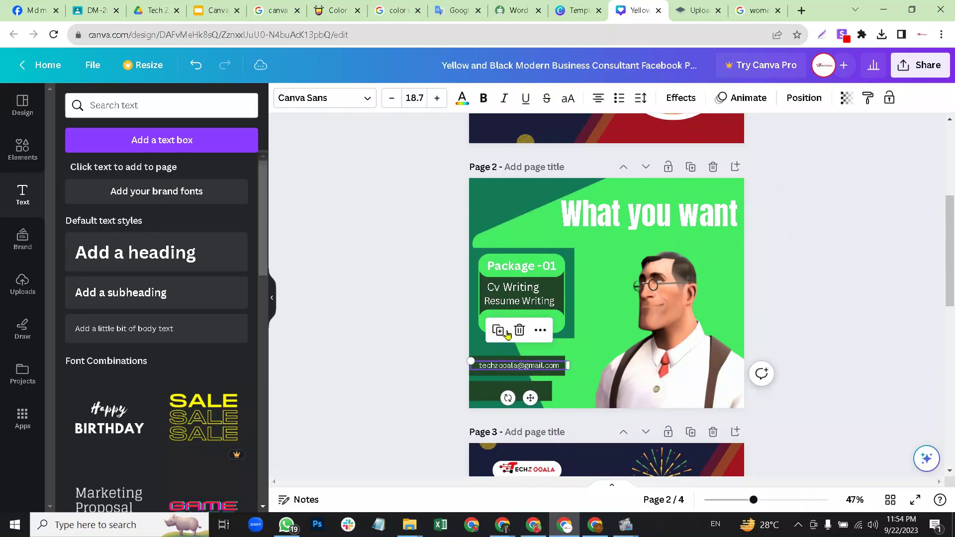
pyautogui.click(507, 330)
pyautogui.moveTo(519, 384); pyautogui.dragTo(529, 389)
pyautogui.click(550, 394)
pyautogui.click(725, 357)
# Retype the copy as the phone number, narrow it to the bar, then switch to Meet.
pyautogui.doubleClick(530, 389)
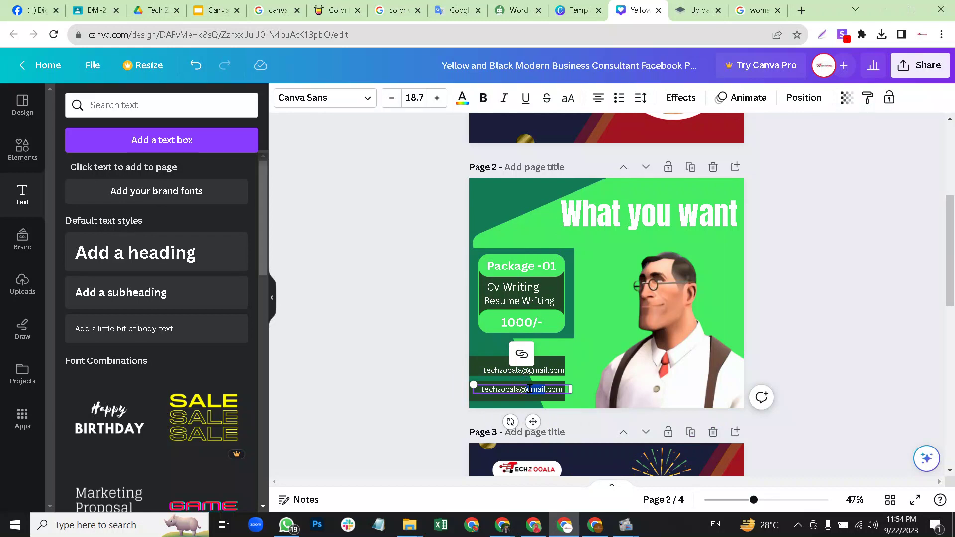
pyautogui.write('o')
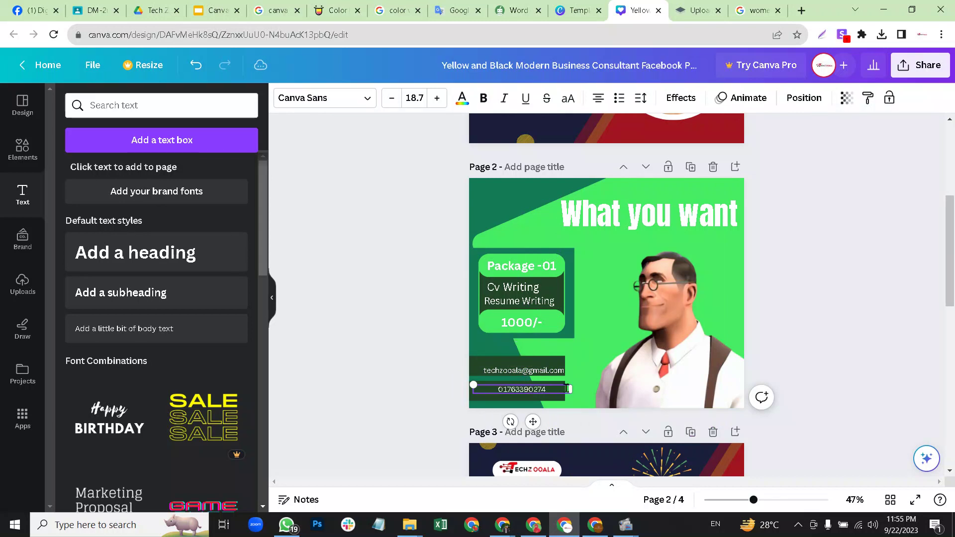
pyautogui.click(796, 357)
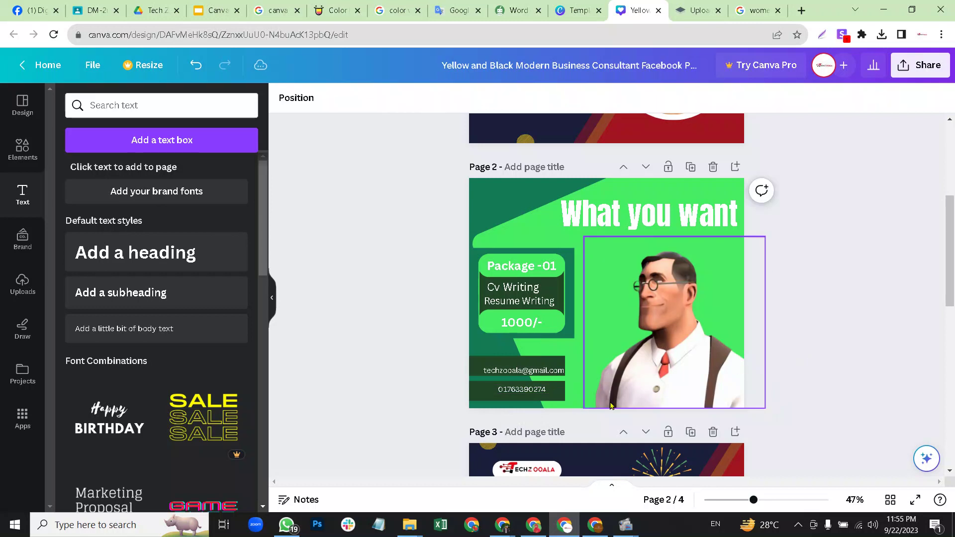
pyautogui.click(561, 392)
pyautogui.moveTo(561, 393); pyautogui.dragTo(533, 391)
pyautogui.click(784, 324)
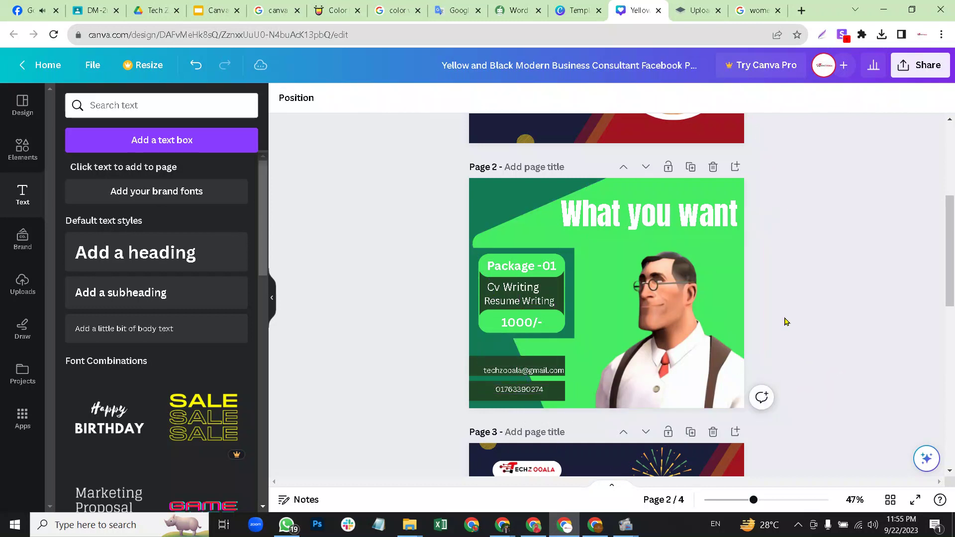
pyautogui.moveTo(502, 526)
pyautogui.click(476, 450)
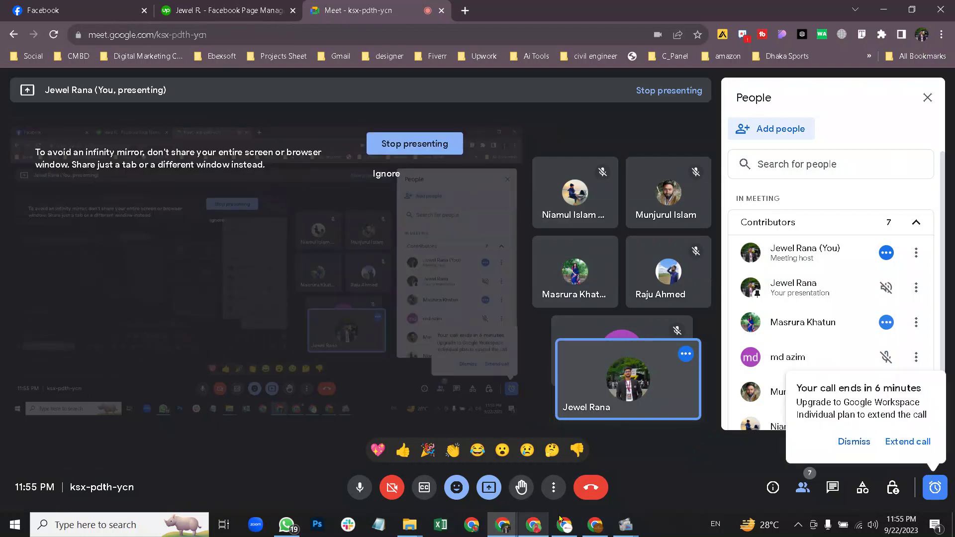
# Back in Canva, nudge the email text slightly down on its bar.
pyautogui.click(564, 524)
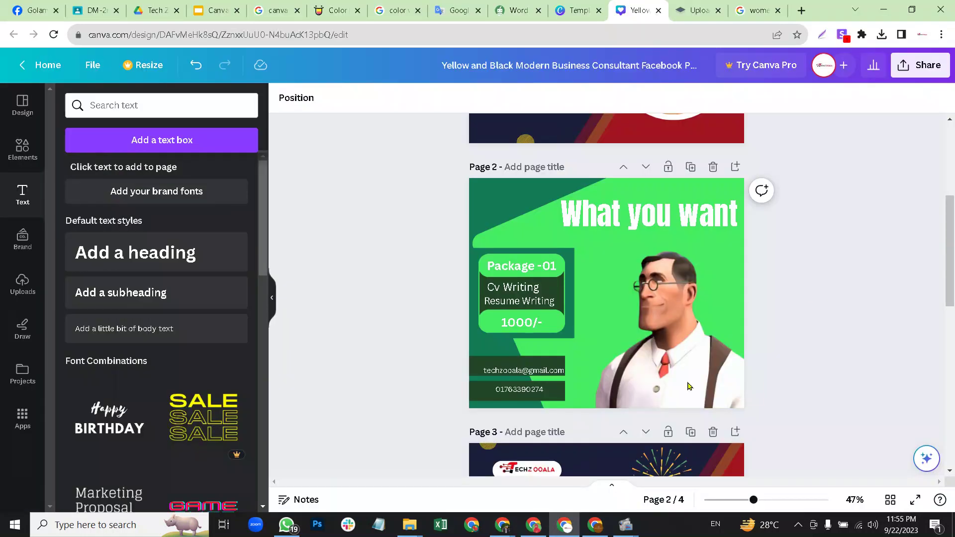
pyautogui.click(507, 374)
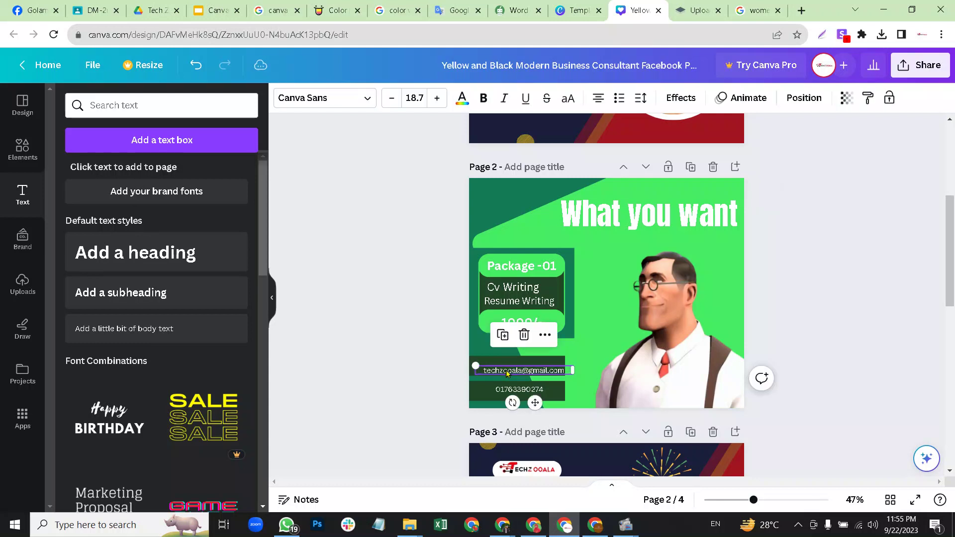
pyautogui.click(506, 373)
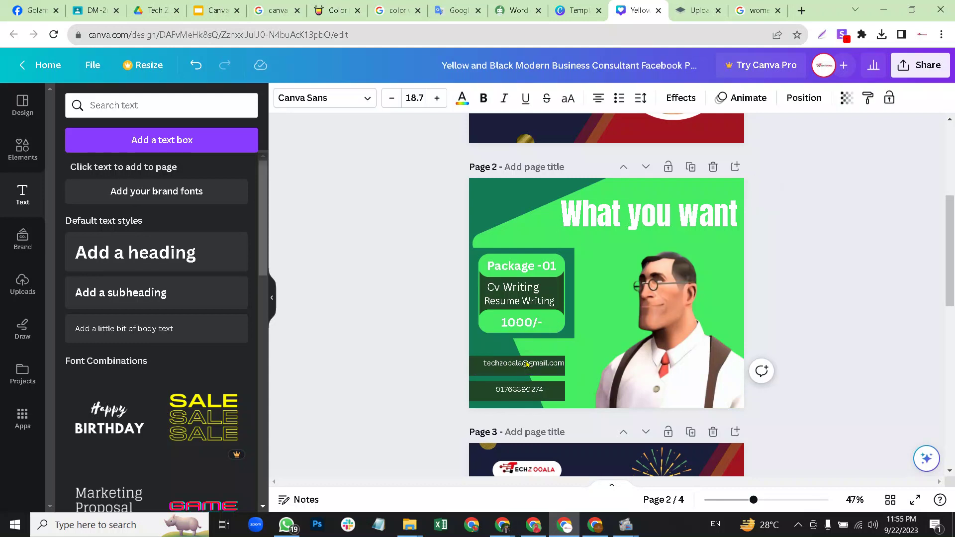
pyautogui.click(528, 364)
pyautogui.doubleClick(526, 360)
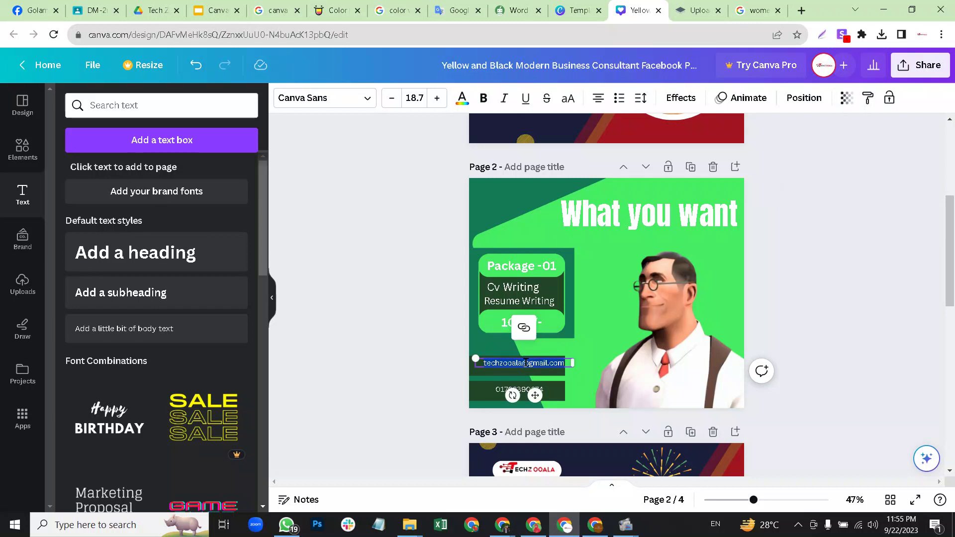
pyautogui.click(526, 363)
pyautogui.click(823, 320)
pyautogui.moveTo(527, 364); pyautogui.dragTo(552, 374)
# Search the Elements library for 'gmail i' and show all graphic results.
pyautogui.click(22, 149)
pyautogui.click(118, 106)
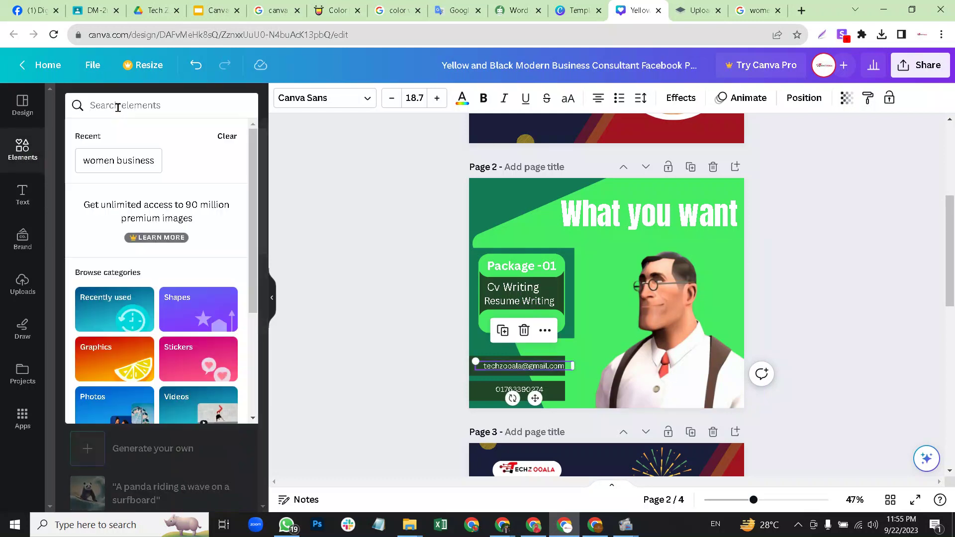
pyautogui.write('gmail i')
pyautogui.click(139, 156)
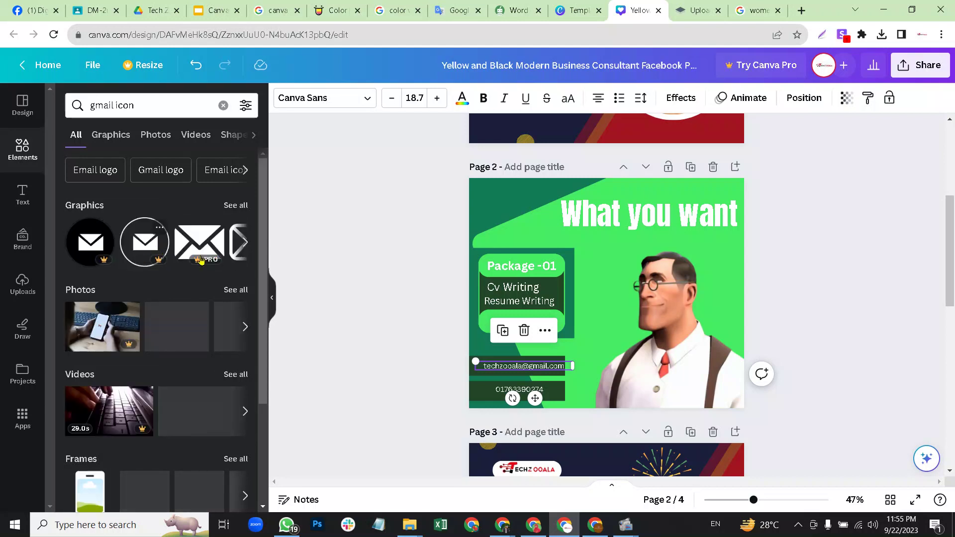
pyautogui.click(236, 205)
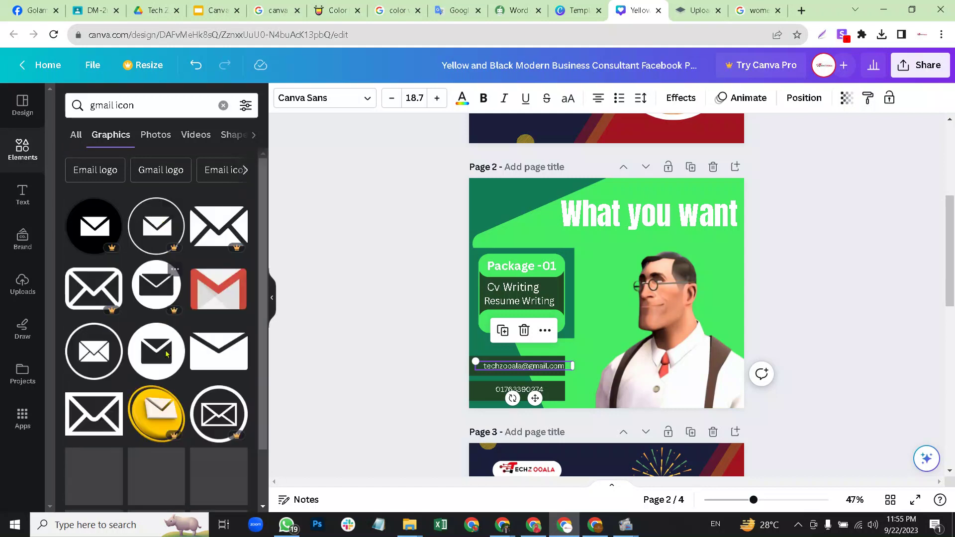
# Add the envelope graphic, shrink it to 36×36 and place it before the email.
pyautogui.moveTo(156, 361); pyautogui.dragTo(524, 343)
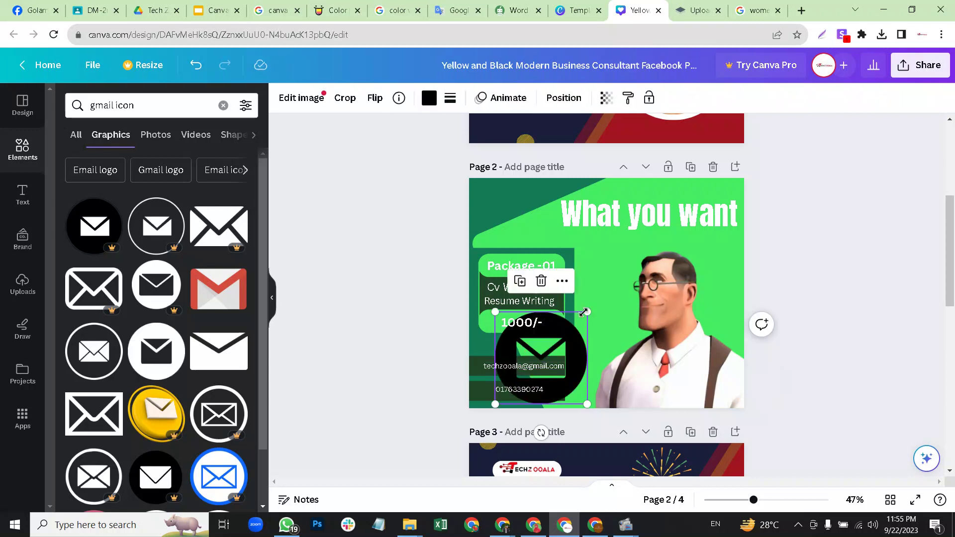
pyautogui.moveTo(575, 322); pyautogui.dragTo(491, 359)
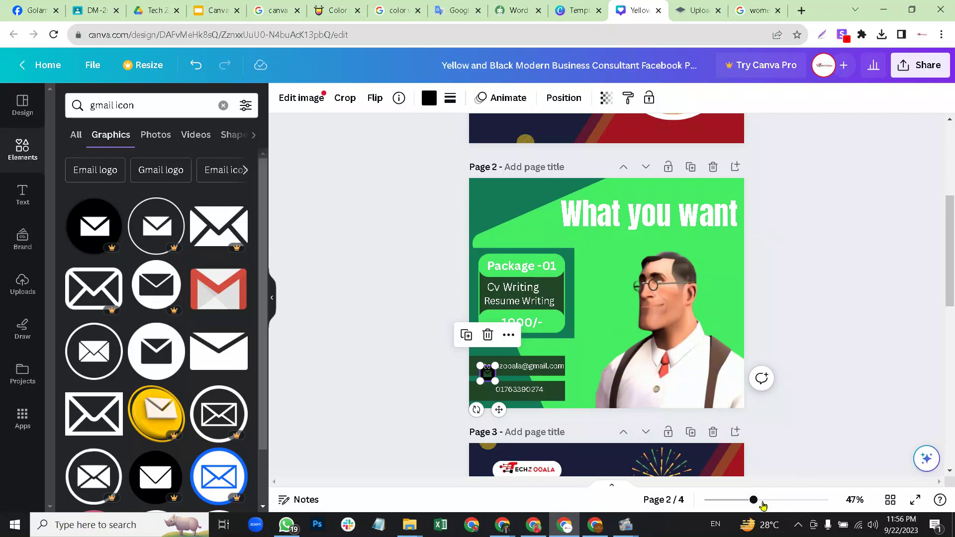
pyautogui.moveTo(769, 503); pyautogui.dragTo(775, 502)
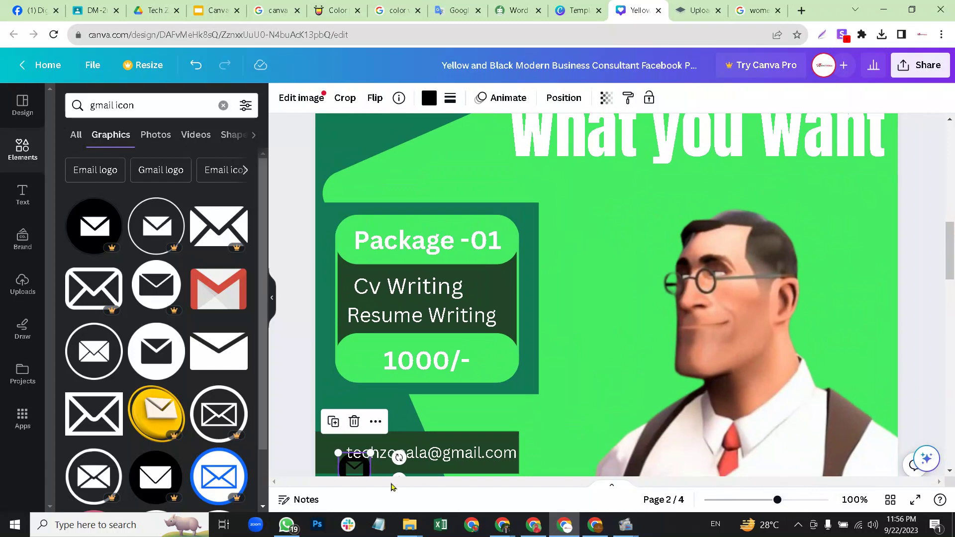
pyautogui.moveTo(949, 271); pyautogui.dragTo(953, 318)
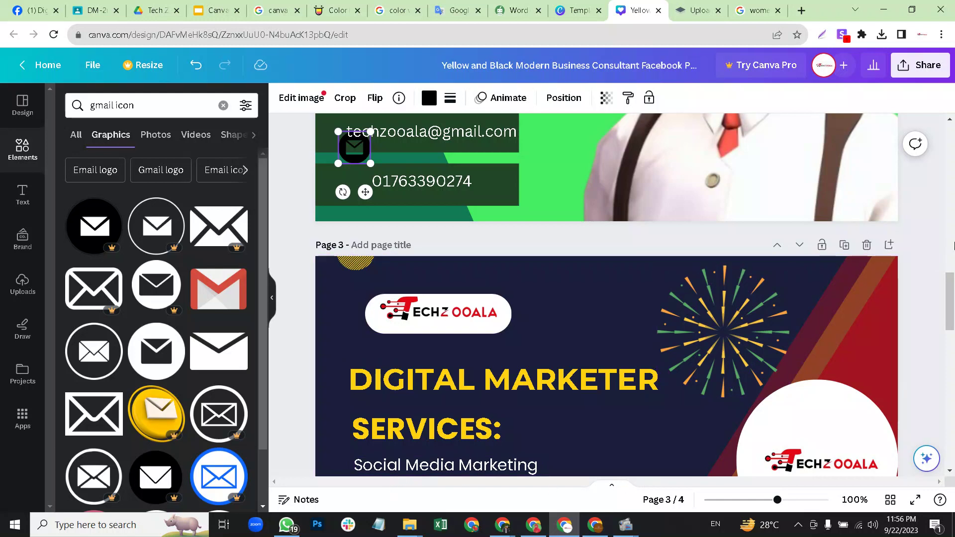
pyautogui.scroll(3, 951, 292)
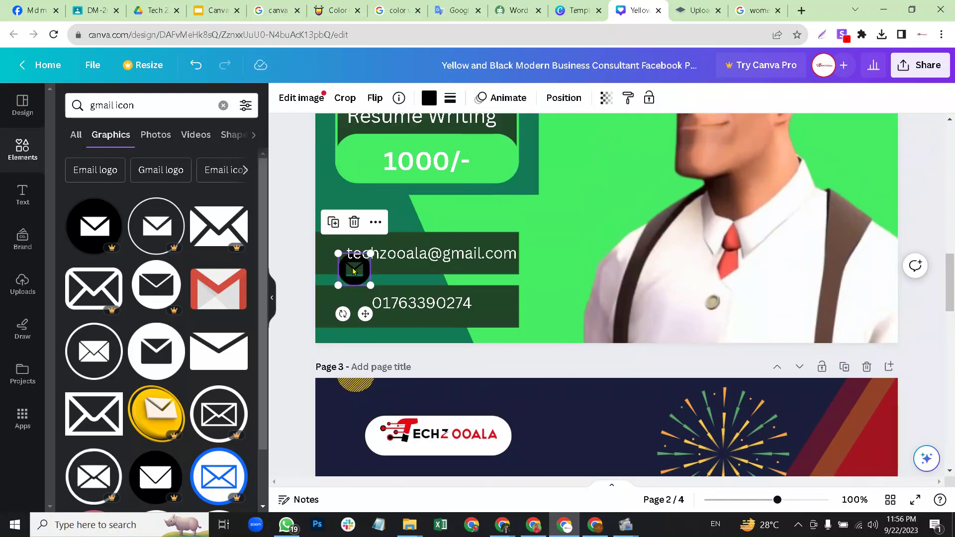
pyautogui.moveTo(362, 257); pyautogui.dragTo(333, 255)
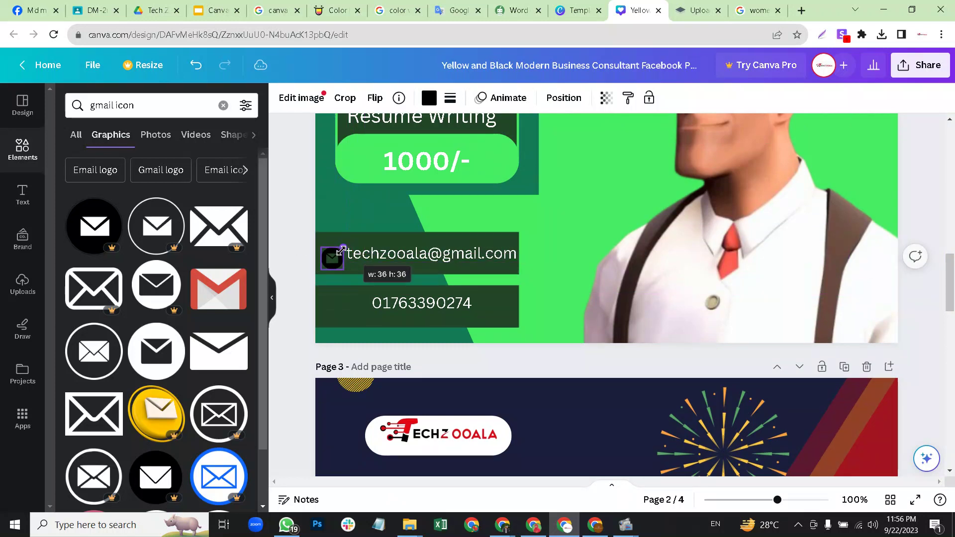
# Turn the envelope icon white and nudge it up slightly.
pyautogui.click(424, 98)
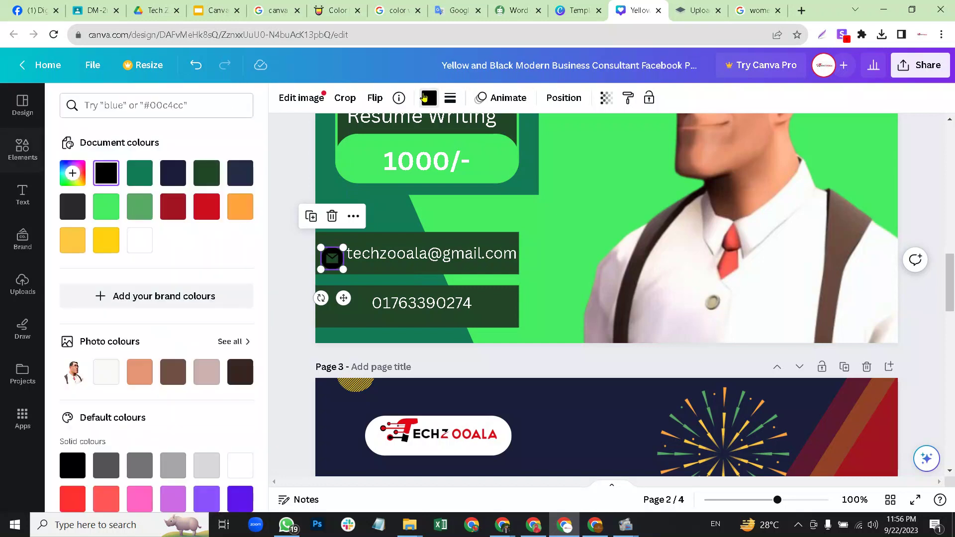
pyautogui.click(134, 237)
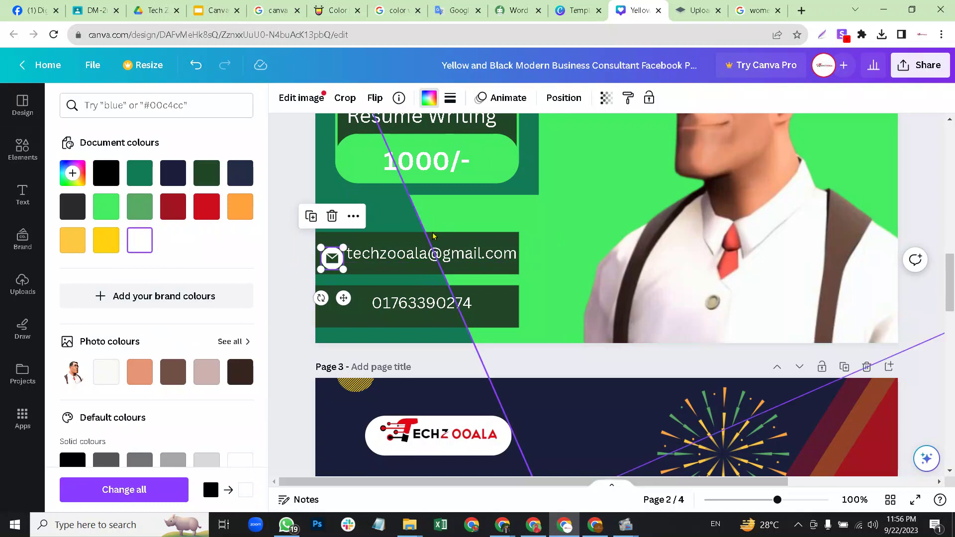
pyautogui.click(364, 254)
pyautogui.click(328, 263)
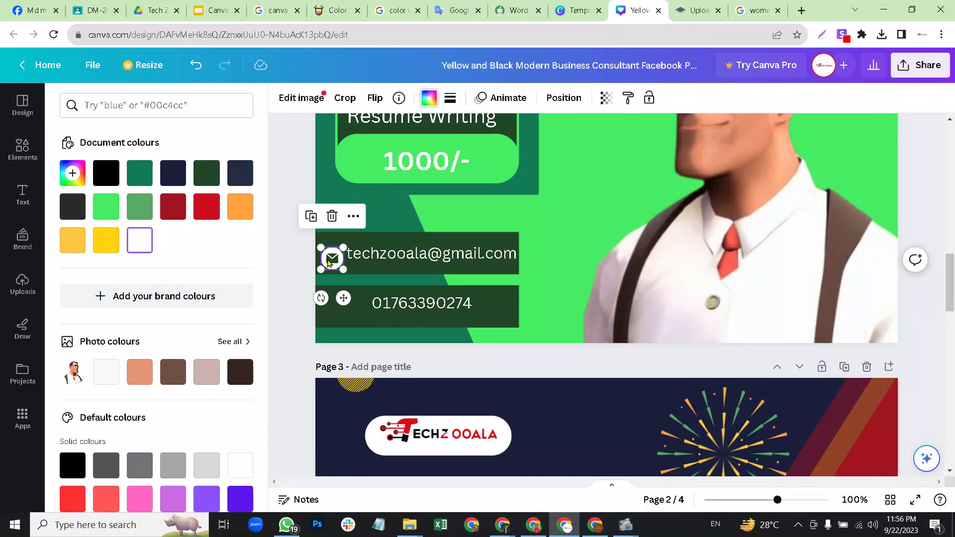
pyautogui.press('Up')
pyautogui.press('Up')
pyautogui.press('Up')
pyautogui.press('Up')
pyautogui.press('Up')
pyautogui.press('Up')
pyautogui.click(329, 263)
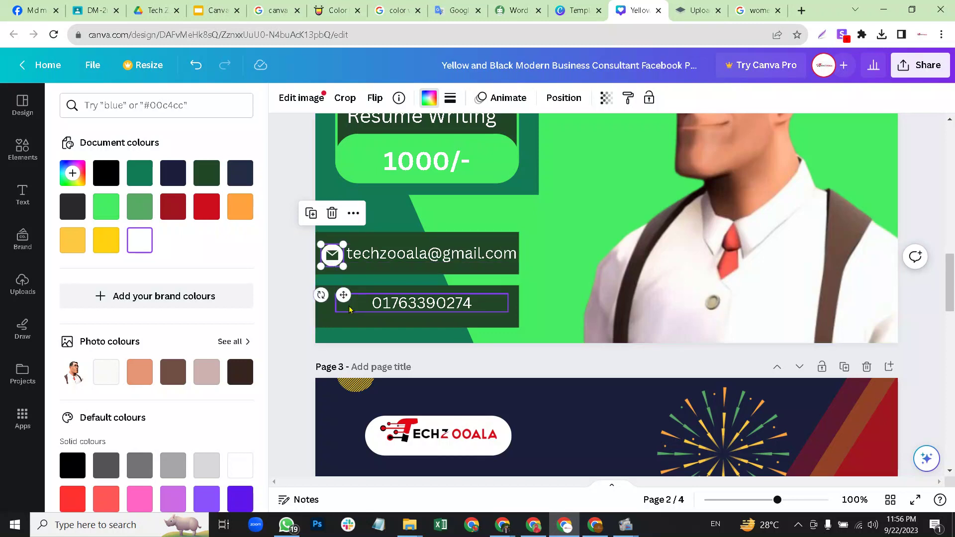
# Narrow the phone-number box to 175×29 so it lines up under the email.
pyautogui.click(503, 306)
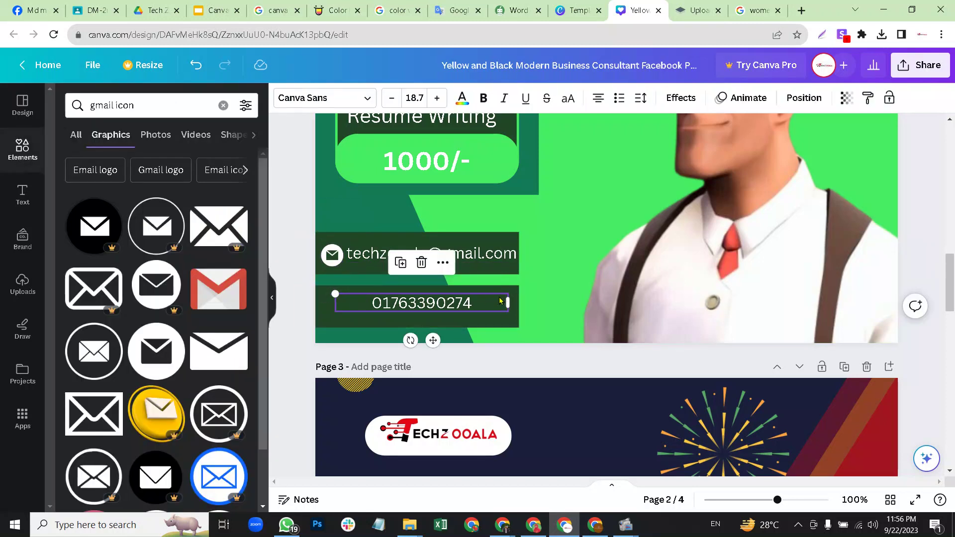
pyautogui.moveTo(510, 299); pyautogui.dragTo(444, 301)
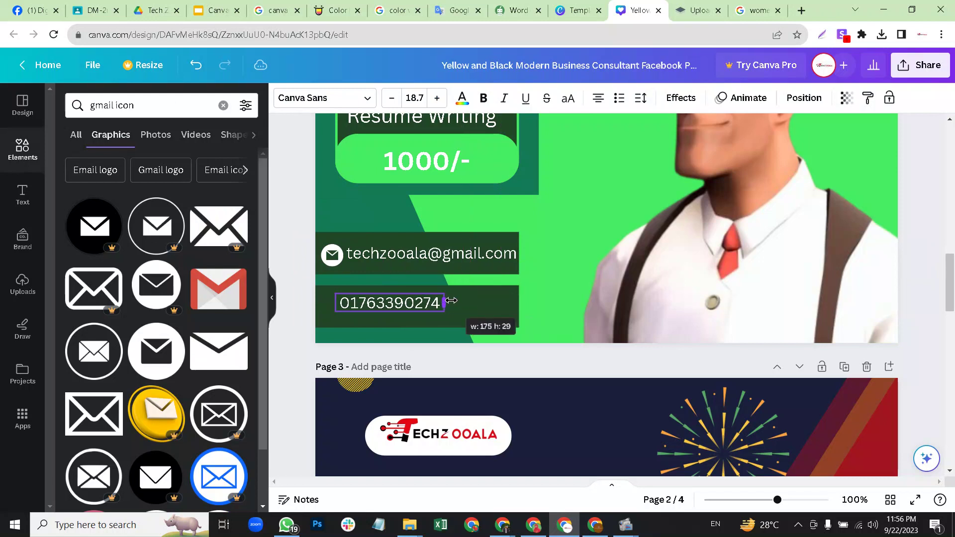
pyautogui.click(481, 304)
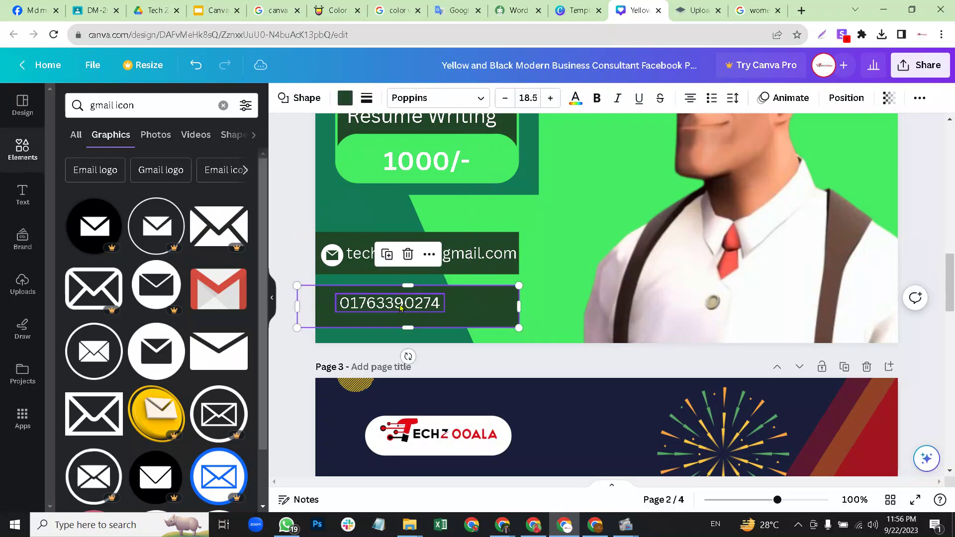
pyautogui.click(565, 275)
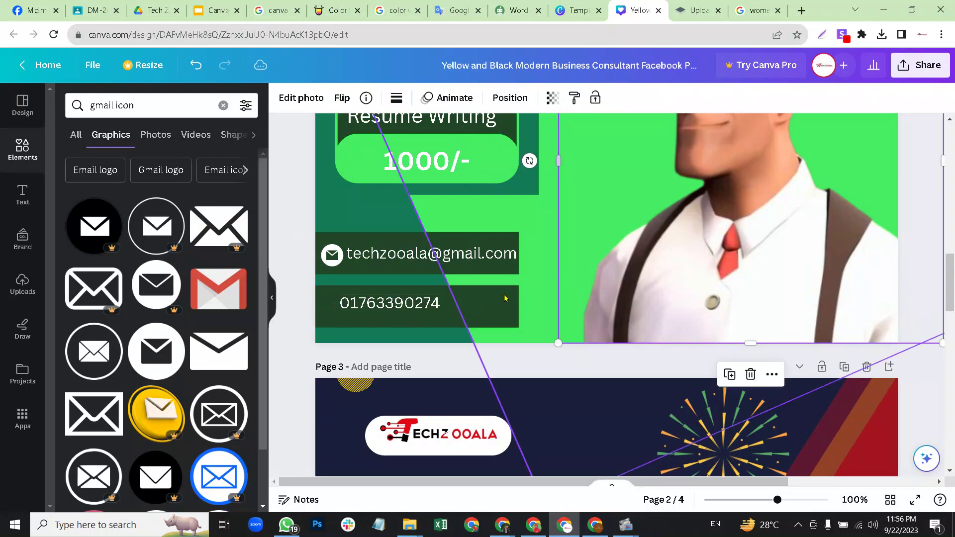
# Search the Elements library for 'phone' icons.
pyautogui.click(409, 304)
pyautogui.click(447, 303)
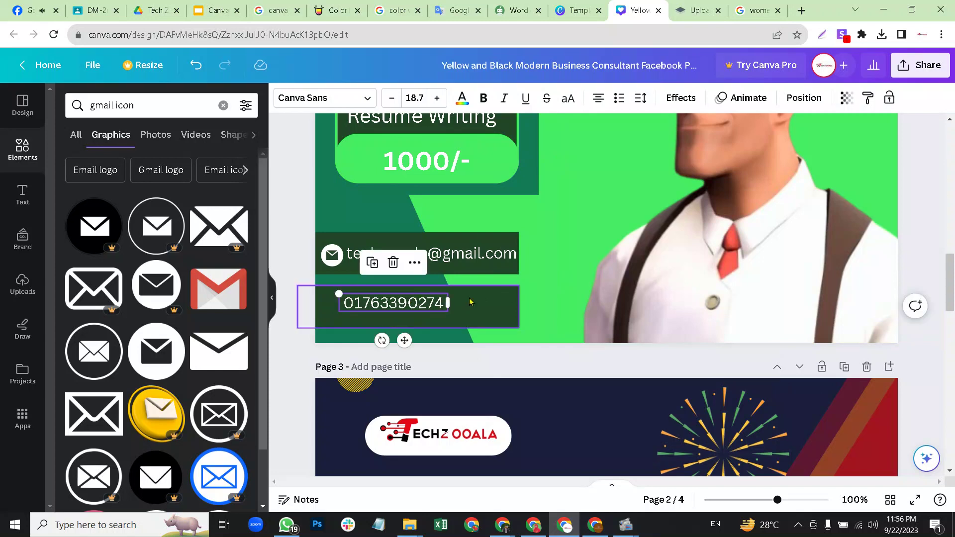
pyautogui.click(470, 302)
pyautogui.doubleClick(114, 106)
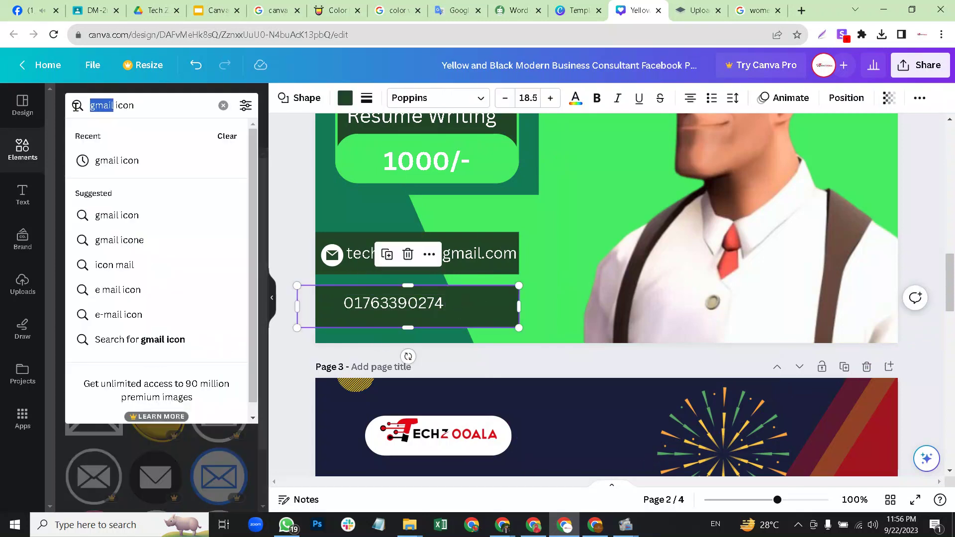
pyautogui.write('phone')
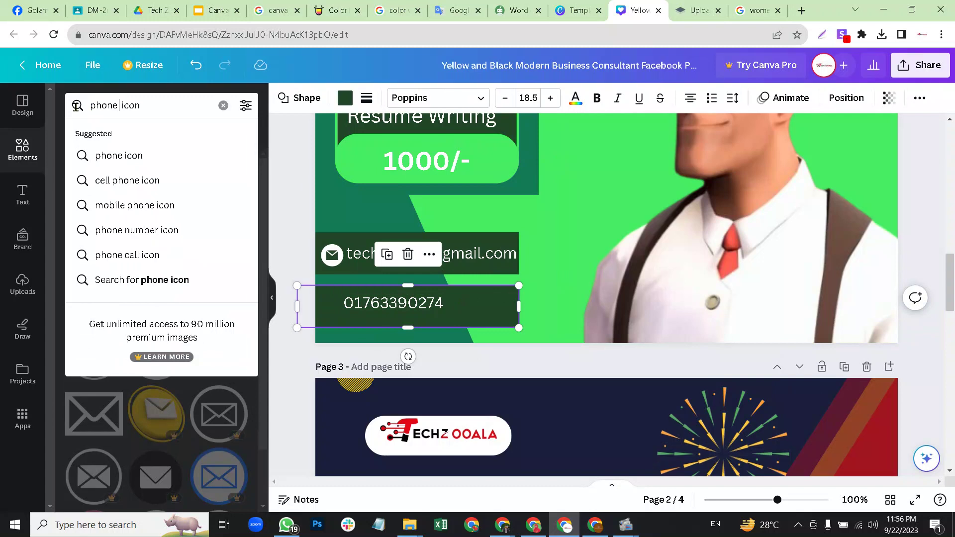
pyautogui.press('Return')
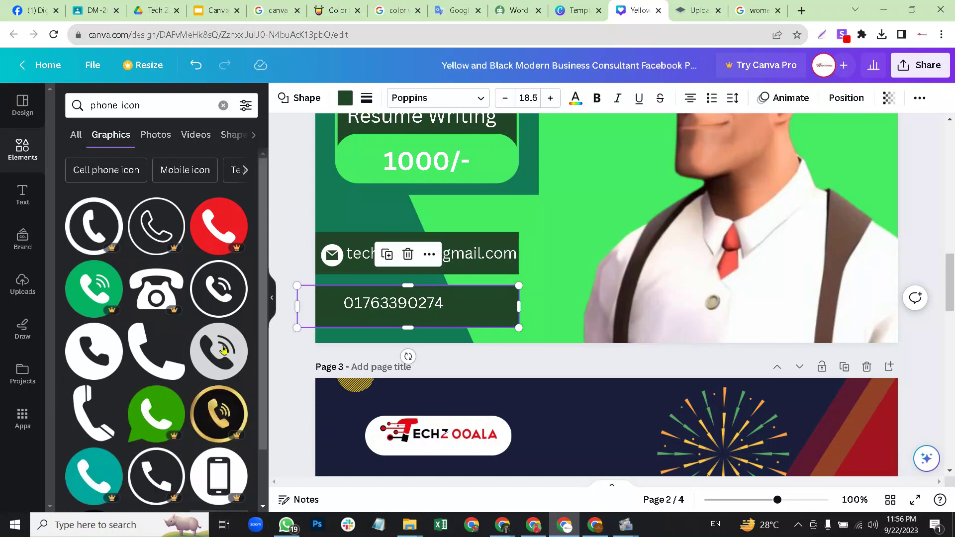
# Add a phone graphic, shrink it beside the number and make it white.
pyautogui.moveTo(221, 348); pyautogui.dragTo(438, 338)
pyautogui.moveTo(523, 264); pyautogui.dragTo(597, 225)
pyautogui.moveTo(622, 169); pyautogui.dragTo(330, 303)
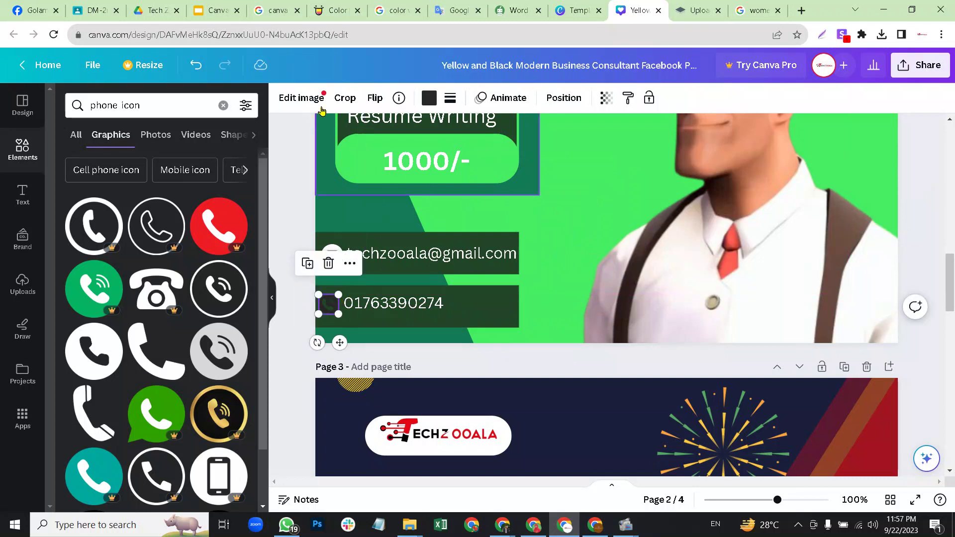
pyautogui.click(429, 97)
pyautogui.click(173, 240)
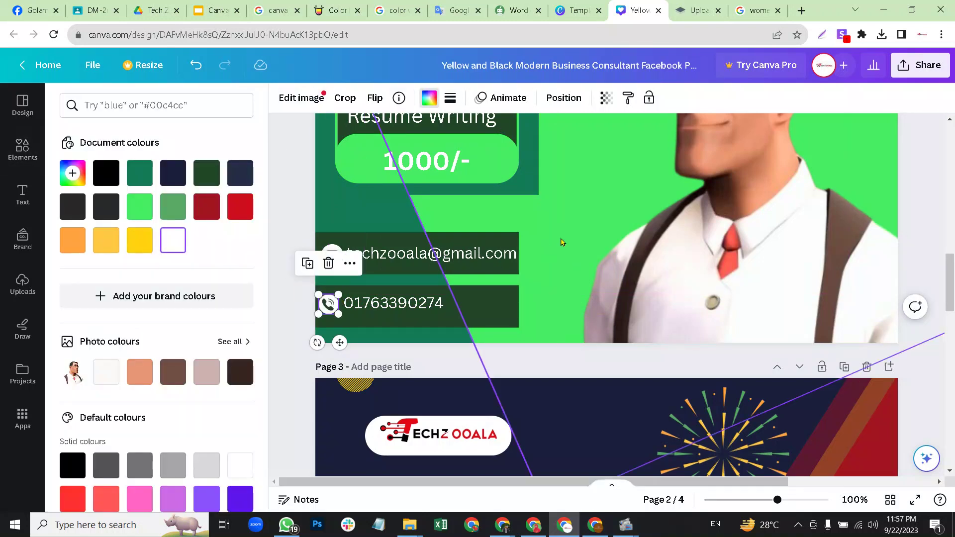
pyautogui.click(575, 235)
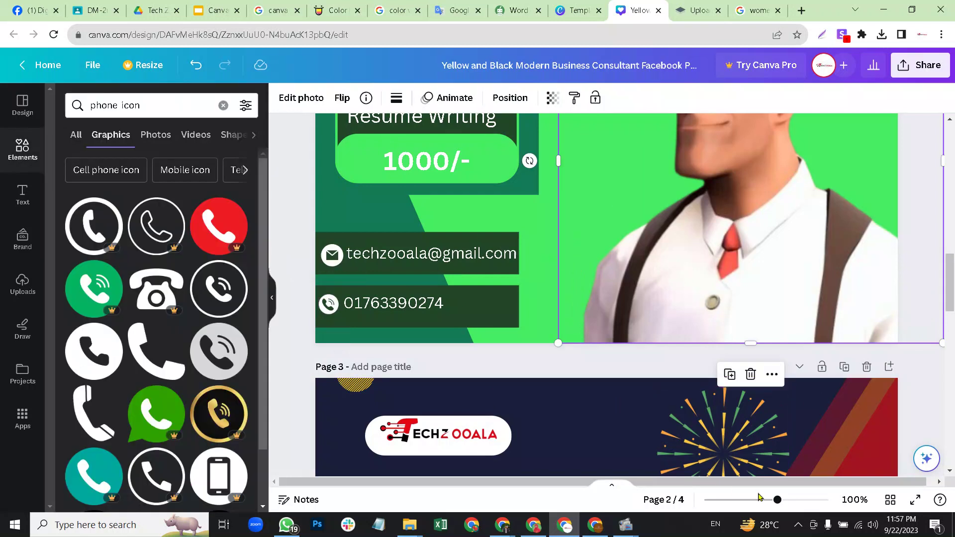
# Zoom to 37%, check Text and Uploads, then clear the search and scroll Elements to Frames.
pyautogui.moveTo(777, 502); pyautogui.dragTo(745, 501)
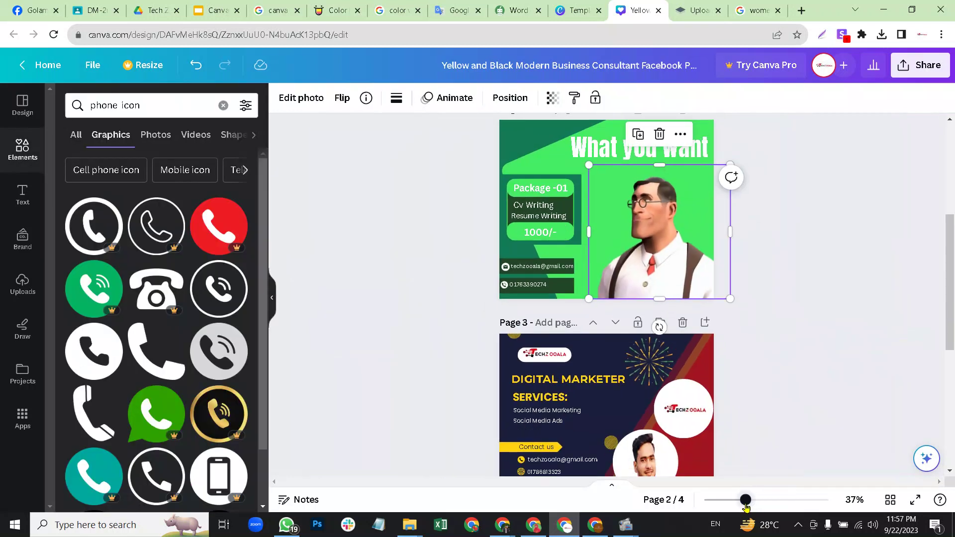
pyautogui.click(818, 234)
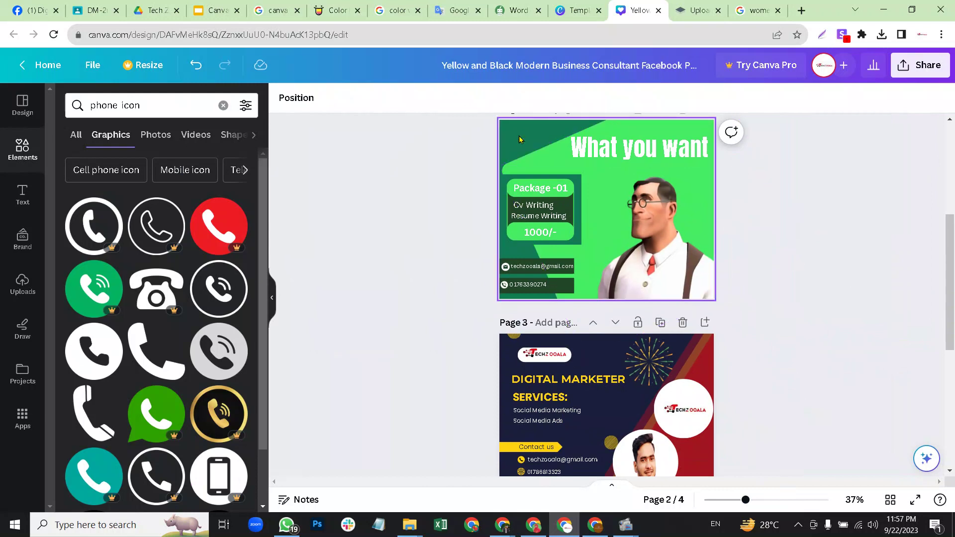
pyautogui.click(23, 198)
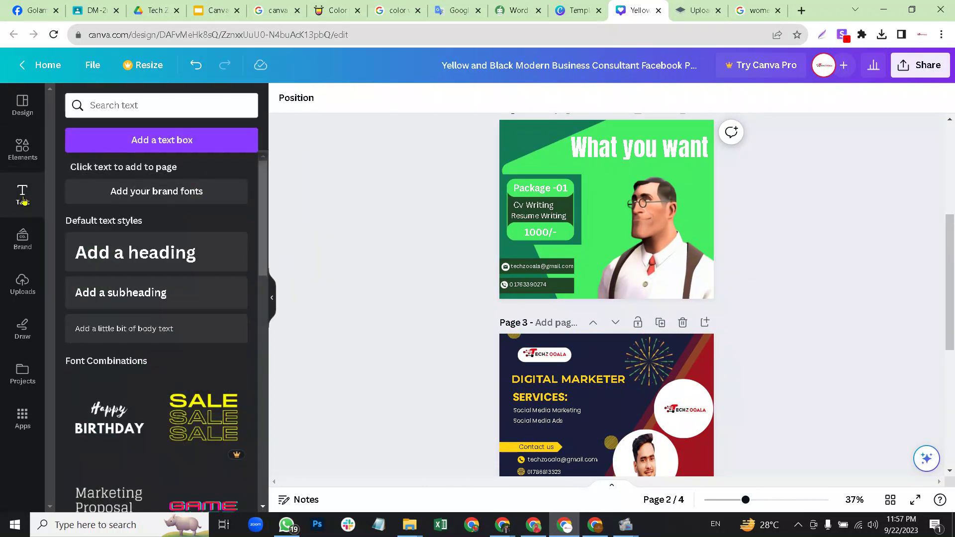
pyautogui.click(22, 282)
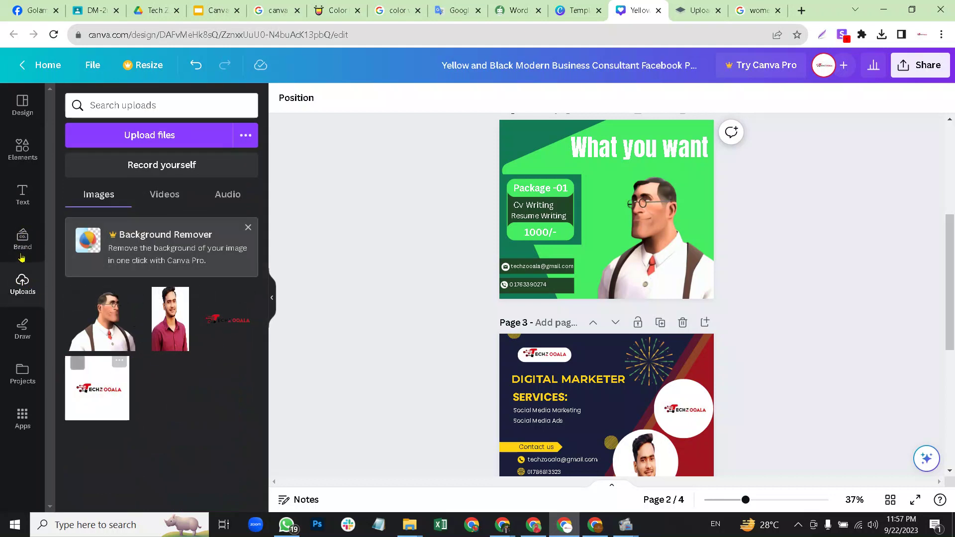
pyautogui.click(25, 147)
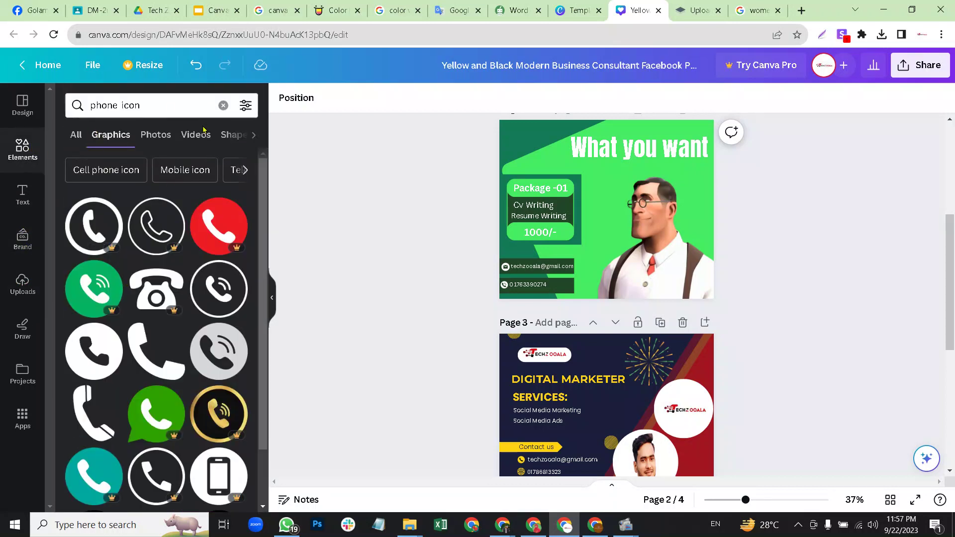
pyautogui.click(222, 105)
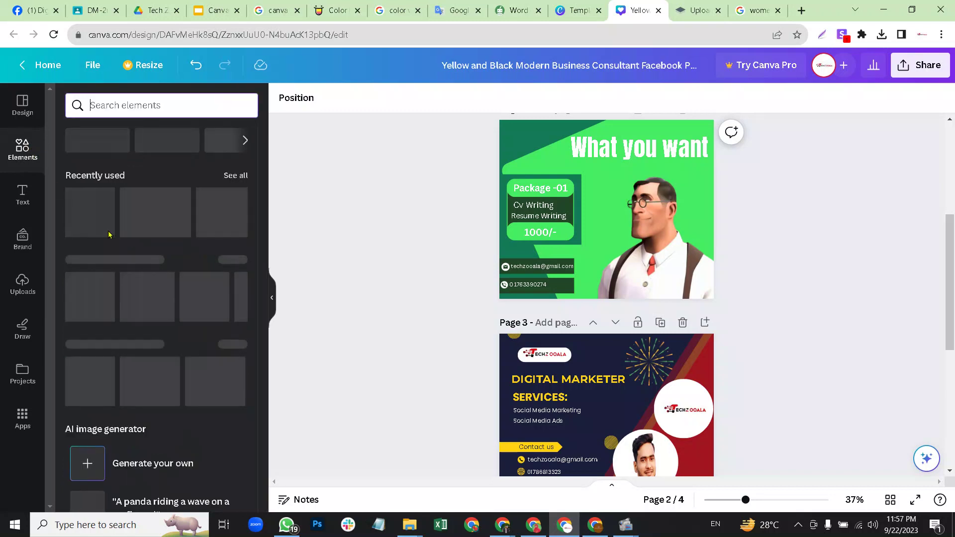
pyautogui.scroll(-7, 141, 334)
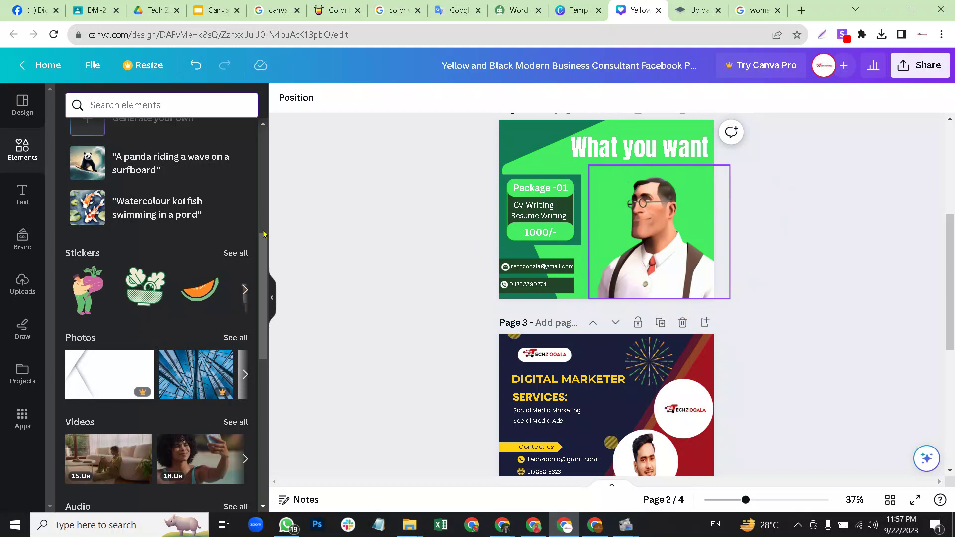
pyautogui.scroll(-9, 146, 274)
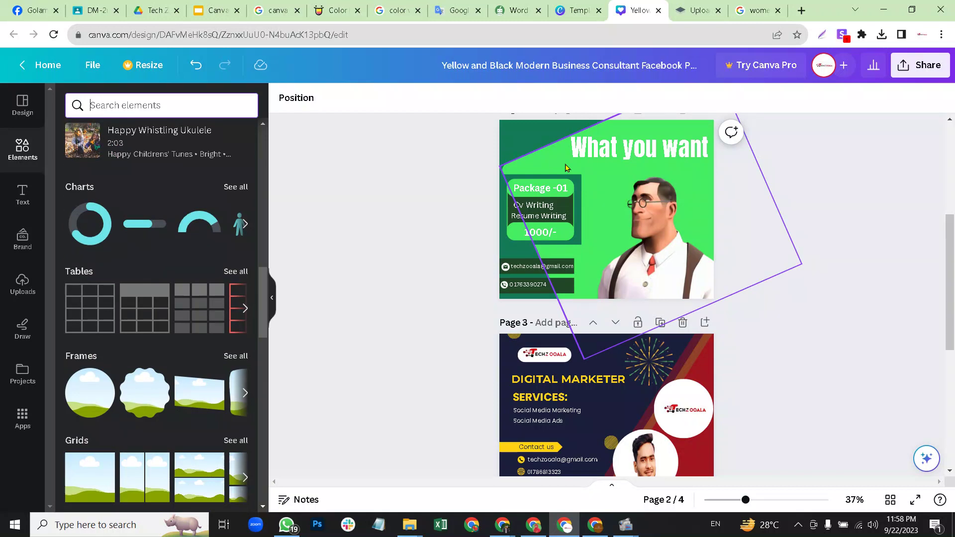
# Add a circle frame, fill it with the uploaded logo and shrink it to a top-left badge.
pyautogui.moveTo(206, 367); pyautogui.dragTo(588, 214)
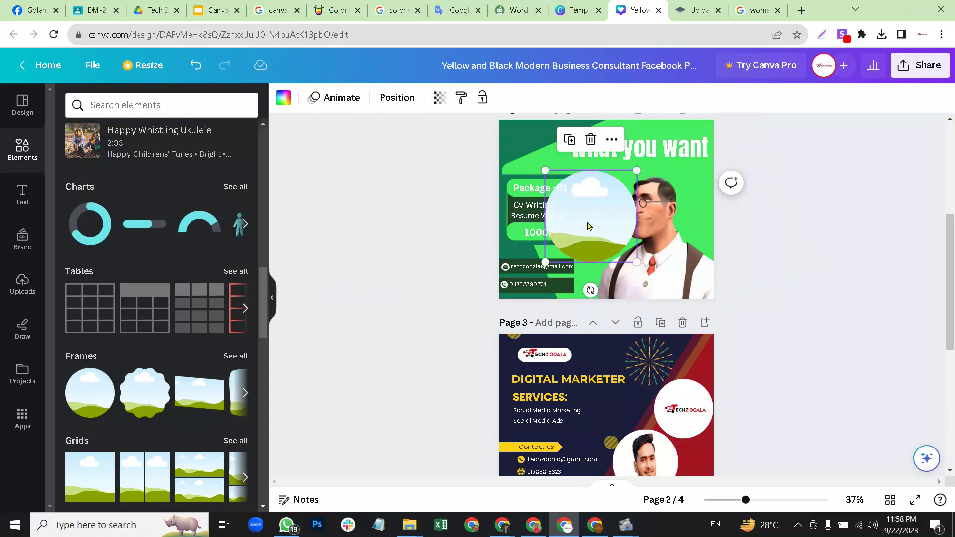
pyautogui.click(23, 280)
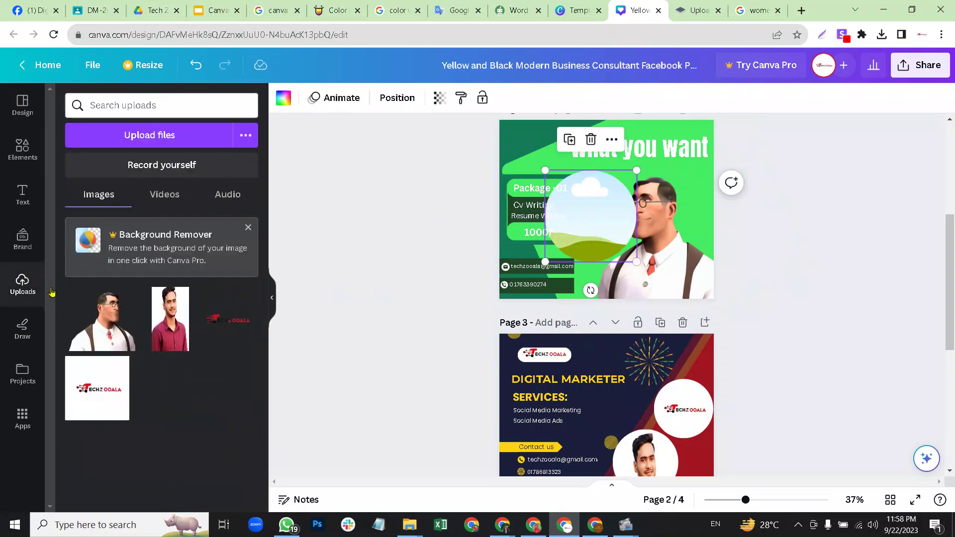
pyautogui.moveTo(104, 386); pyautogui.dragTo(591, 201)
pyautogui.moveTo(637, 170); pyautogui.dragTo(520, 138)
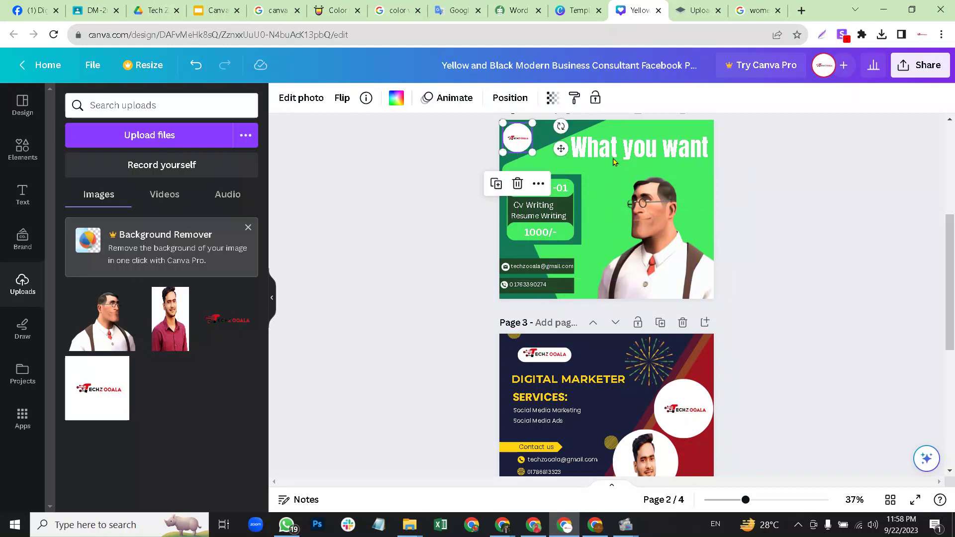
pyautogui.click(797, 192)
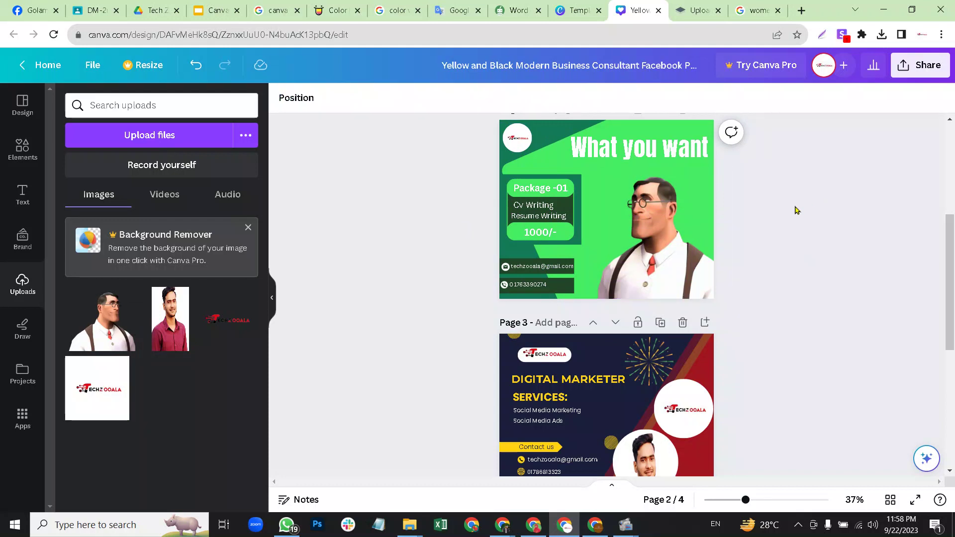
pyautogui.click(522, 287)
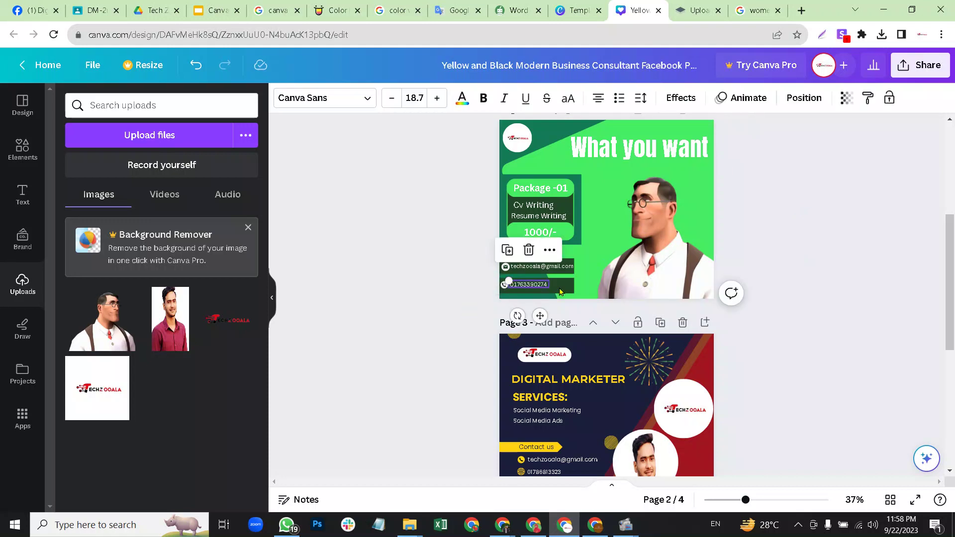
pyautogui.click(789, 266)
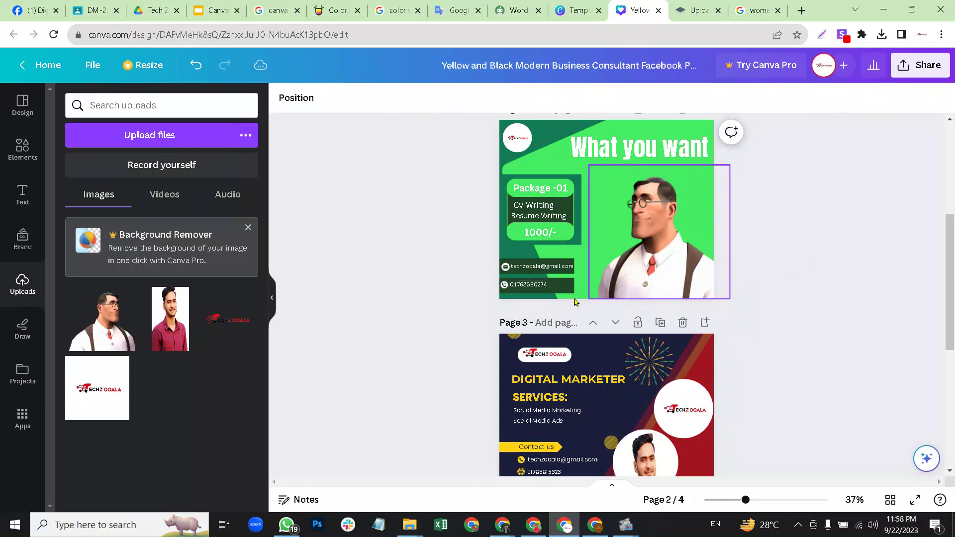
pyautogui.click(505, 288)
pyautogui.moveTo(503, 287); pyautogui.dragTo(503, 285)
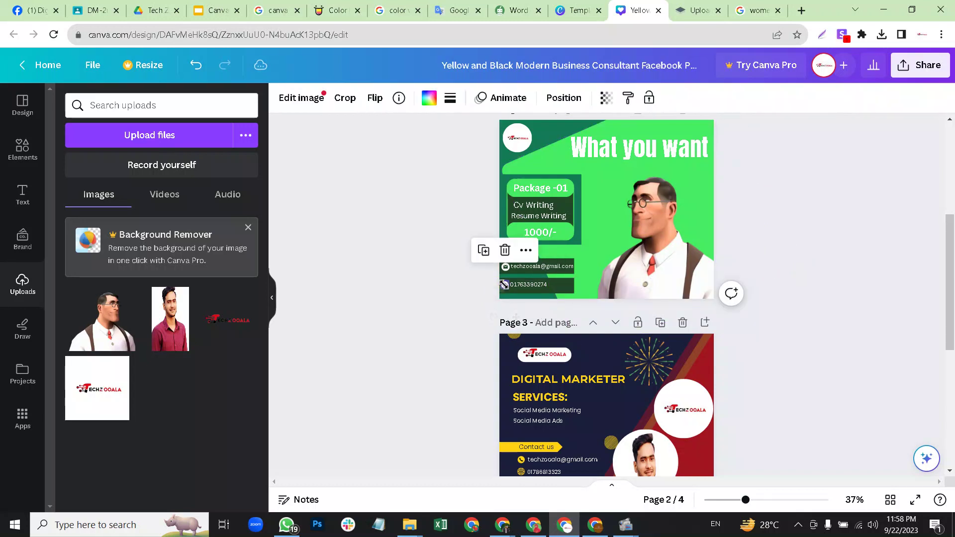
pyautogui.click(802, 229)
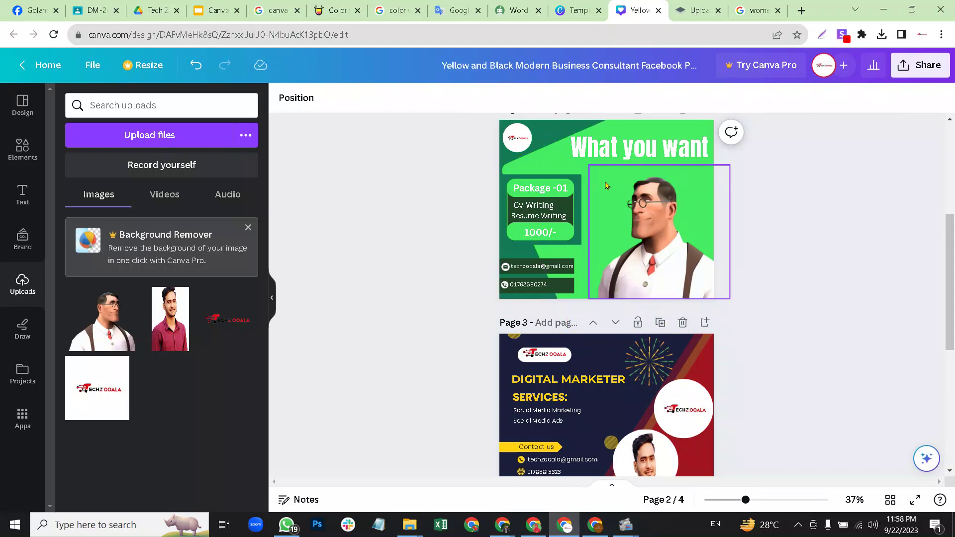
pyautogui.moveTo(409, 525)
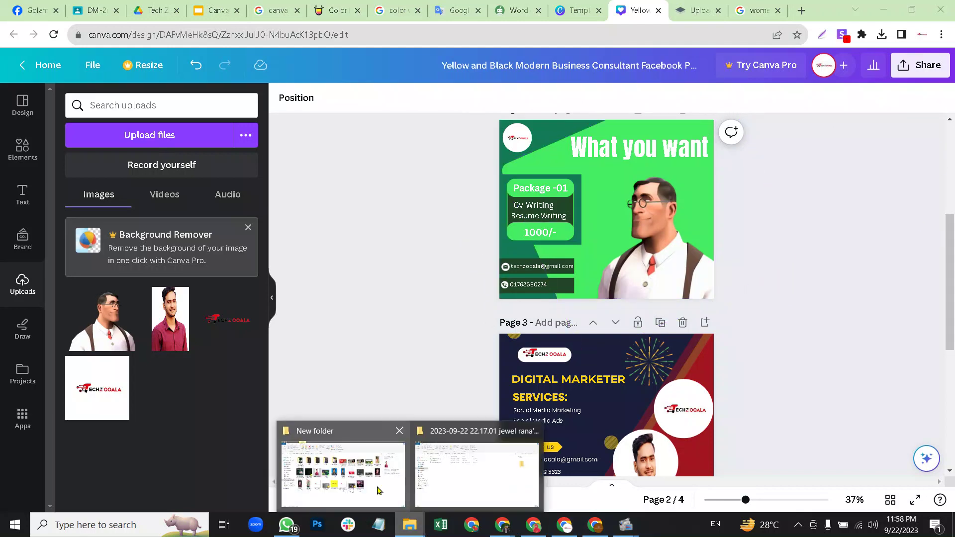
pyautogui.click(379, 490)
# Browse Downloads, then open the Ebexsoft folder on the Freelance Work (D:) drive.
pyautogui.click(51, 302)
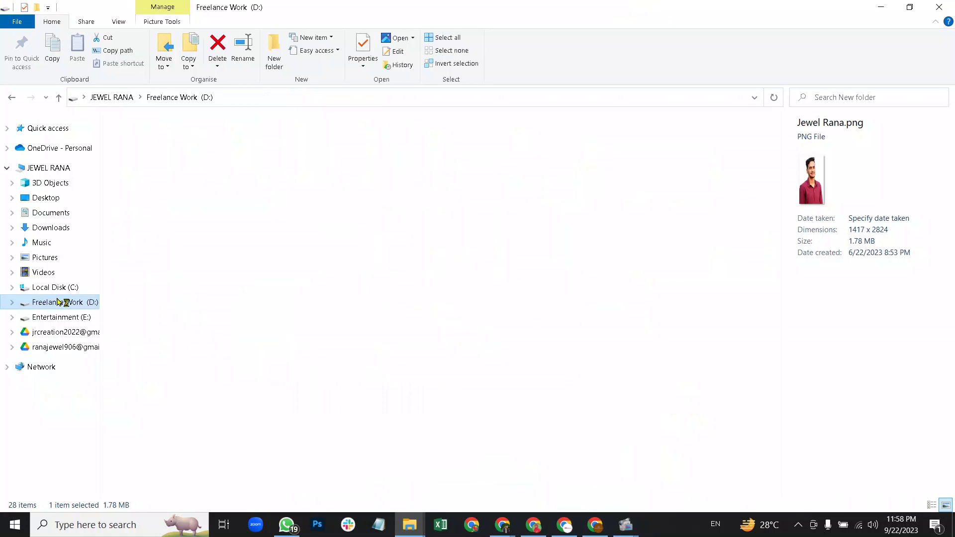
pyautogui.click(50, 227)
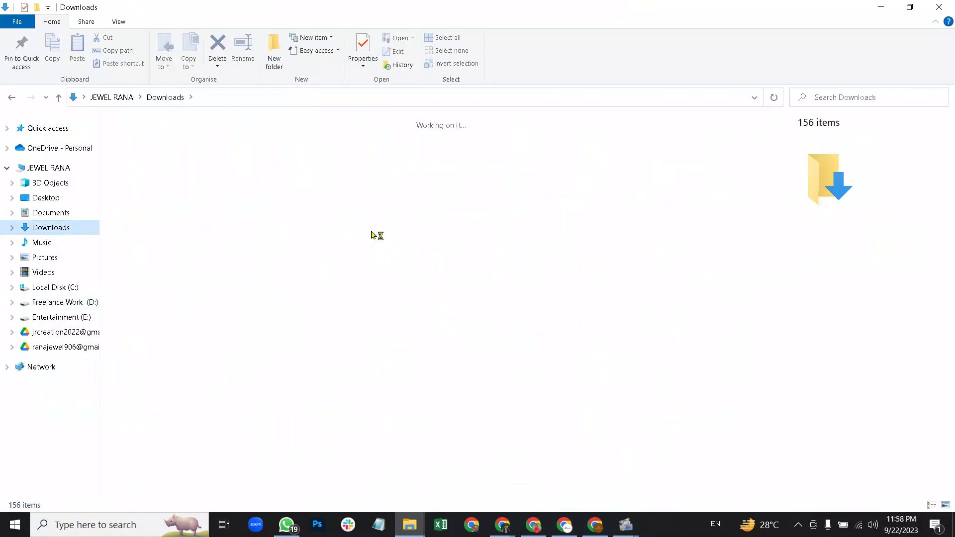
pyautogui.scroll(-15, 370, 286)
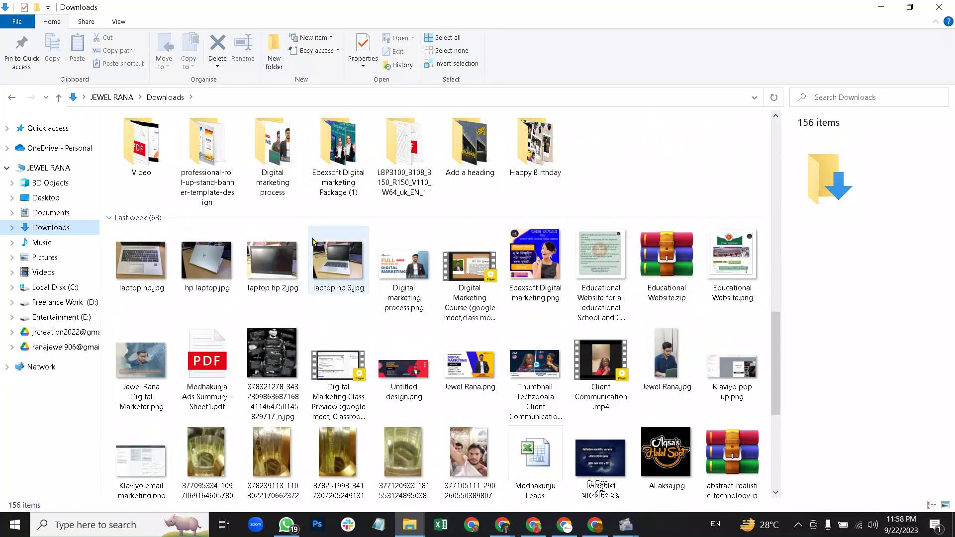
pyautogui.scroll(-10, 293, 244)
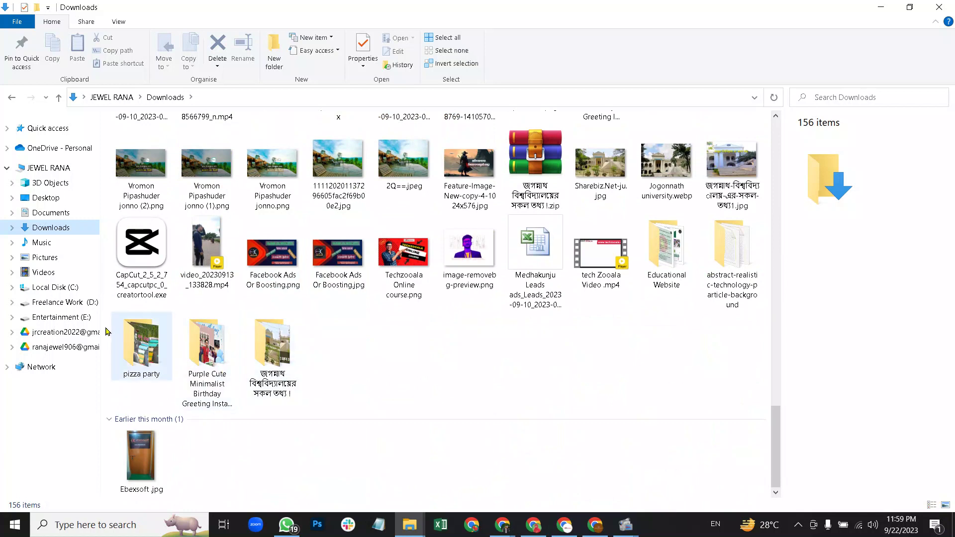
pyautogui.click(65, 305)
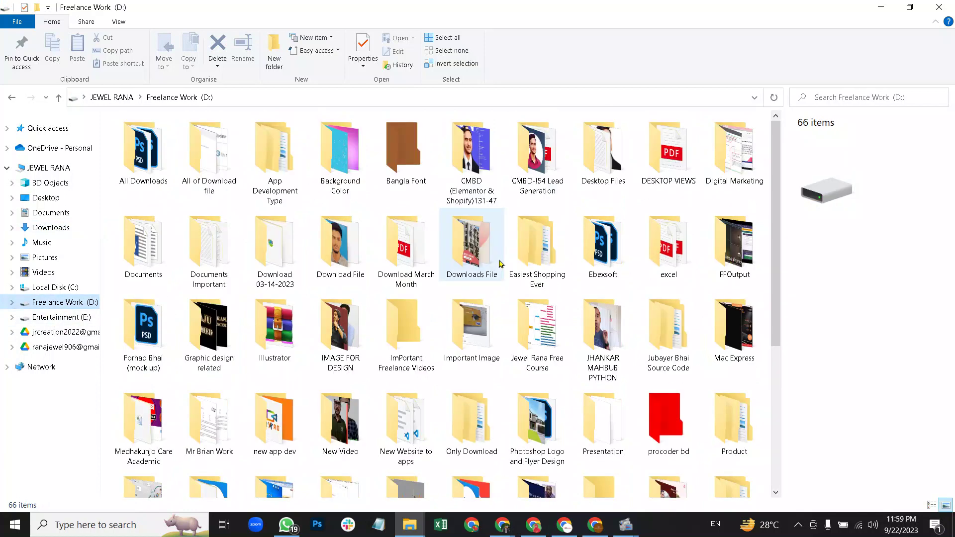
pyautogui.click(614, 264)
pyautogui.doubleClick(614, 264)
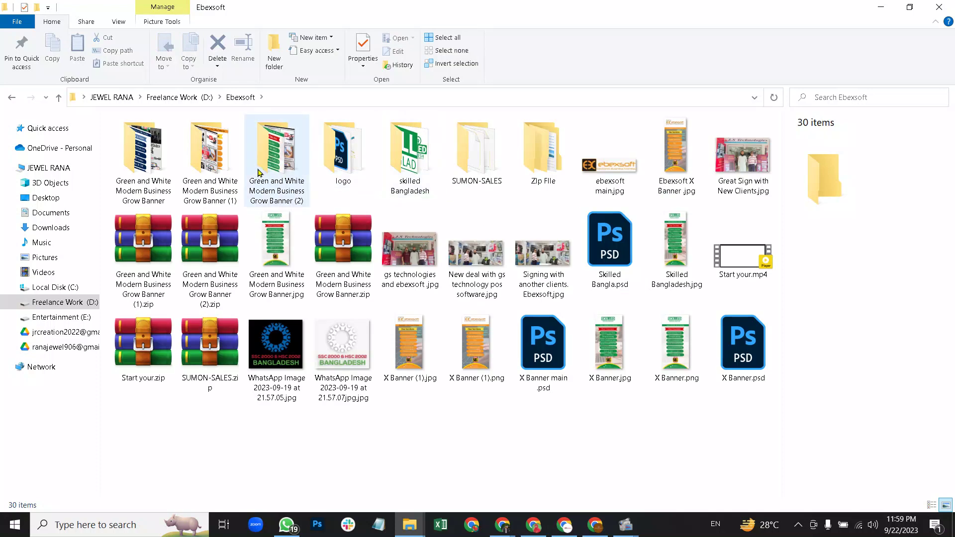
pyautogui.doubleClick(277, 164)
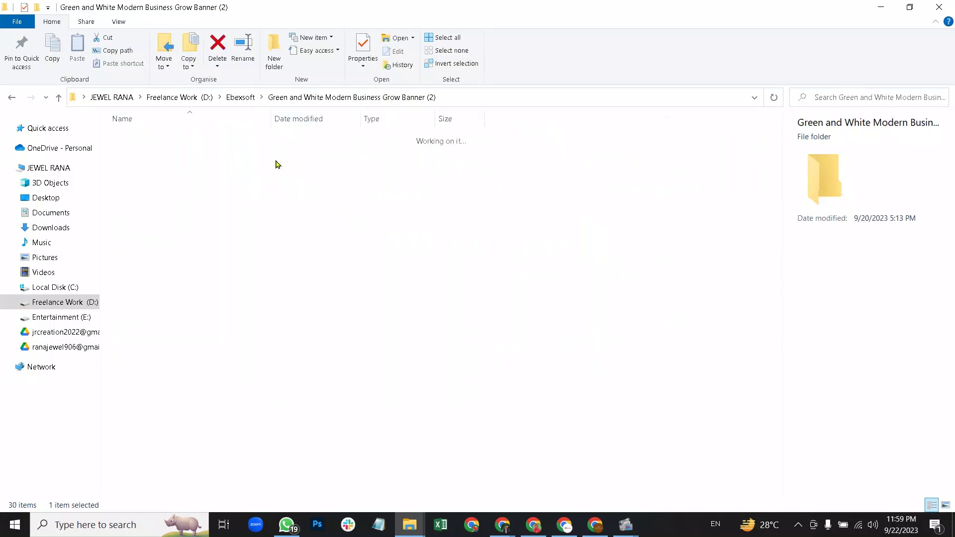
pyautogui.click(57, 99)
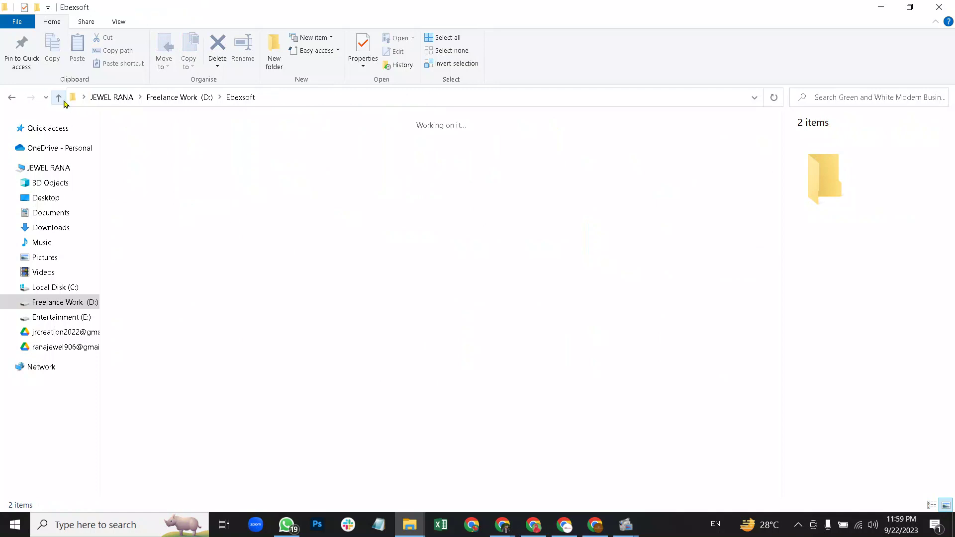
pyautogui.doubleClick(282, 174)
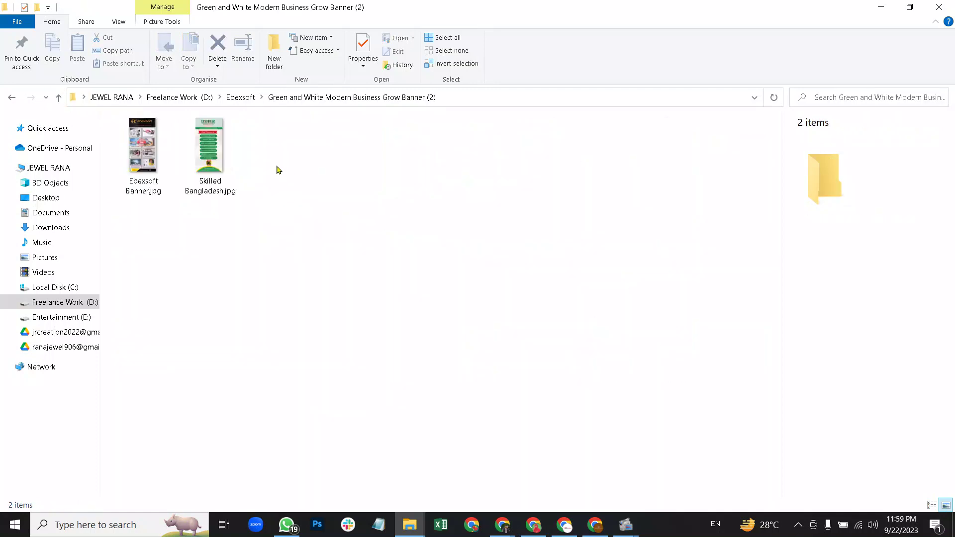
pyautogui.click(160, 162)
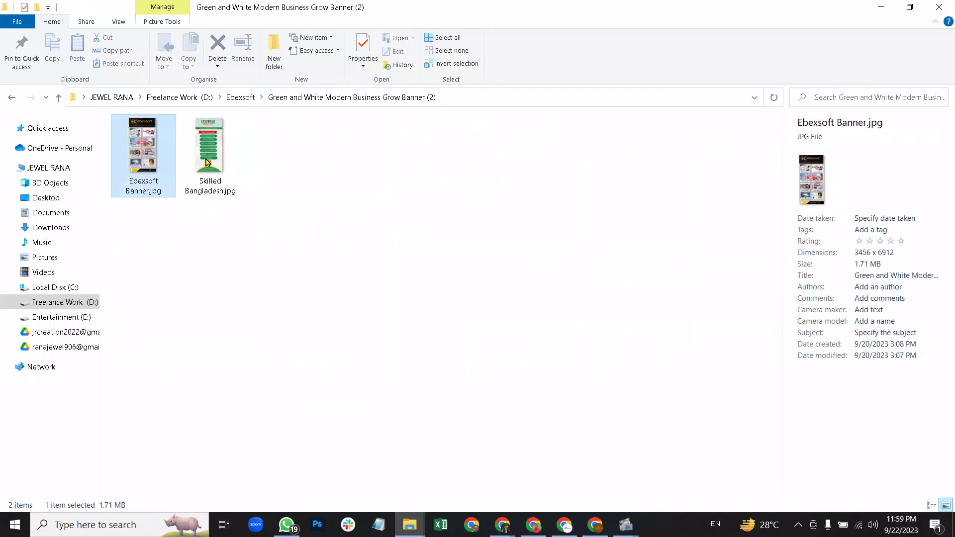
pyautogui.click(207, 163)
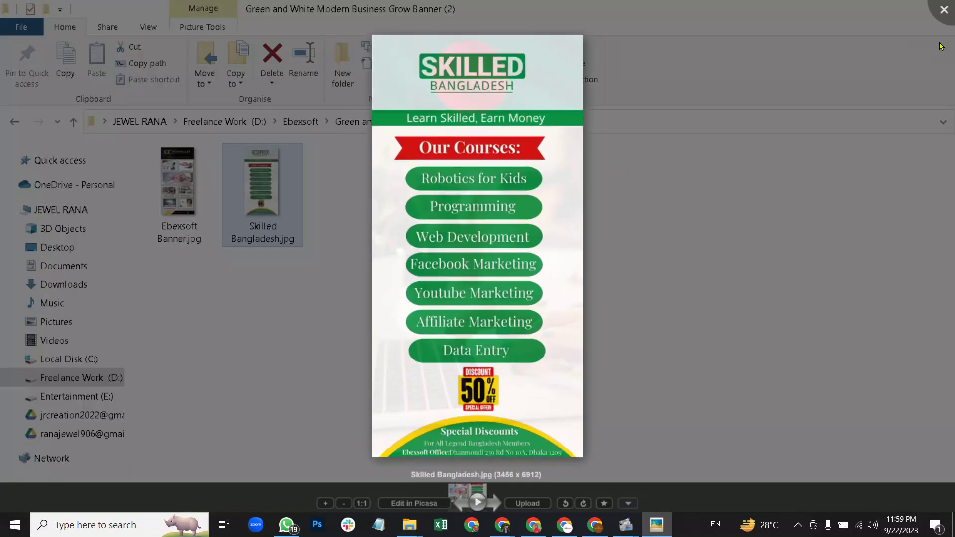
pyautogui.click(943, 9)
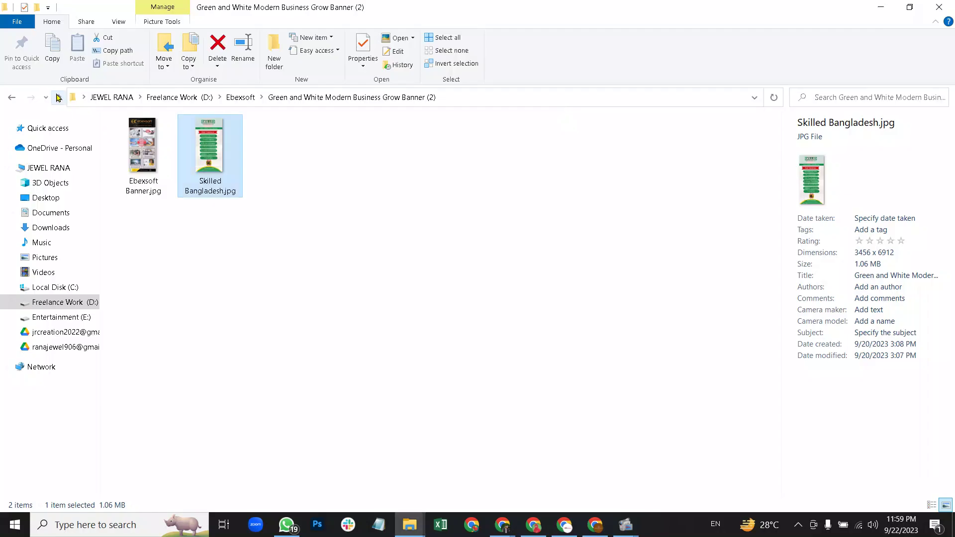
pyautogui.click(58, 98)
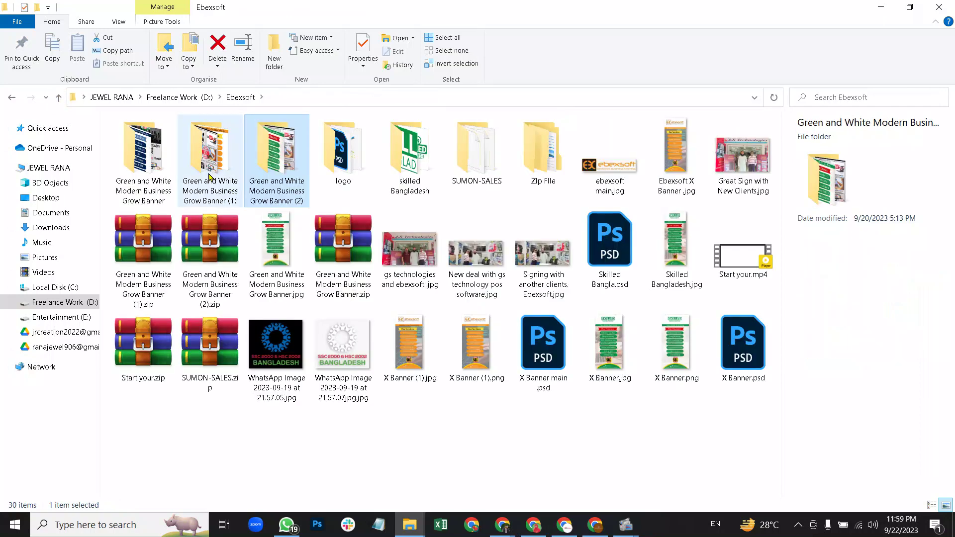
pyautogui.doubleClick(156, 178)
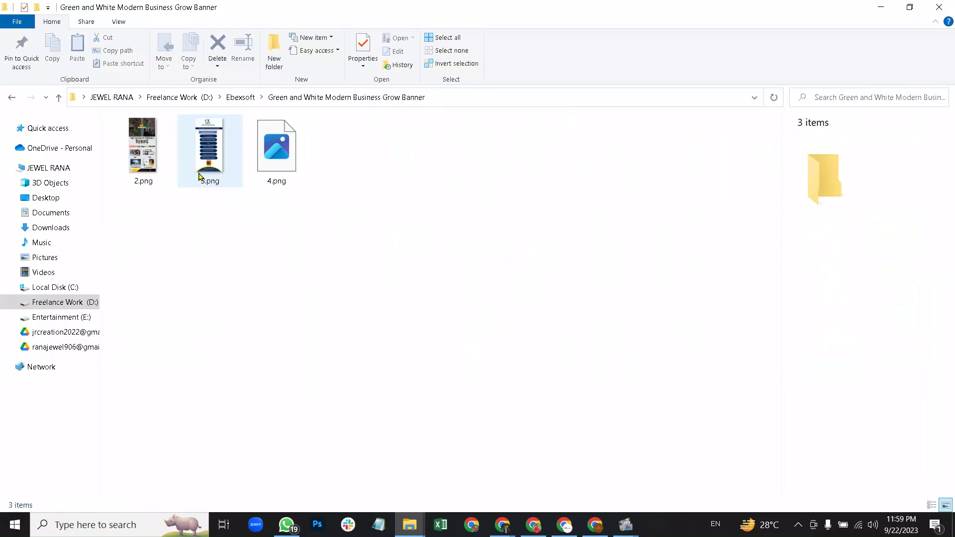
pyautogui.click(59, 99)
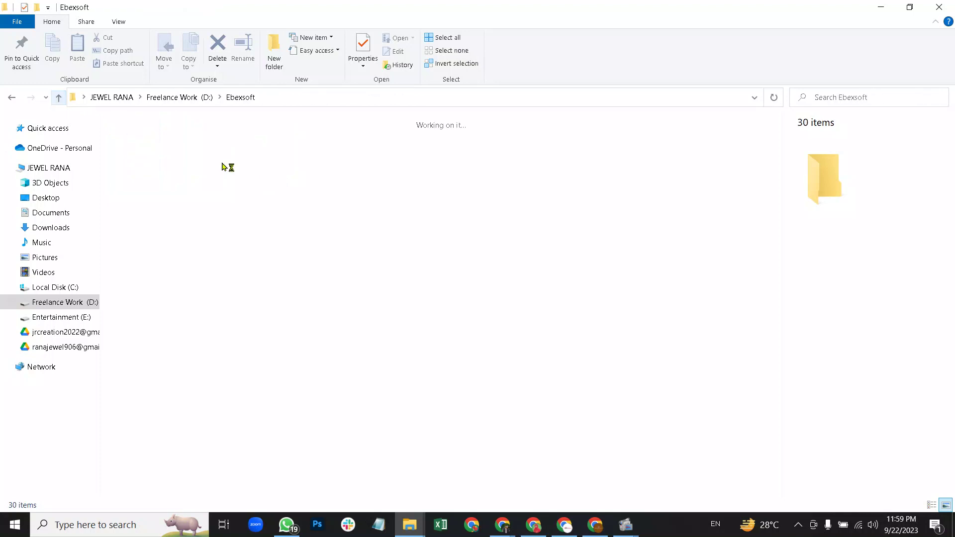
pyautogui.doubleClick(418, 148)
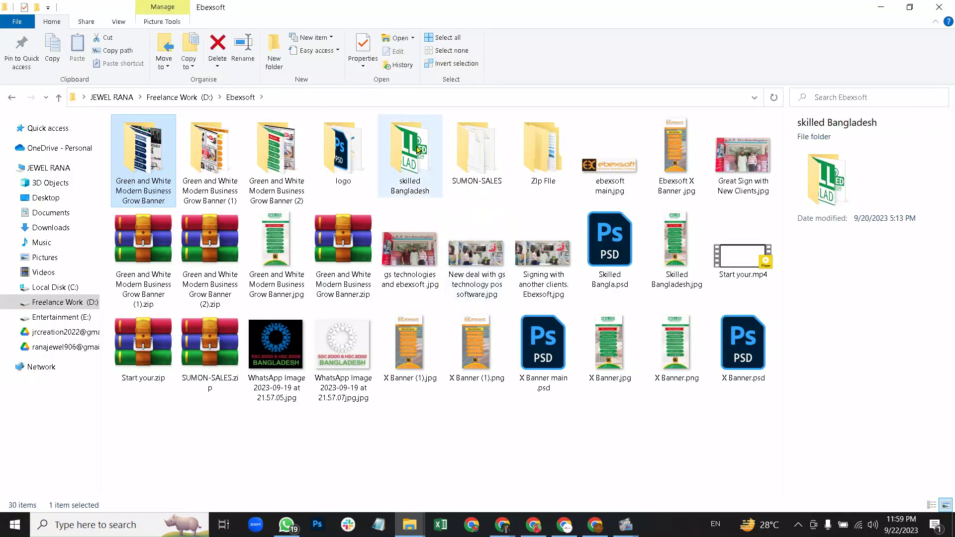
pyautogui.click(64, 98)
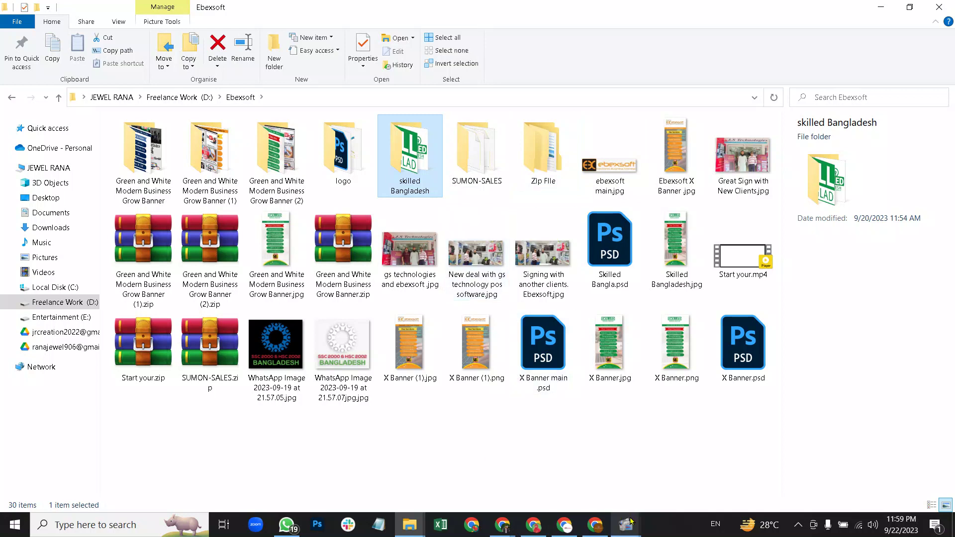
pyautogui.moveTo(629, 512)
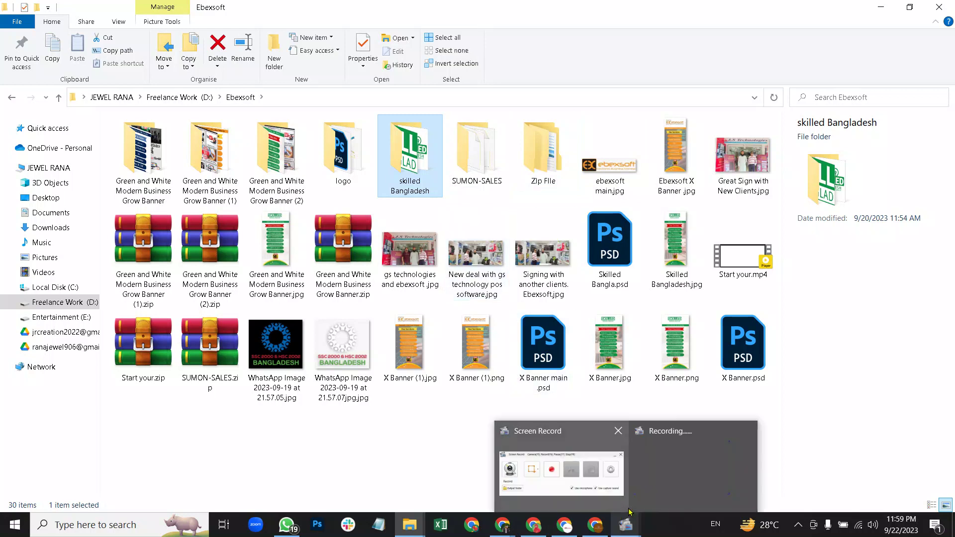